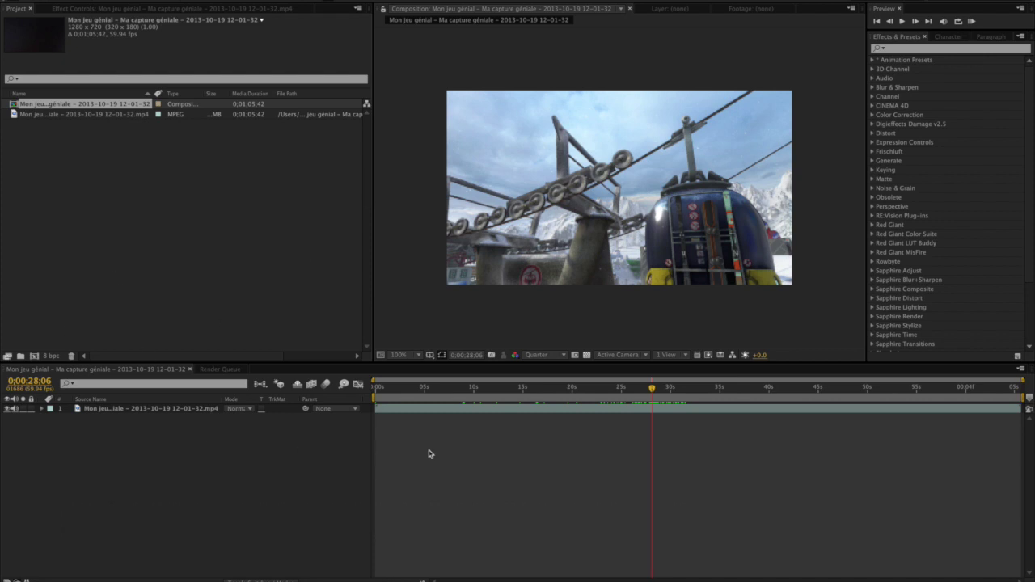
Step: Narrow the composition's work area to the gondola shot, 0:00:28:00 to about 0:00:31:47
drag(628, 392, 652, 395)
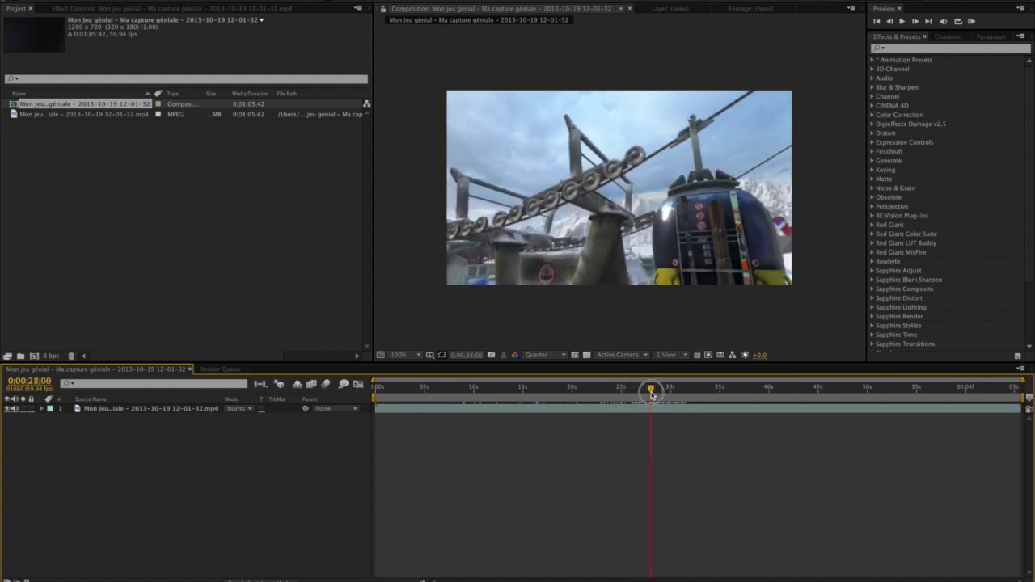
key(n)
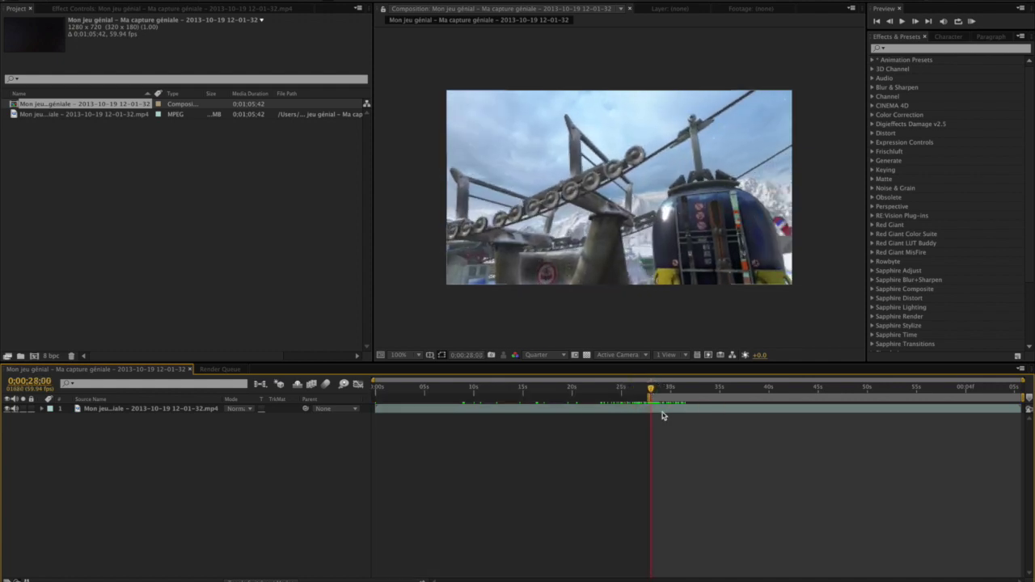
drag(677, 391, 689, 393)
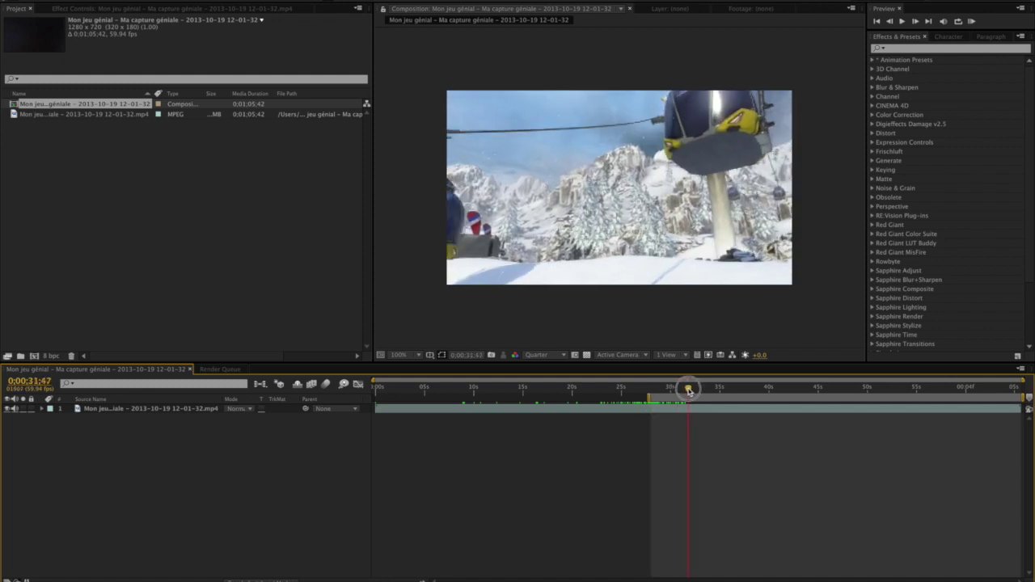
mouse_move(689, 392)
mouse_down()
mouse_move(652, 395)
mouse_move(682, 394)
mouse_up()
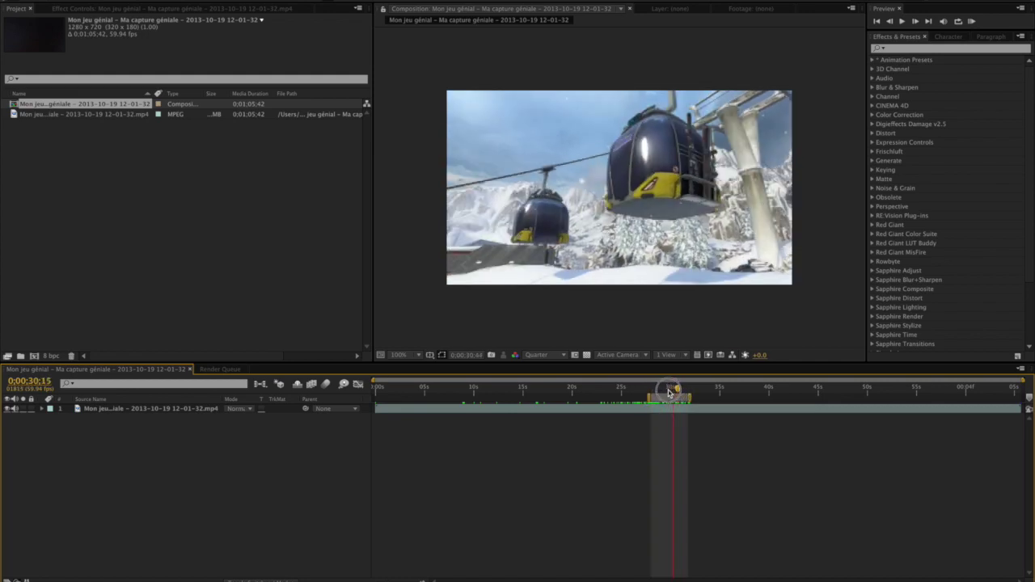
drag(682, 394, 655, 393)
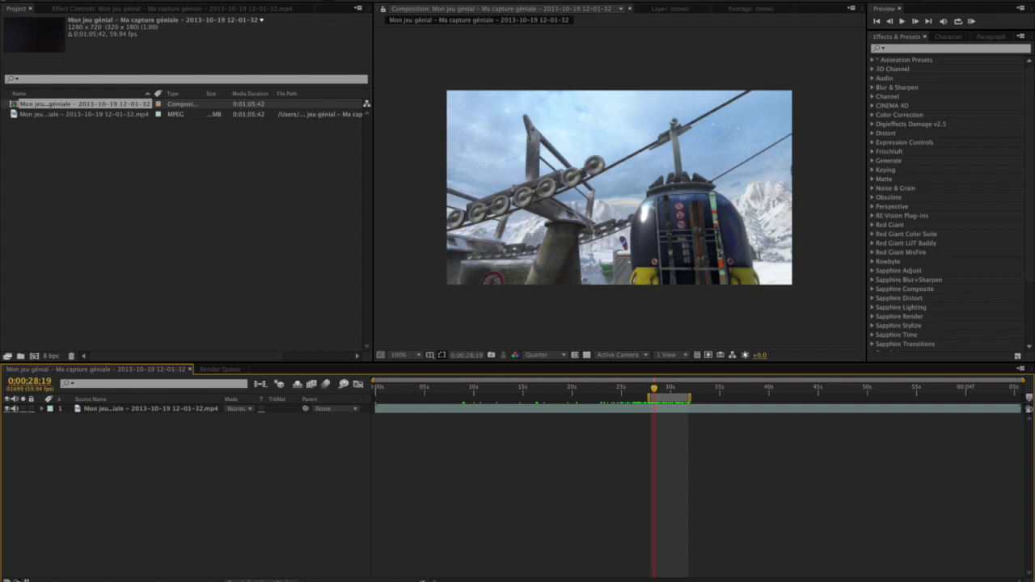
click(186, 0)
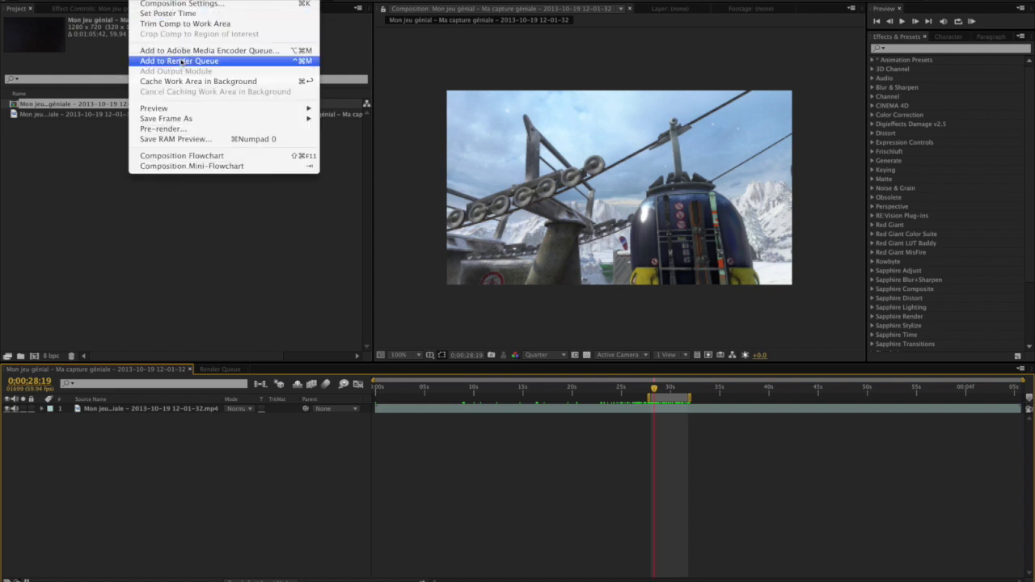
Step: Add the composition to the render queue, leaving render settings unchanged
click(181, 61)
click(162, 0)
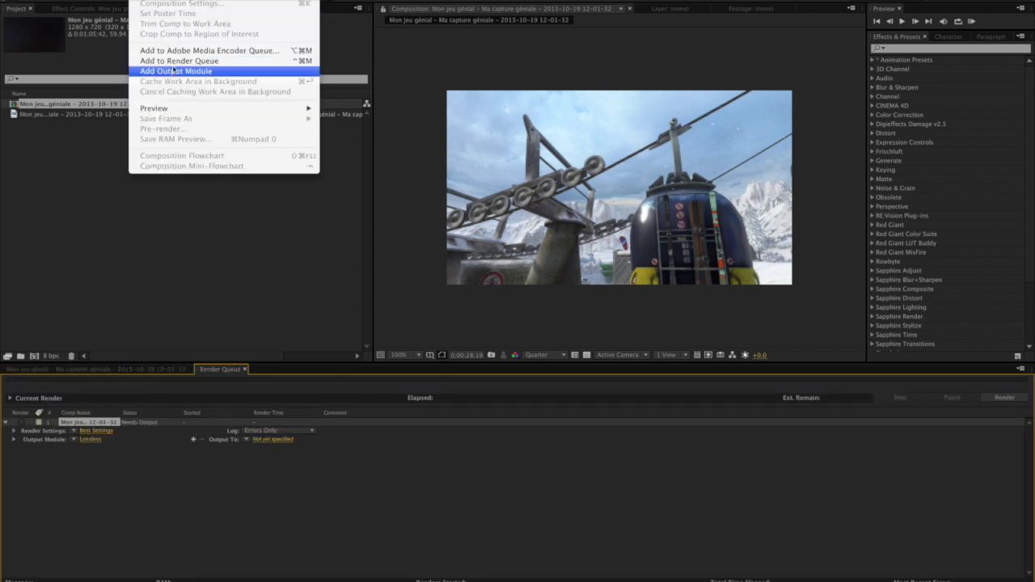
click(60, 277)
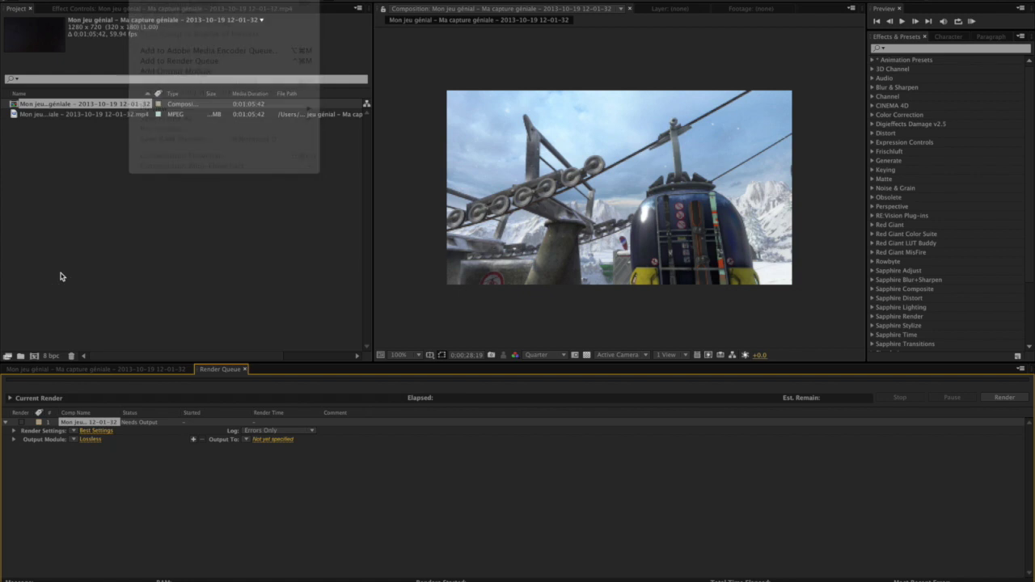
click(93, 431)
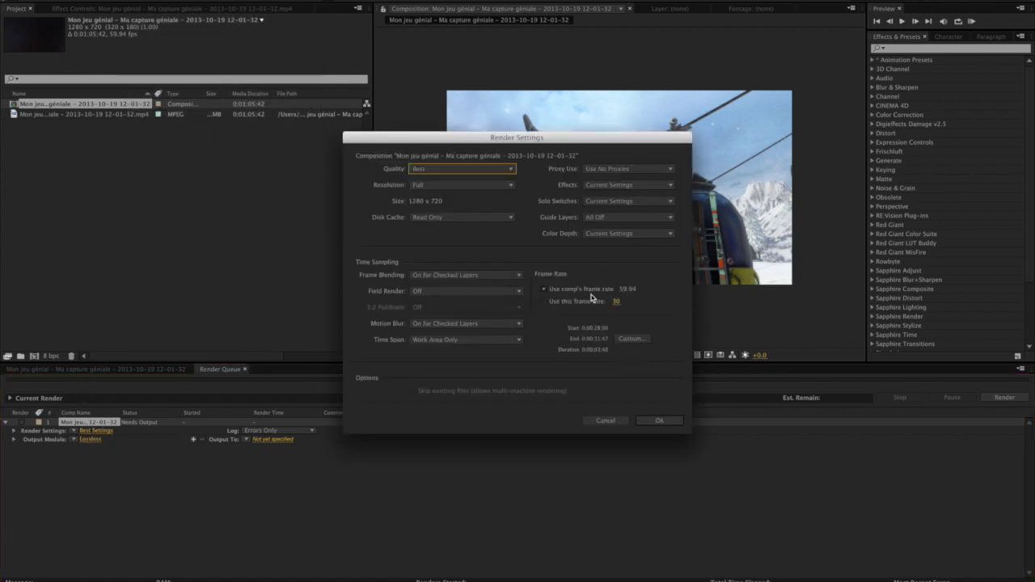
click(601, 424)
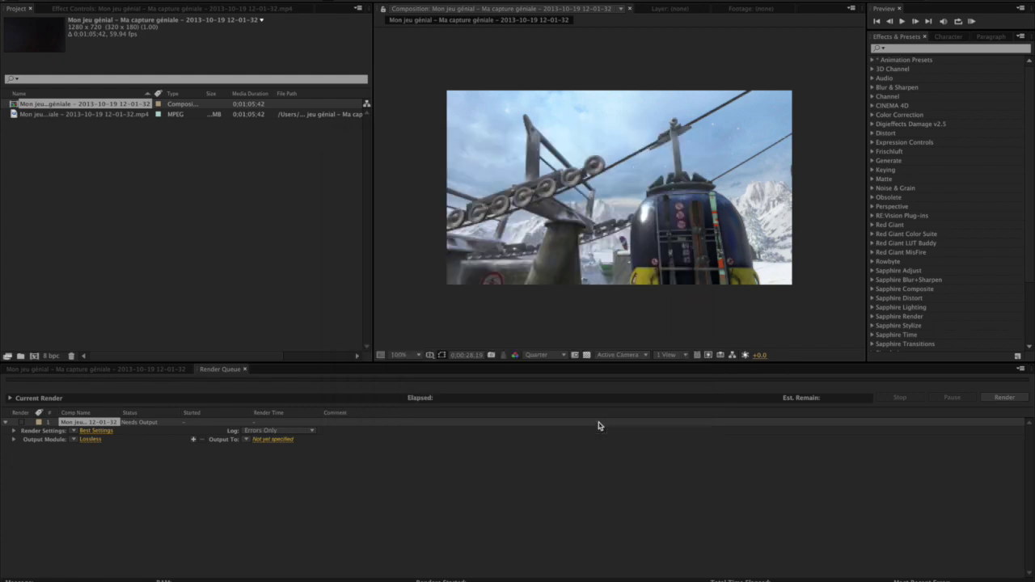
Step: Set the output module format to JPEG Sequence with High quality
click(91, 441)
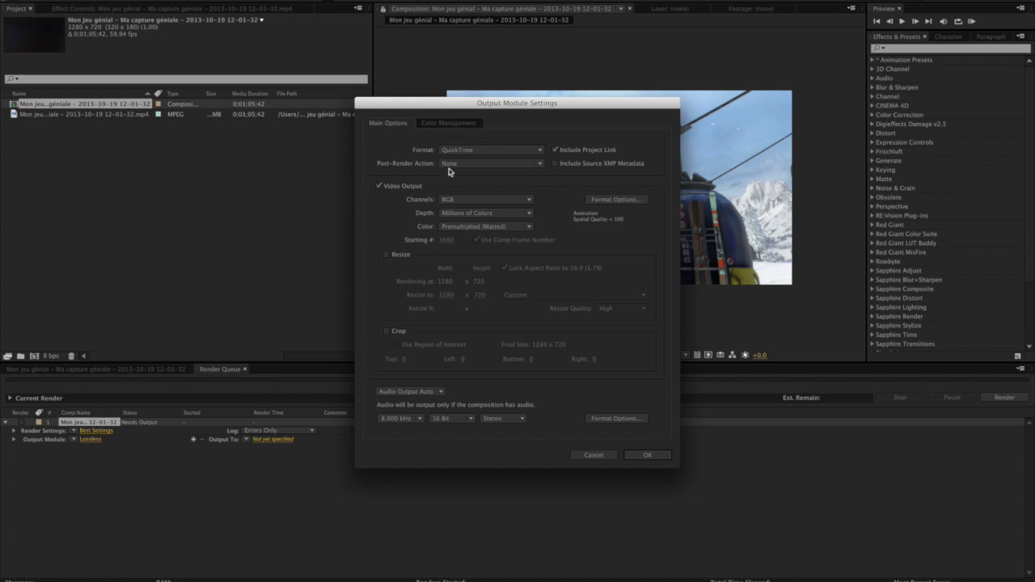
click(474, 149)
click(478, 211)
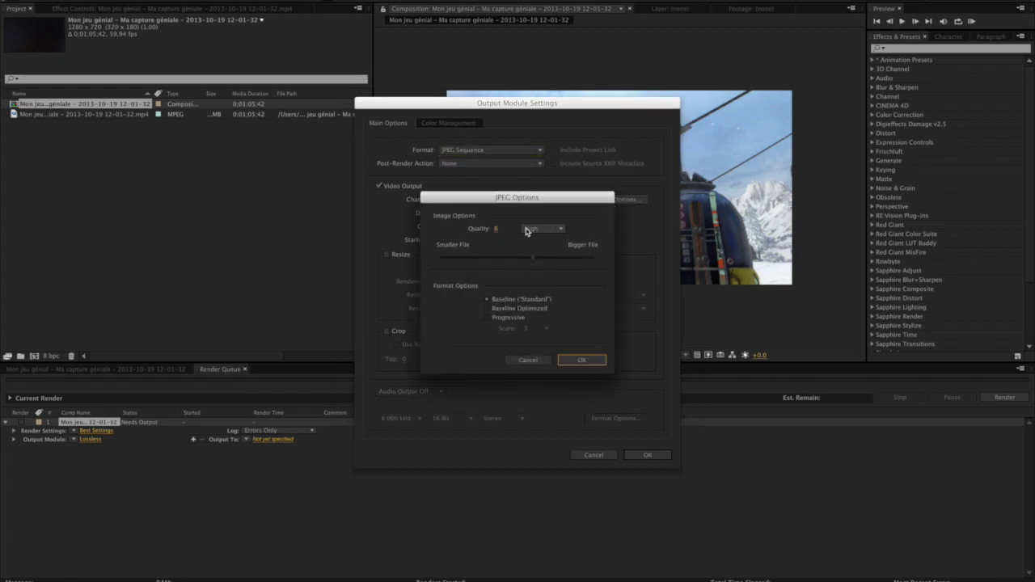
click(553, 229)
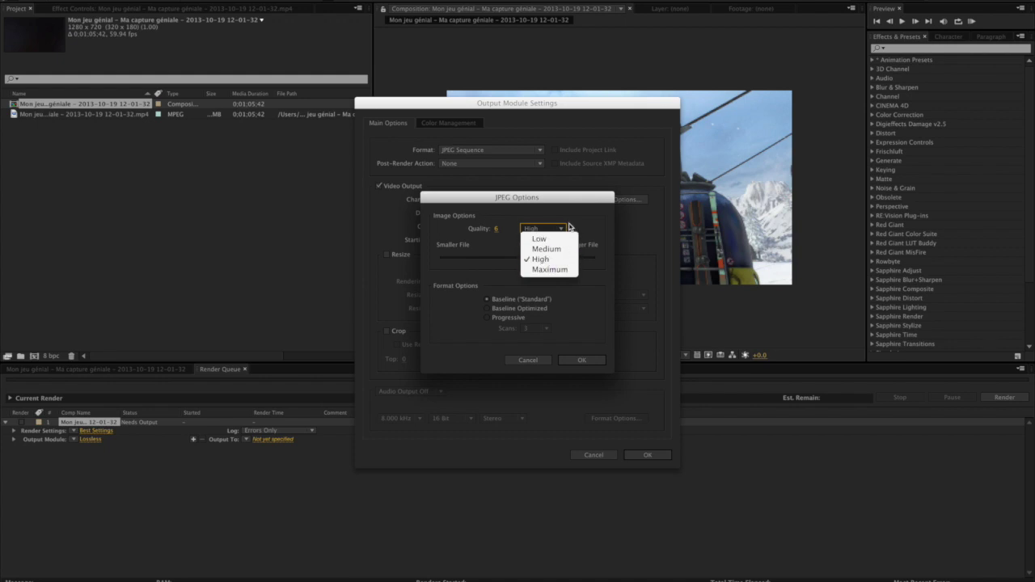
click(572, 232)
click(593, 360)
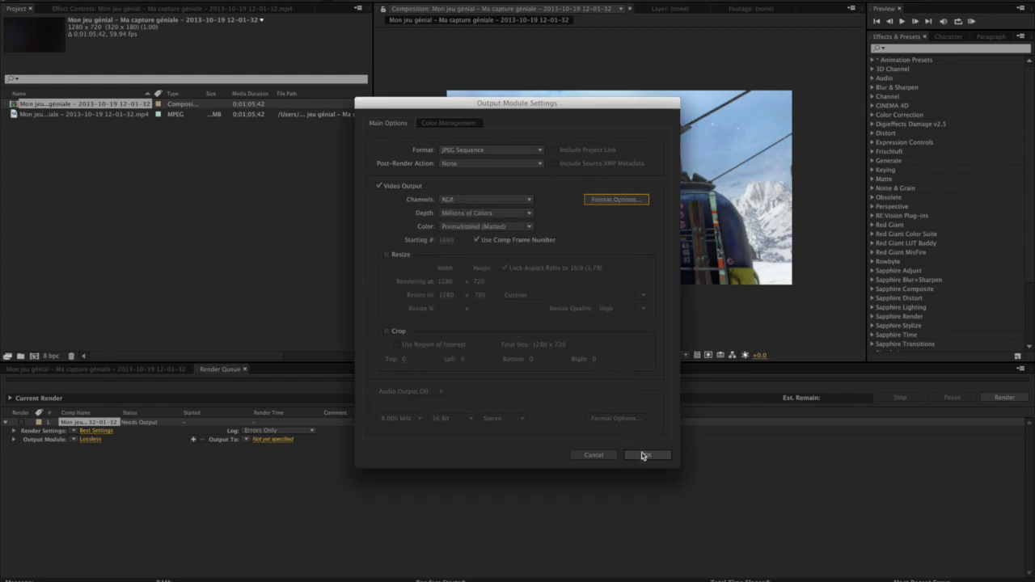
click(646, 454)
click(281, 445)
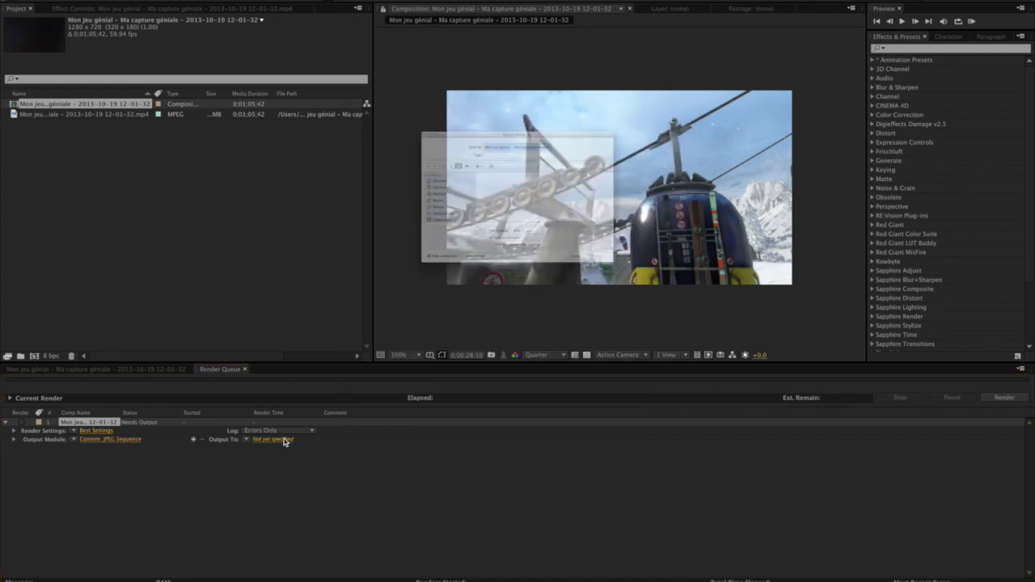
Step: Output frames as 'Images' into a new Desktop folder 'Sequence', no subfolder, and render
click(364, 165)
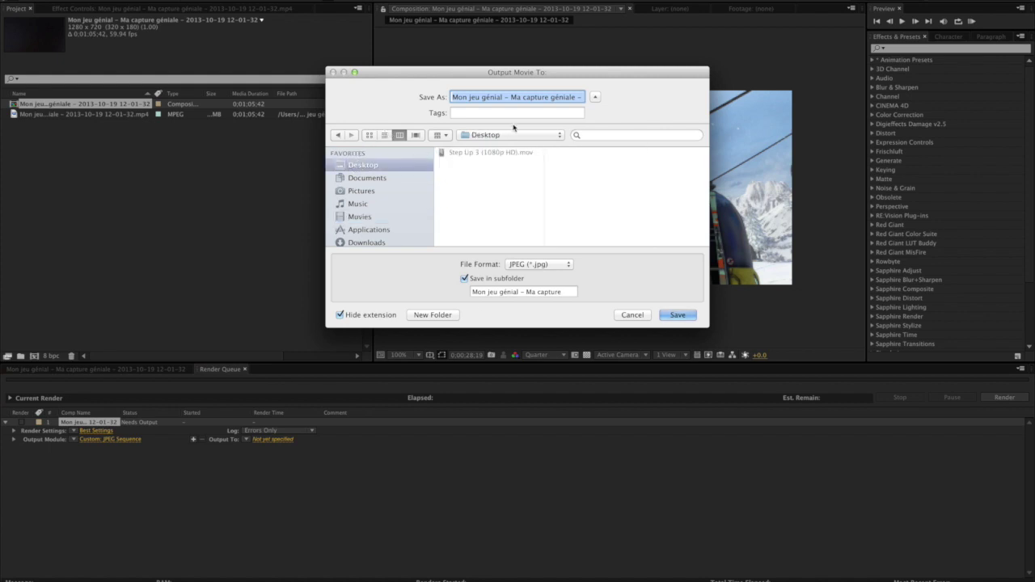
click(473, 280)
click(433, 315)
text(Sequence)
key(Return)
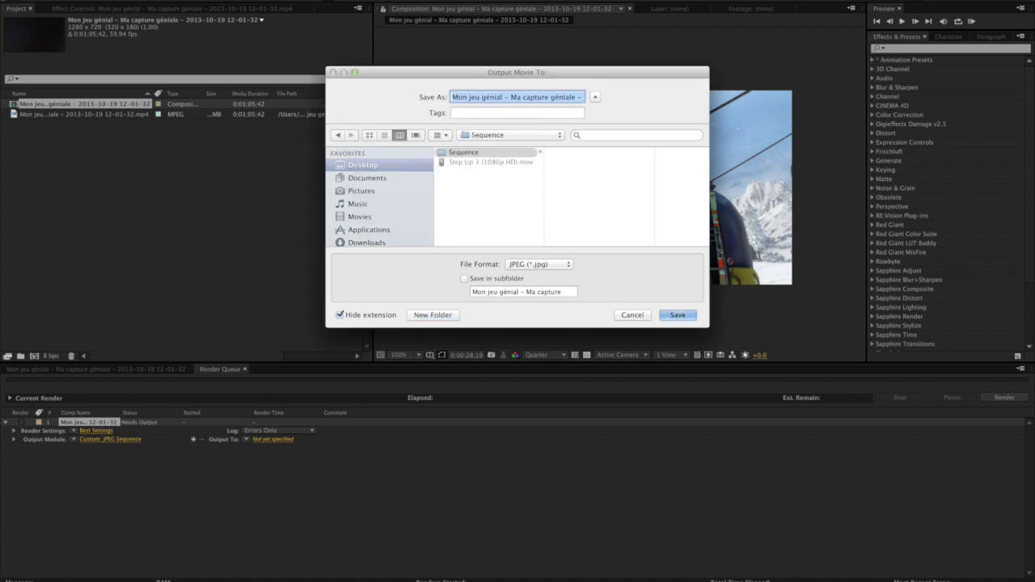
text(Images)
key(Return)
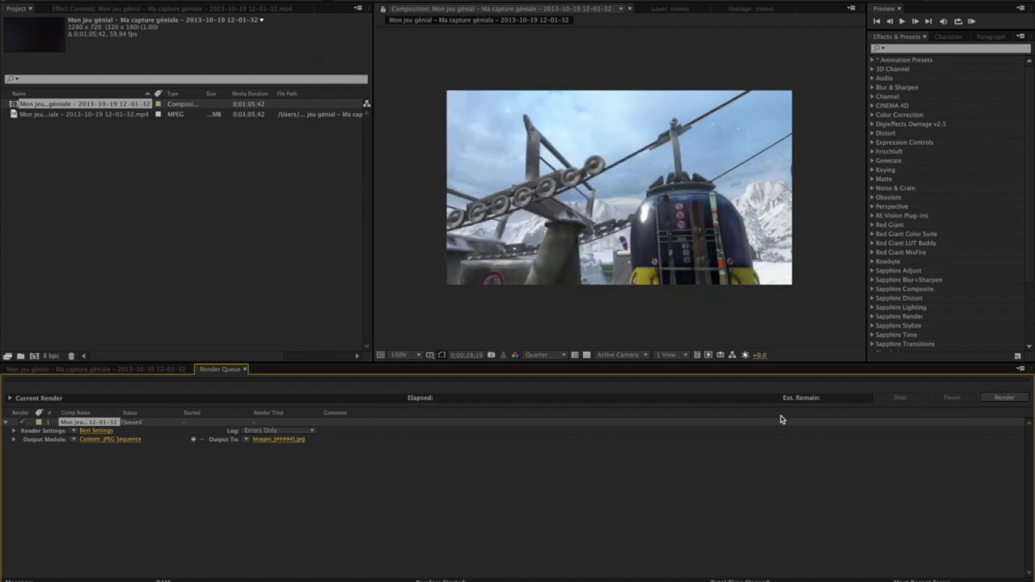
click(995, 398)
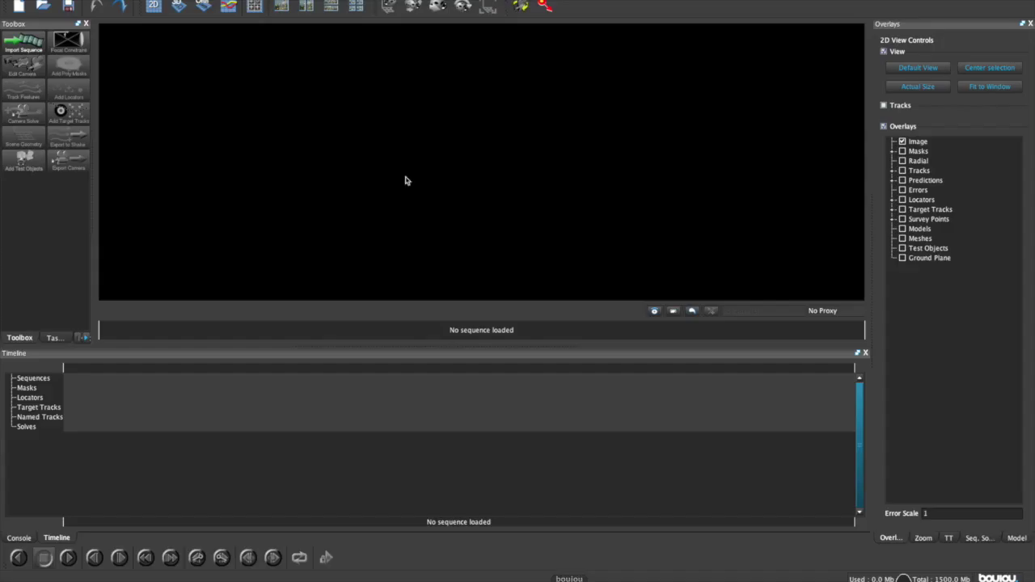
Step: Import the image sequence starting at Desktop/Sequence/Images_01680.jpg
click(16, 45)
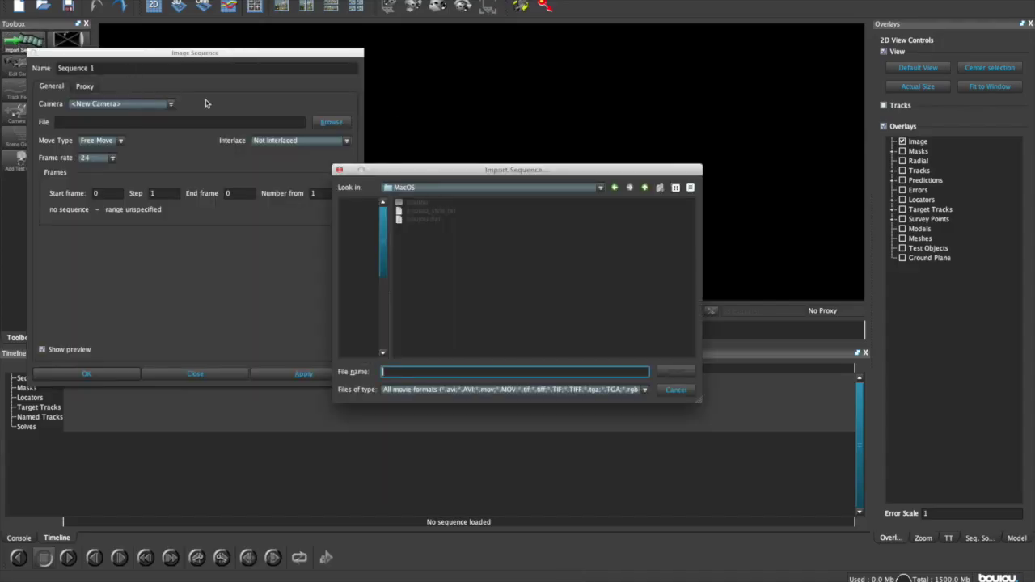
click(359, 217)
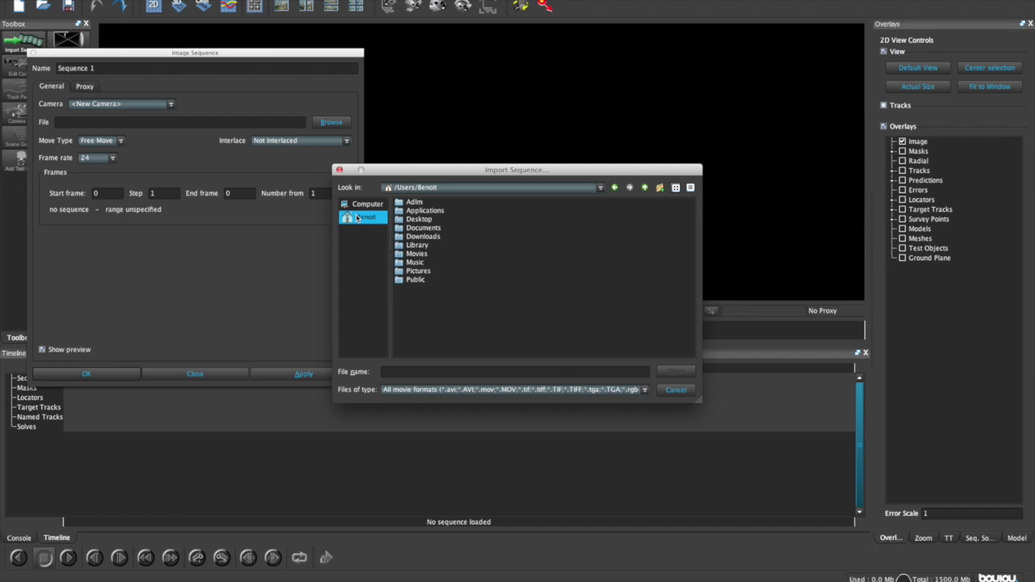
double_click(424, 220)
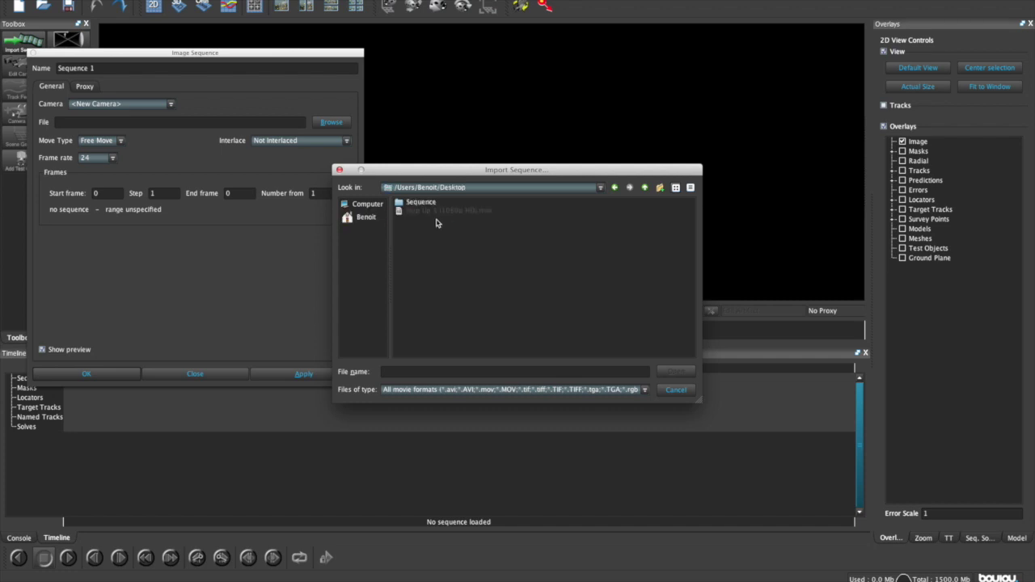
double_click(422, 203)
click(433, 204)
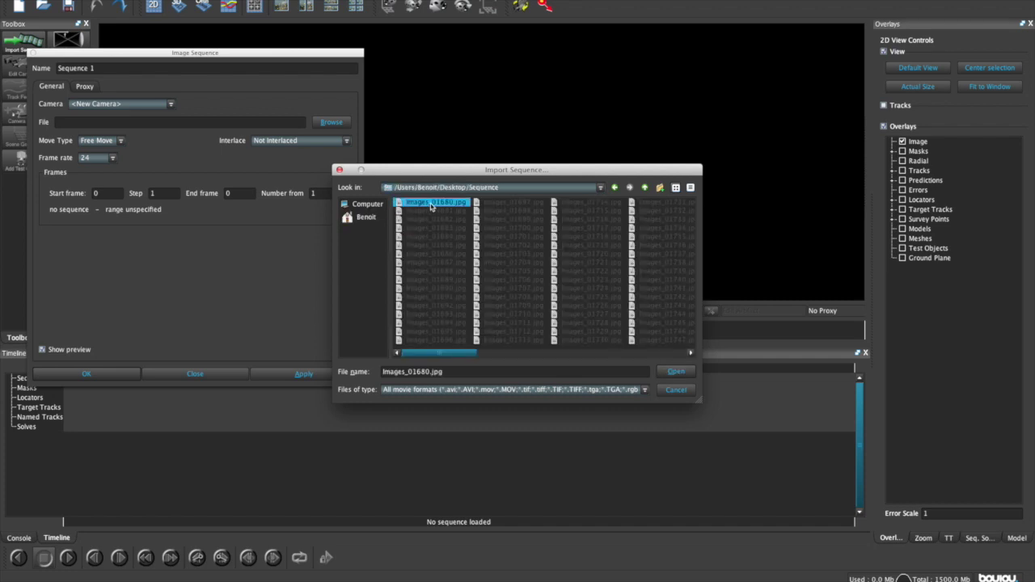
click(688, 374)
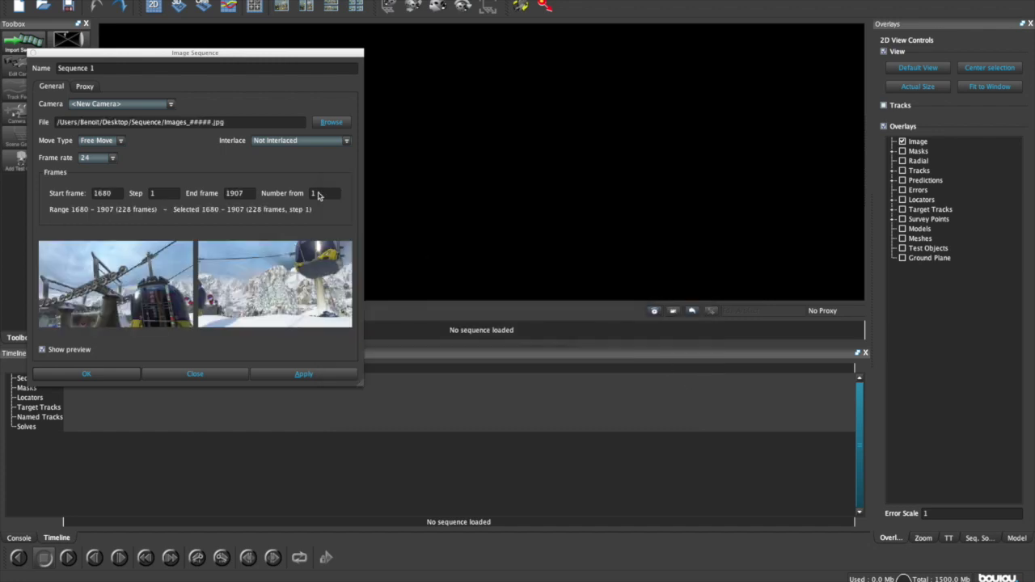
Step: Set the sequence frame rate to 59.94 fps, apply it, and close the settings
click(113, 158)
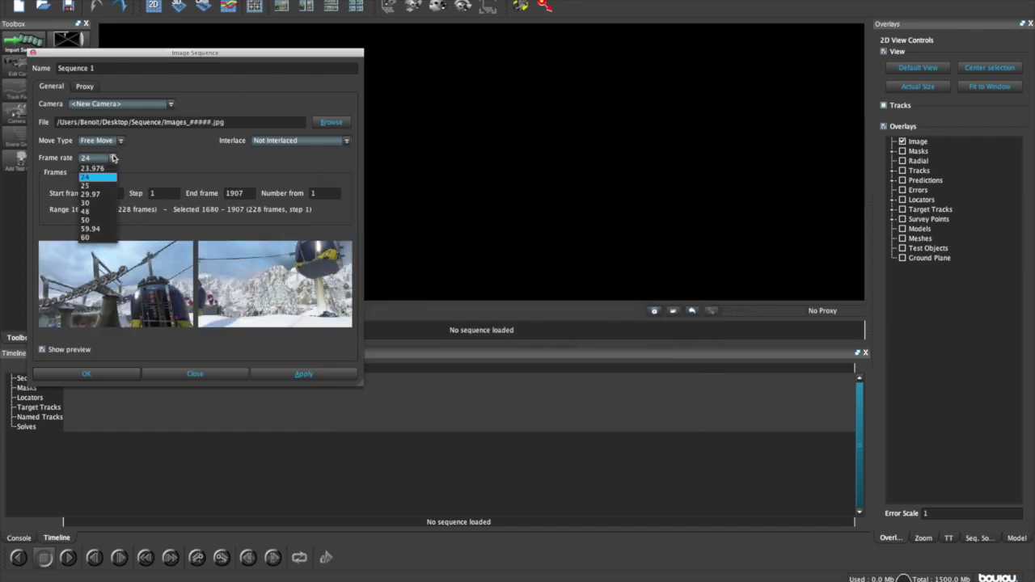
click(73, 159)
click(102, 161)
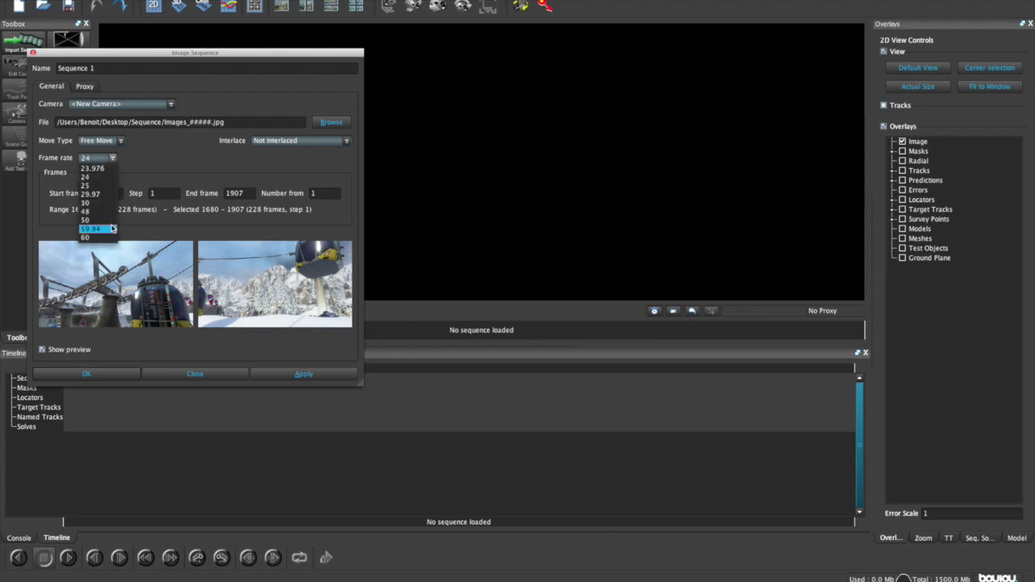
click(103, 231)
click(306, 373)
click(103, 158)
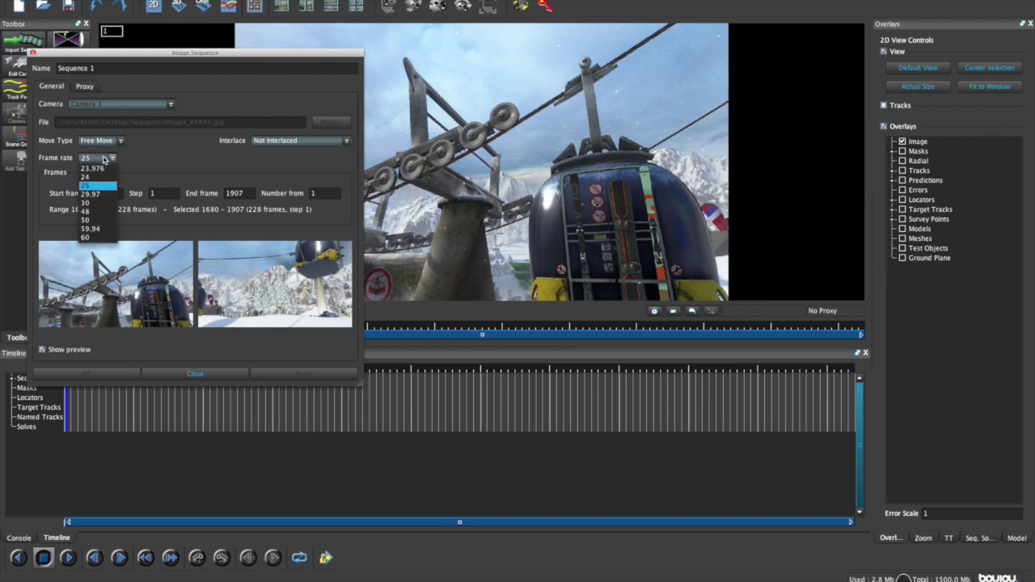
click(103, 232)
click(304, 374)
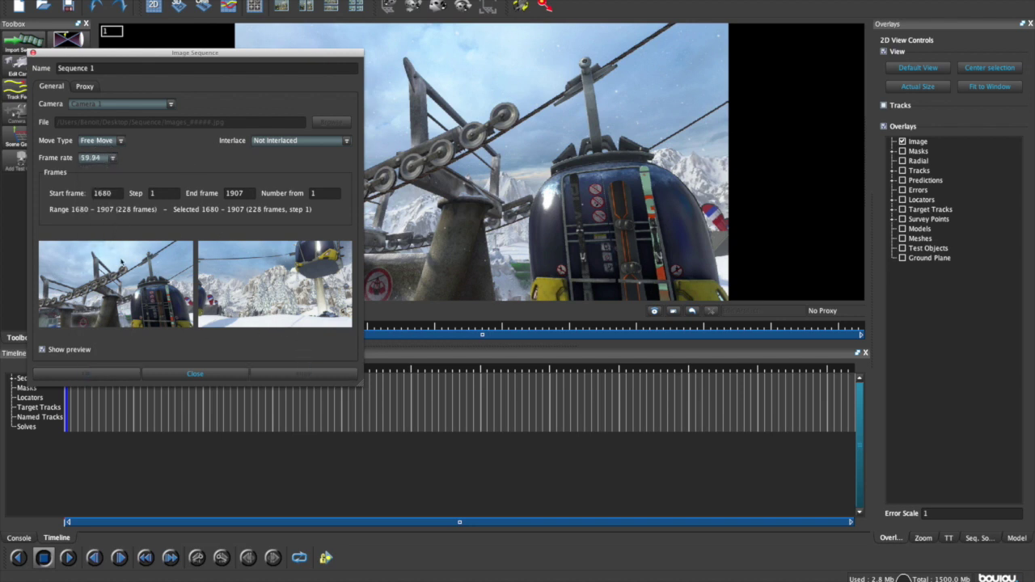
click(206, 379)
Step: Scrub the gondola clip to frame 103 and pick the Add Poly Masks tool
mouse_move(63, 393)
mouse_down()
mouse_move(721, 375)
mouse_move(364, 356)
mouse_move(94, 380)
mouse_move(69, 391)
mouse_move(167, 381)
mouse_move(320, 397)
mouse_up()
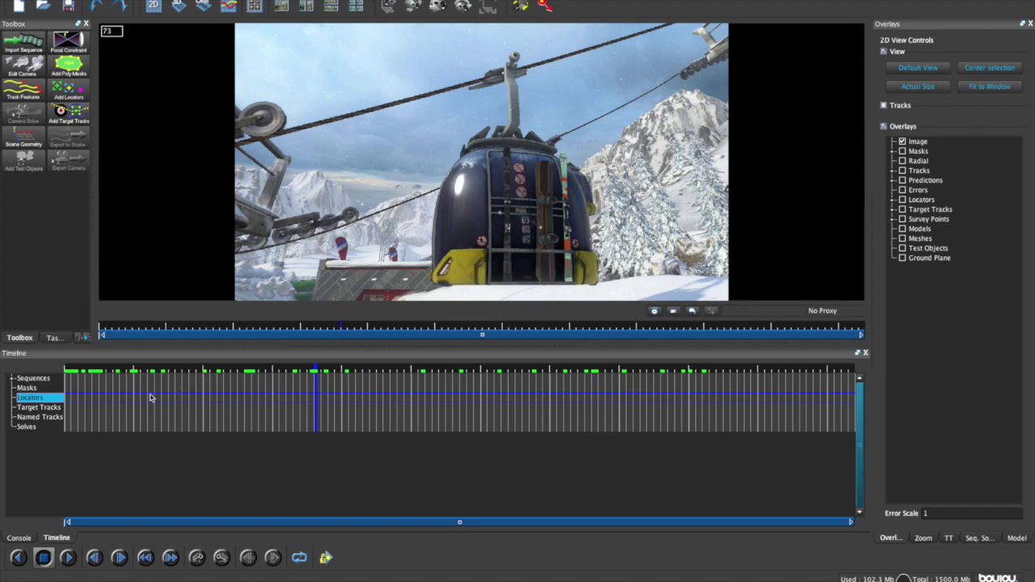
click(87, 407)
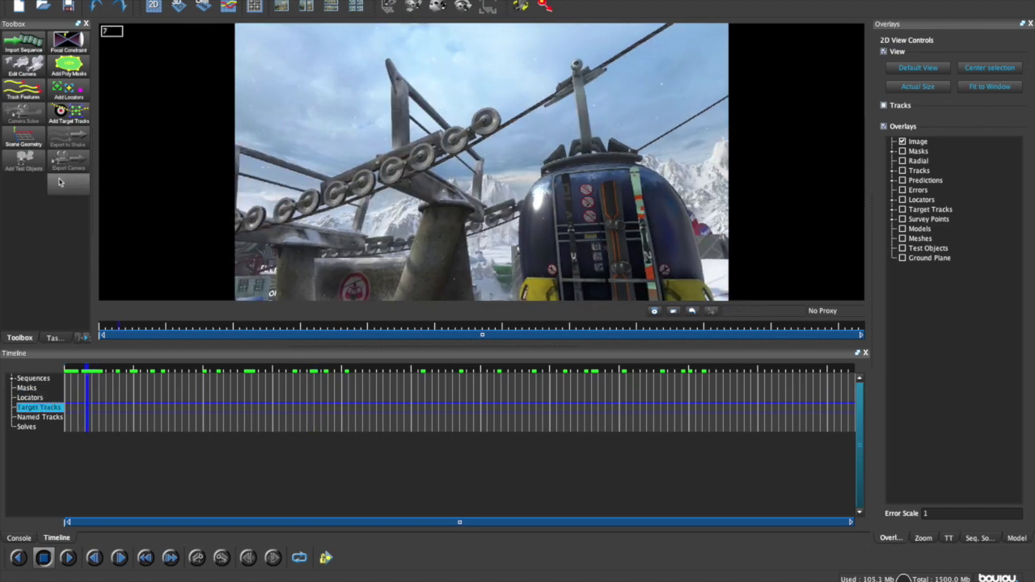
drag(227, 410, 431, 396)
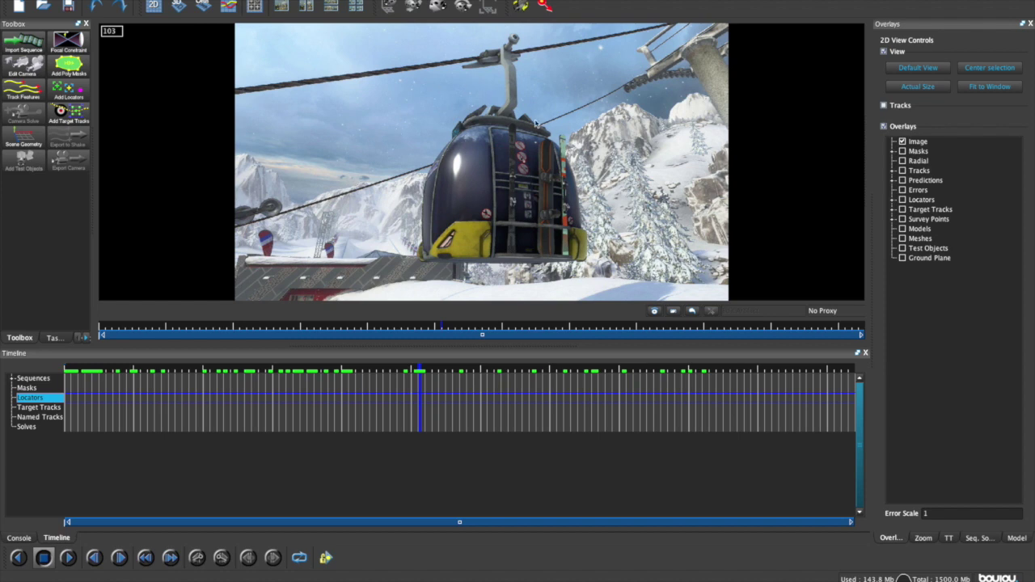
click(69, 65)
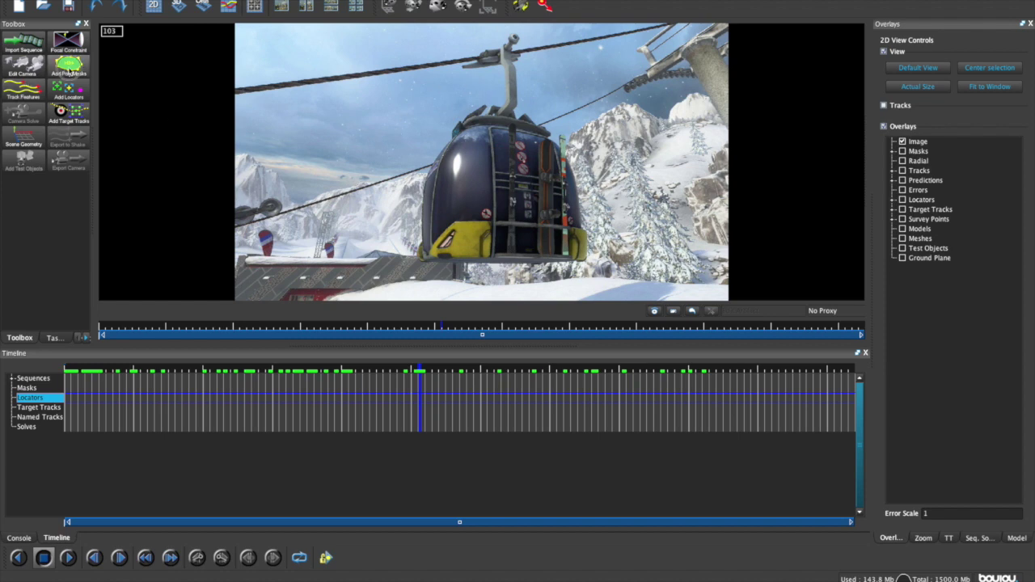
Step: Draw a closed ten-point polygon around the gondola cabin and hanger at frame 103
click(482, 45)
click(470, 65)
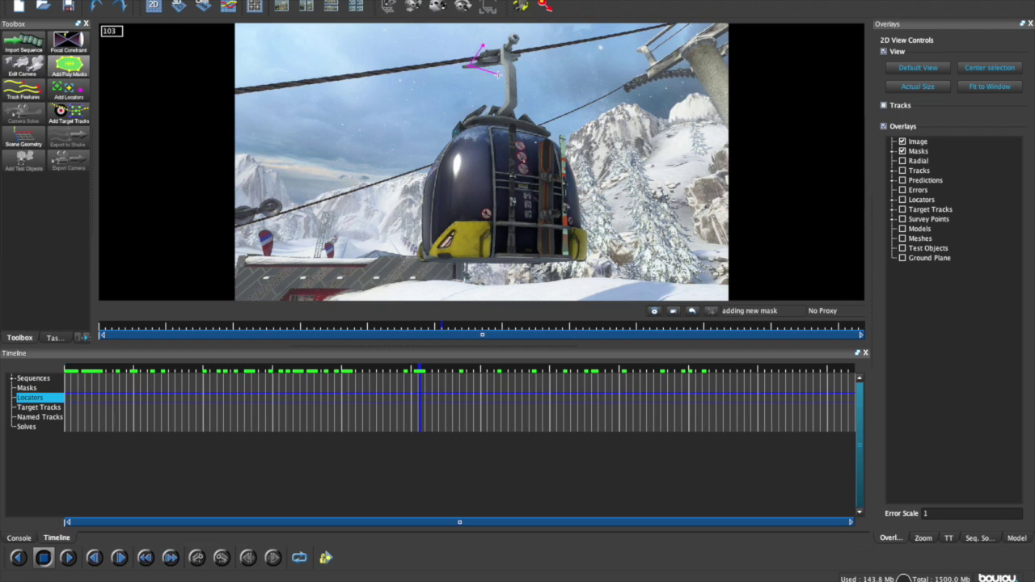
click(497, 95)
click(451, 109)
click(419, 170)
click(403, 250)
click(422, 276)
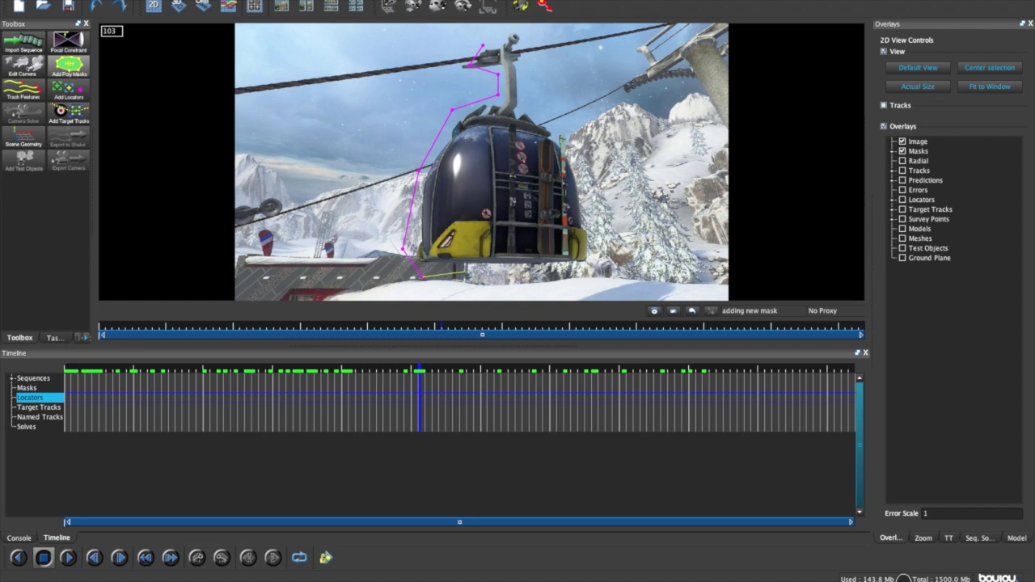
click(593, 272)
click(581, 144)
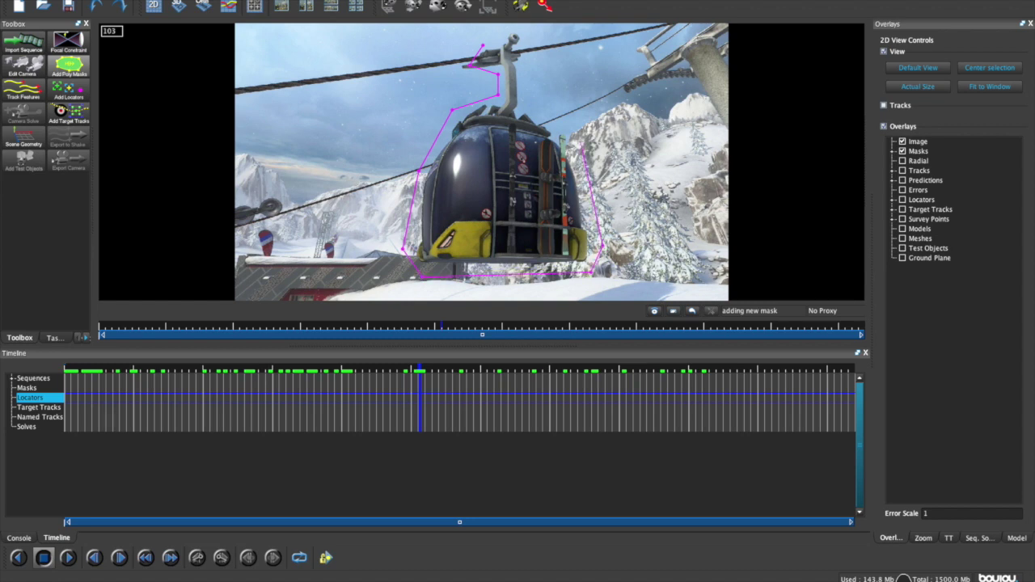
click(526, 103)
click(485, 50)
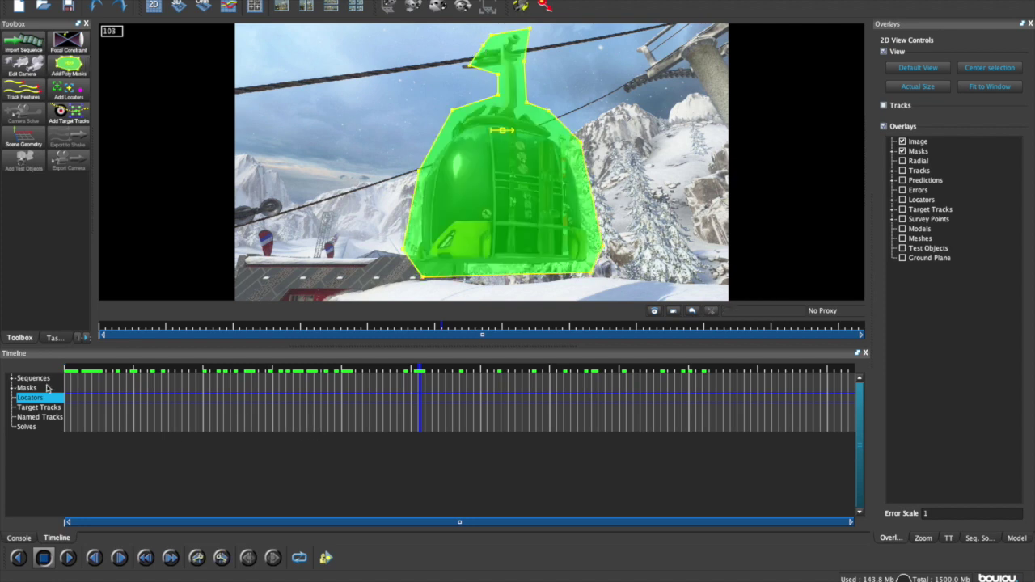
click(12, 389)
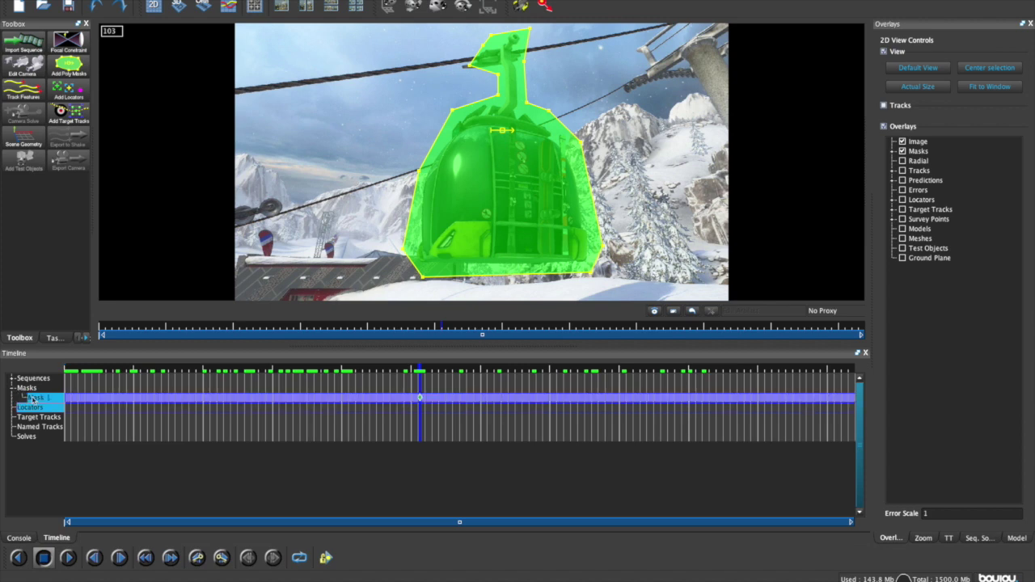
Step: Turn on Invert Mask in Mask 1's properties and apply it
right_click(34, 400)
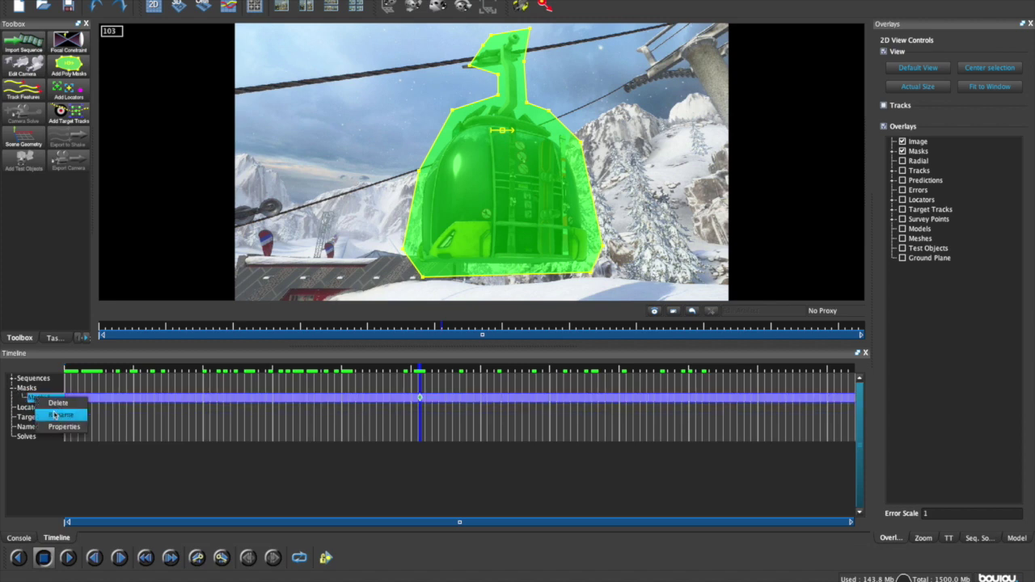
click(56, 428)
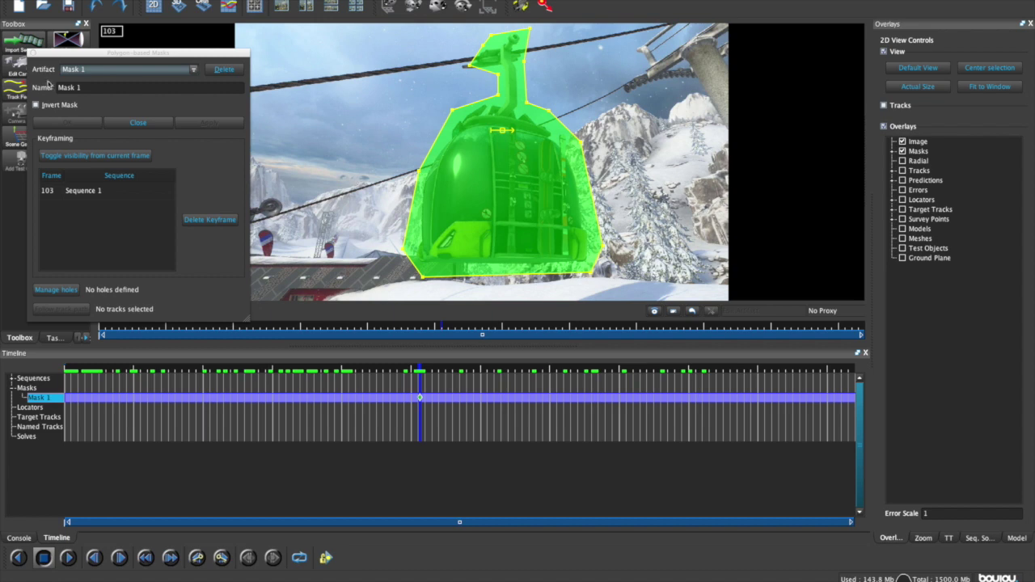
click(50, 106)
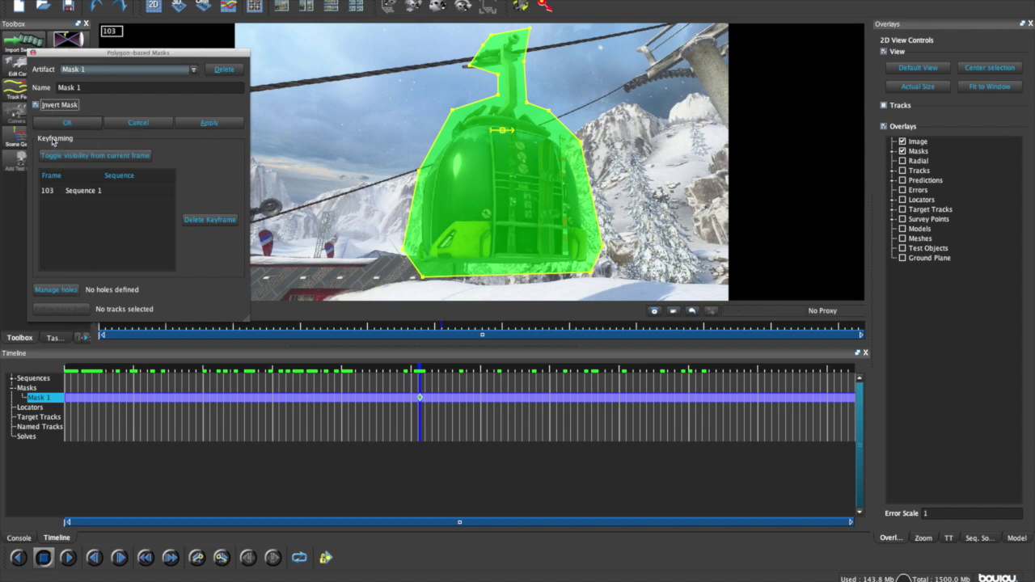
click(201, 123)
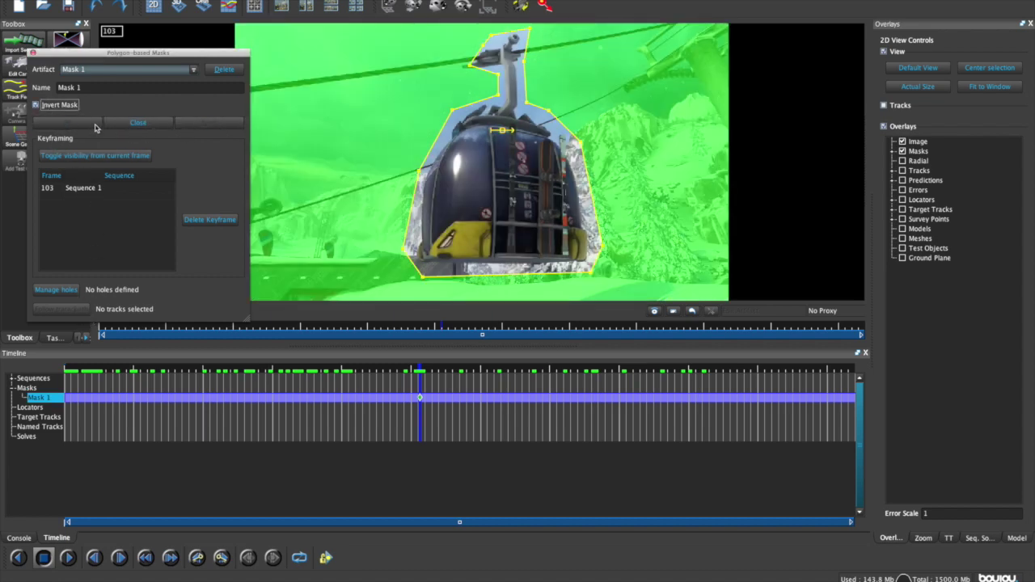
click(144, 124)
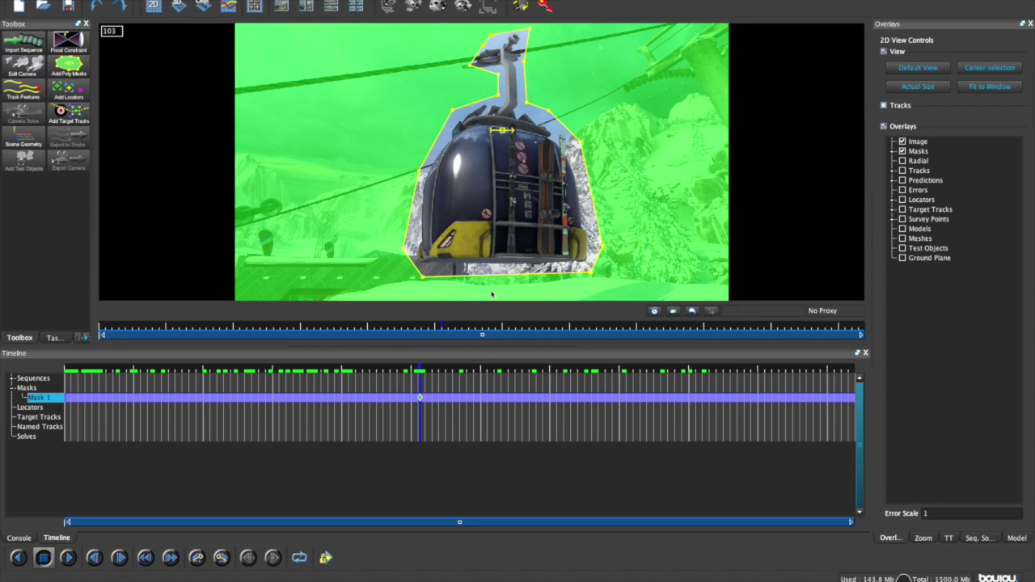
Step: Reshape Mask 1 at frame 64 to fit the gondola, then review it across the clip
drag(423, 423, 285, 424)
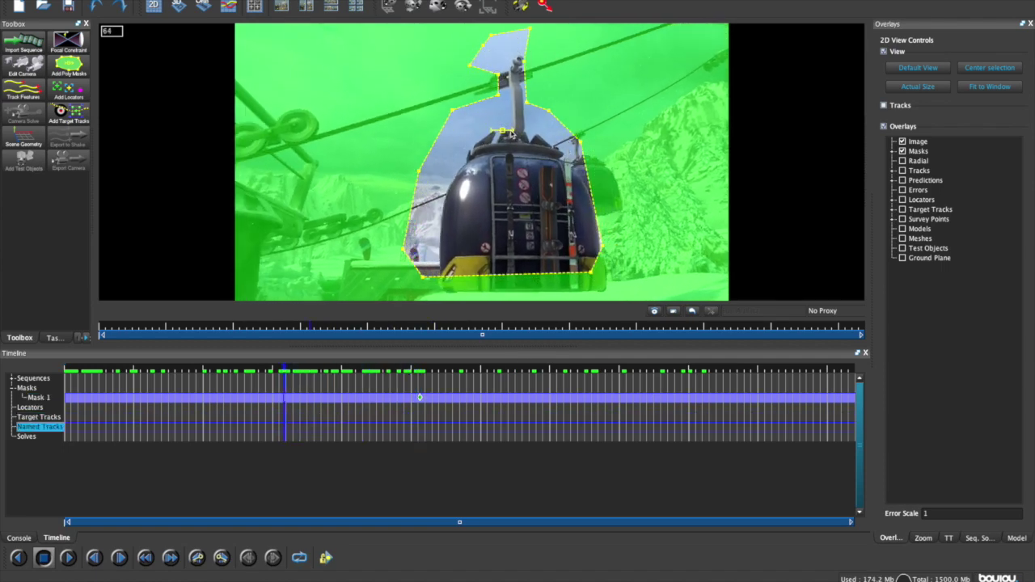
drag(511, 135, 508, 154)
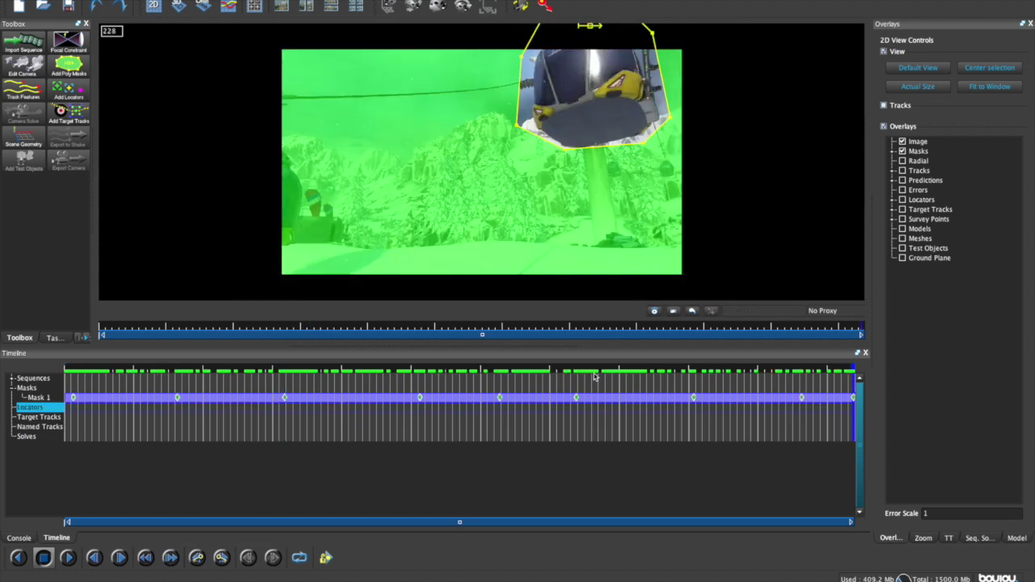
drag(799, 421, 104, 408)
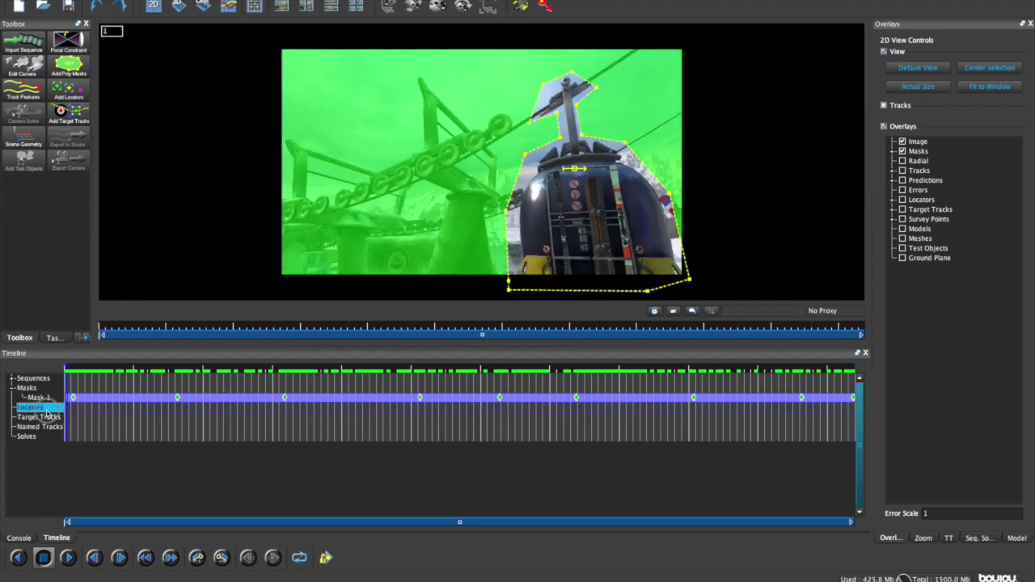
mouse_move(104, 407)
mouse_down()
mouse_move(324, 423)
mouse_move(76, 398)
mouse_up()
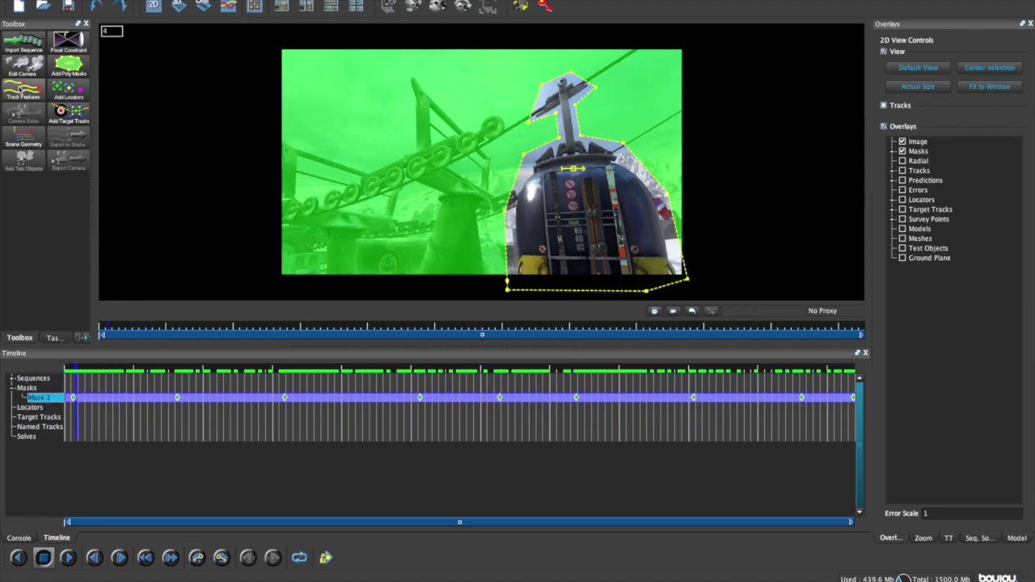
click(19, 89)
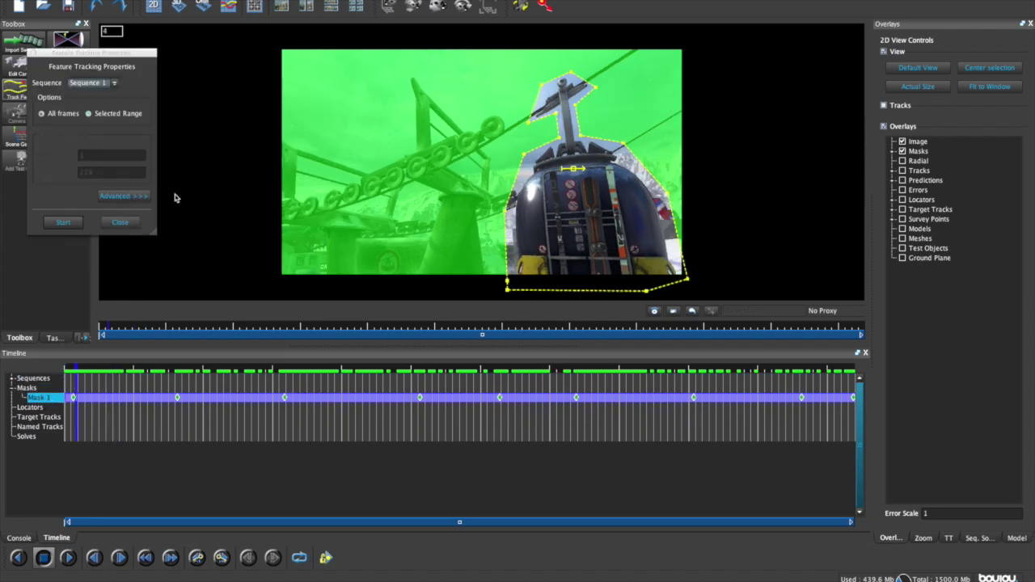
Step: Track features on Sequence 1 across all frames using the default advanced options
click(91, 84)
click(91, 93)
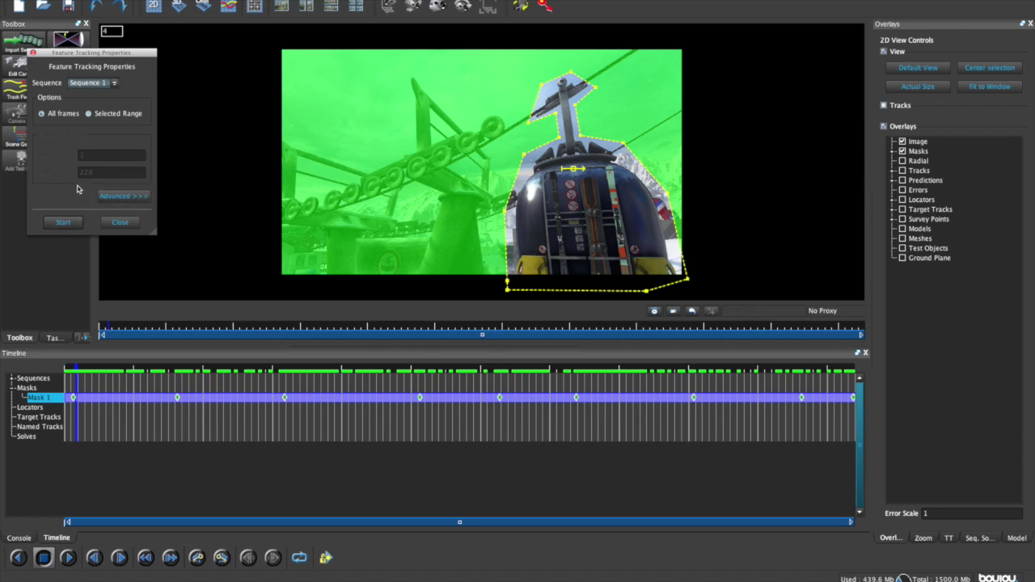
click(123, 196)
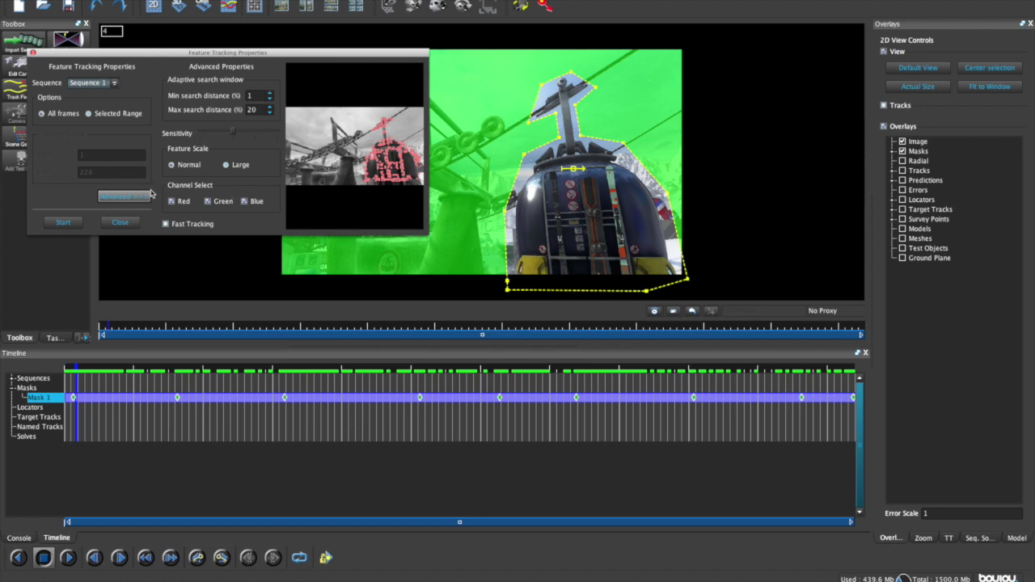
click(126, 197)
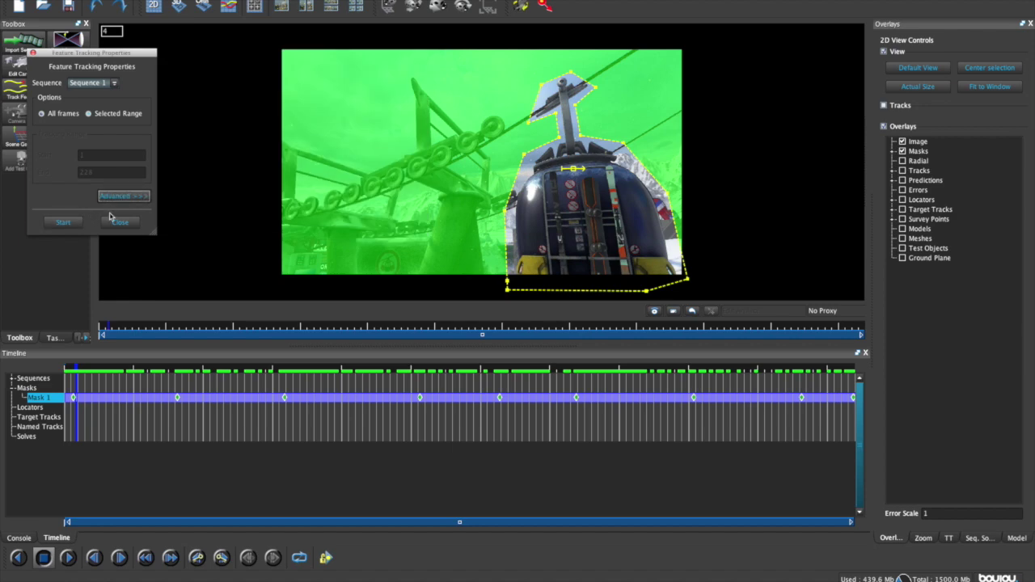
click(65, 223)
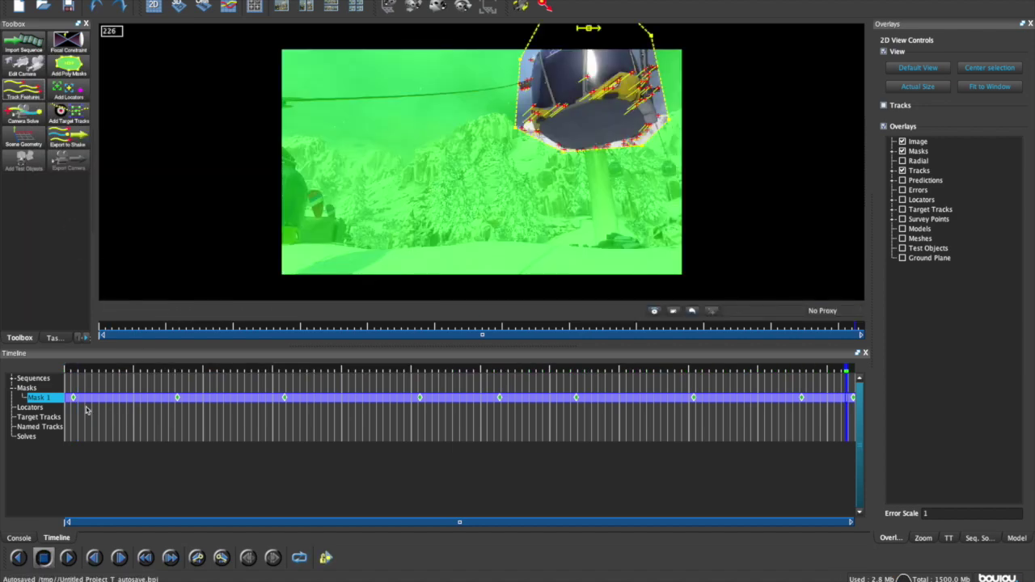
drag(85, 408, 210, 409)
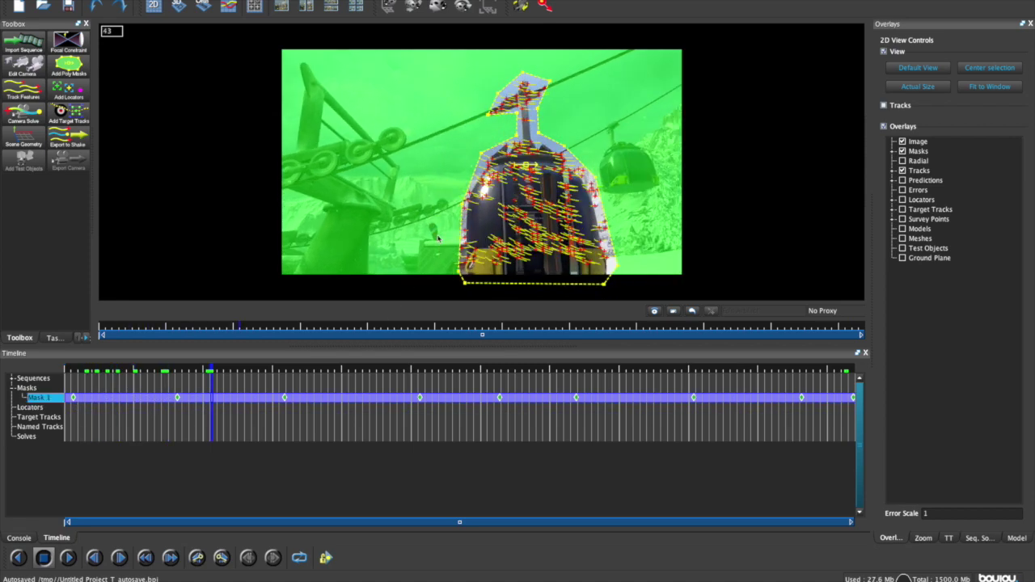
mouse_move(232, 418)
mouse_down()
mouse_move(509, 385)
mouse_move(2, 437)
mouse_up()
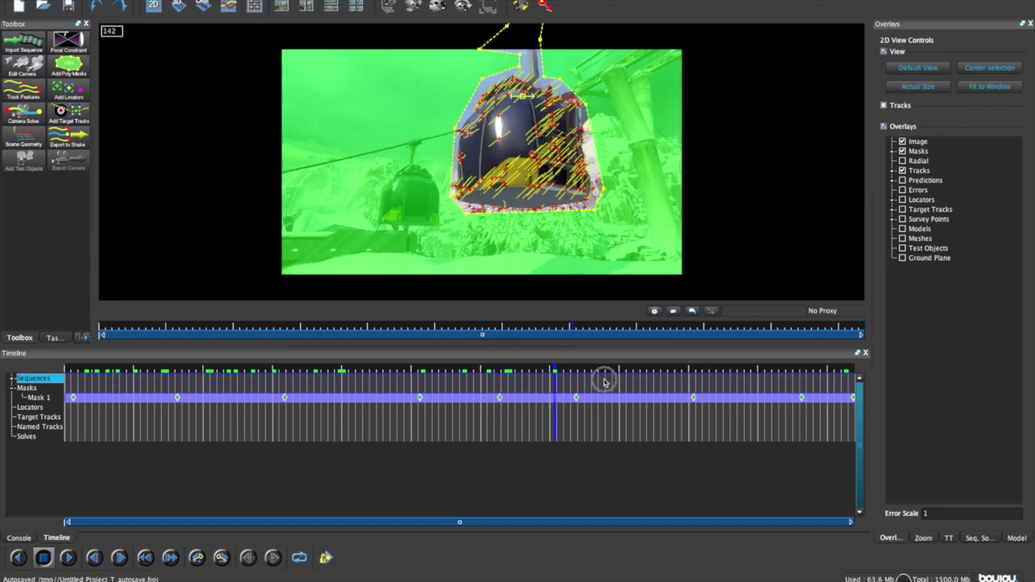
click(73, 398)
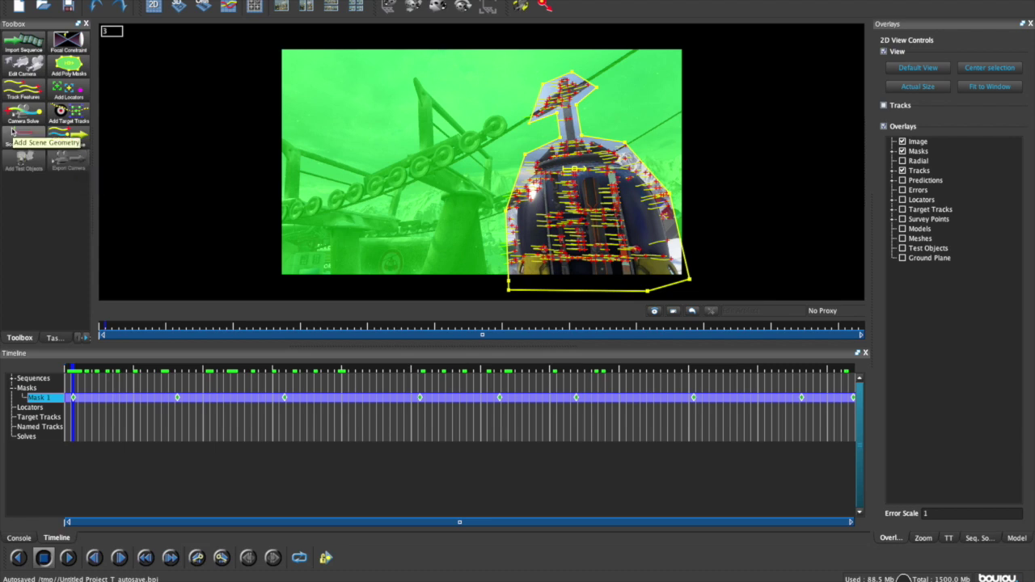
click(23, 138)
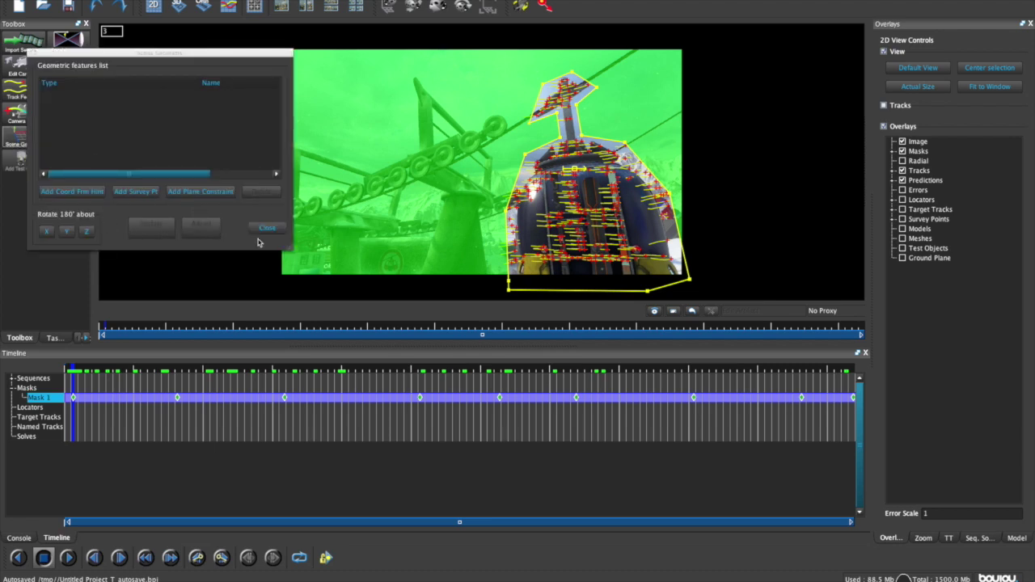
drag(290, 251, 270, 324)
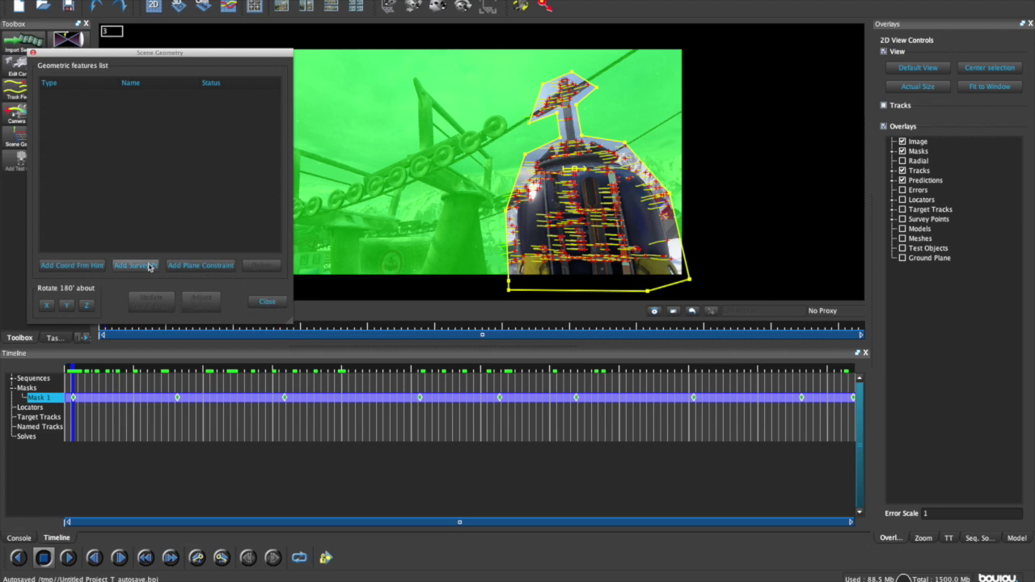
mouse_move(100, 57)
mouse_down()
mouse_move(330, 73)
mouse_move(228, 46)
mouse_up()
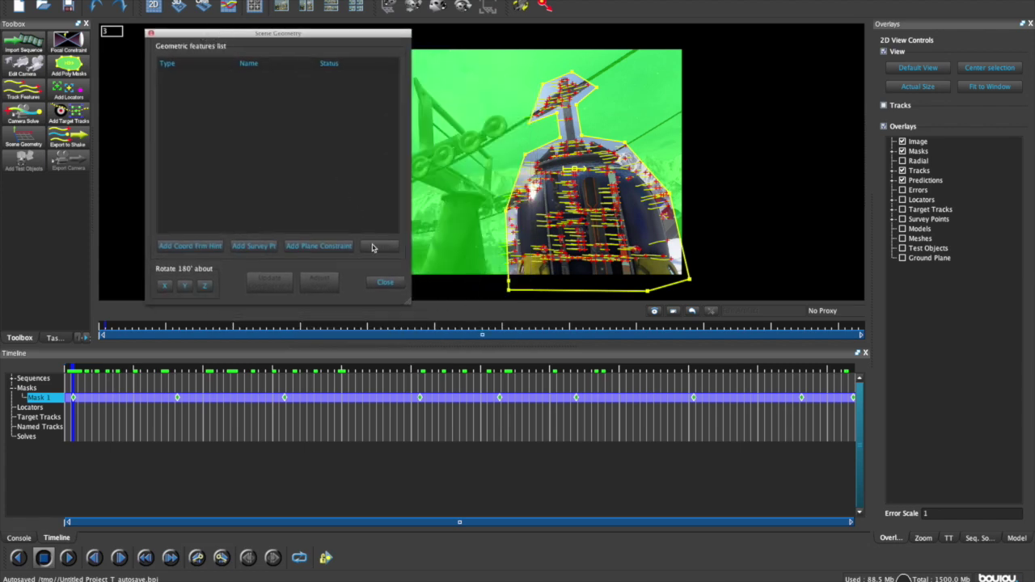
click(385, 282)
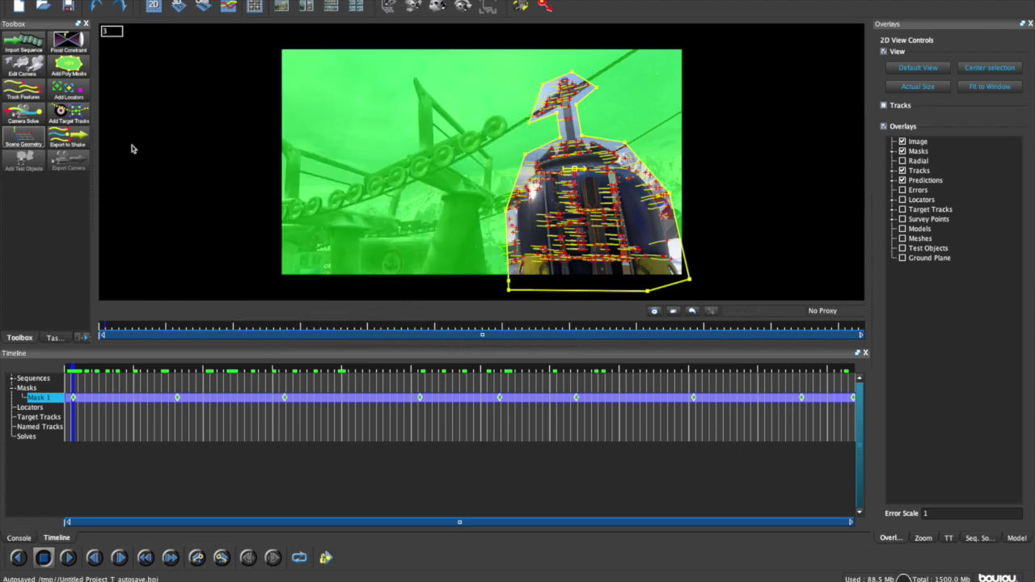
Step: Solve the camera over all frames and review Camera solve 1 around frame 95
click(24, 117)
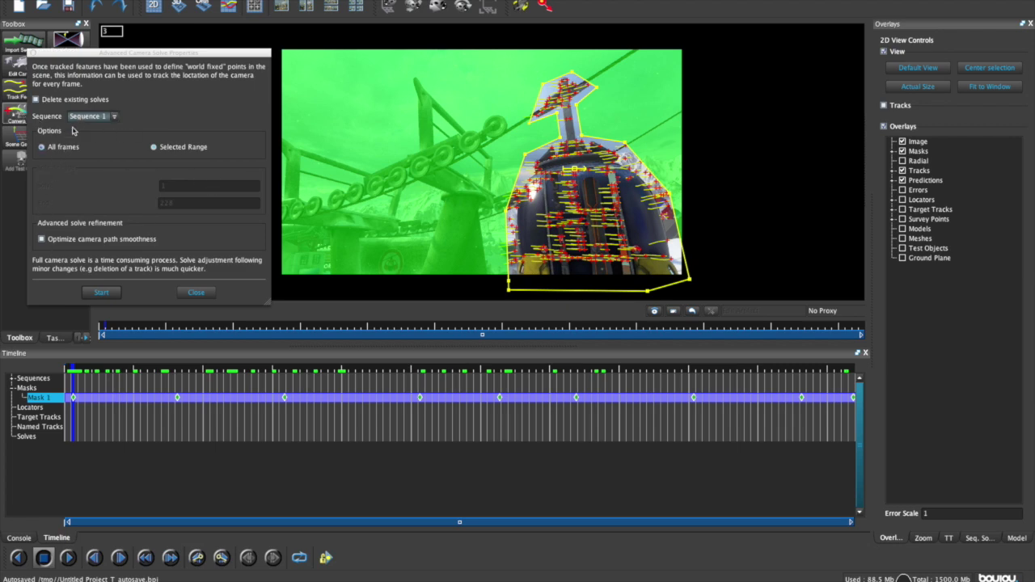
click(101, 292)
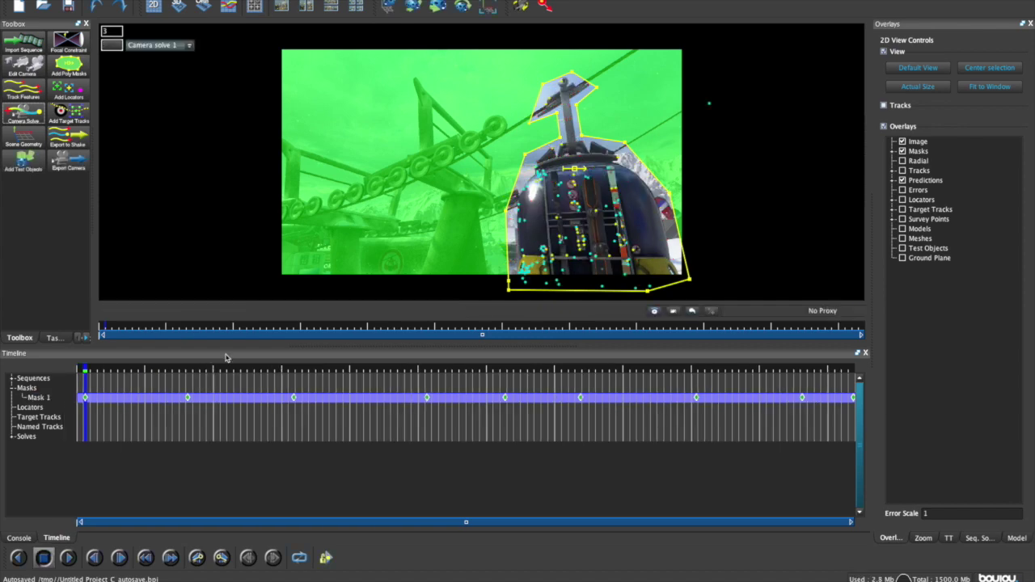
mouse_move(271, 416)
mouse_down()
mouse_move(411, 402)
mouse_move(381, 404)
mouse_up()
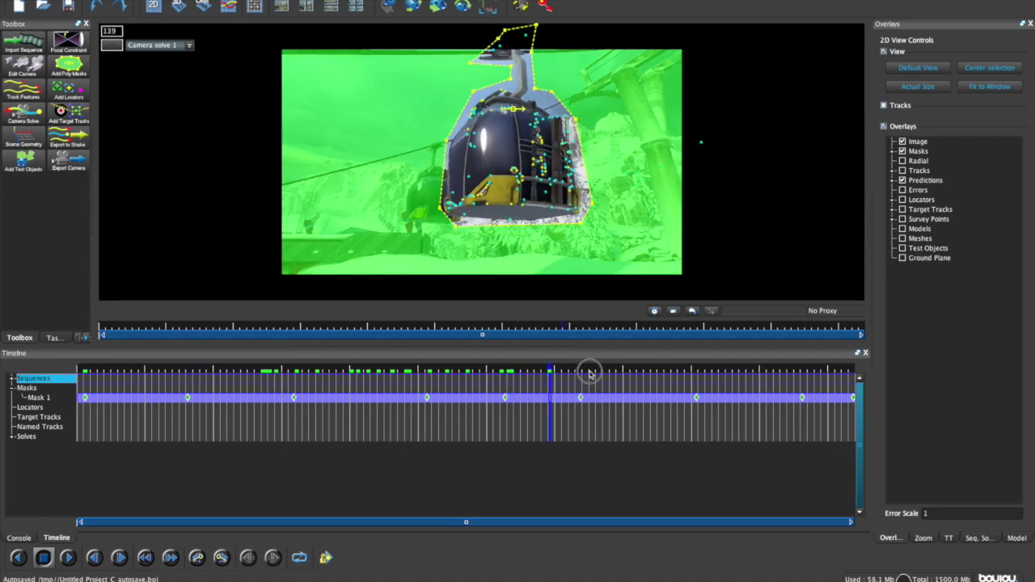
drag(382, 405, 399, 405)
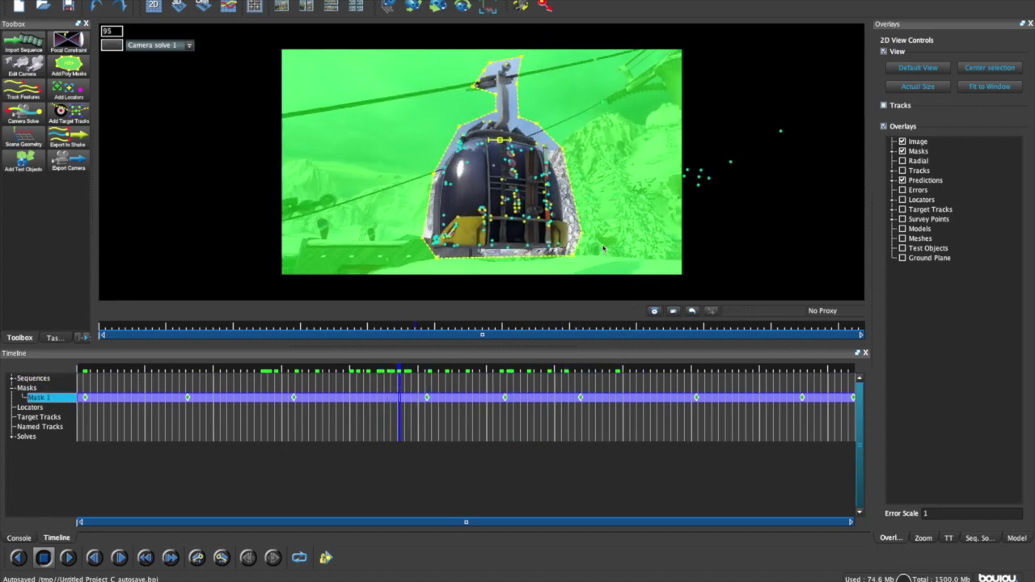
click(731, 166)
Step: Delete the stray solved points outside the image on two frames, then recheck the solve
click(782, 132)
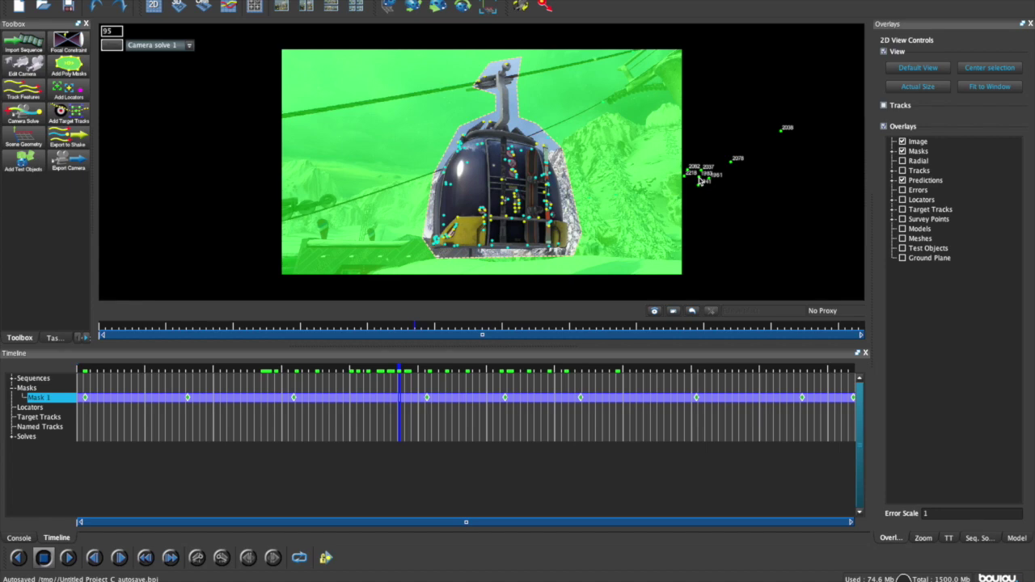
right_click(700, 181)
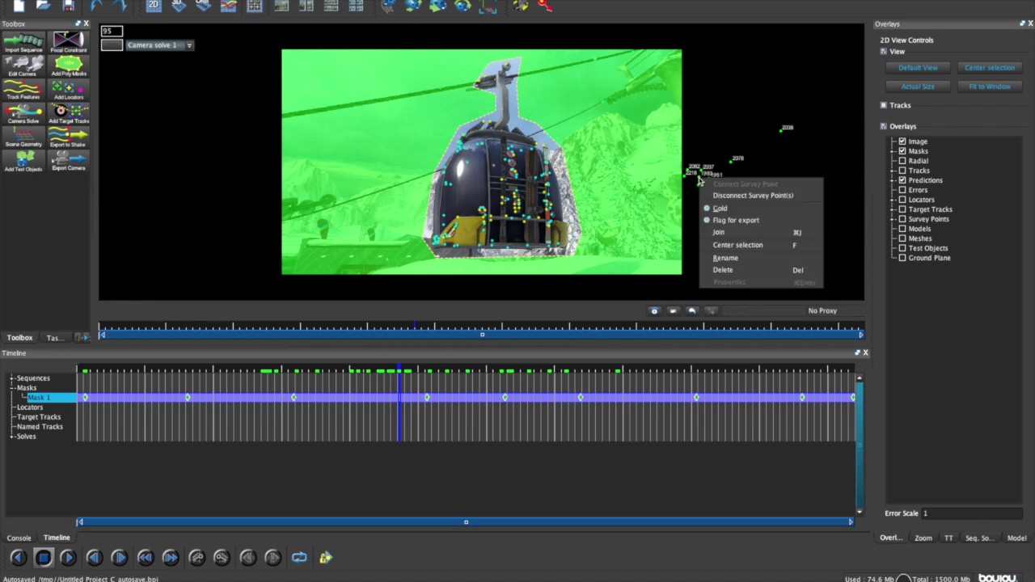
click(727, 269)
drag(361, 437, 198, 429)
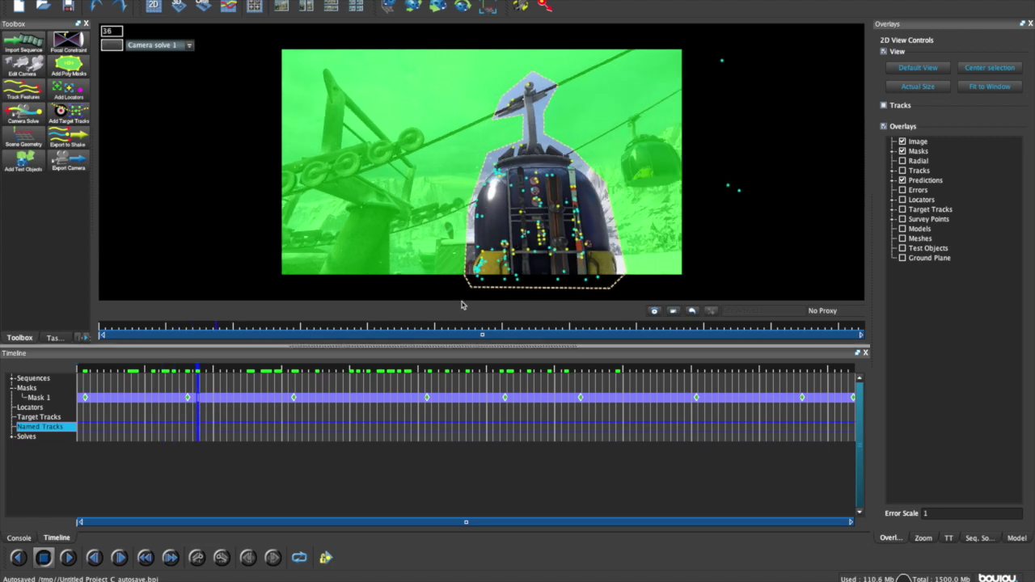
mouse_move(729, 190)
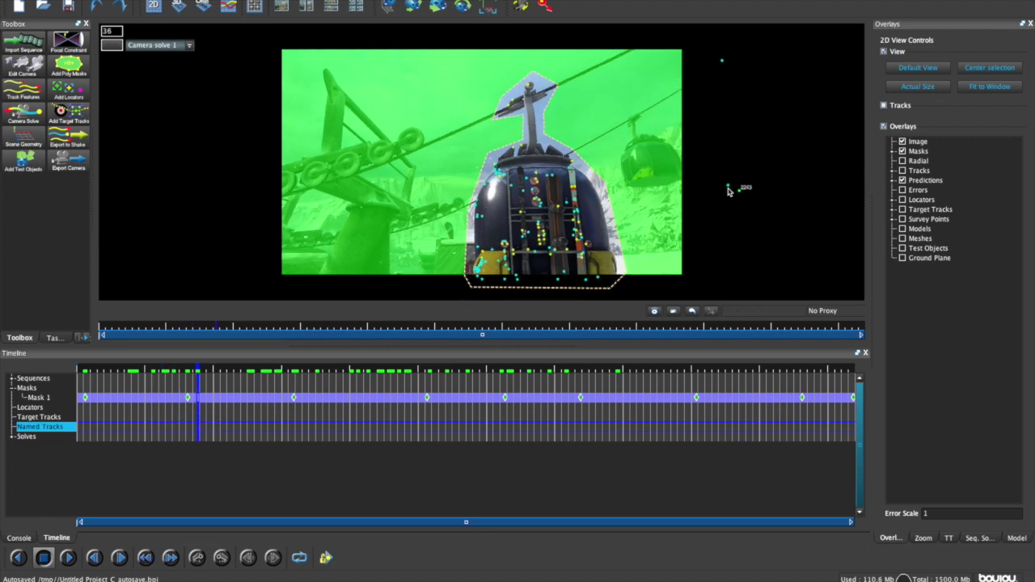
right_click(724, 63)
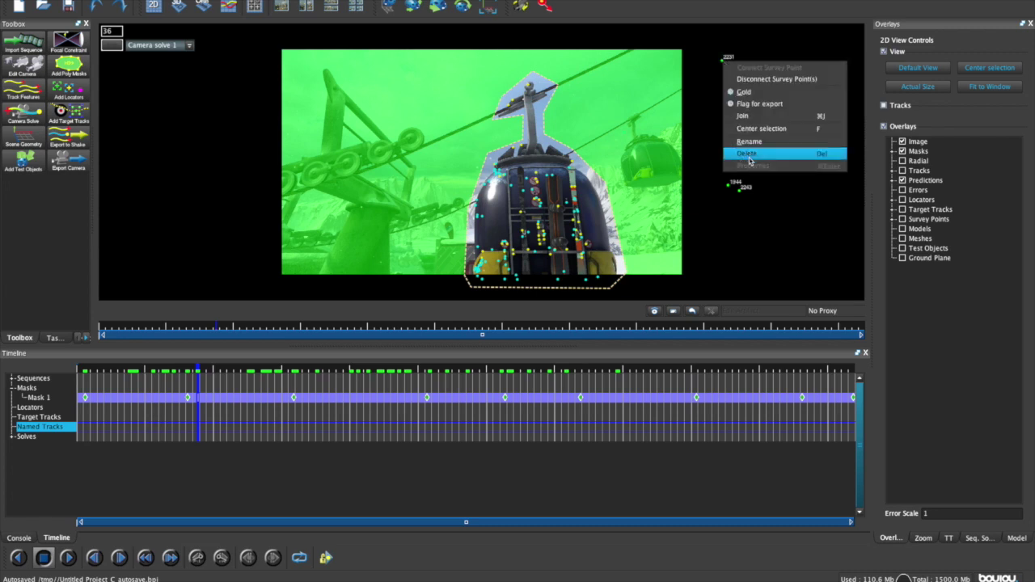
click(777, 157)
mouse_move(193, 409)
mouse_down()
mouse_move(131, 414)
mouse_move(392, 388)
mouse_move(840, 406)
mouse_move(204, 444)
mouse_move(116, 429)
mouse_move(319, 419)
mouse_up()
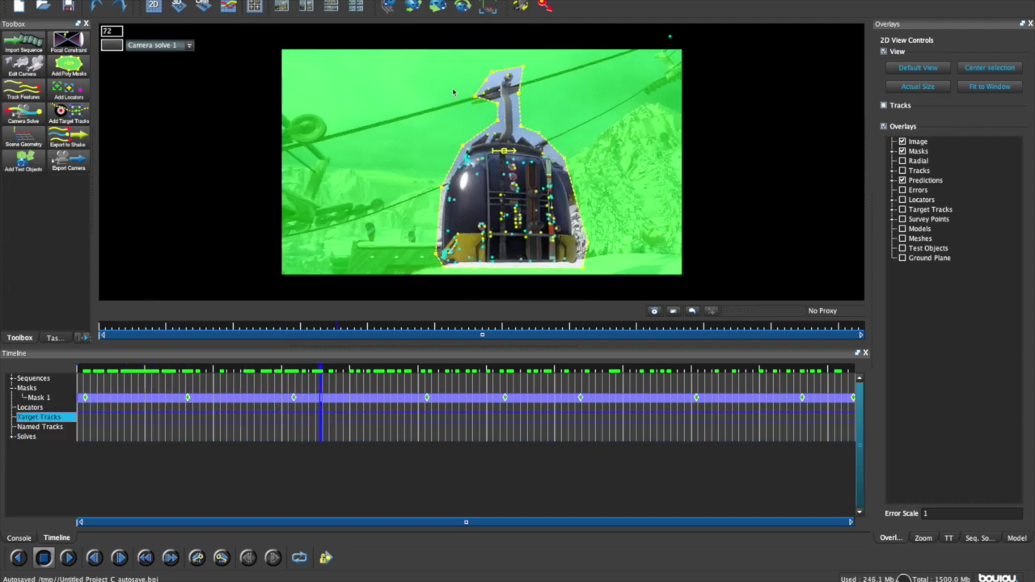
click(24, 136)
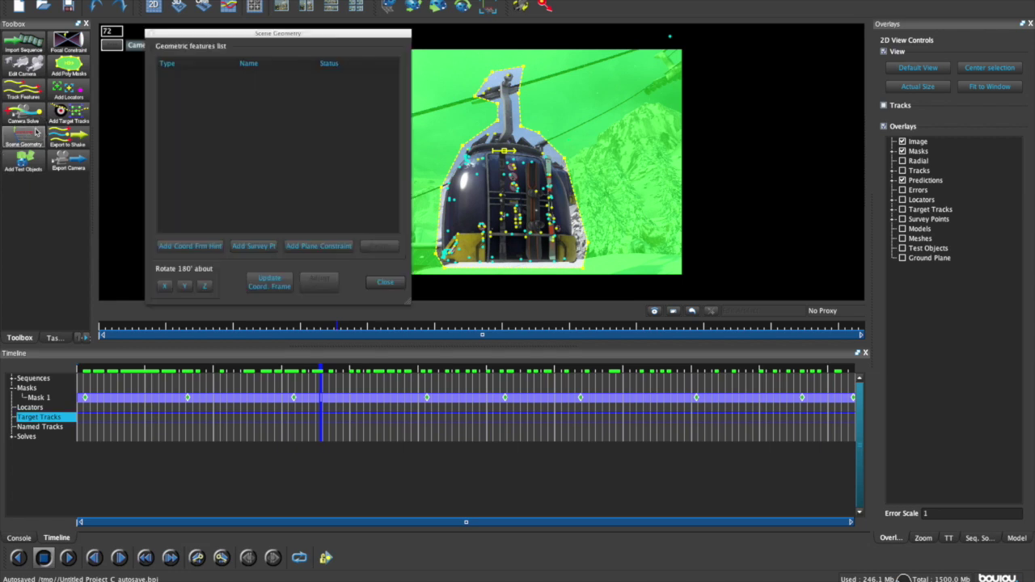
Step: Create an Origin coordinate-frame hint and link it to a track at the gondola's centre
click(189, 246)
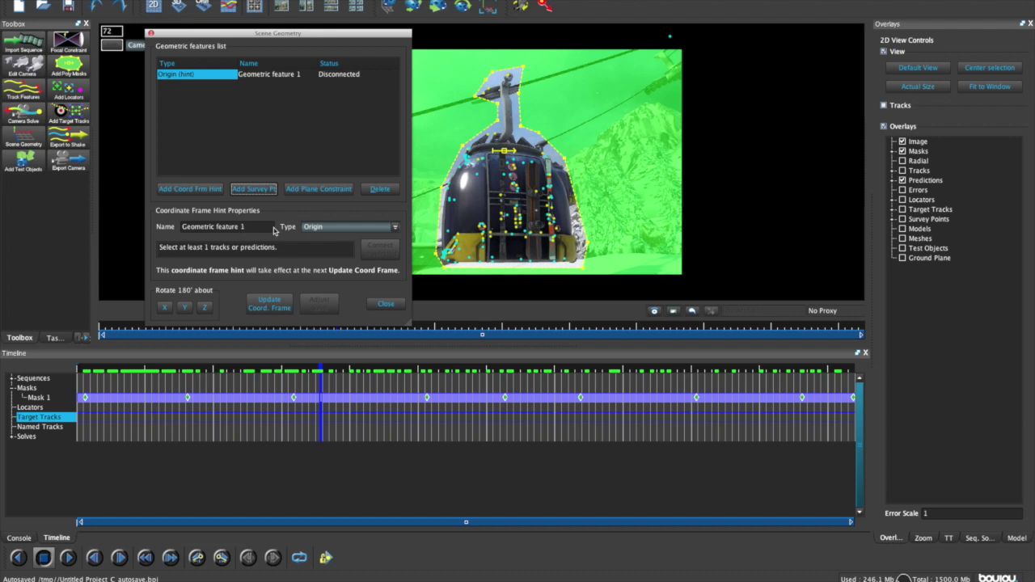
click(520, 197)
mouse_move(311, 419)
mouse_down()
mouse_move(473, 413)
mouse_move(360, 416)
mouse_up()
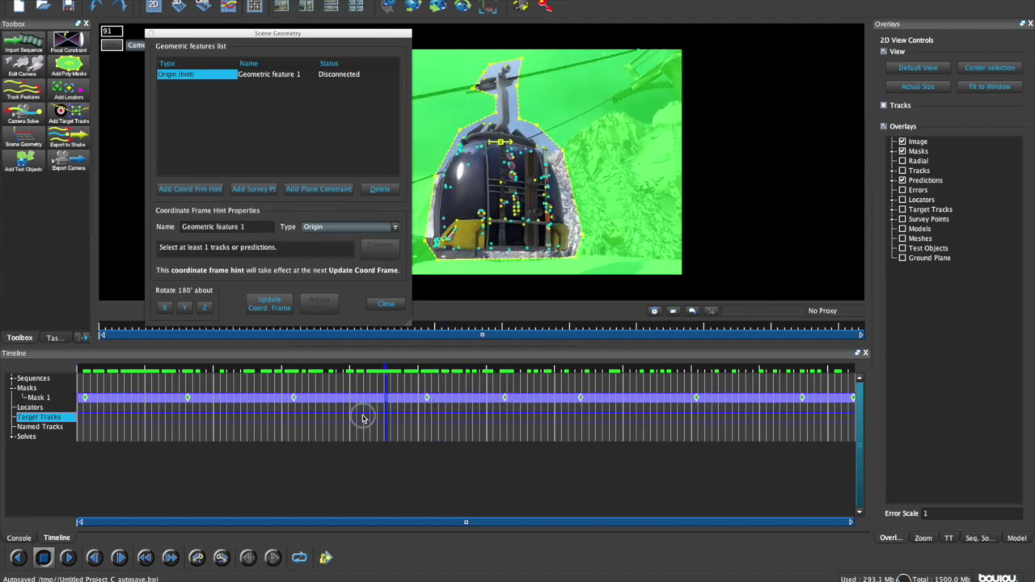
click(515, 187)
mouse_move(364, 419)
mouse_down()
mouse_move(475, 419)
mouse_move(262, 423)
mouse_move(317, 409)
mouse_up()
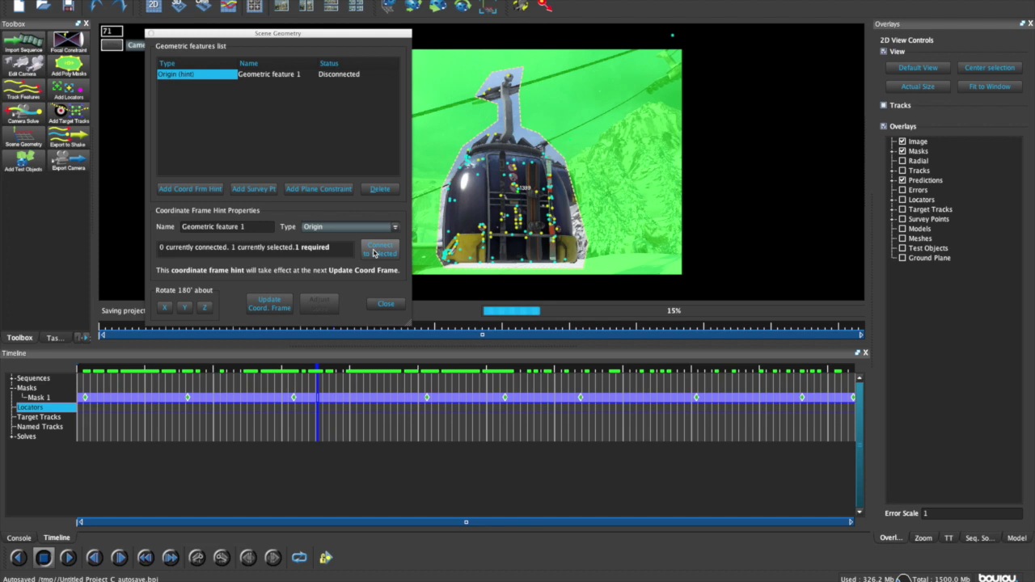
click(370, 254)
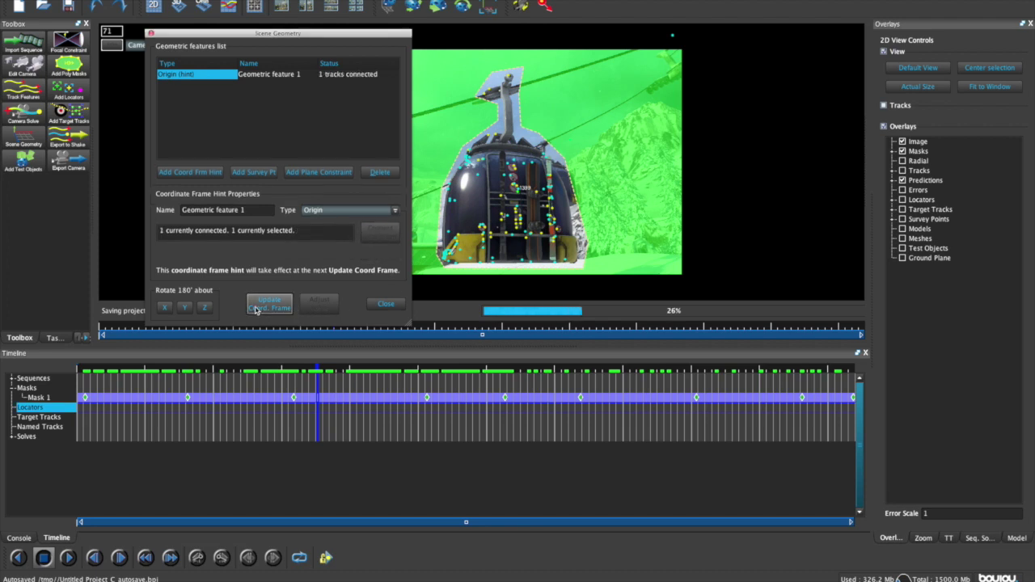
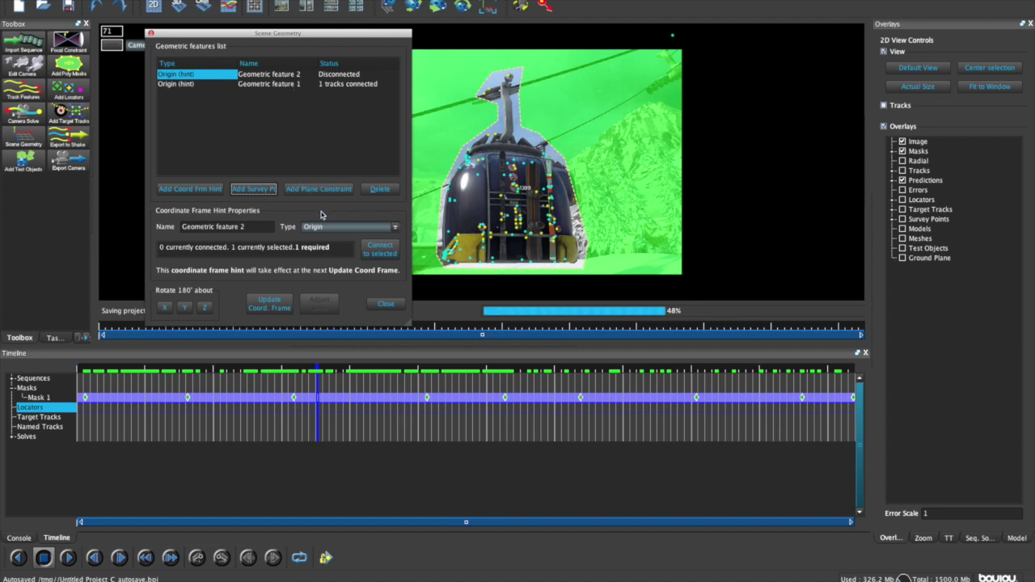
Step: Make the second hint a y-axis hint joined to two gondola tracks, then update the coordinate frame
click(315, 229)
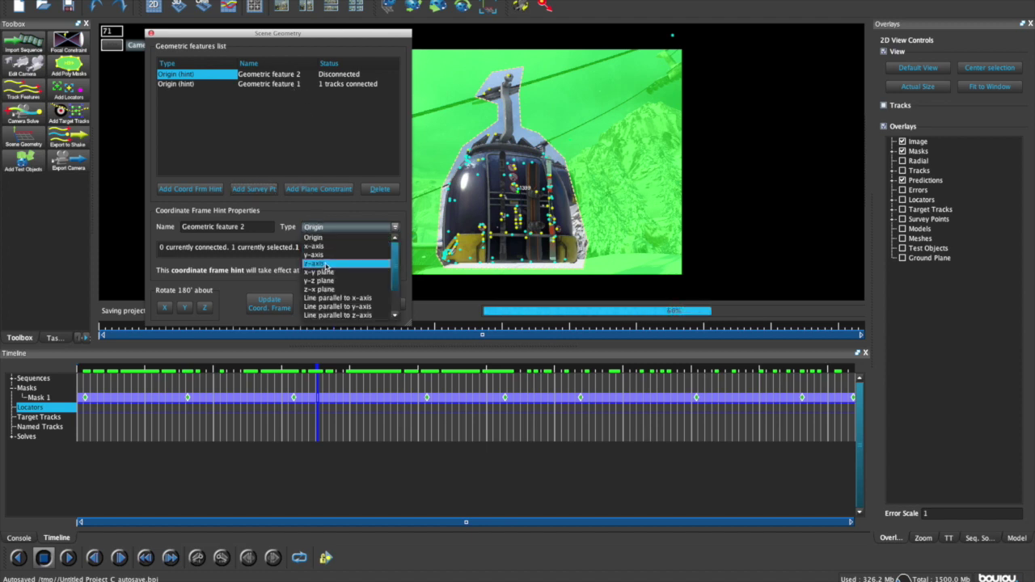
click(352, 255)
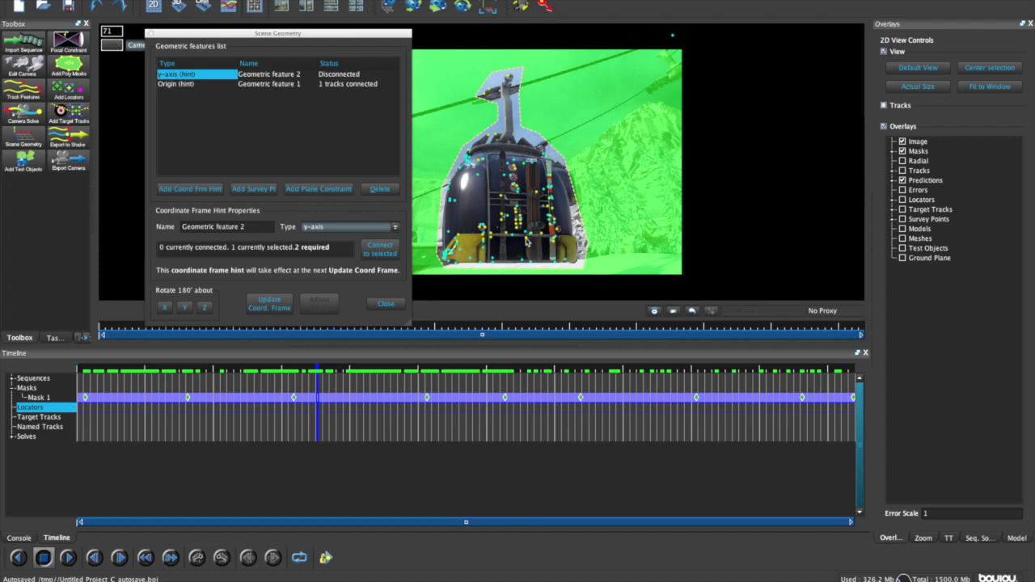
shift+click(531, 265)
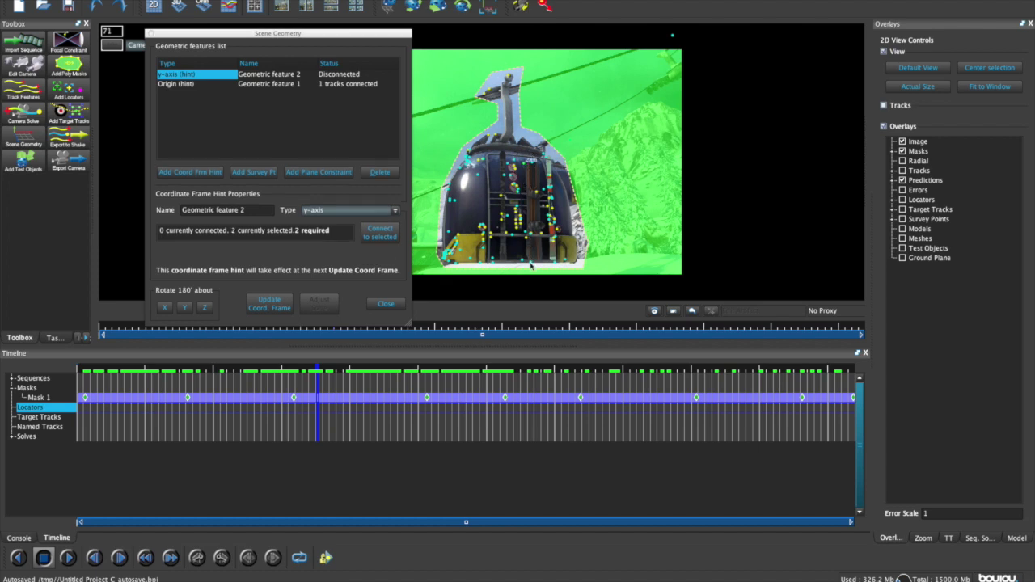
drag(317, 441, 342, 429)
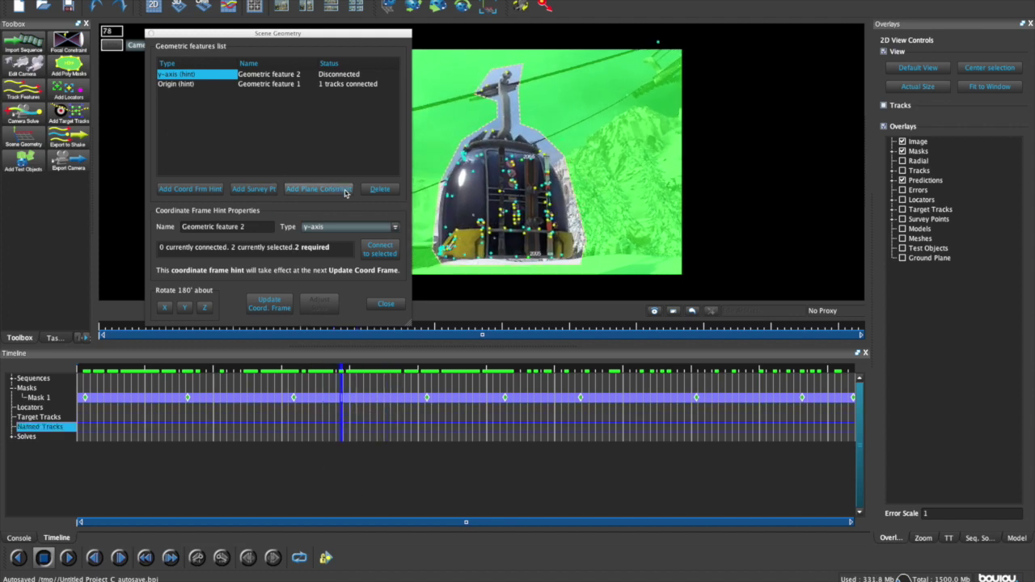
click(377, 248)
click(267, 305)
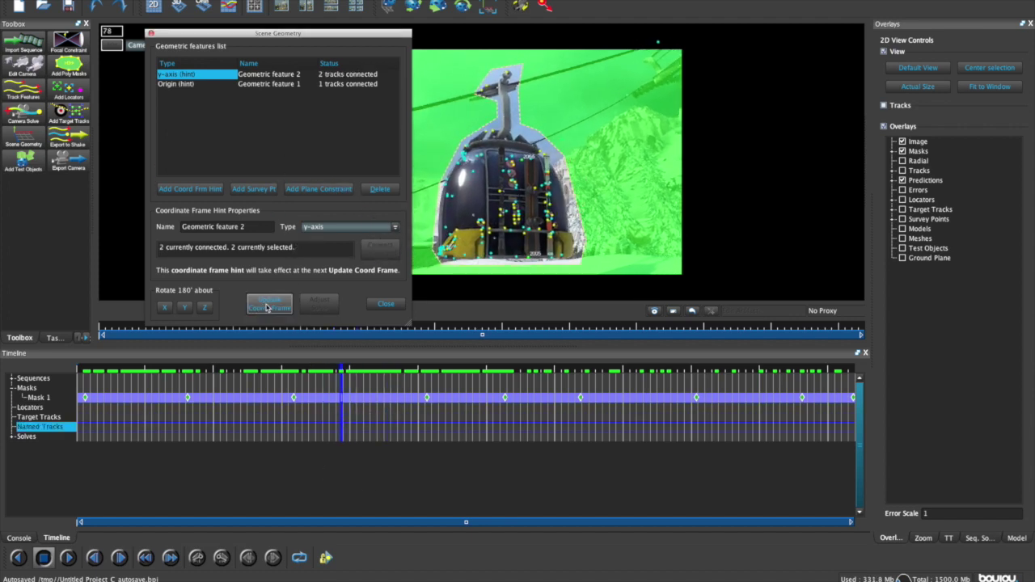
click(208, 191)
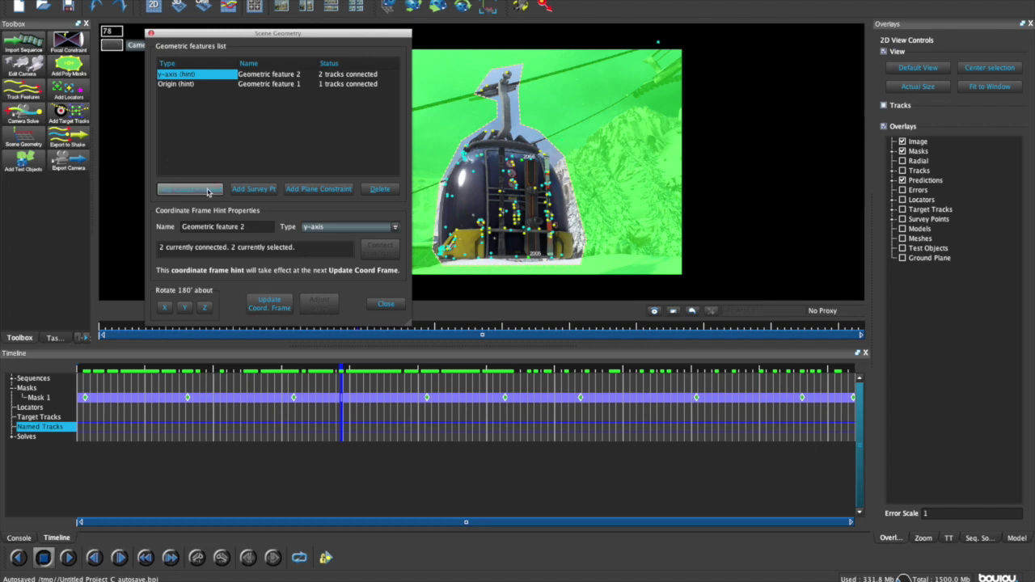
Step: Set the new hint to x-axis, connect two gondola tracks, and update the coordinate frame
click(341, 234)
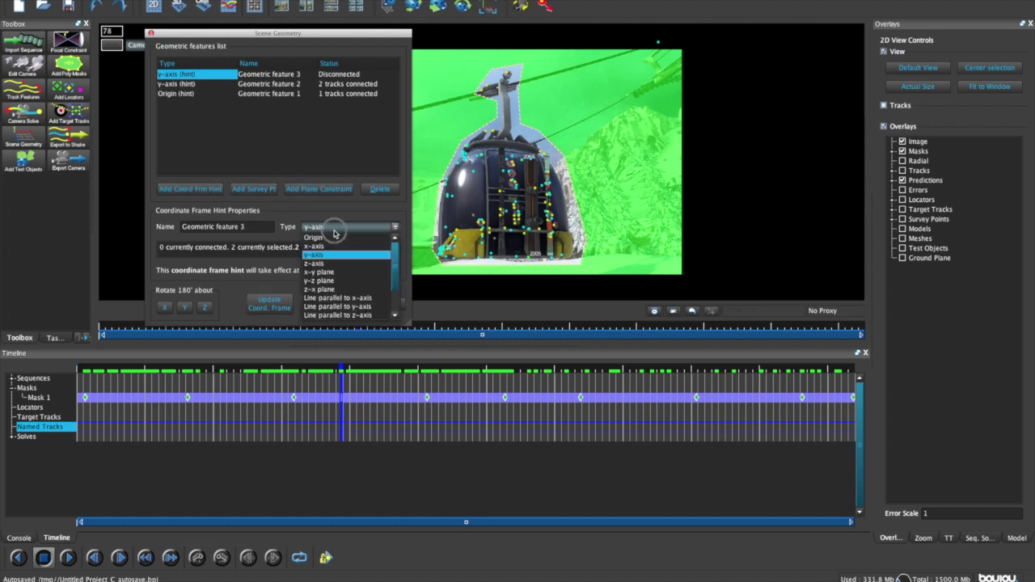
click(335, 247)
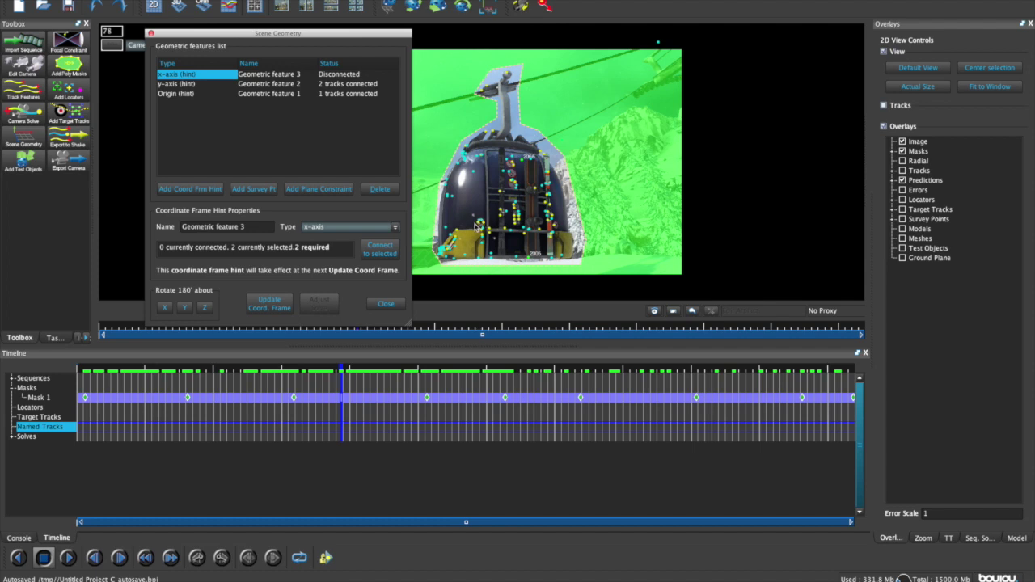
click(478, 228)
click(479, 228)
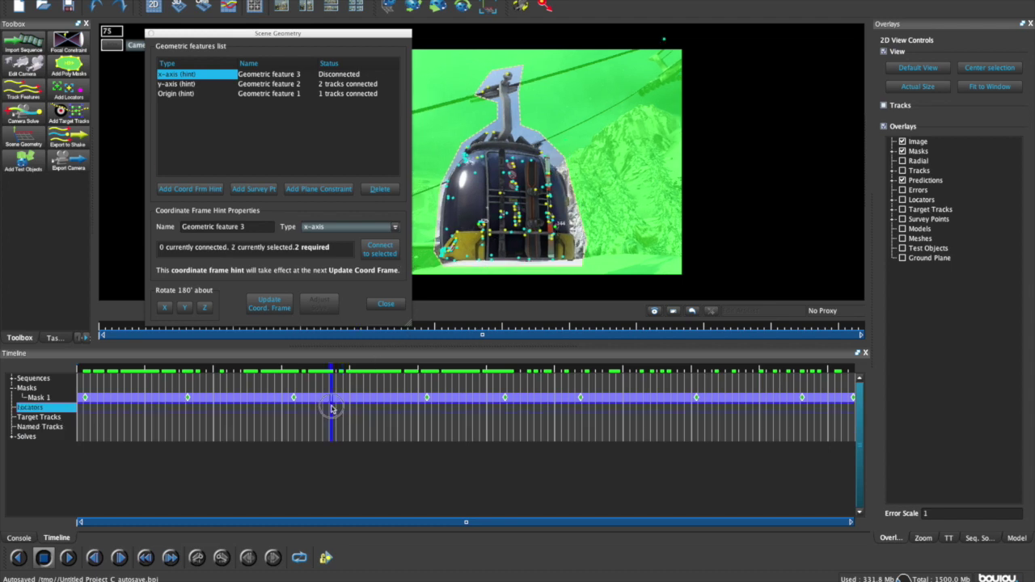
click(408, 401)
click(373, 407)
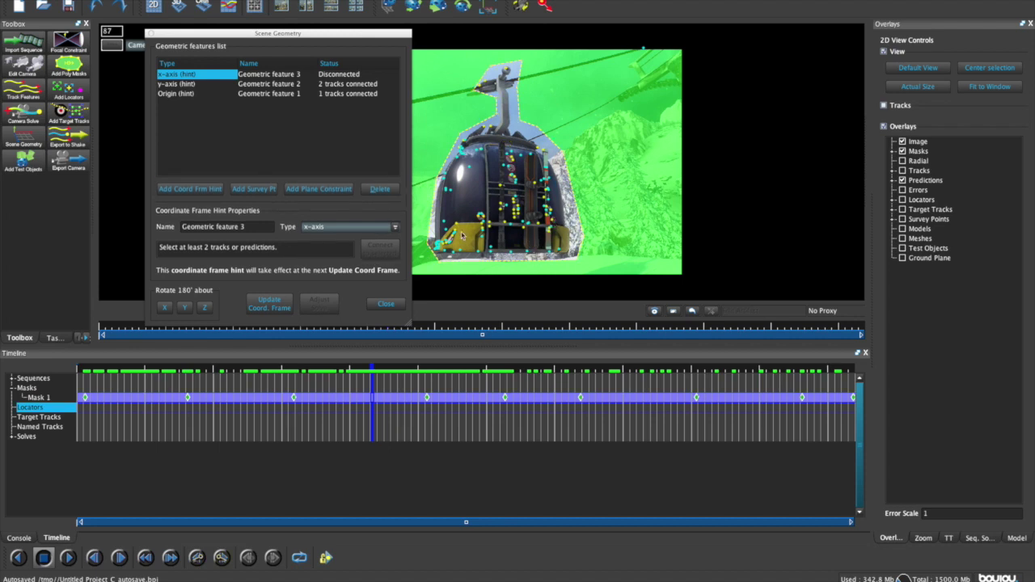
click(552, 221)
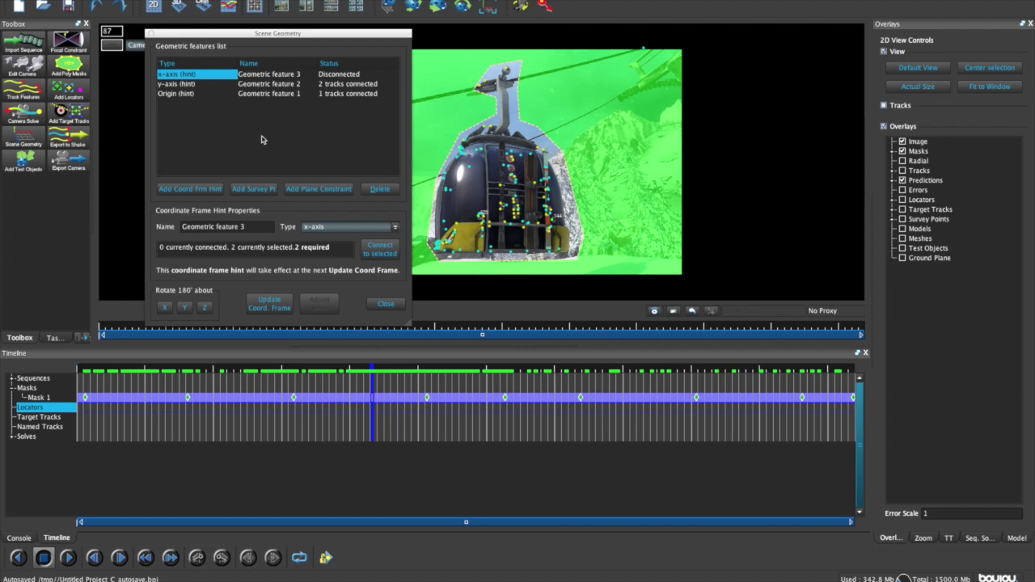
click(380, 249)
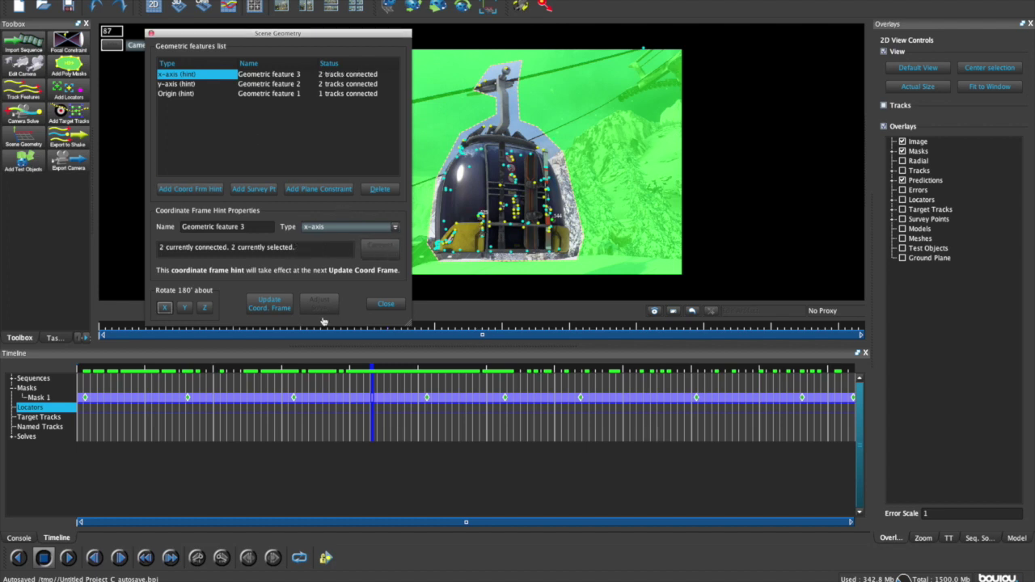
click(262, 308)
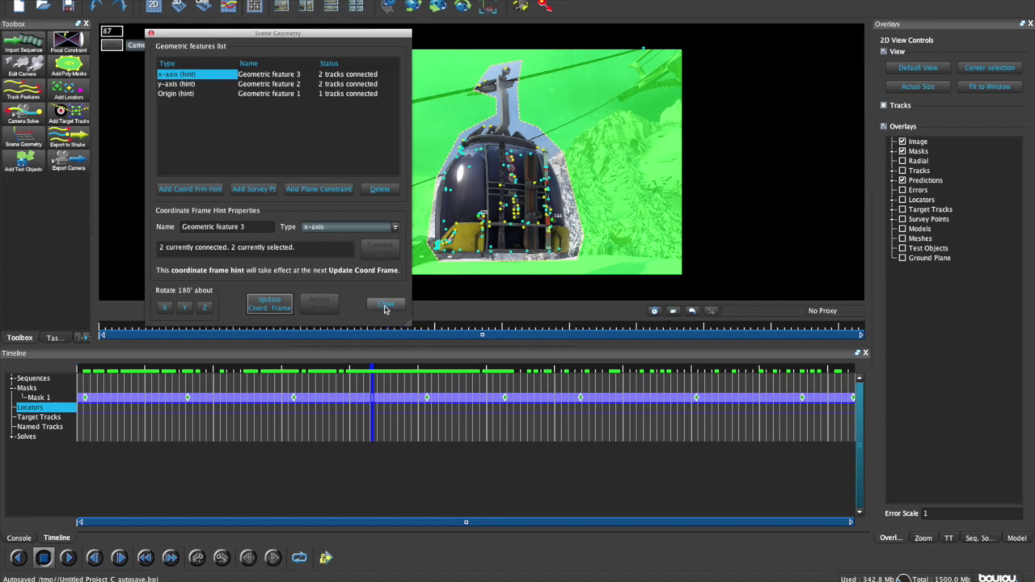
Step: Close the Scene Geometry editor and move to frame 100
click(386, 306)
click(329, 427)
click(293, 431)
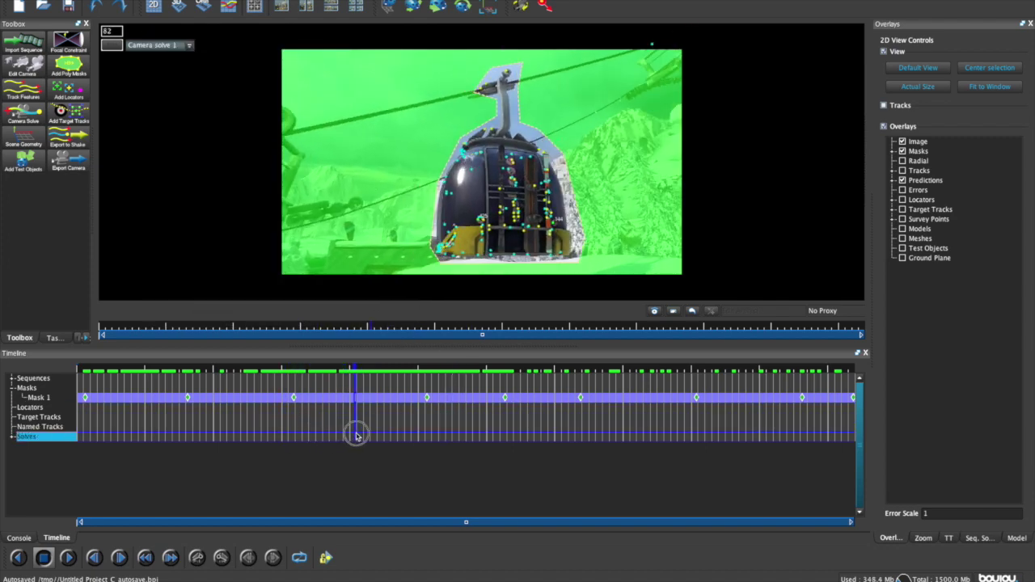
Step: Add a Ladybird test object at frame 100 and scrub the footage to confirm it stays on the gondola
click(418, 417)
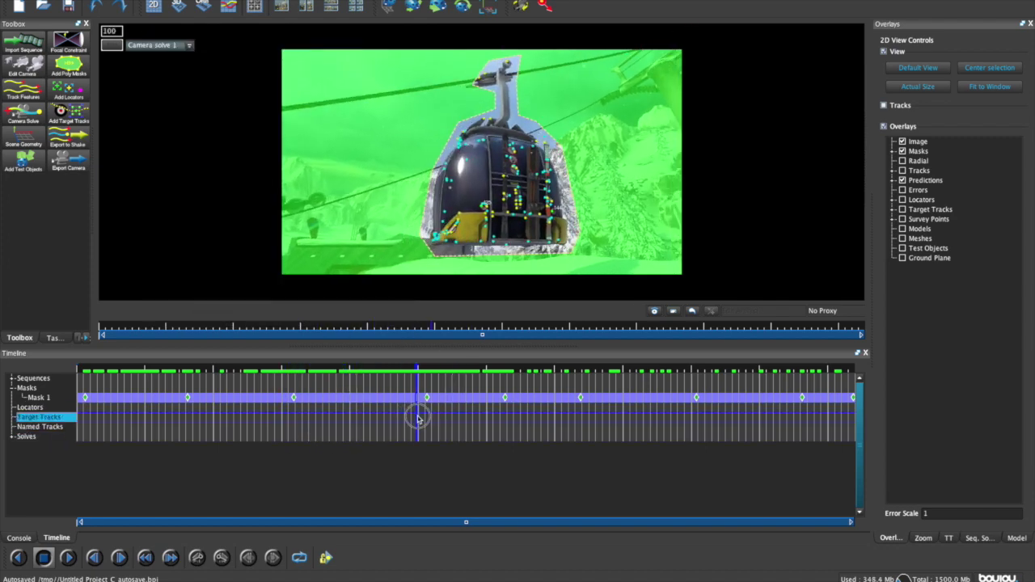
click(21, 164)
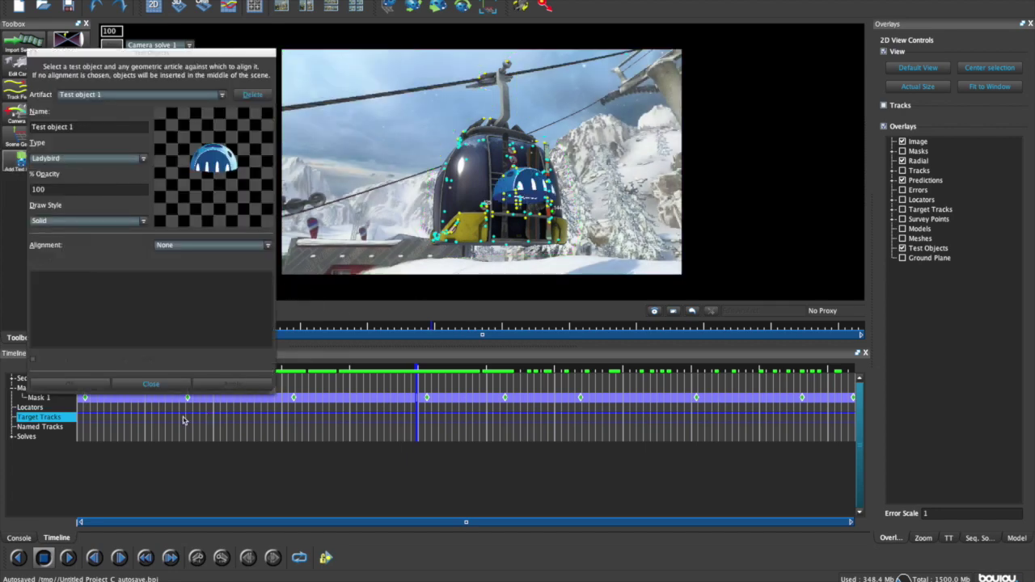
click(166, 384)
drag(300, 407, 174, 414)
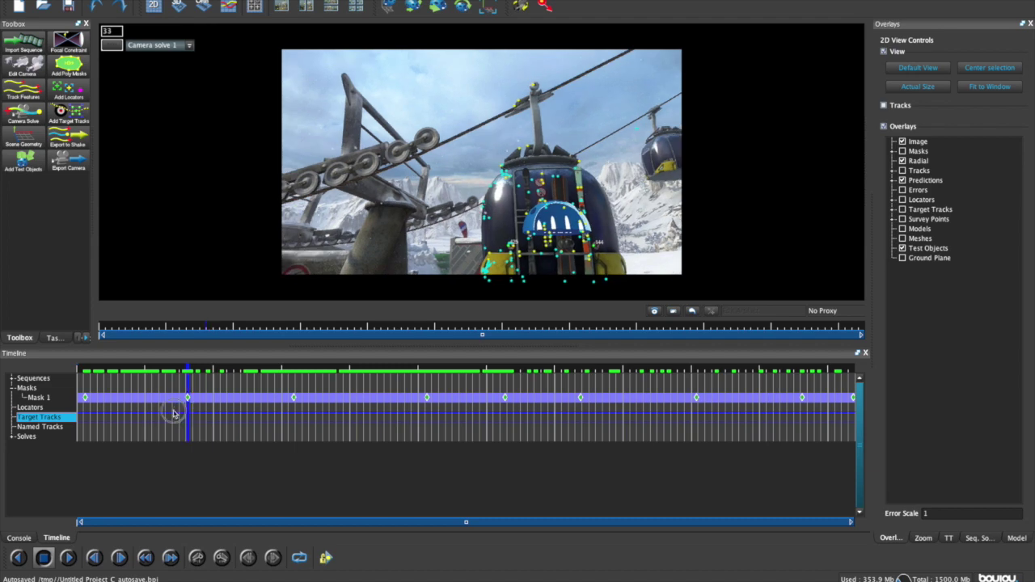
mouse_move(174, 414)
mouse_down()
mouse_move(521, 408)
mouse_move(737, 422)
mouse_move(206, 403)
mouse_up()
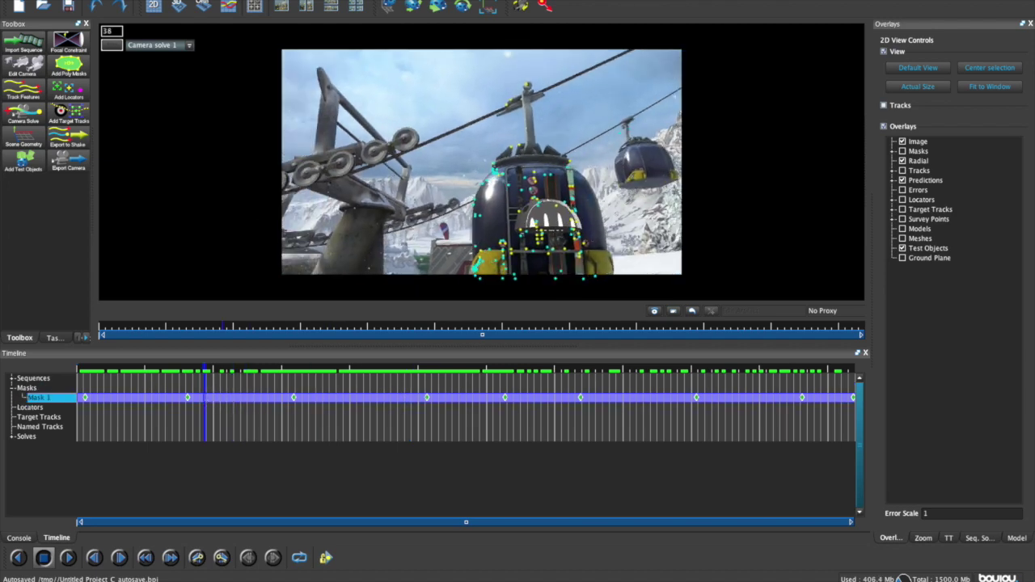
Step: Set the camera solve export target to Track.ma on the Desktop in After Effects (Maya) format
click(243, 0)
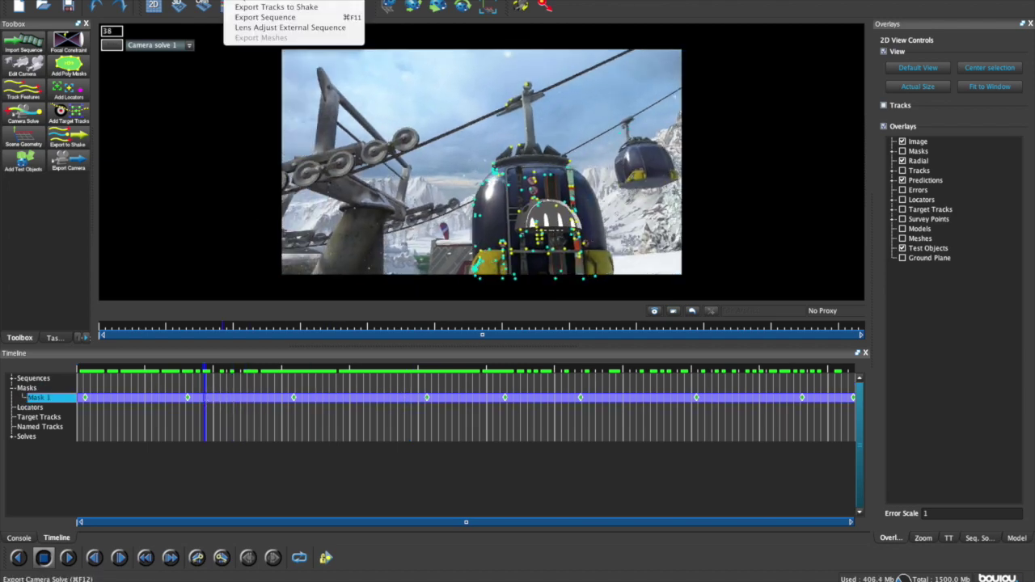
click(267, 1)
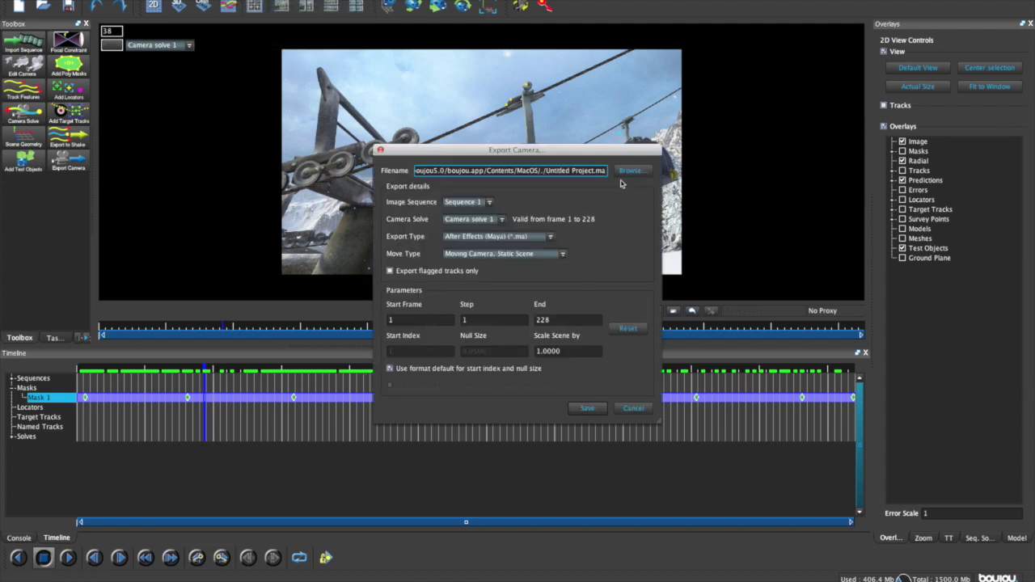
click(630, 171)
click(362, 217)
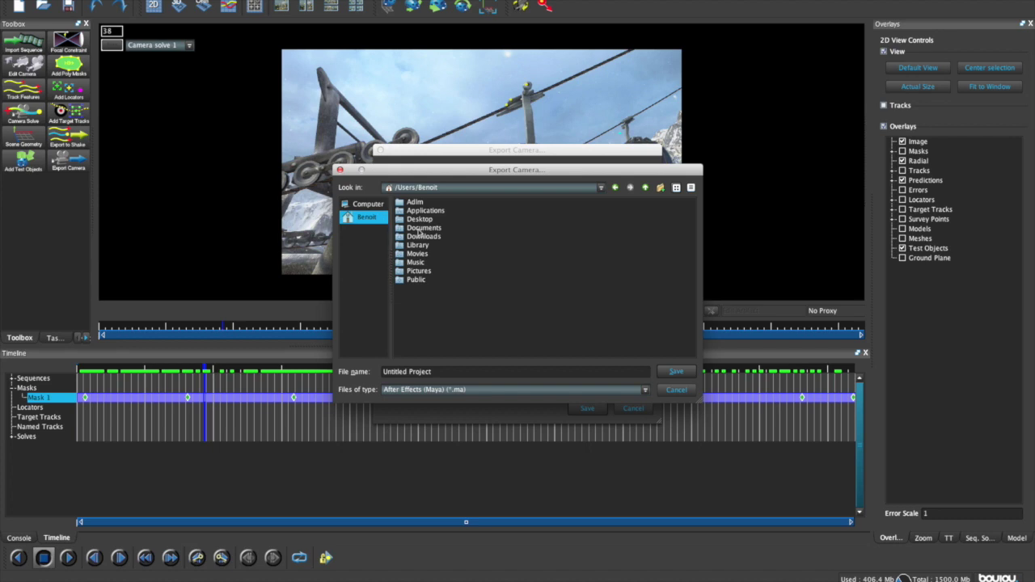
click(415, 220)
drag(442, 370, 266, 376)
text(Track)
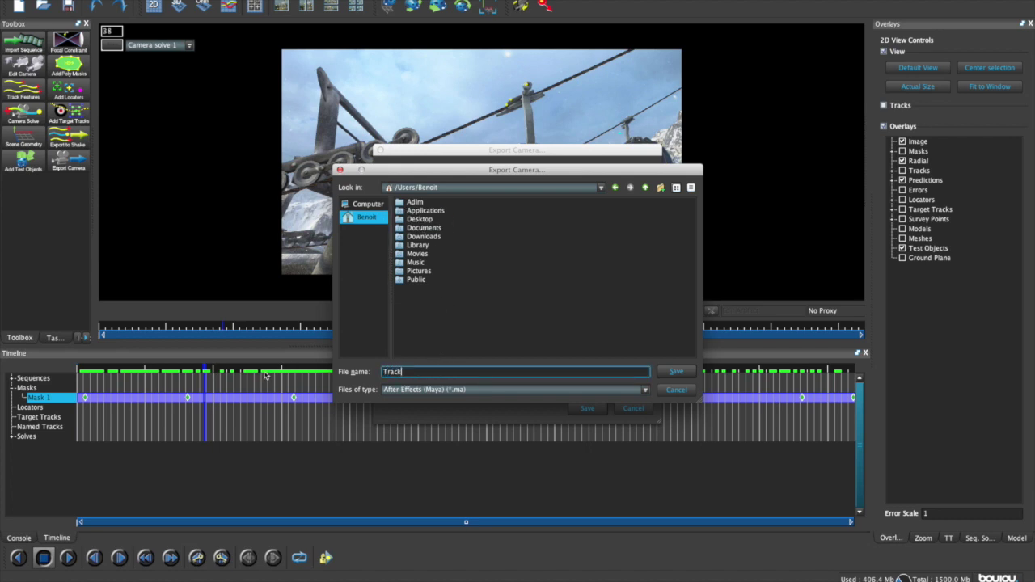
double_click(418, 219)
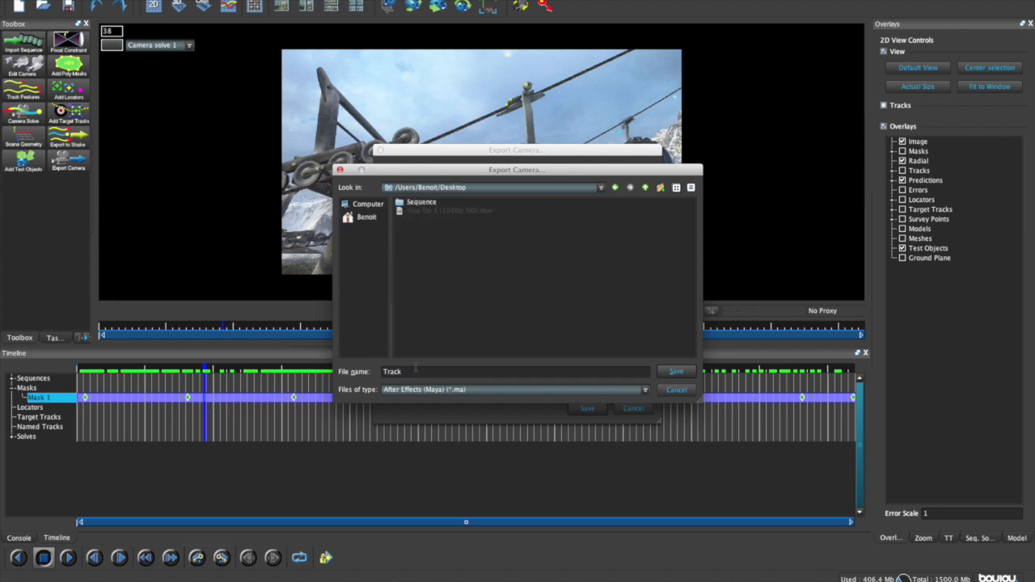
click(647, 392)
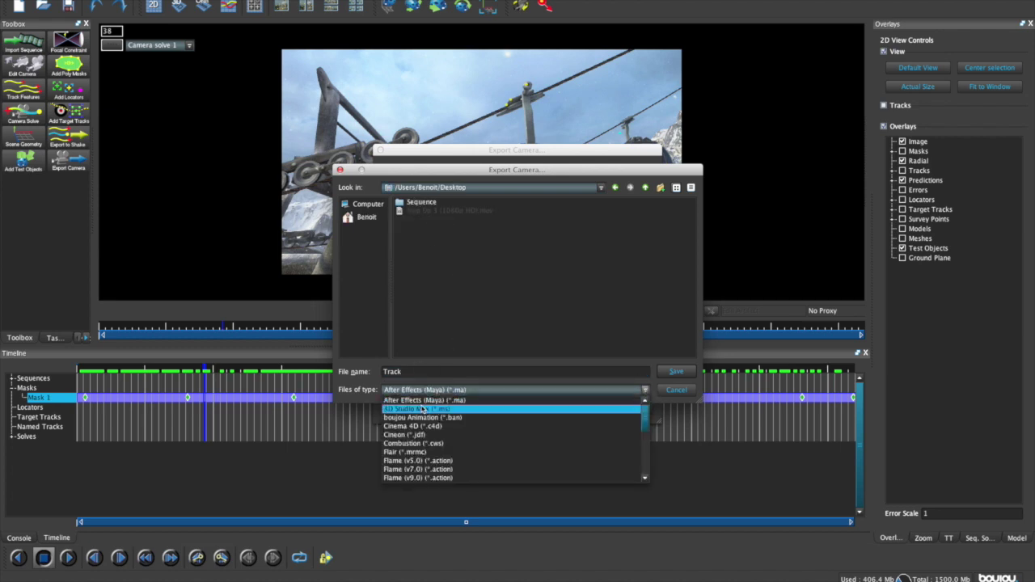
click(444, 402)
click(676, 372)
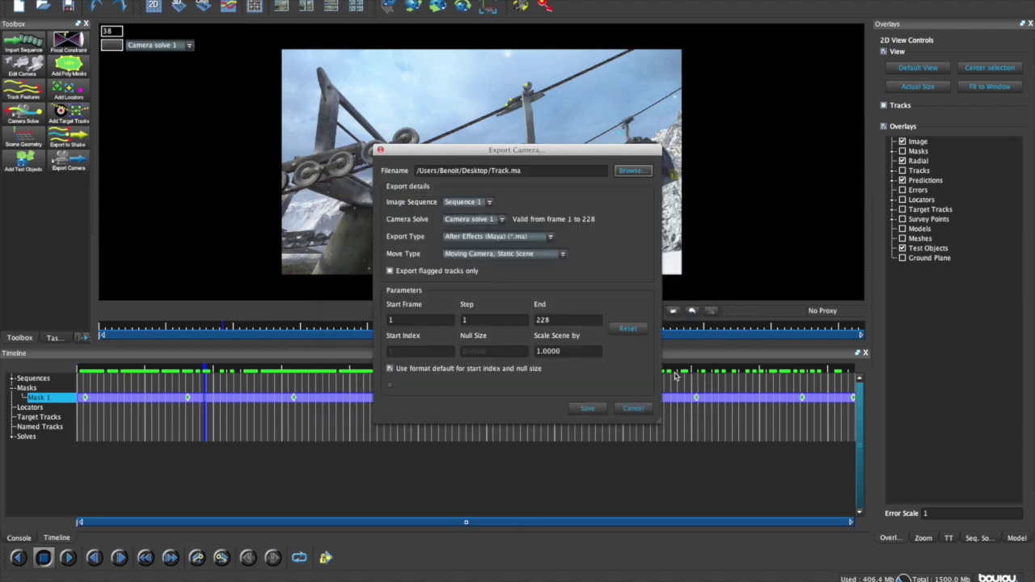
Step: Export Sequence 1's camera with scene scale 100, then switch to After Effects
click(483, 202)
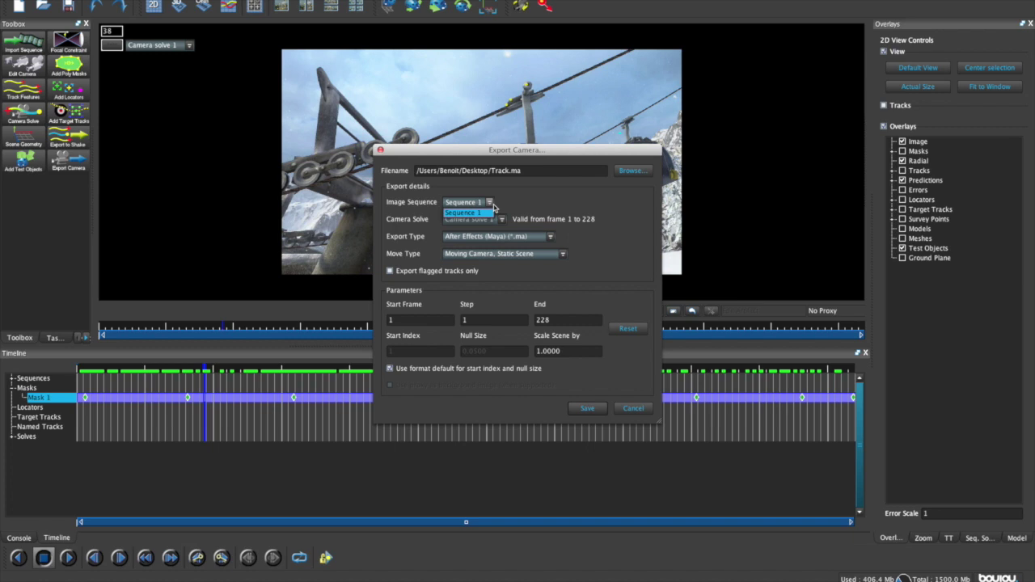
click(511, 200)
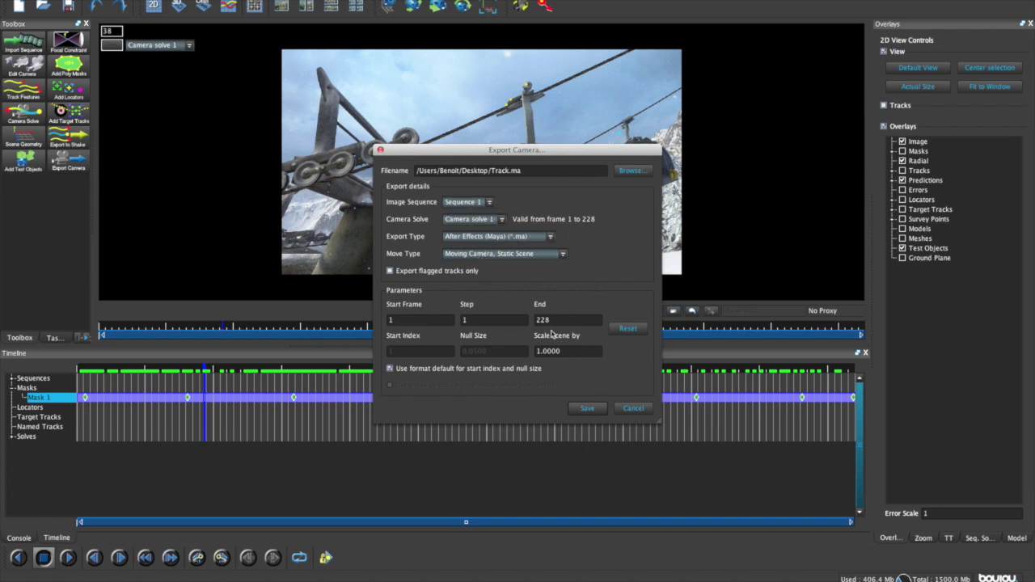
click(538, 351)
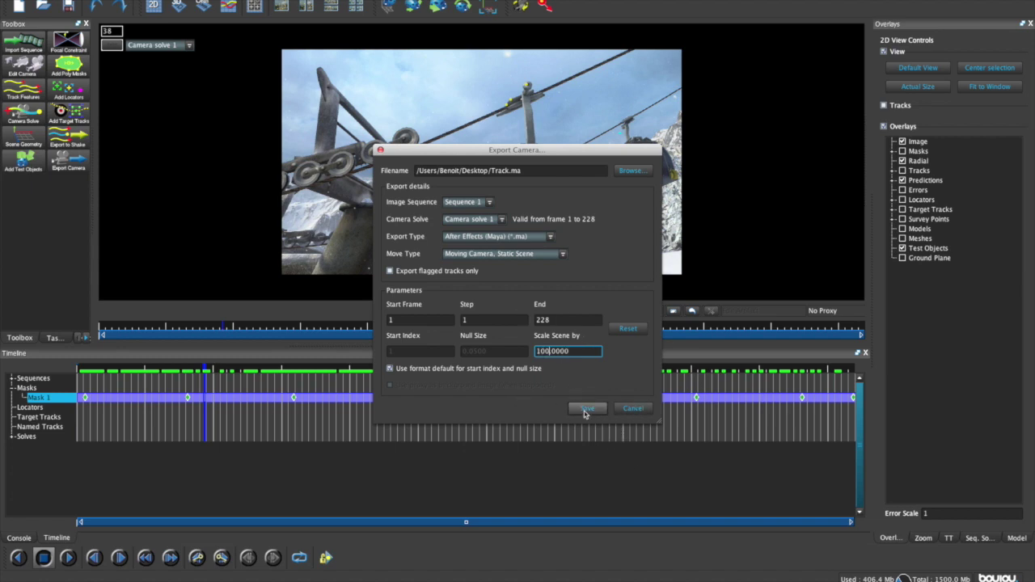
click(588, 410)
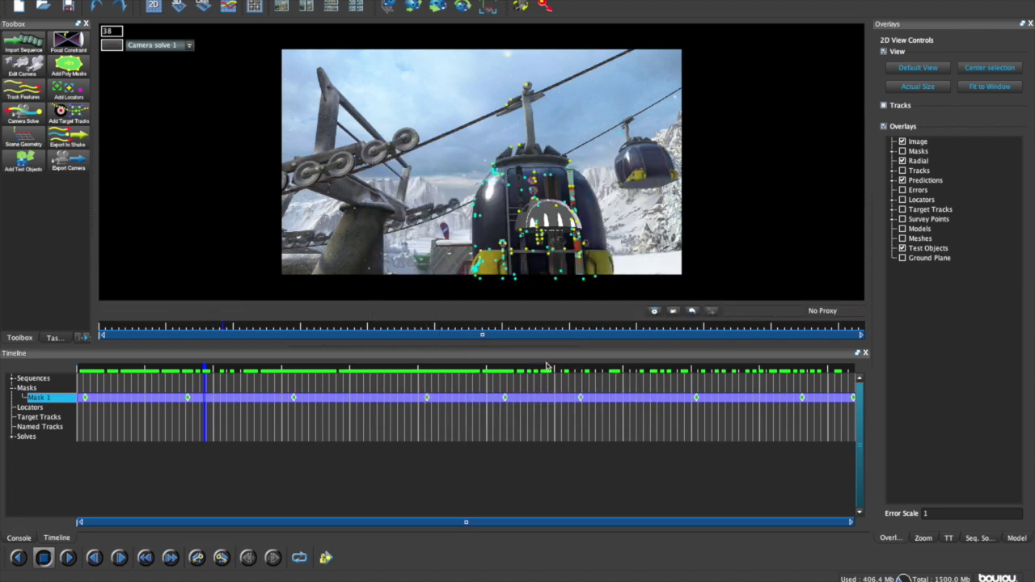
click(440, 579)
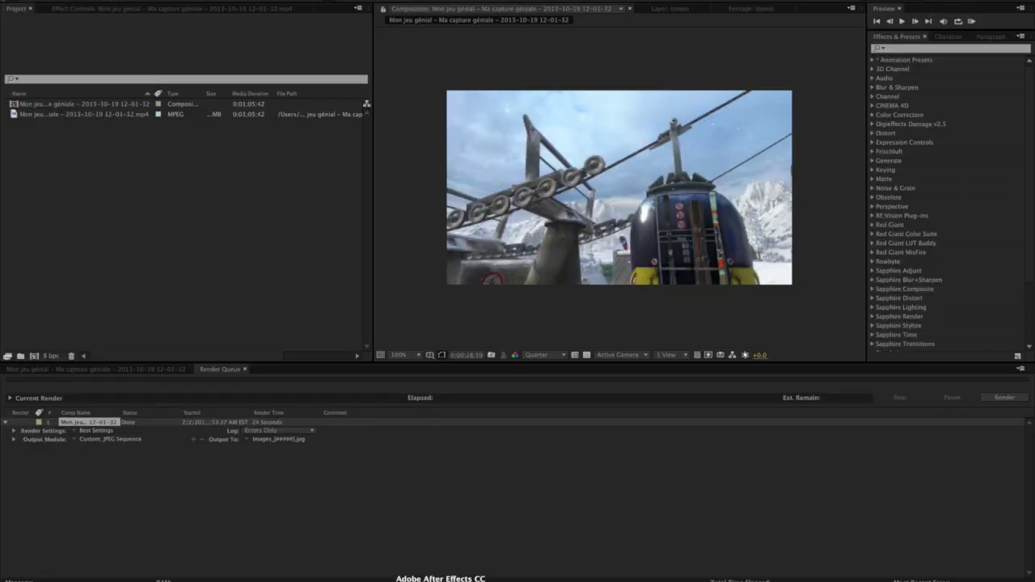
Step: Set the gondola composition's current time to exactly 0:00:28:00
click(34, 371)
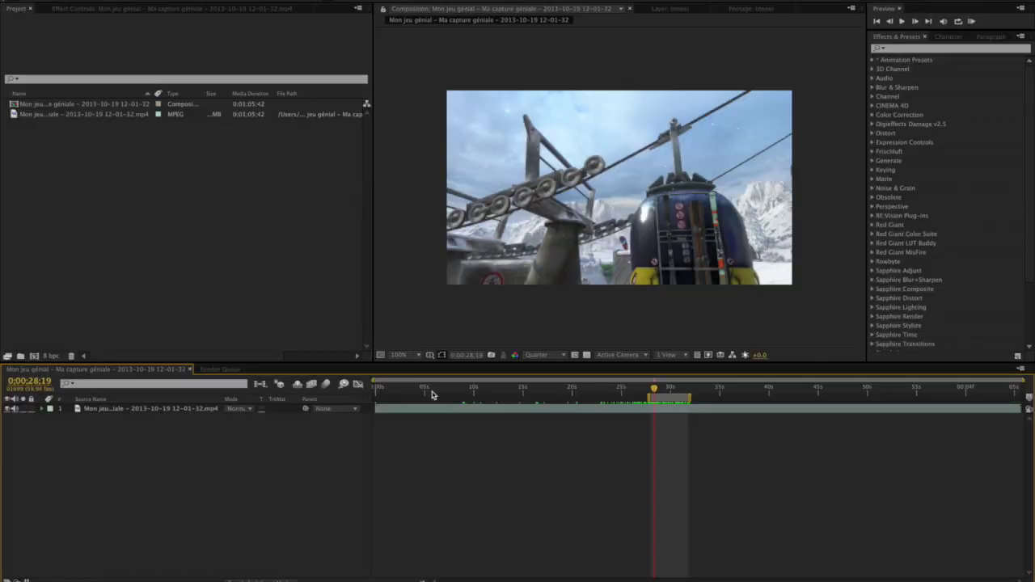
drag(655, 387, 656, 388)
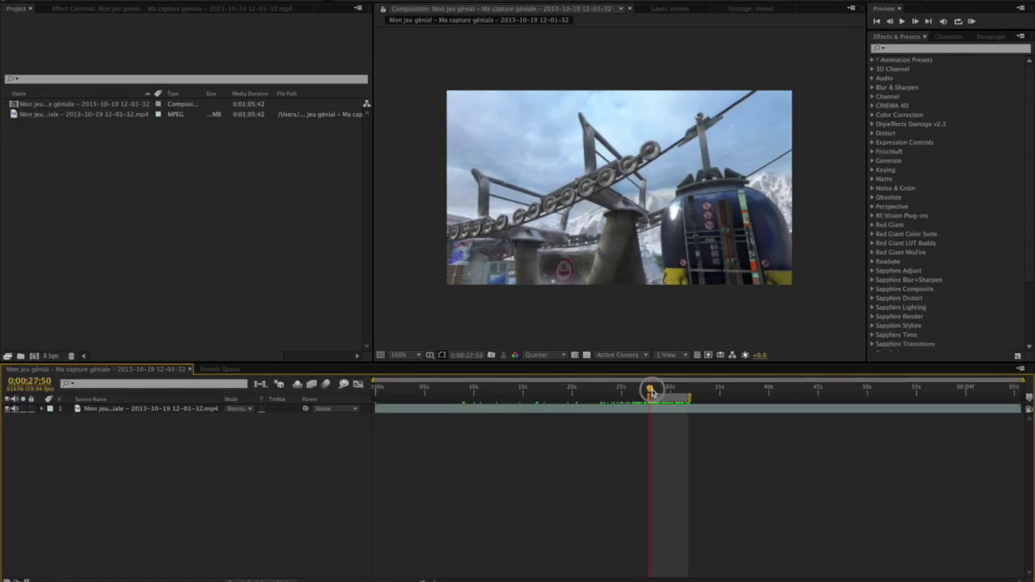
scroll(666, 374, up, 3)
scroll(665, 374, up, 3)
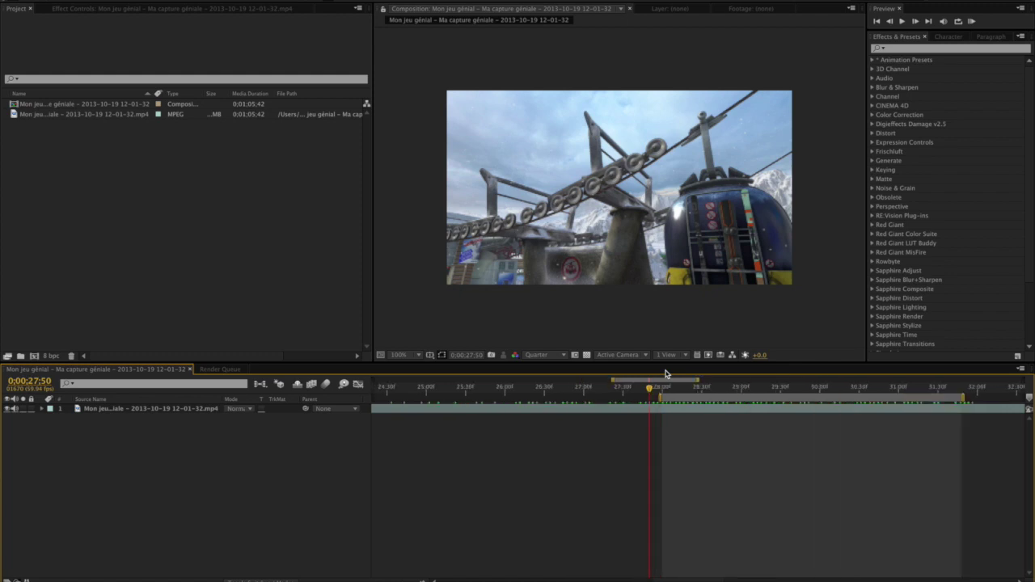
click(659, 390)
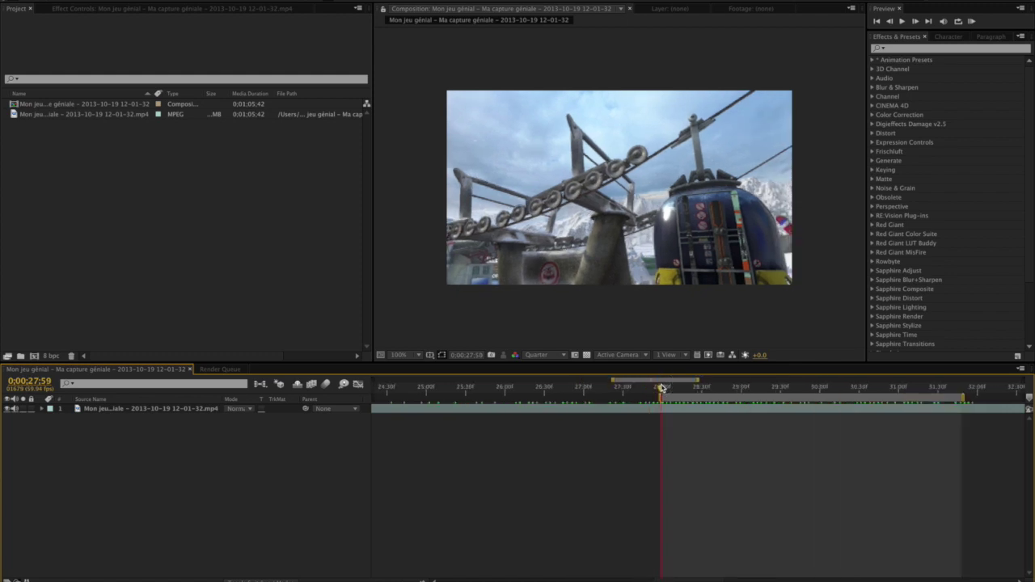
scroll(661, 389, up, 2)
drag(662, 390, 672, 389)
Step: Open the Import File dialog browsing the Desktop
scroll(673, 389, down, 5)
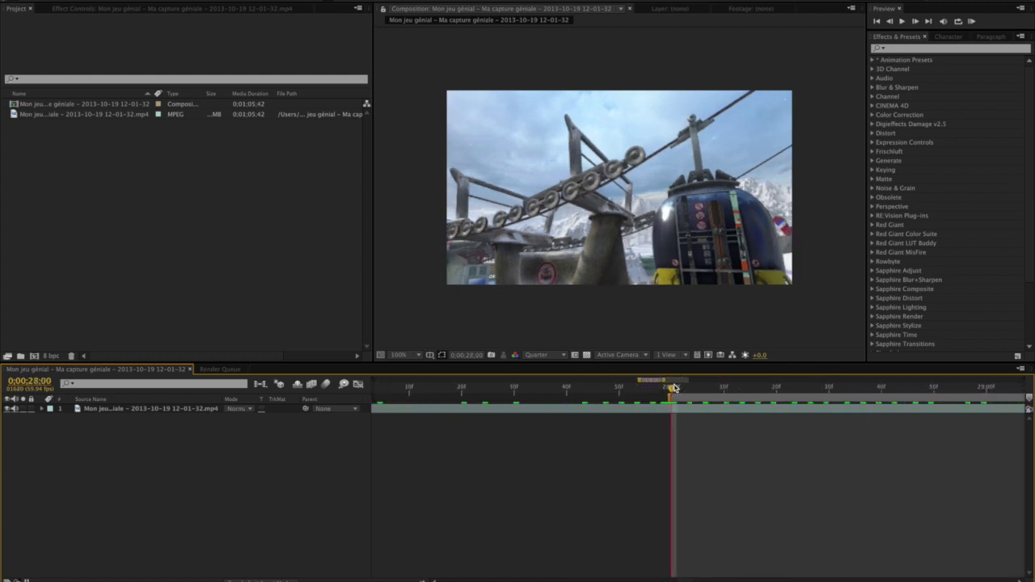
double_click(138, 208)
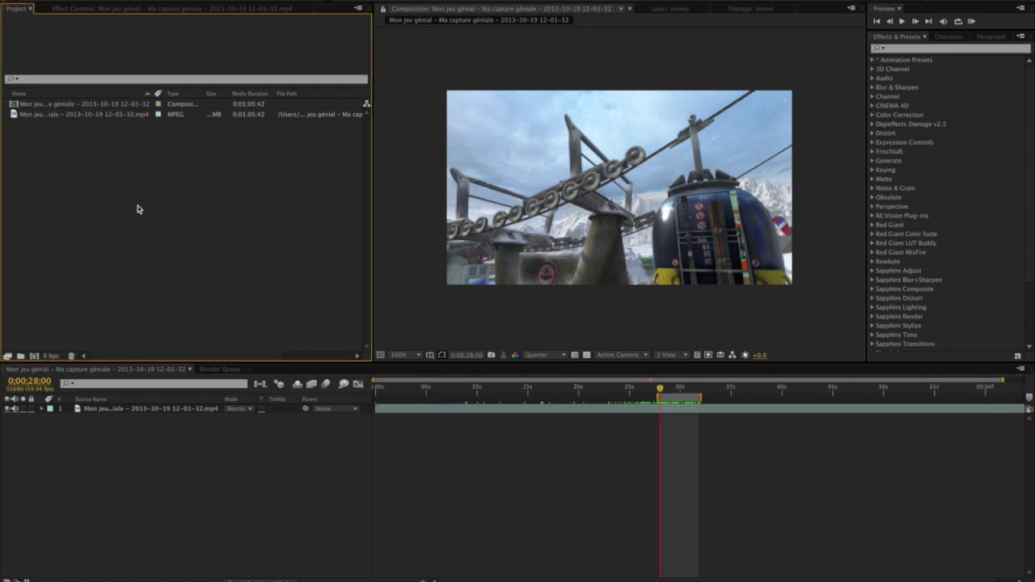
click(373, 81)
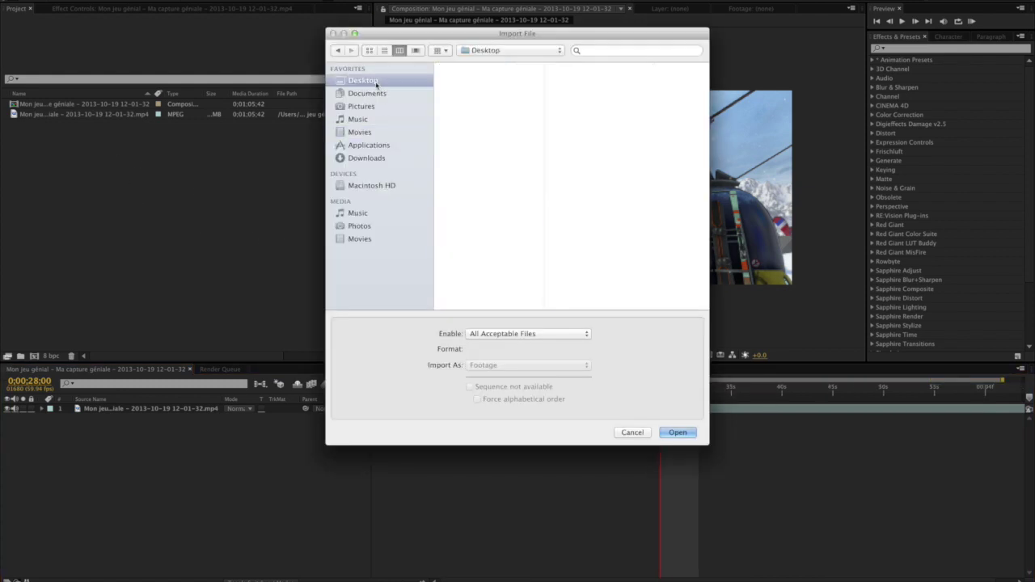
Step: Import Track.ma, open the Track comp, scrub its camera animation, and select null_auto_73
double_click(463, 87)
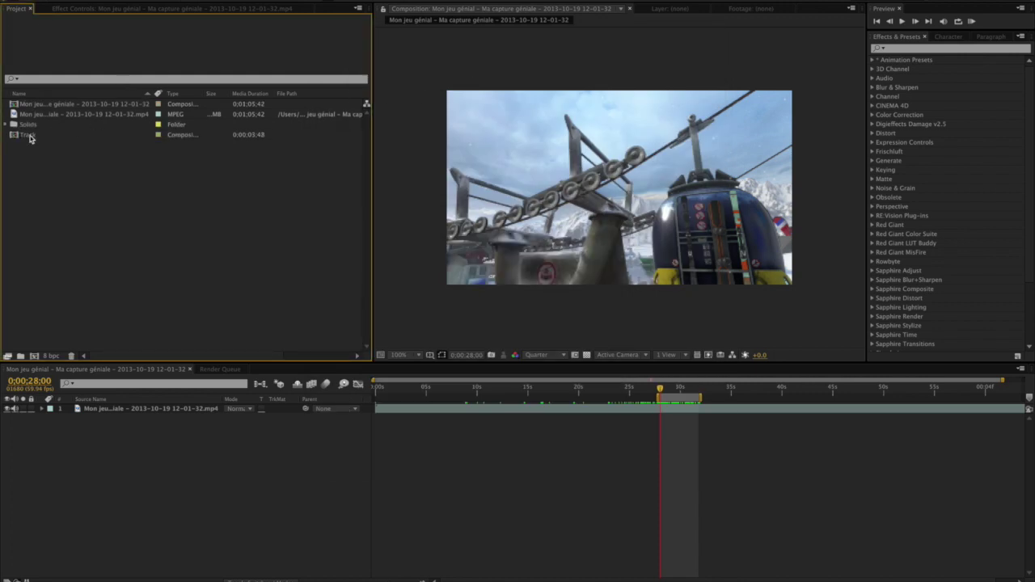
double_click(29, 135)
scroll(508, 553, down, 3)
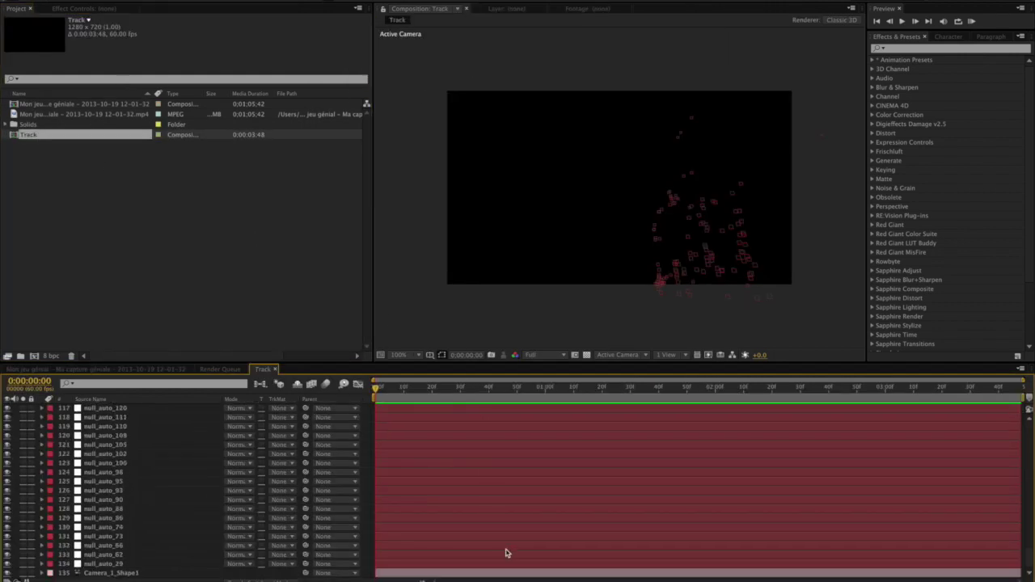
mouse_move(431, 392)
mouse_down()
mouse_move(703, 405)
mouse_move(657, 407)
mouse_up()
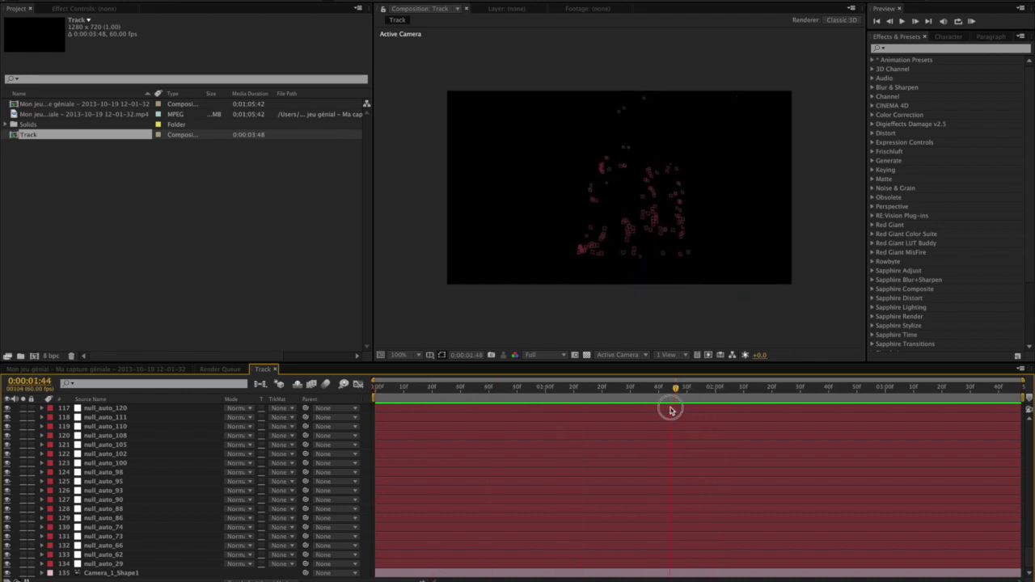
click(640, 204)
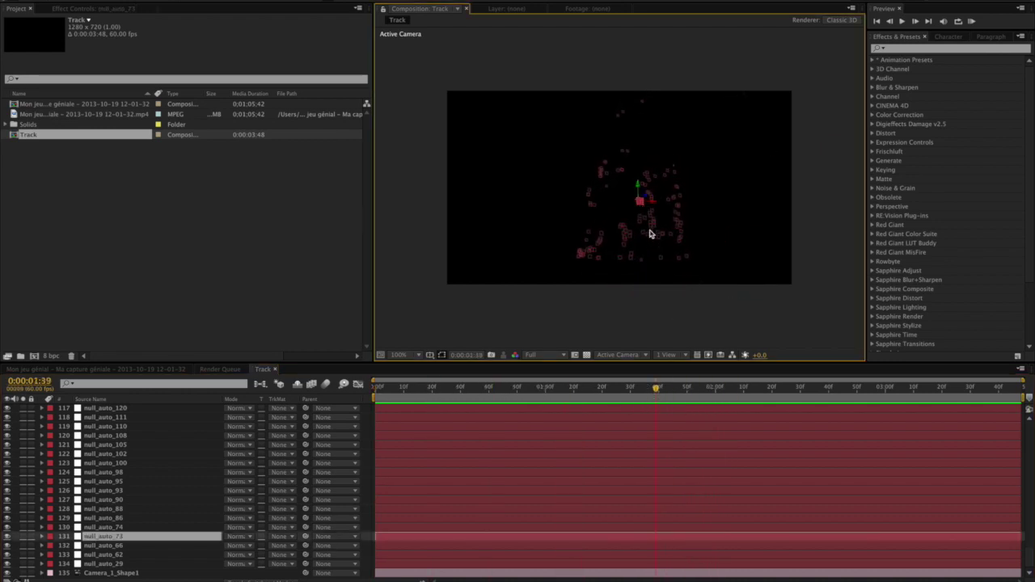
Step: Paste null_auto_73 and Camera_1_Shape1 into the gondola comp, starting exactly at 28 seconds
shift+click(588, 574)
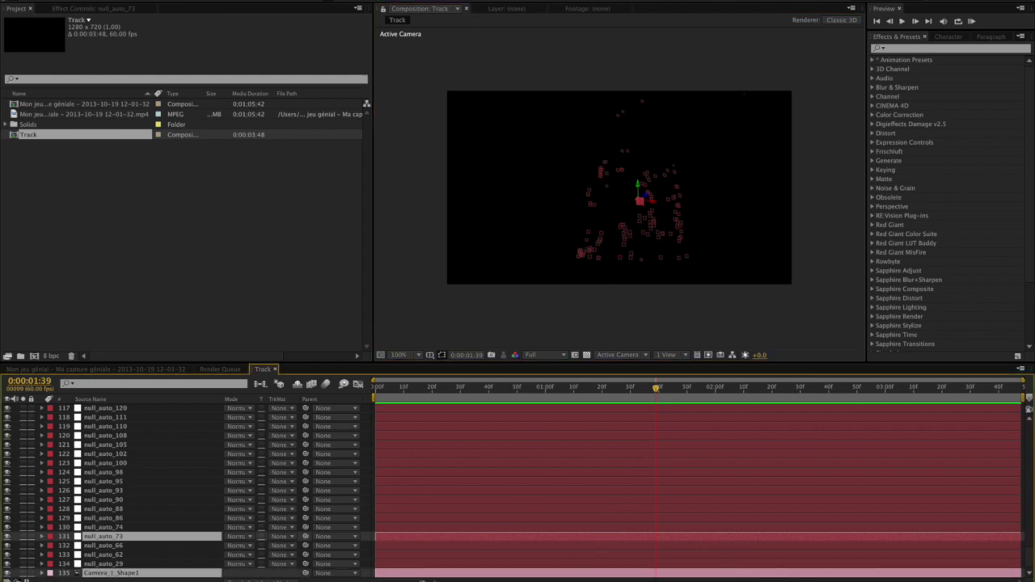
click(113, 369)
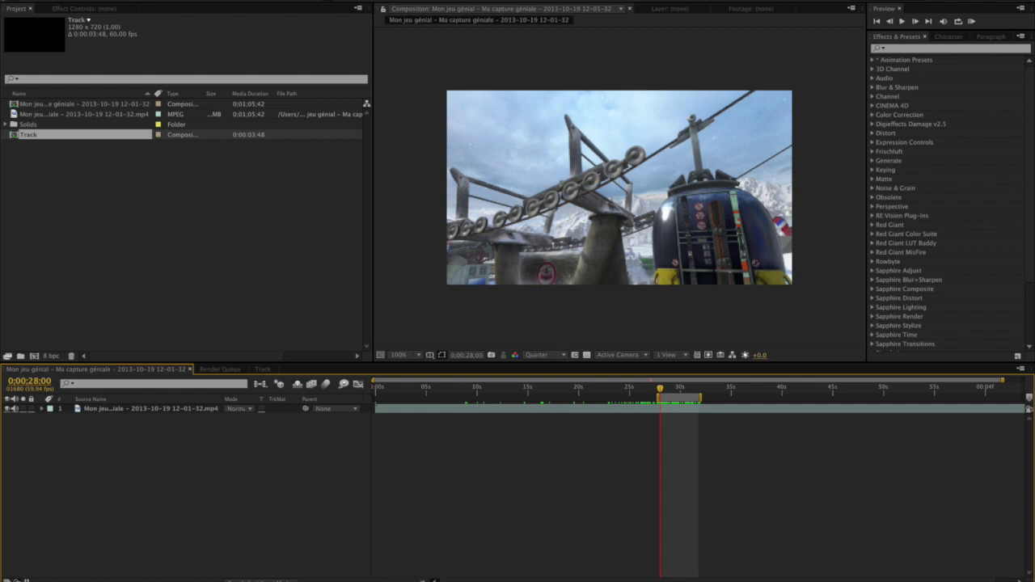
key(equal)
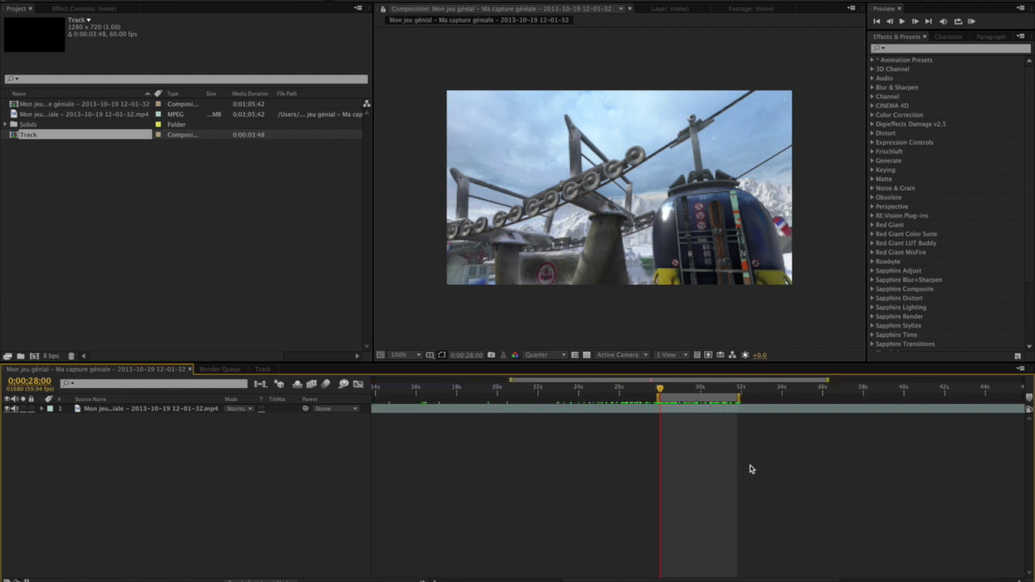
key(ctrl+v)
key(minus)
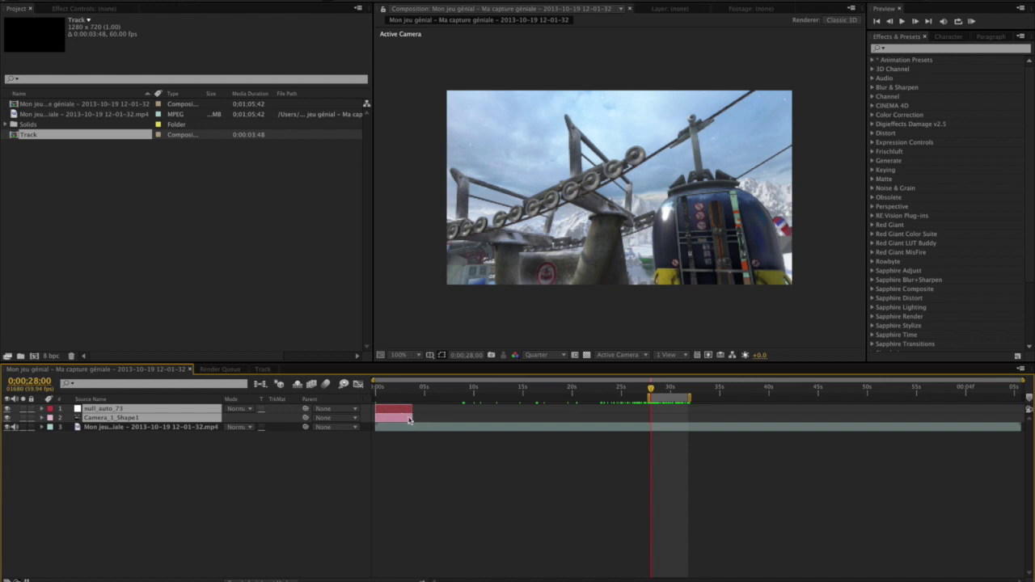
drag(409, 419, 664, 421)
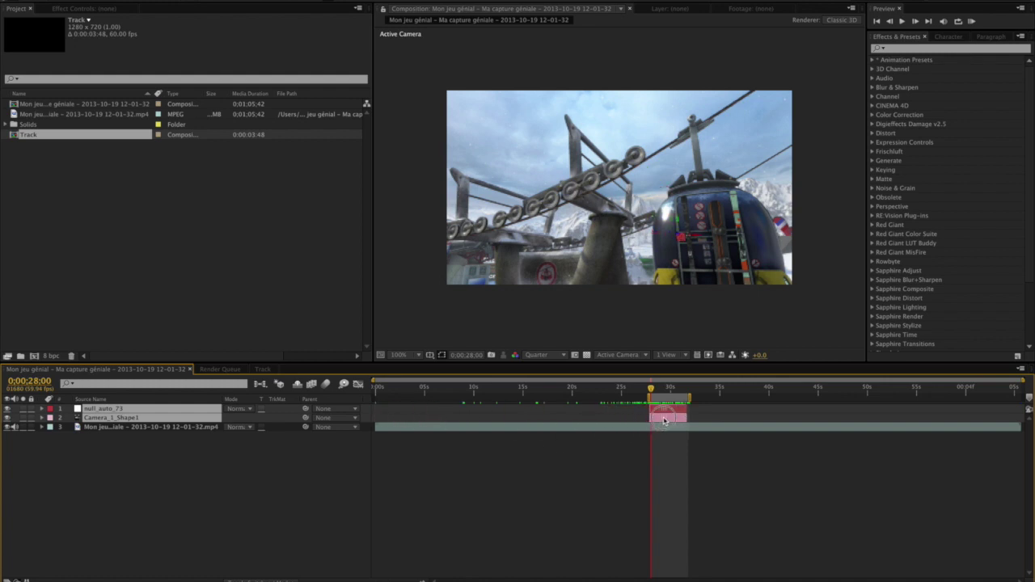
key(equal)
key(equal)
key(equal)
key(equal)
drag(664, 420, 682, 420)
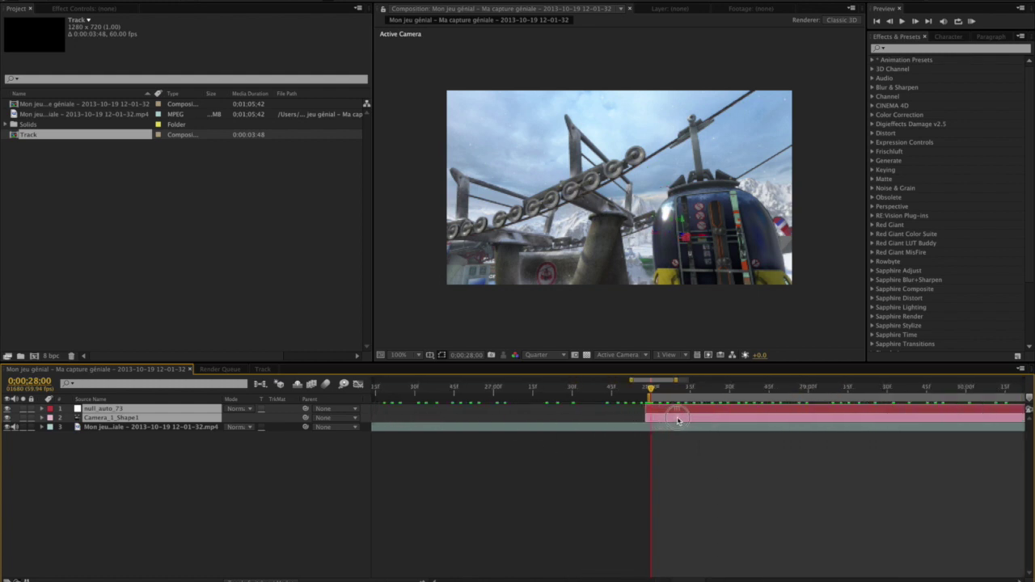
click(672, 476)
Step: Play the footage to check that null_auto_73 follows the gondola
key(space)
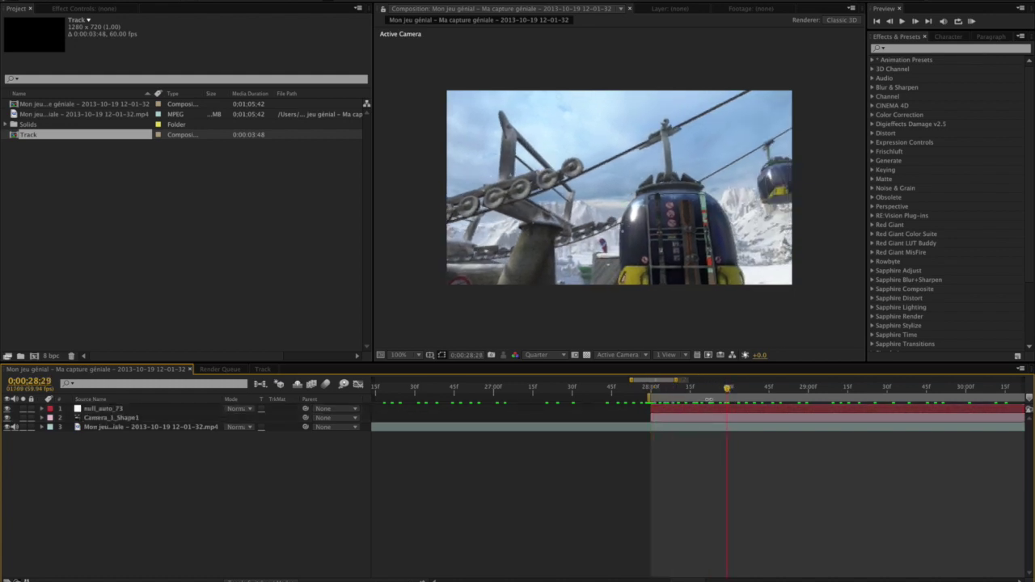
click(703, 409)
key(minus)
key(minus)
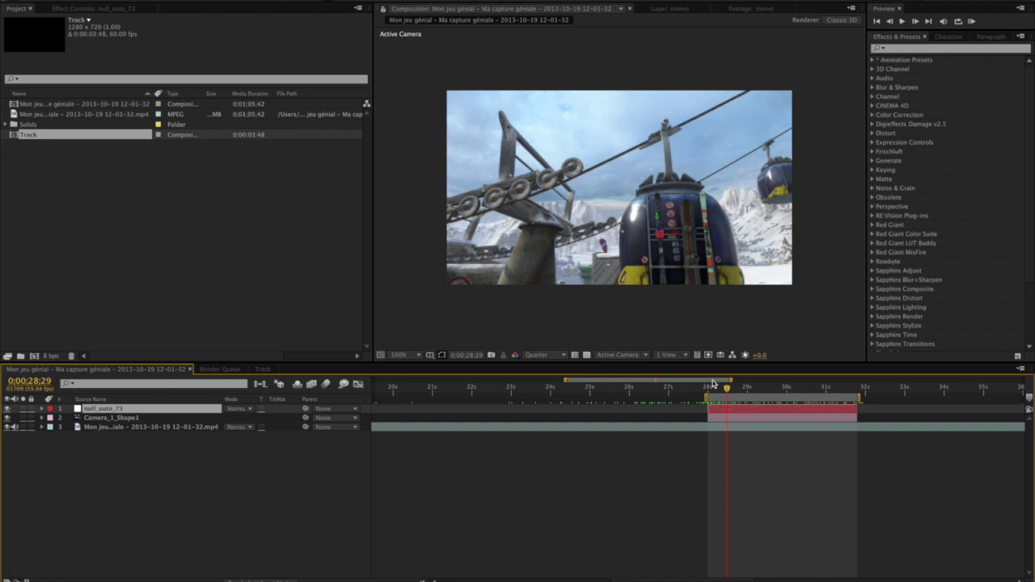
key(space)
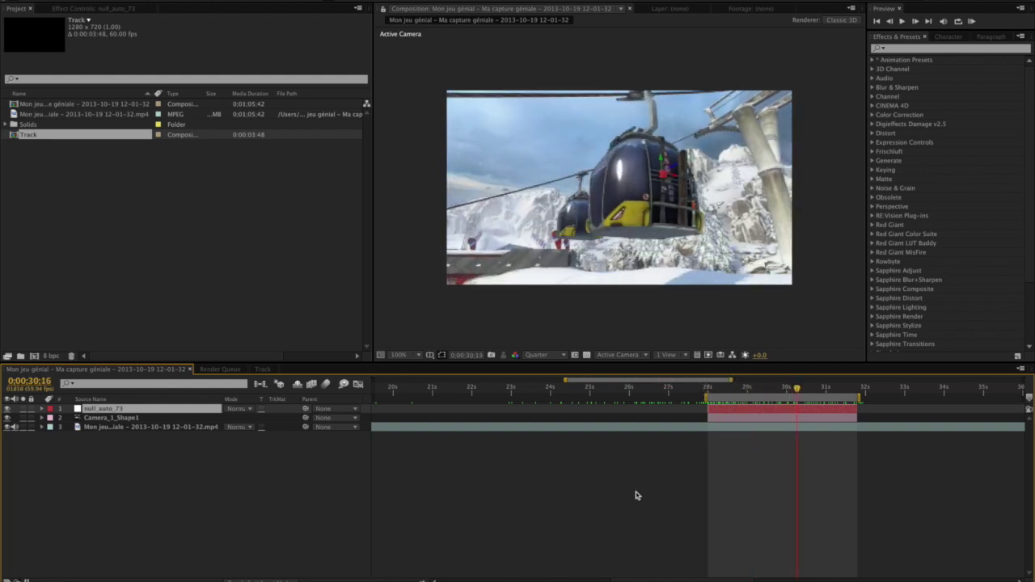
key(equal)
key(equal)
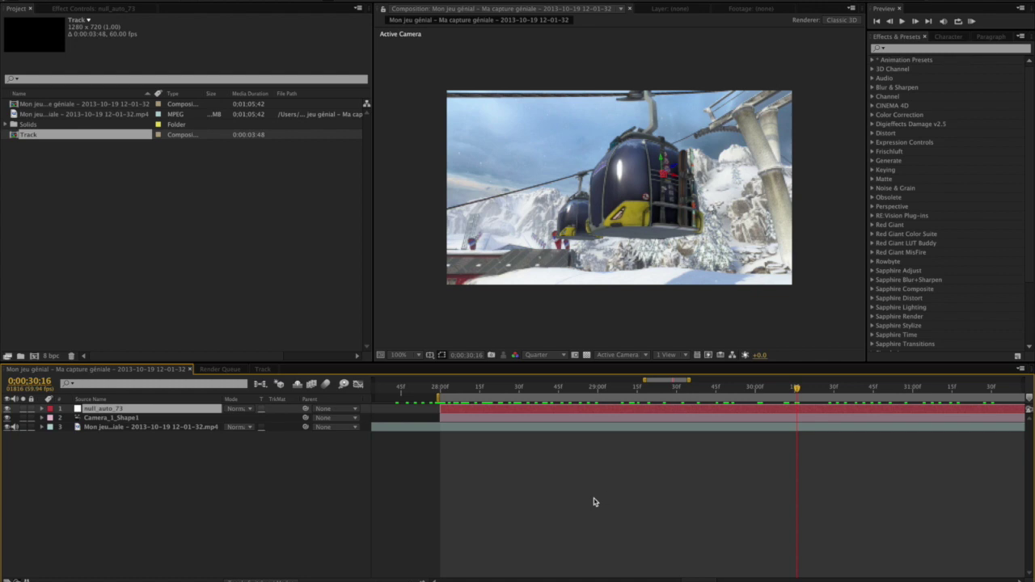
key(minus)
key(minus)
key(minus)
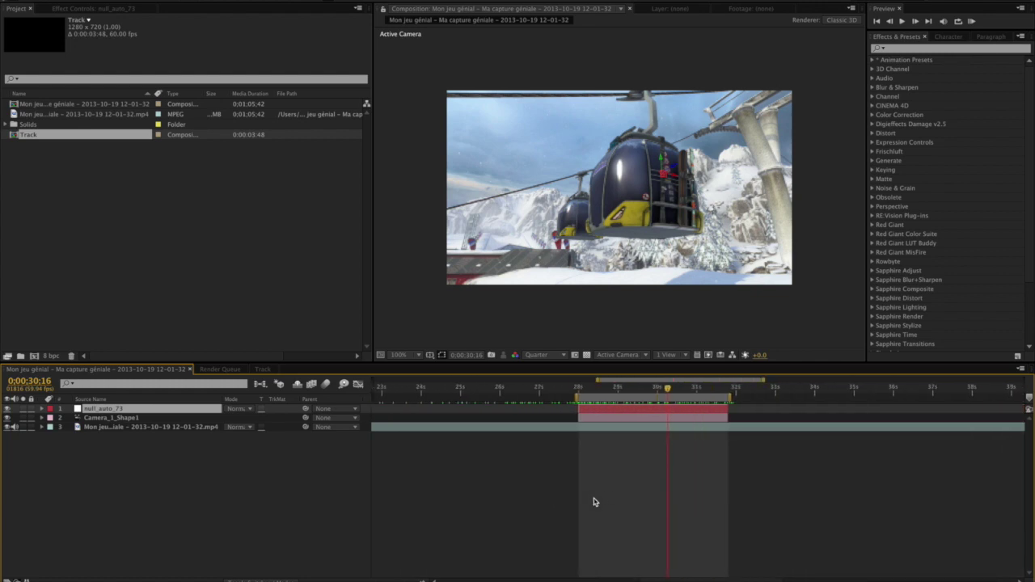
scroll(594, 502, right, 2)
right_click(594, 503)
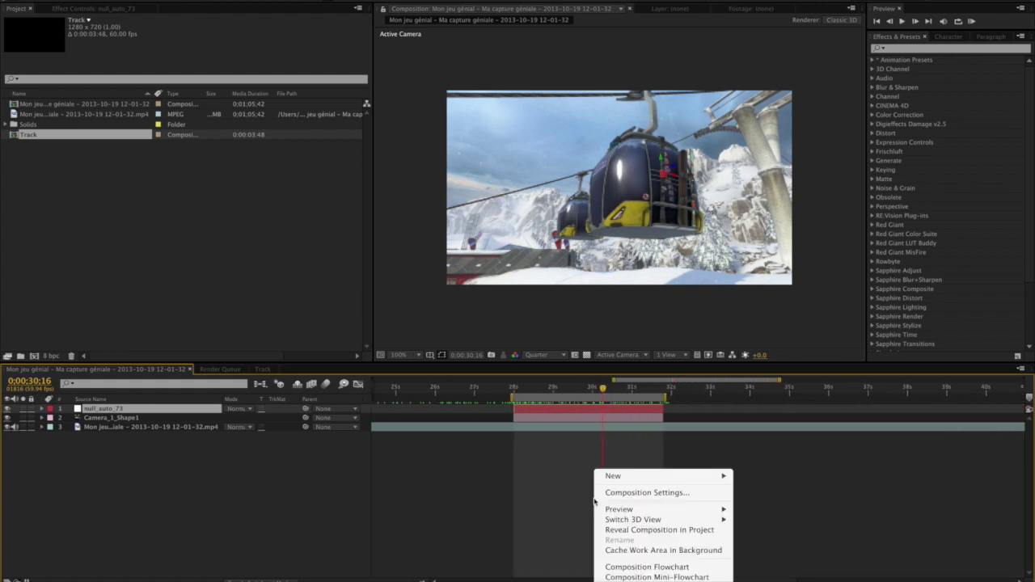
Step: Add a text layer reading 'TEXT' to the gondola composition
mouse_move(723, 477)
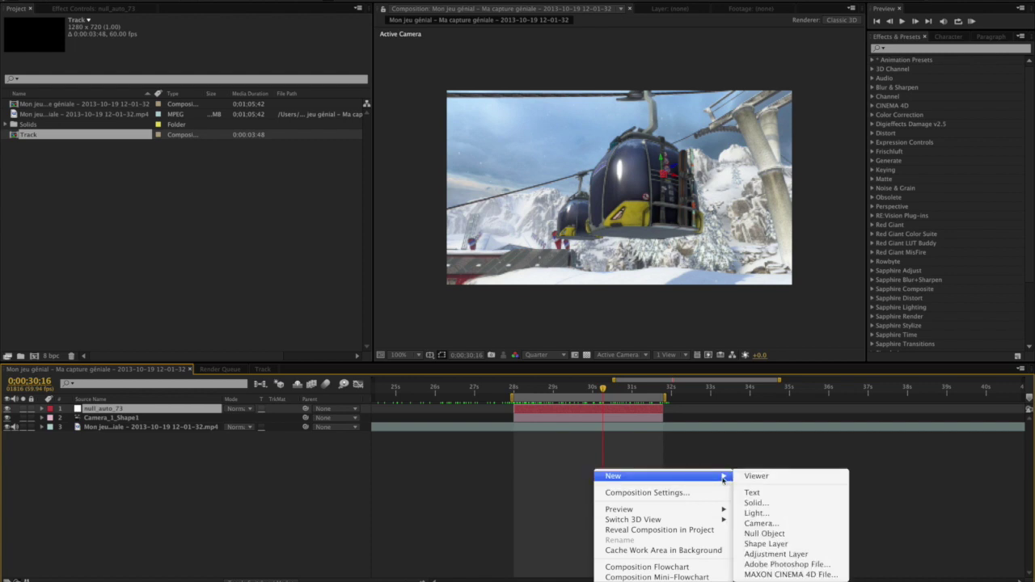
click(753, 493)
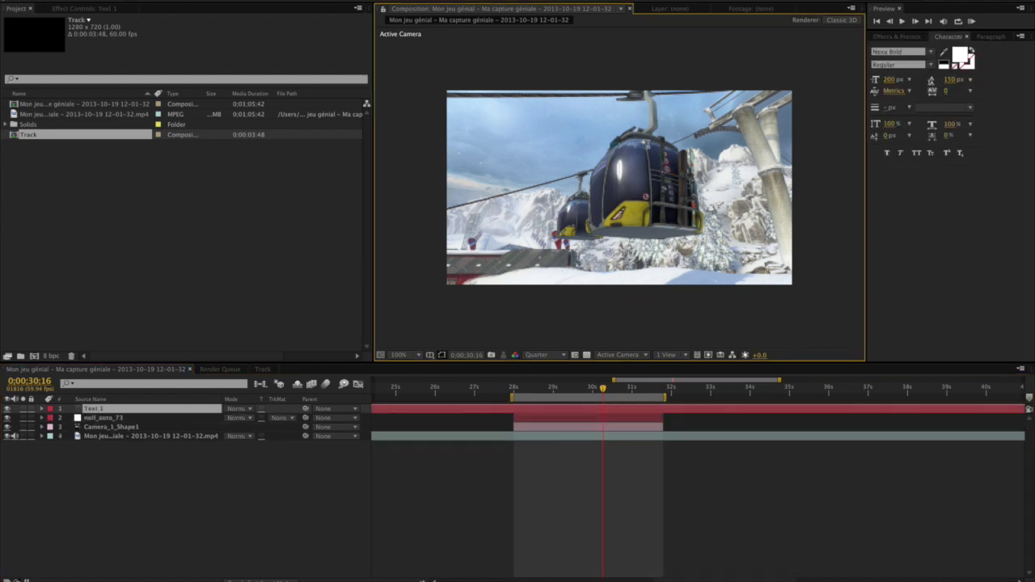
text(N)
key(BackSpace)
text(TEXT)
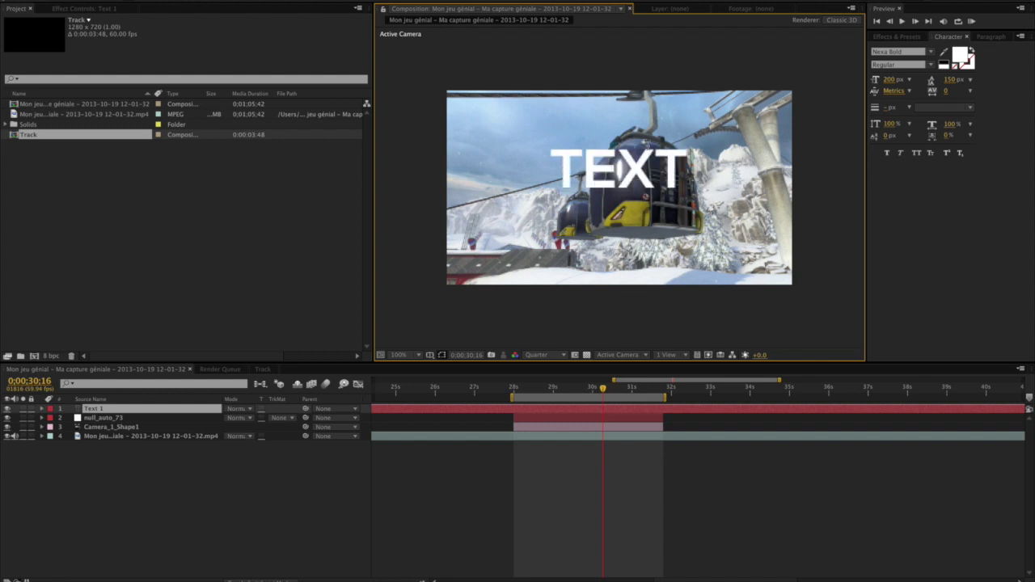
click(546, 508)
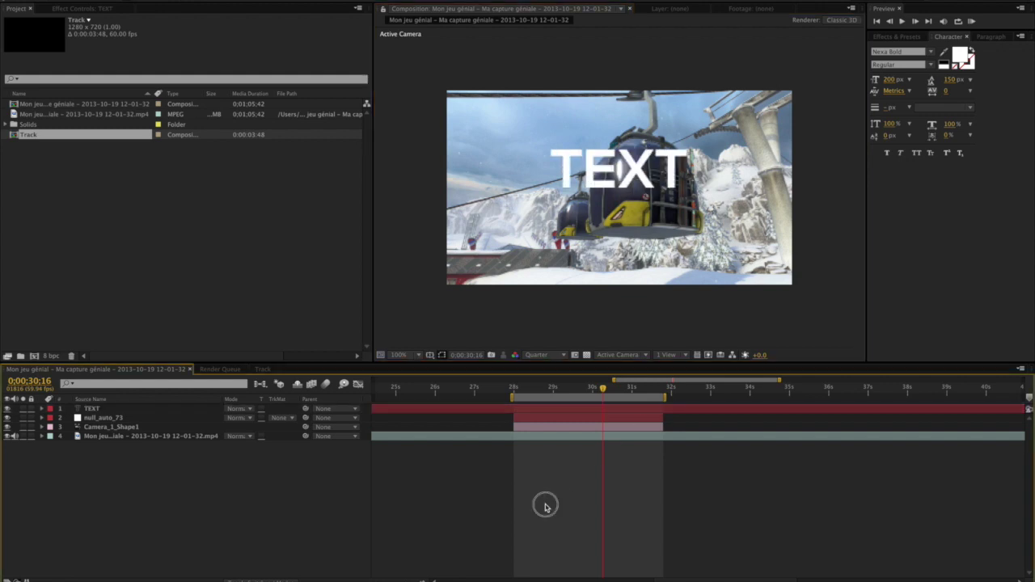
Step: Start creating a new solid layer from the timeline's New menu
right_click(614, 511)
mouse_move(650, 478)
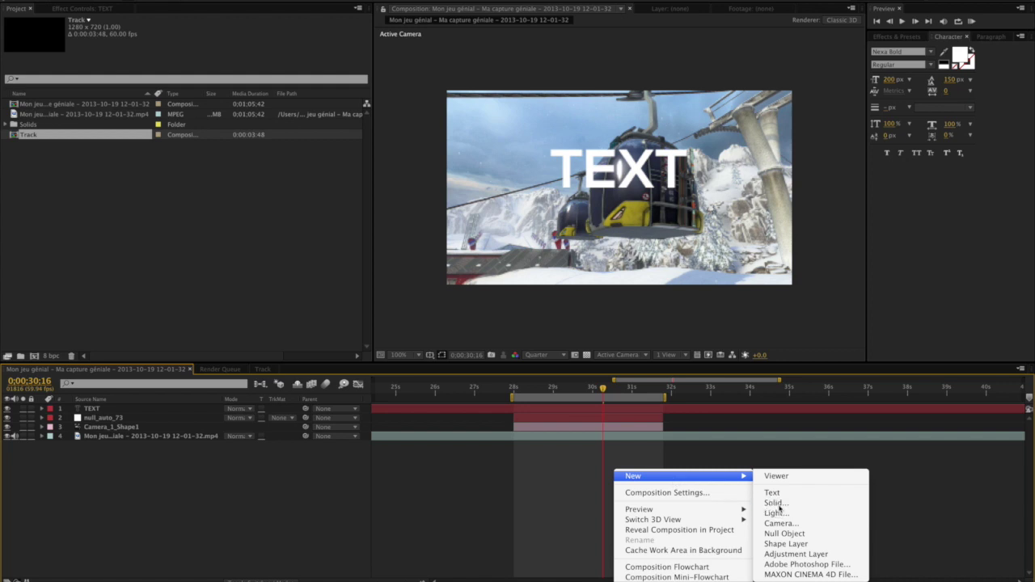
click(779, 508)
Step: Create a solid named 'Element' and apply the Element effect to it
text(Element)
click(603, 374)
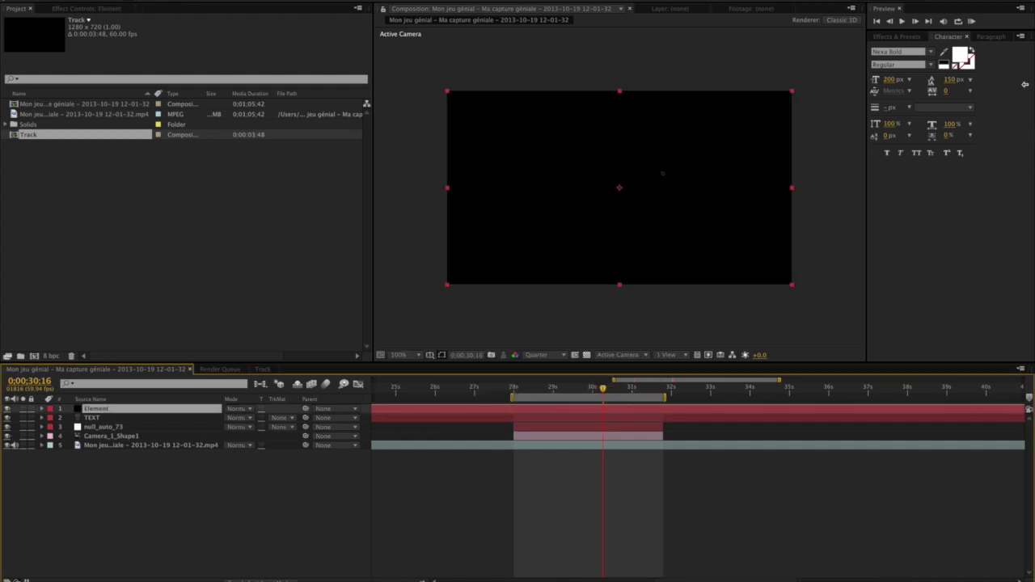
click(875, 38)
text(elem)
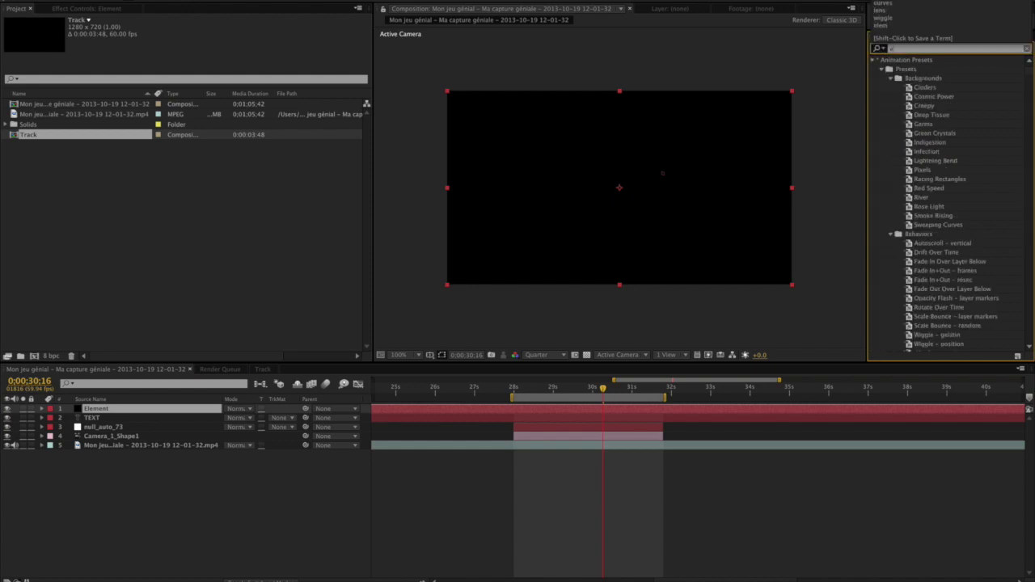
mouse_move(902, 69)
mouse_down()
mouse_move(301, 168)
mouse_move(205, 141)
mouse_up()
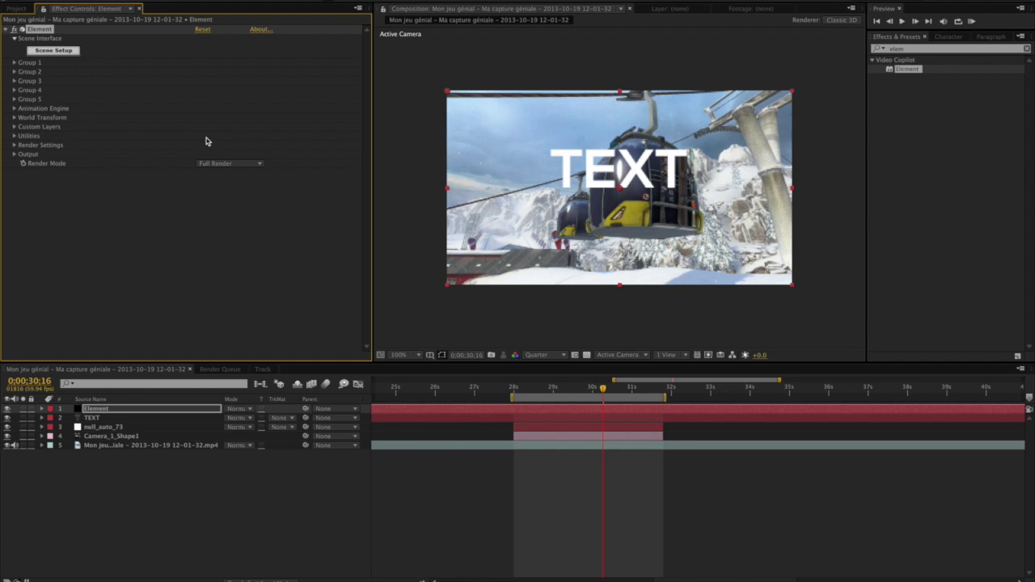
Step: Set Element's Path Layer 1 to the TEXT layer and open Scene Setup
click(13, 127)
click(23, 136)
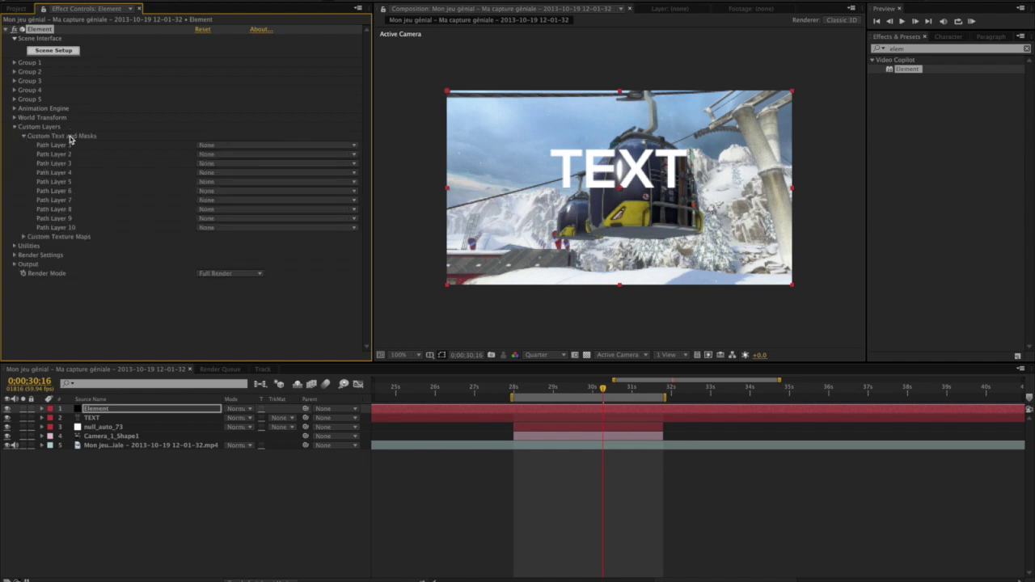
click(214, 144)
click(223, 182)
click(13, 127)
click(64, 51)
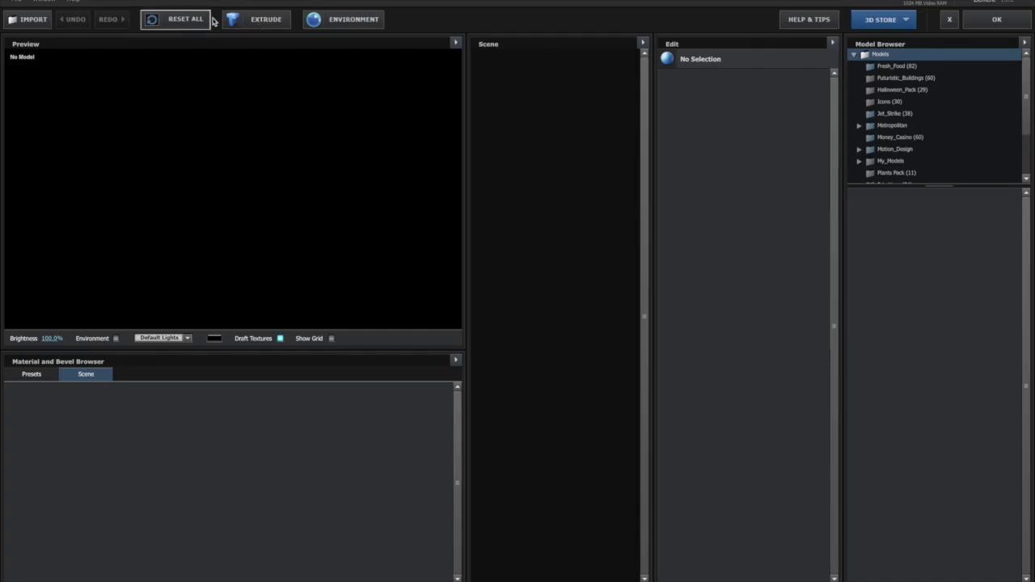
Step: Extrude the TEXT path into 3D, orbit the preview, and browse the Pro_Shaders Ground materials
click(255, 24)
mouse_move(231, 203)
mouse_down()
mouse_move(219, 232)
mouse_move(63, 354)
mouse_up()
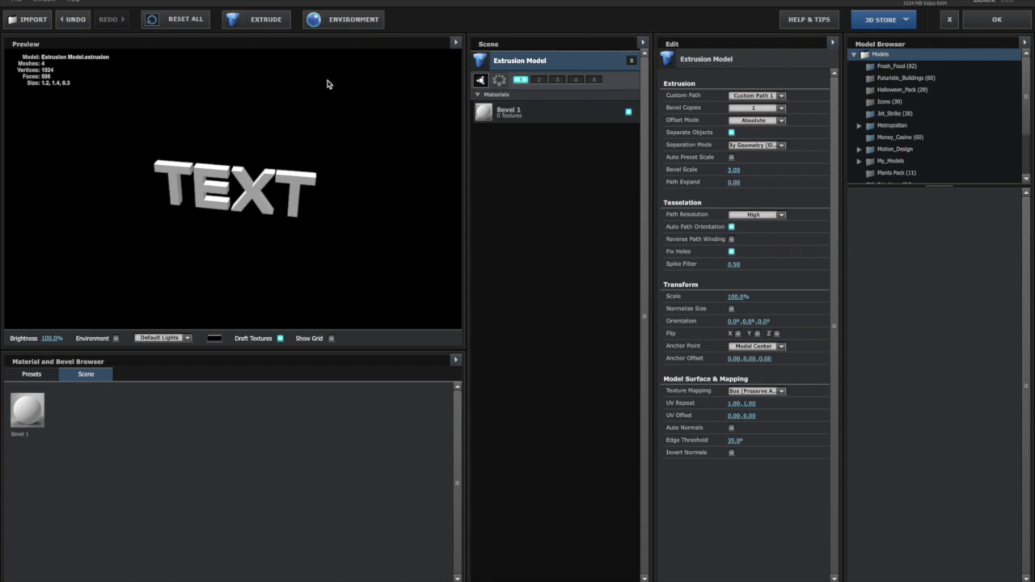
mouse_move(340, 240)
mouse_down()
mouse_move(318, 194)
mouse_move(338, 216)
mouse_up()
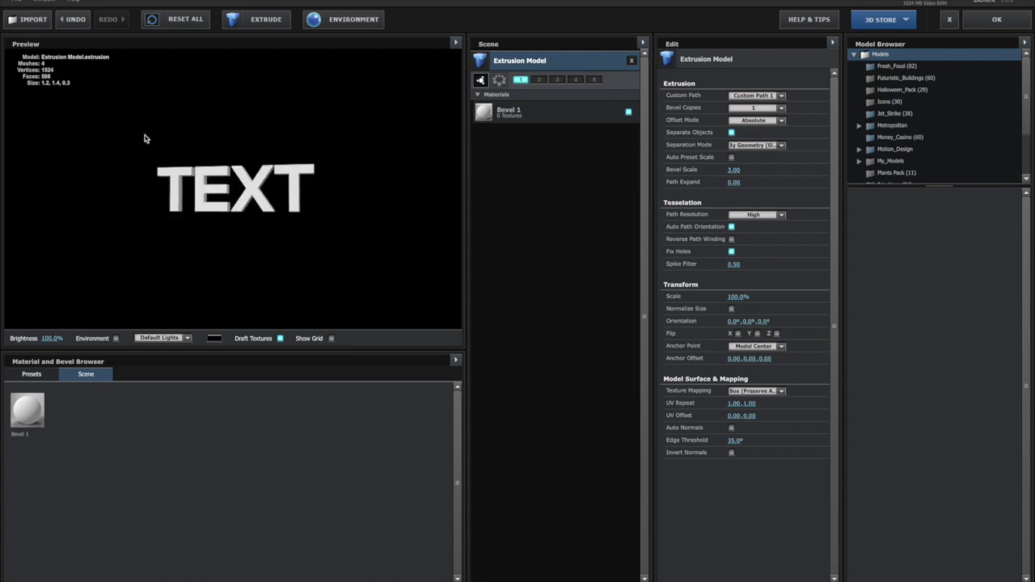
click(31, 375)
click(19, 412)
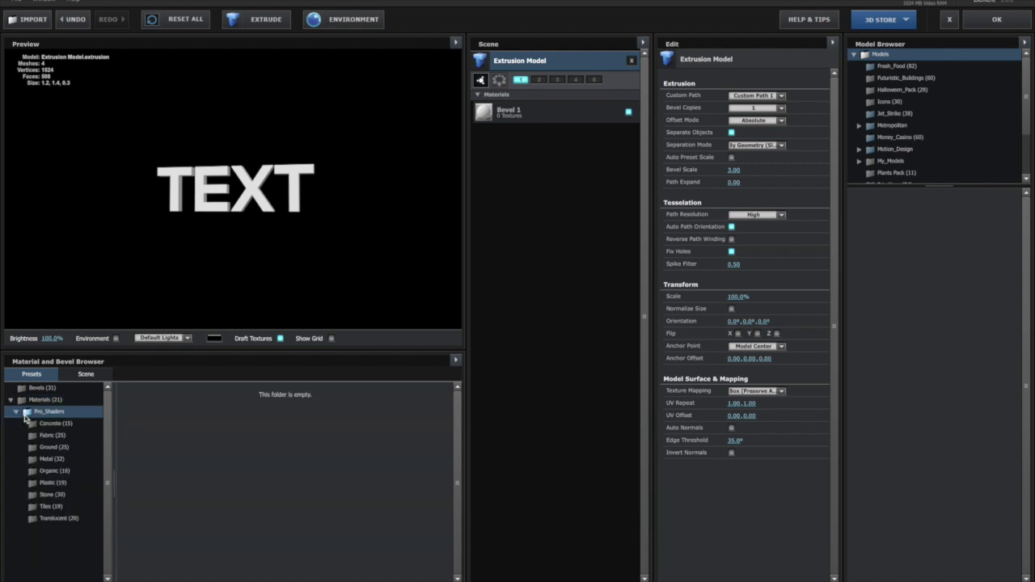
click(50, 447)
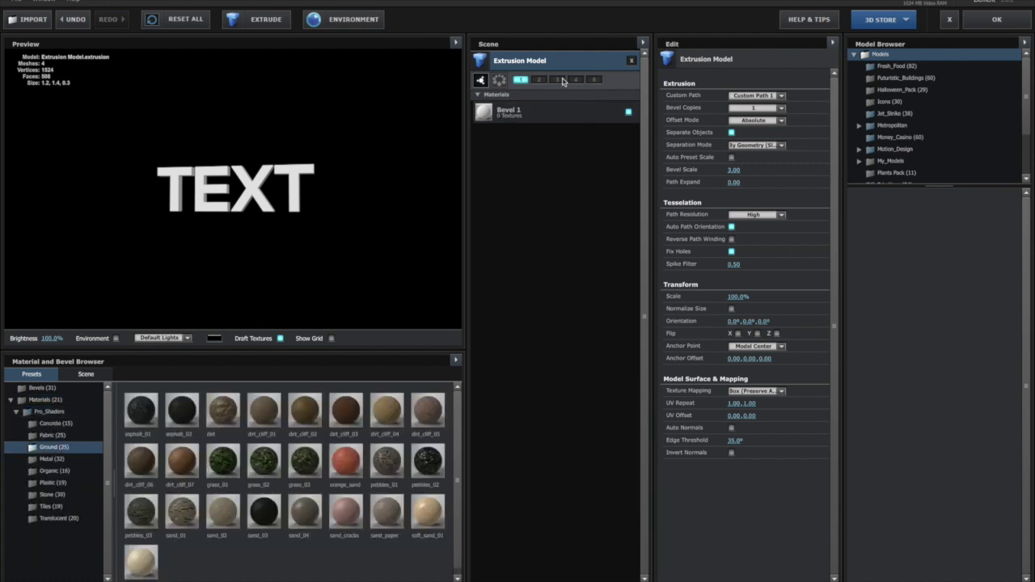
Step: Close Scene Setup, check the 3D text around 29:38, then reopen and close Scene Setup
click(998, 19)
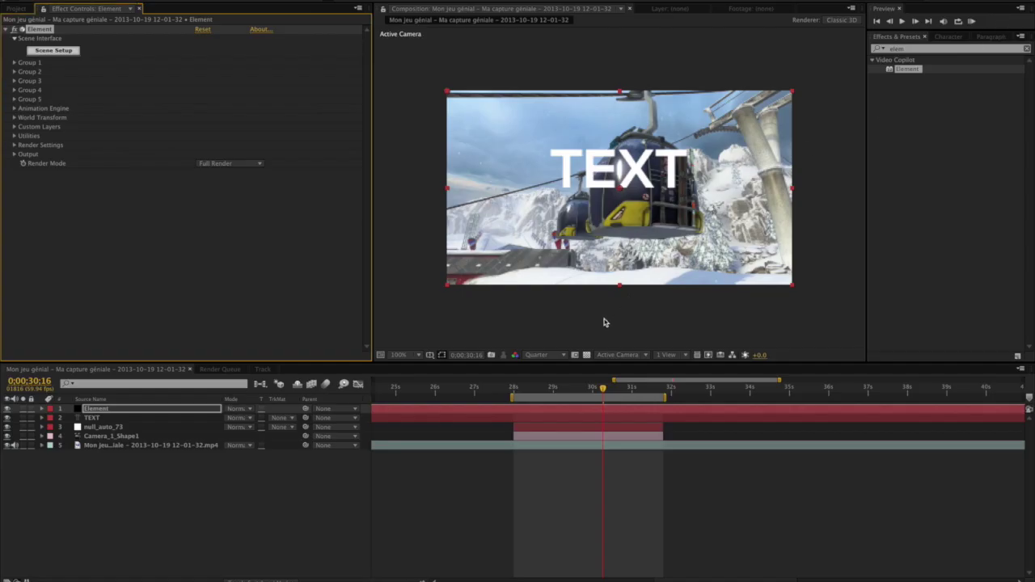
drag(577, 389, 607, 391)
click(50, 52)
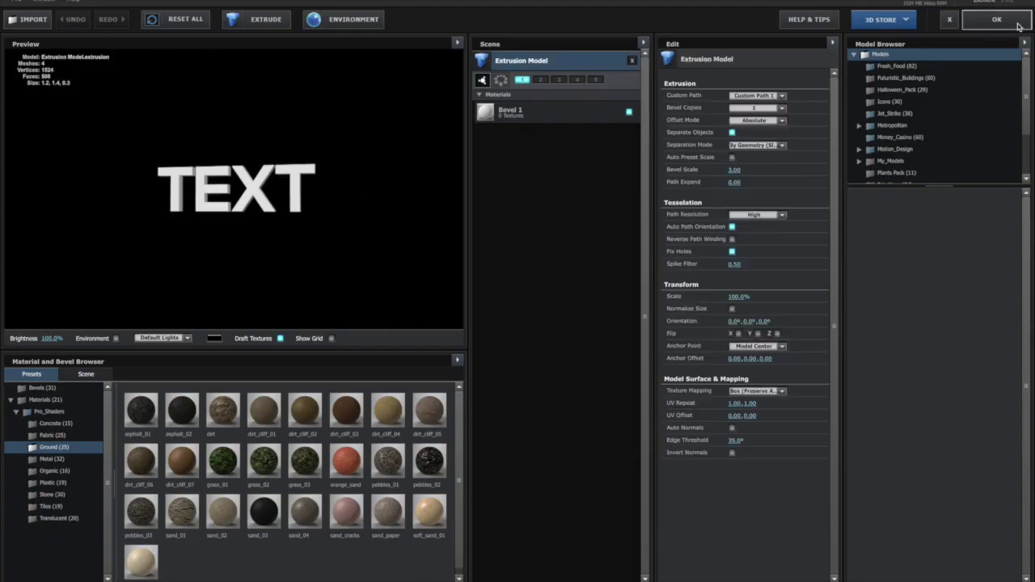
click(997, 18)
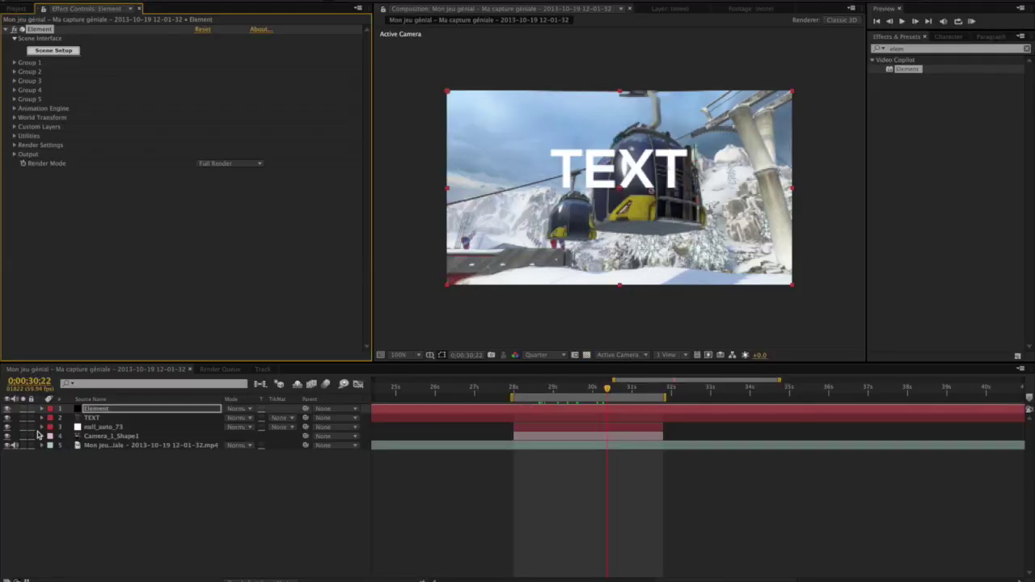
Step: Show null_auto_73's Position and expand Element's Group 1 Particle Replicator settings
click(90, 429)
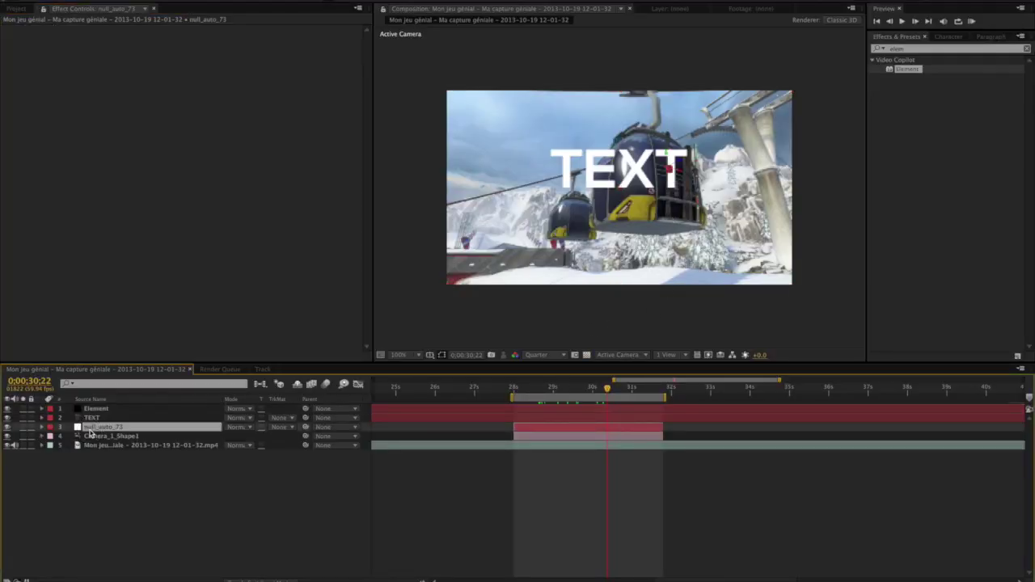
key(p)
click(132, 410)
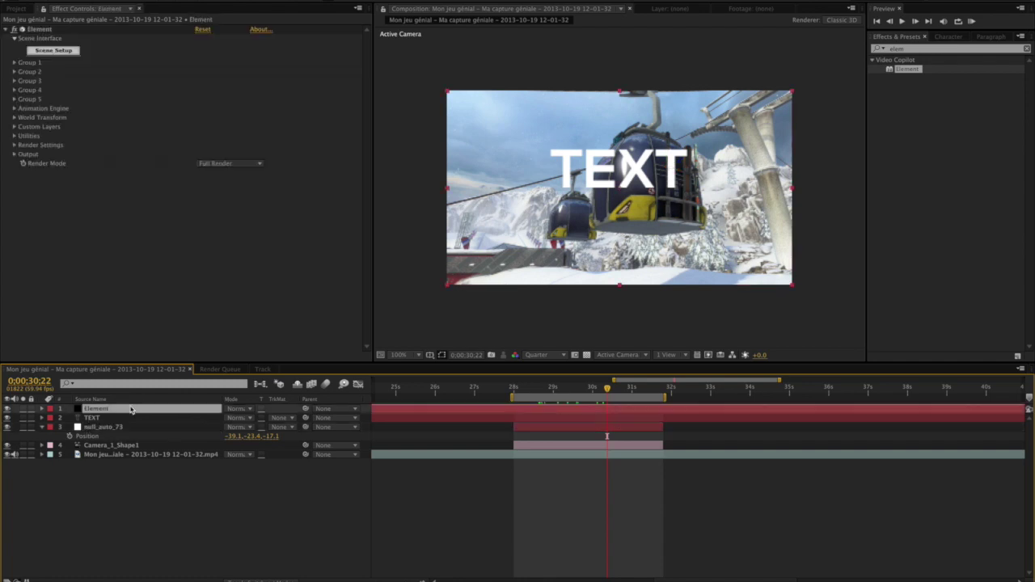
click(14, 63)
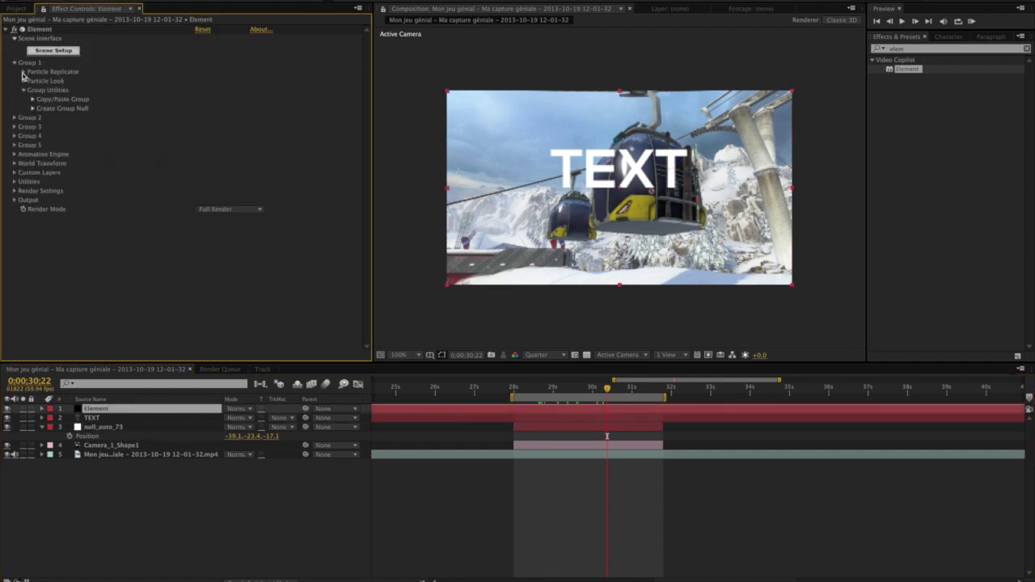
click(23, 72)
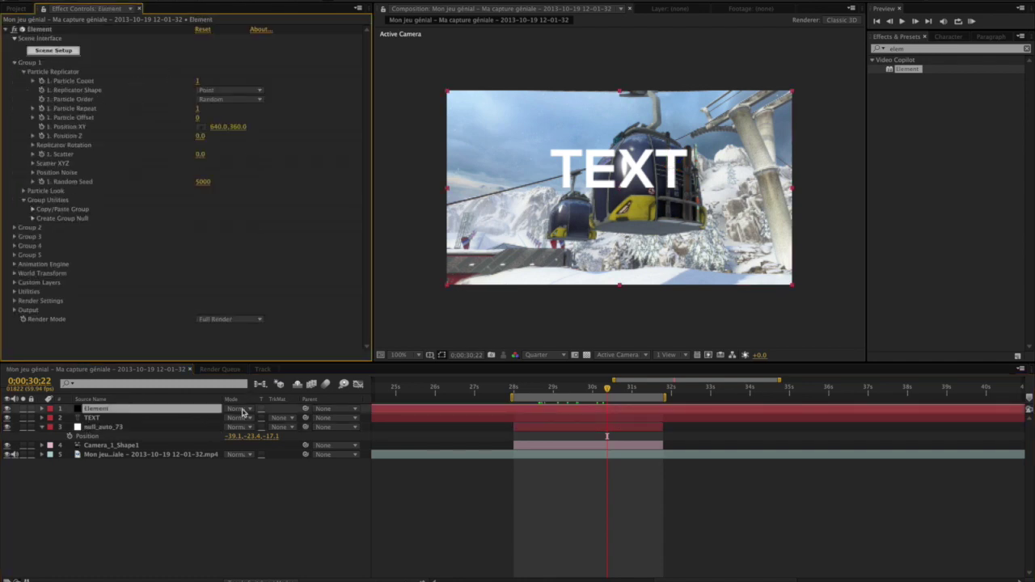
Step: Set the replicator Position XY to the null's values, -39.1 and -23.4
click(233, 437)
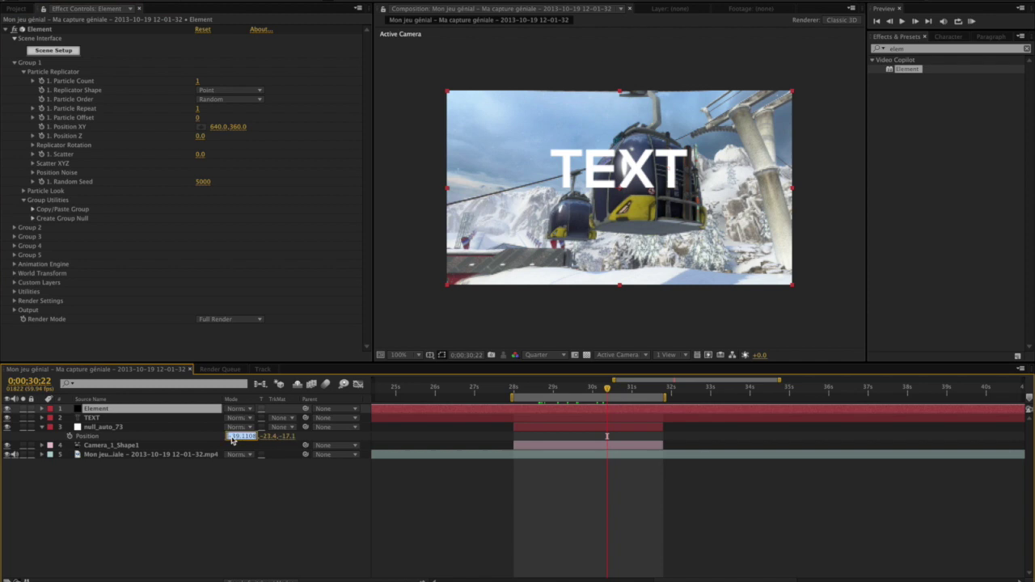
click(219, 128)
text(-39.1)
key(Return)
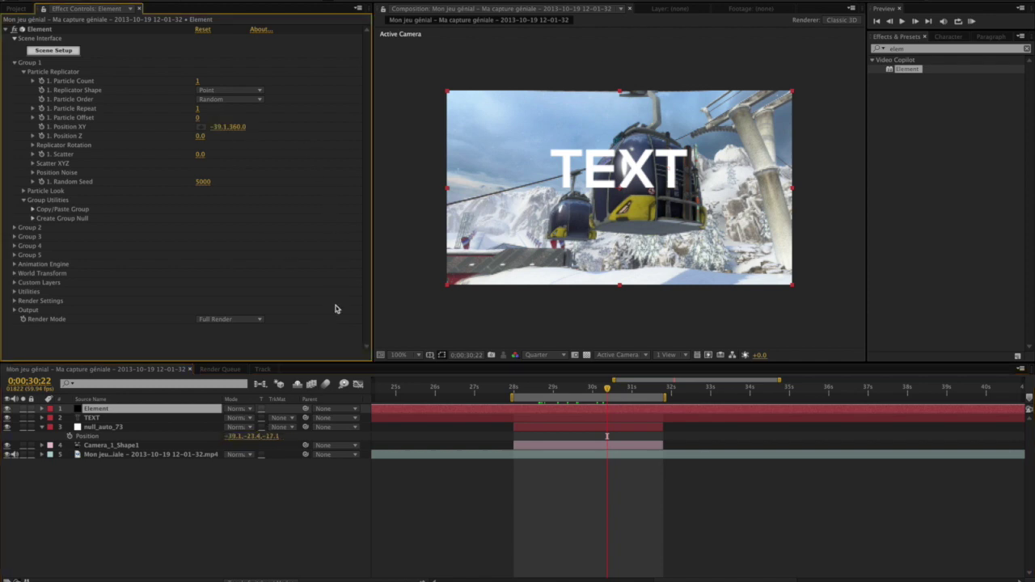
click(240, 127)
text(-23.4)
key(Return)
Step: Copy the null's Z value into the replicator's Position Z, -17.1
click(279, 436)
click(201, 135)
text(-17.1)
key(Return)
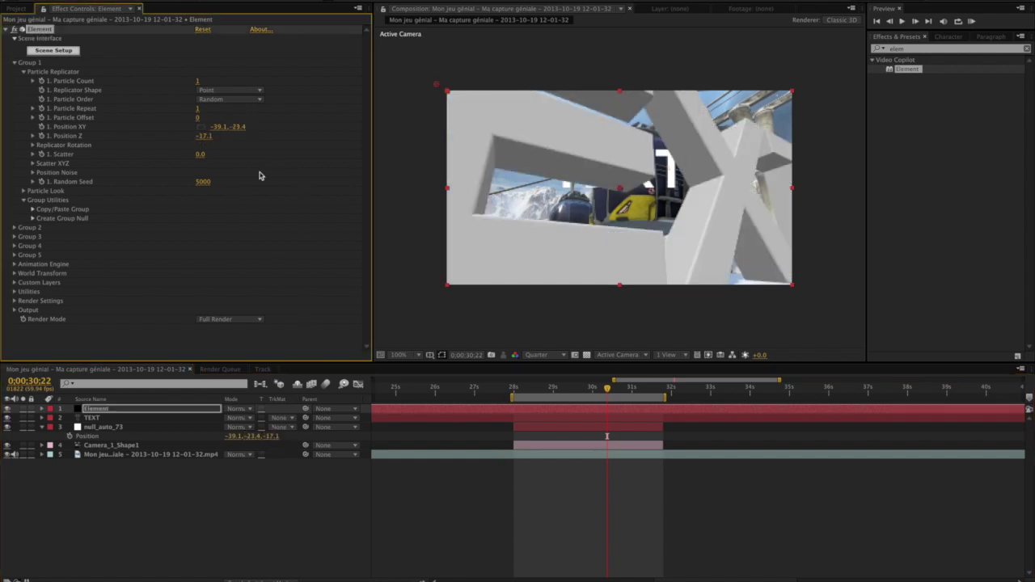
Step: Scrub Element's Particle Size down to 1.40 around frame 29:18
drag(531, 386, 580, 388)
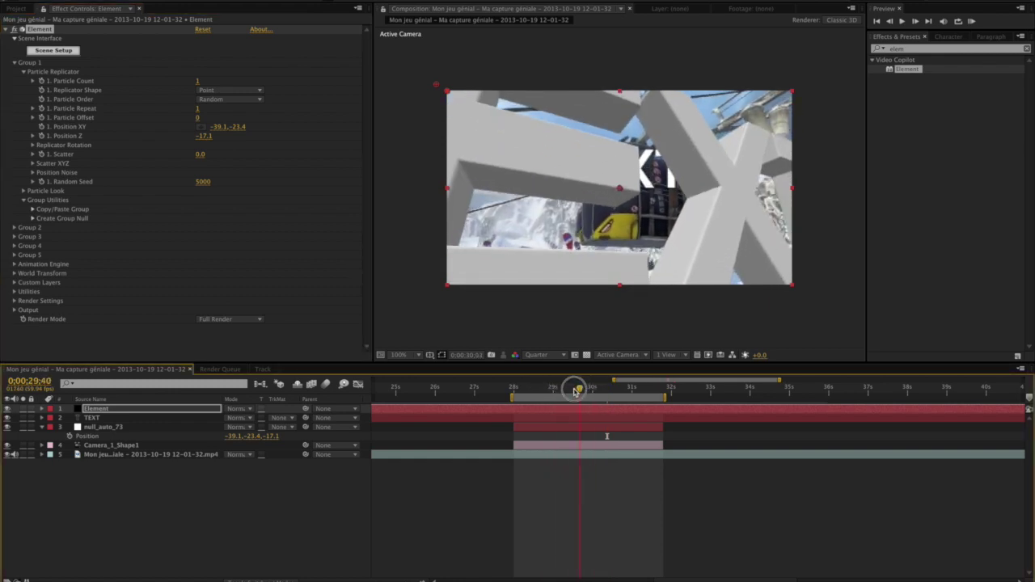
drag(580, 388, 566, 390)
click(23, 192)
click(208, 206)
drag(208, 205, 175, 218)
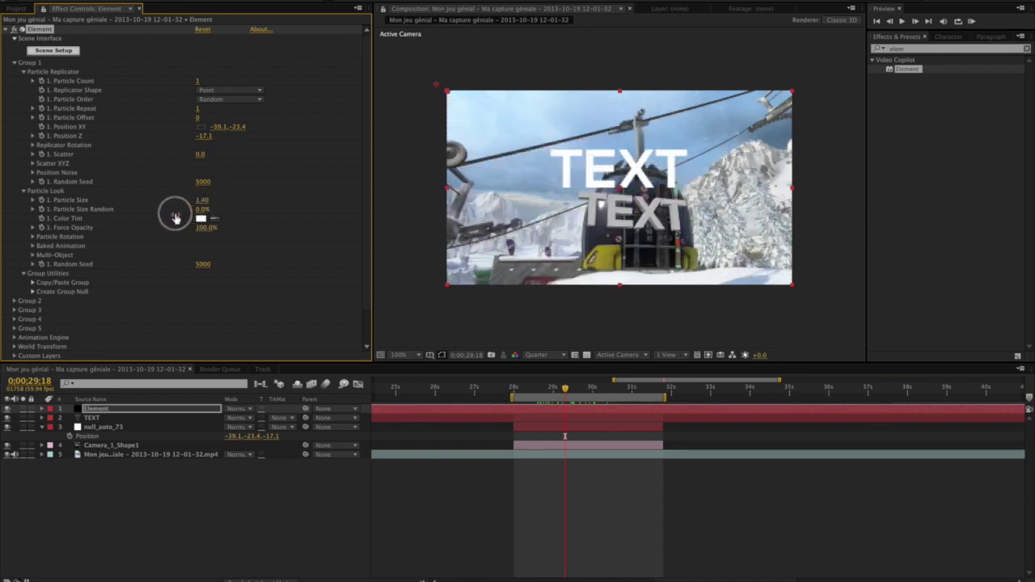
Step: Check later frames and hide the flat TEXT layer
drag(533, 389, 628, 392)
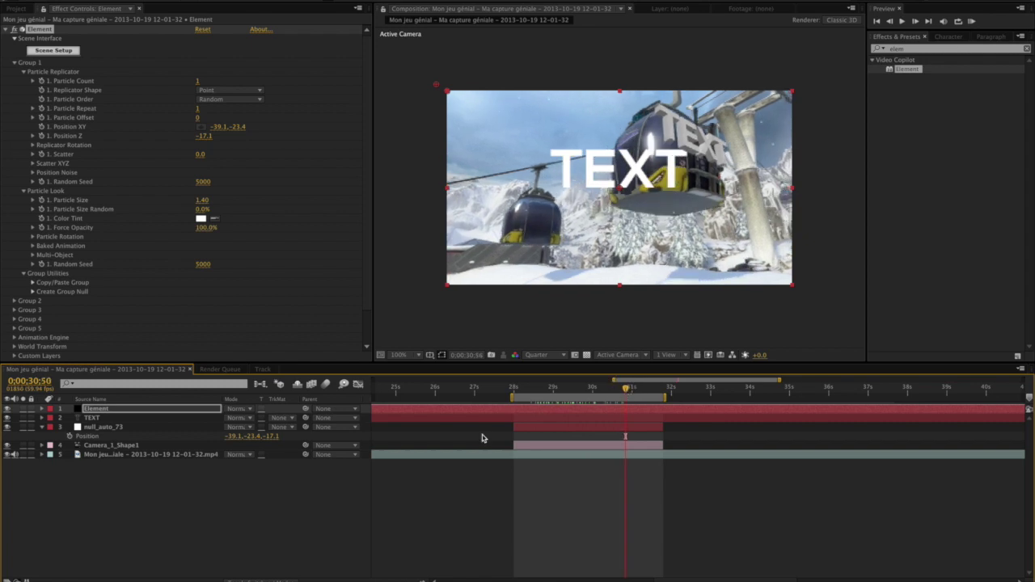
click(8, 417)
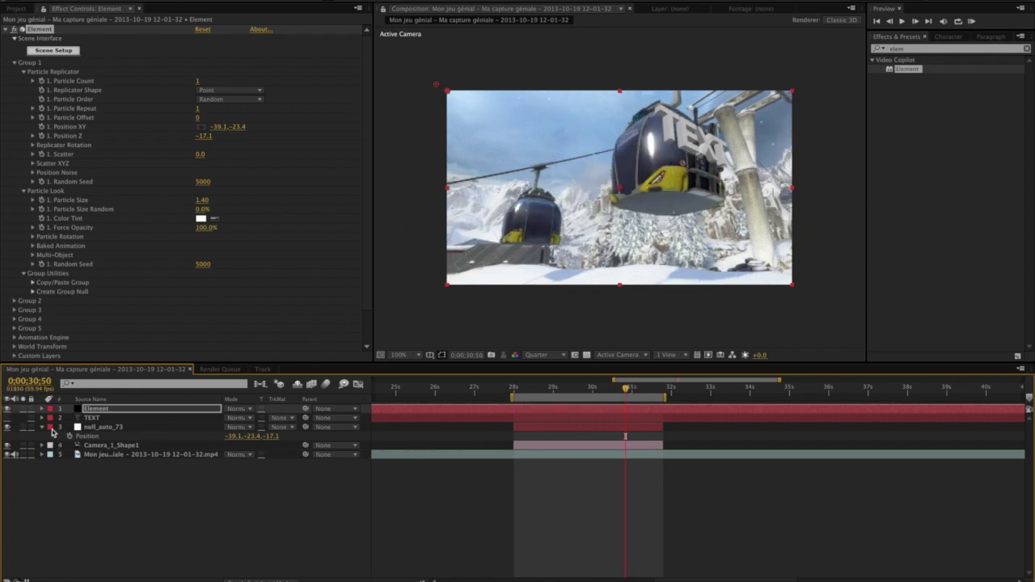
click(135, 429)
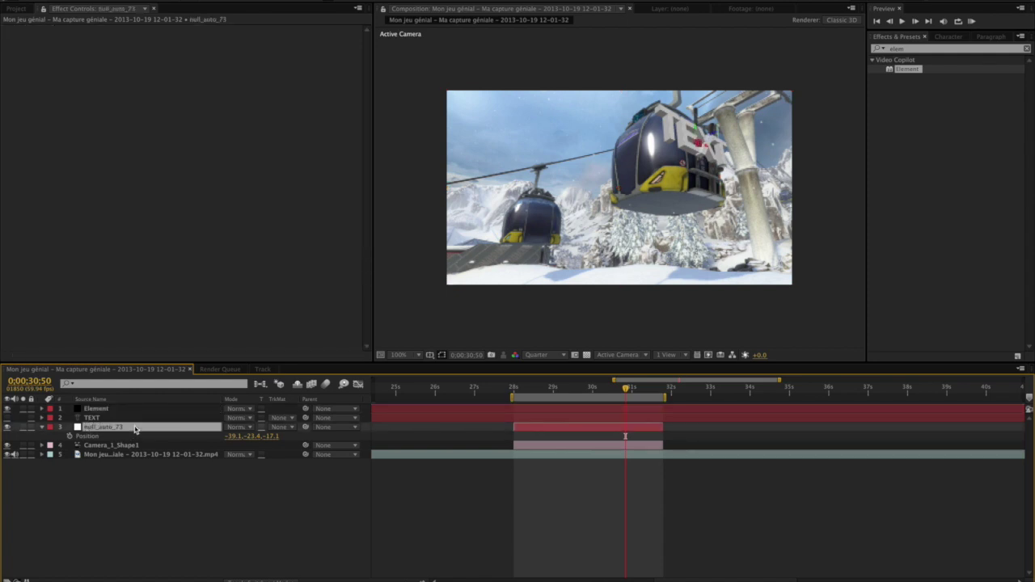
Step: Delete null_auto_73, move TEXT to the bottom of the stack and select Element
key(Delete)
drag(112, 417, 113, 441)
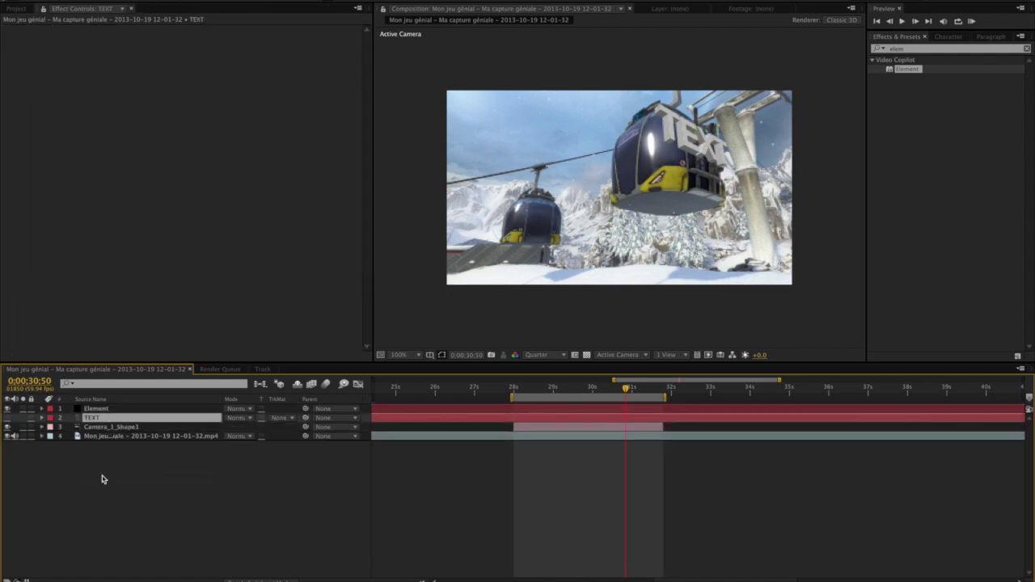
click(556, 410)
click(521, 388)
Step: Reposition the 3D text to Position Z -21.1 and XY -18.7, -23.4 on the gondola
drag(522, 389, 604, 390)
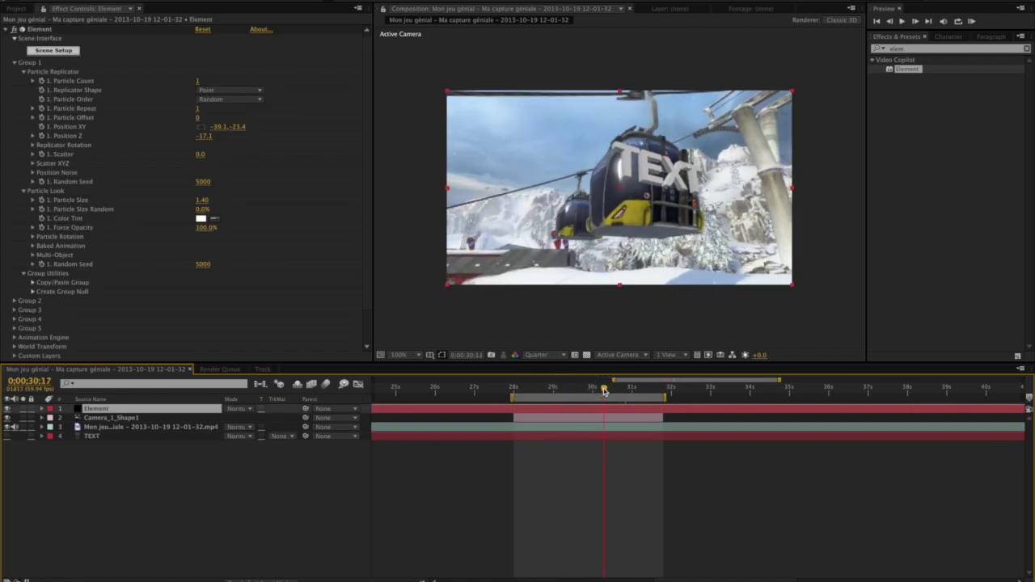
drag(204, 139, 202, 140)
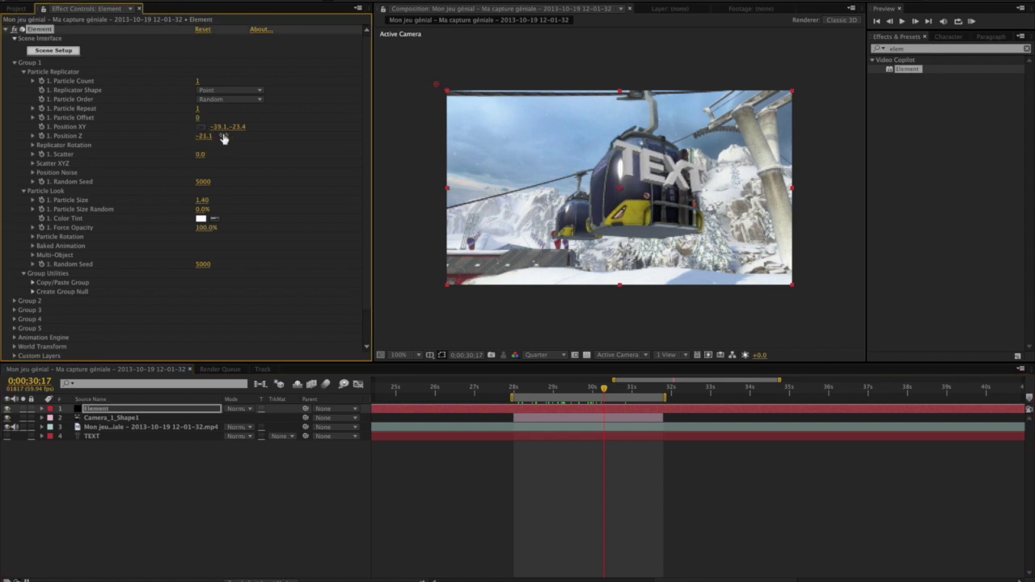
drag(556, 388, 577, 389)
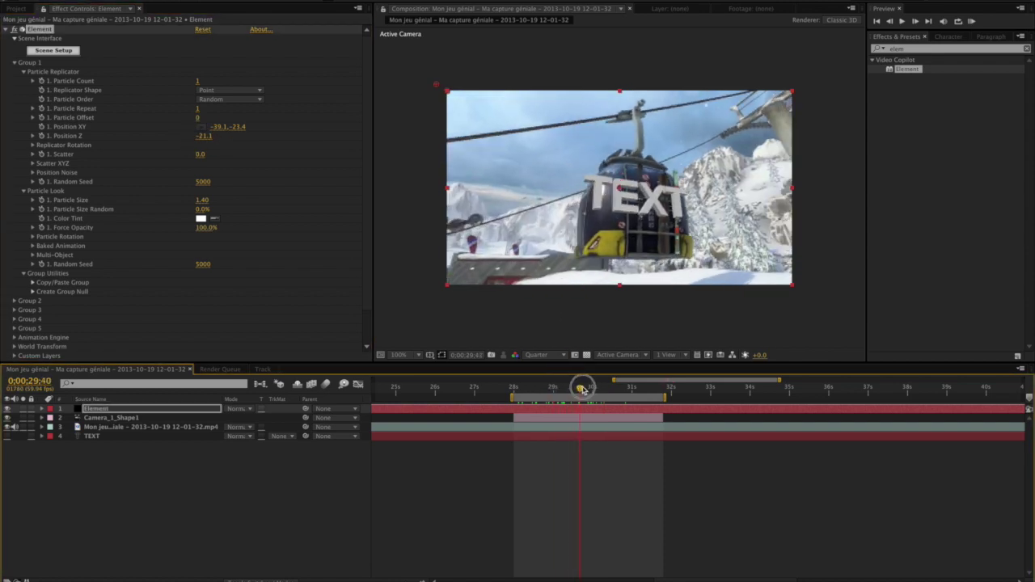
drag(216, 130, 275, 128)
drag(530, 389, 545, 391)
drag(218, 127, 270, 136)
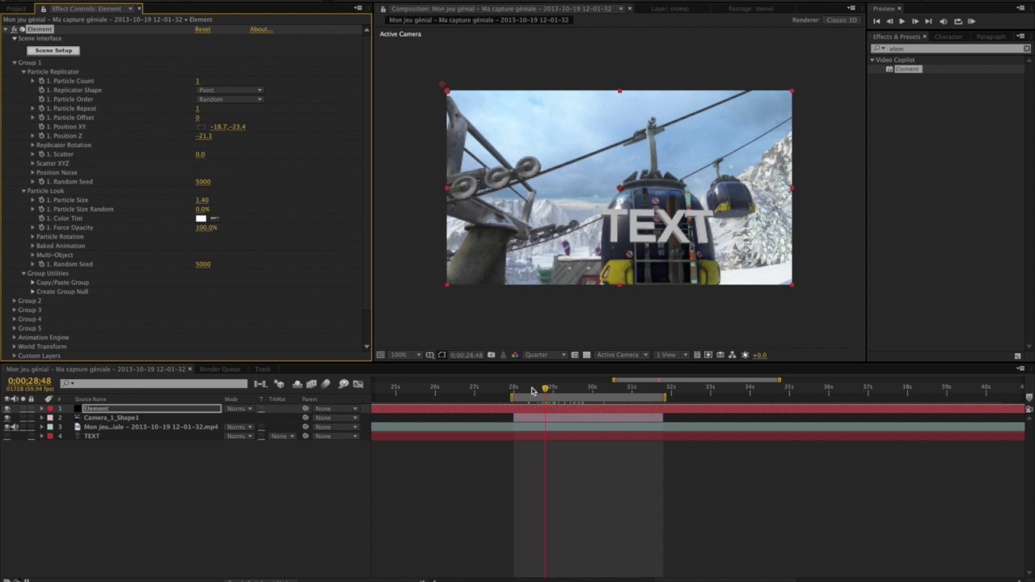
drag(544, 390, 548, 392)
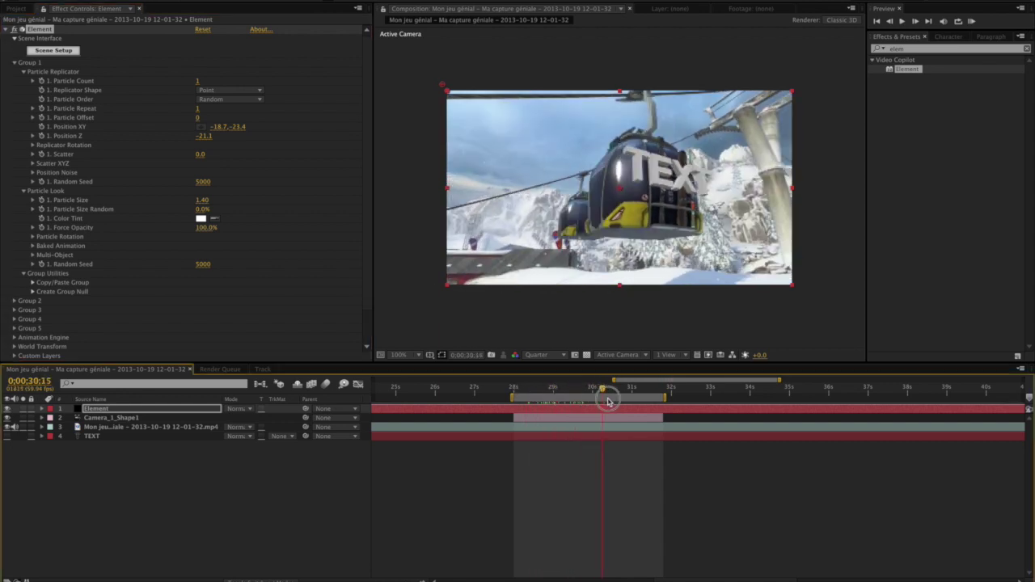
click(582, 406)
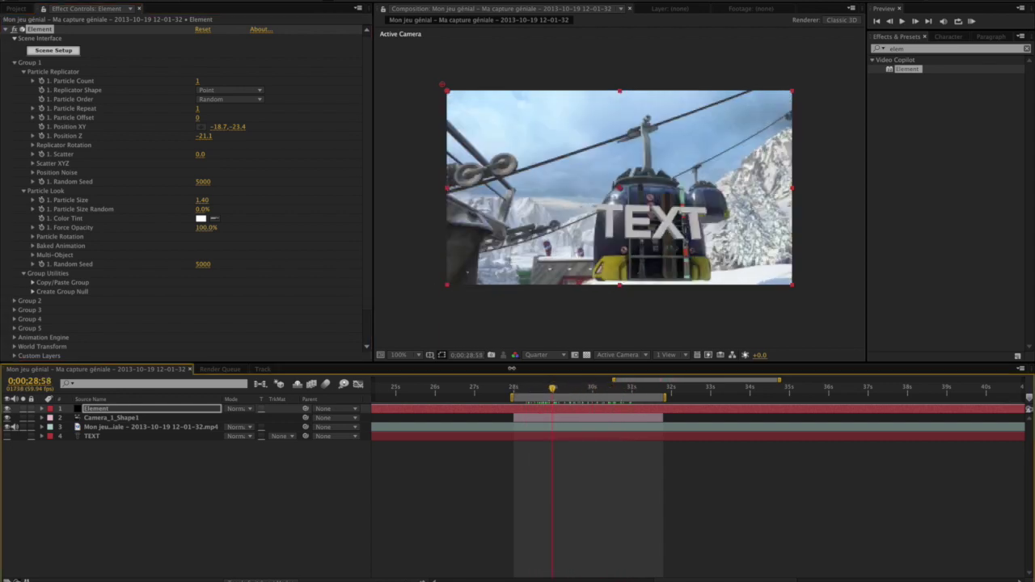
Step: Collapse Group 1, expand Render Settings and open Element's Scene Setup
click(14, 62)
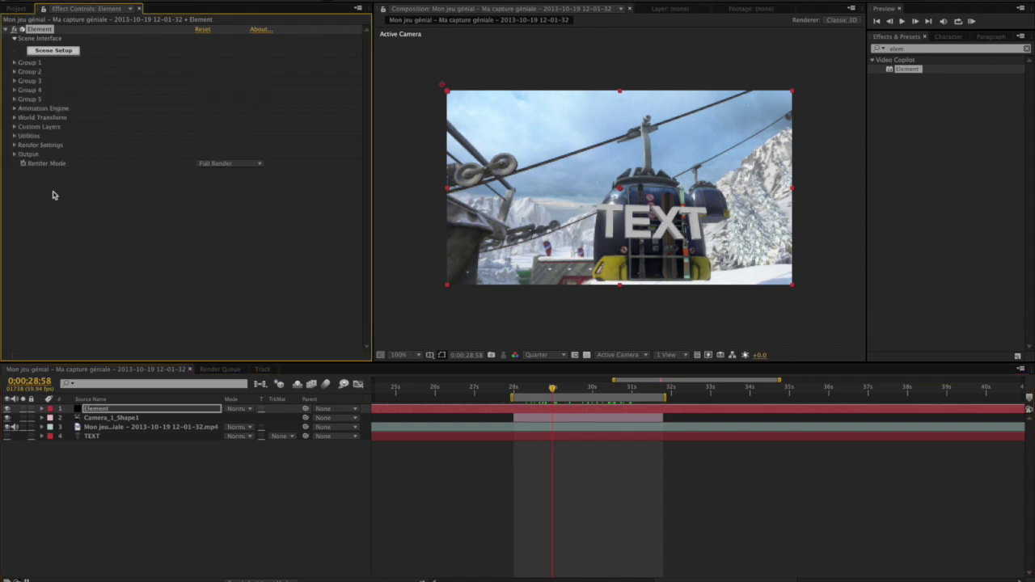
click(14, 145)
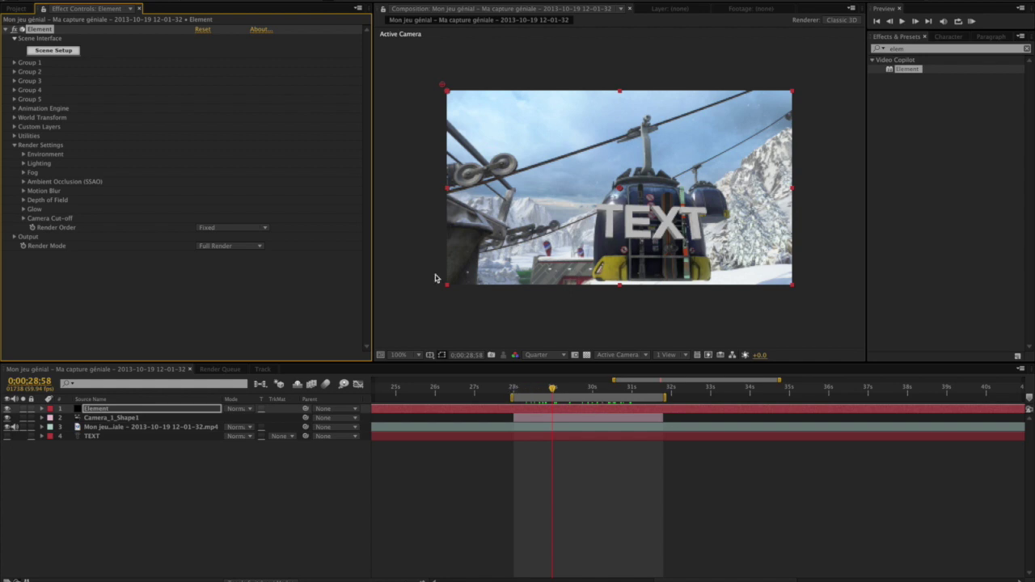
click(45, 53)
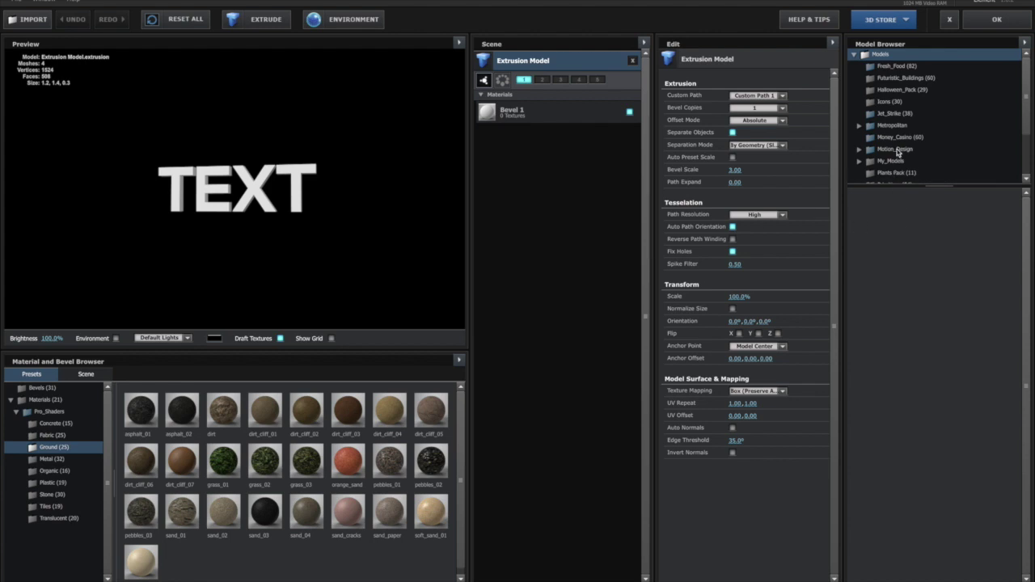
Step: Add the Primitives plane model to group 2 and return to the composition
scroll(898, 153, down, 3)
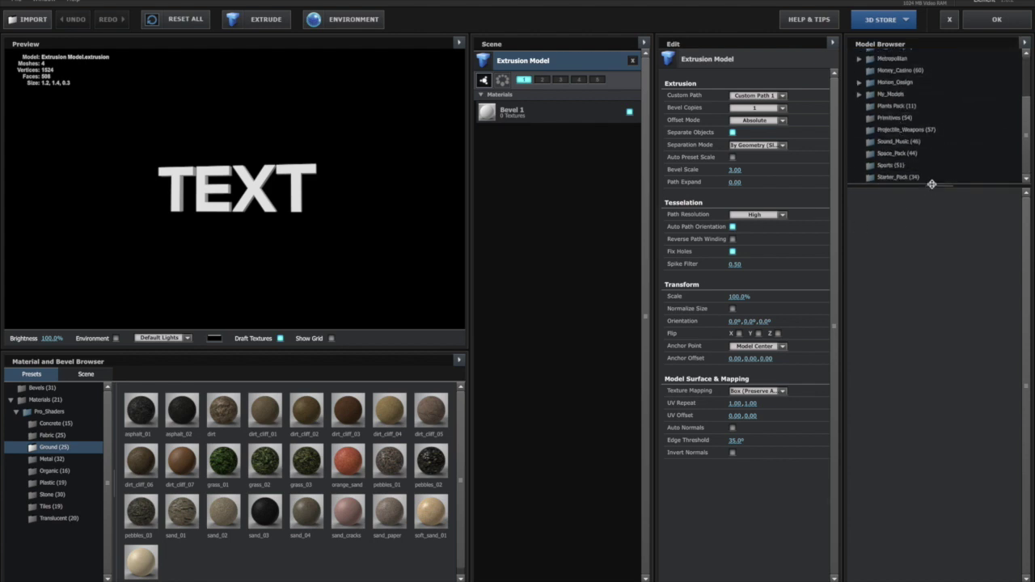
drag(932, 184, 939, 264)
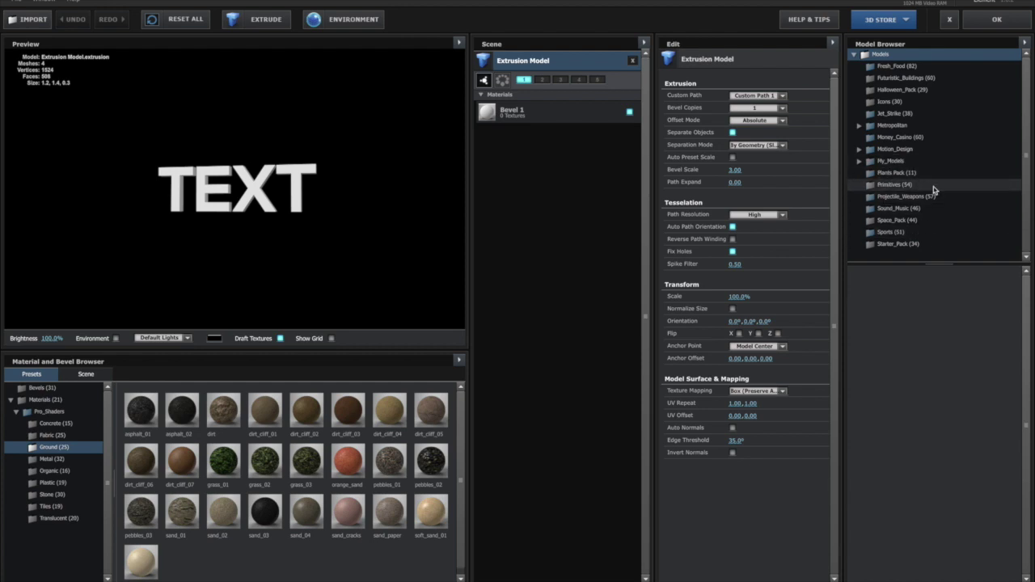
click(928, 186)
scroll(929, 409, down, 2)
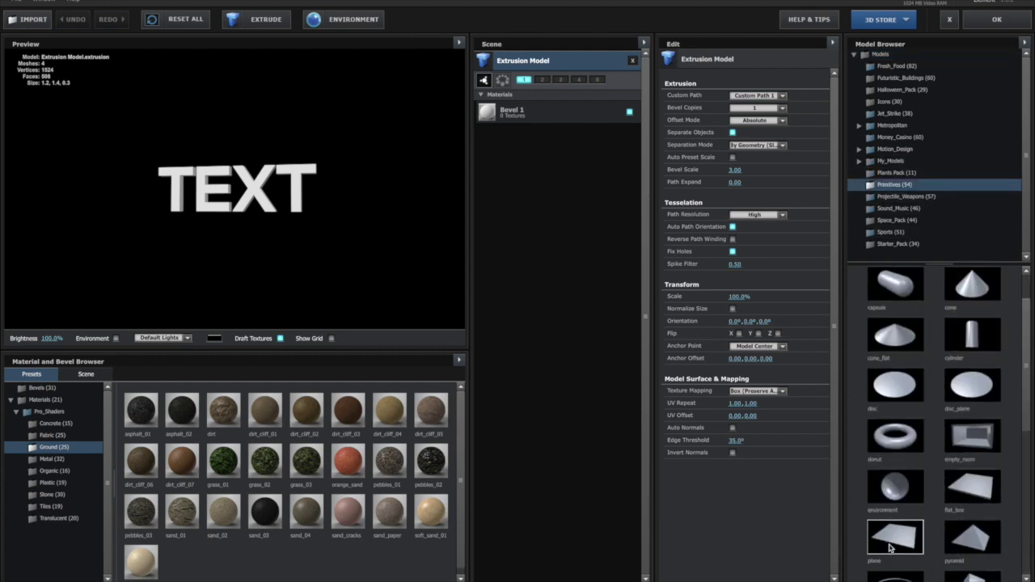
drag(894, 541, 522, 146)
click(542, 79)
click(971, 20)
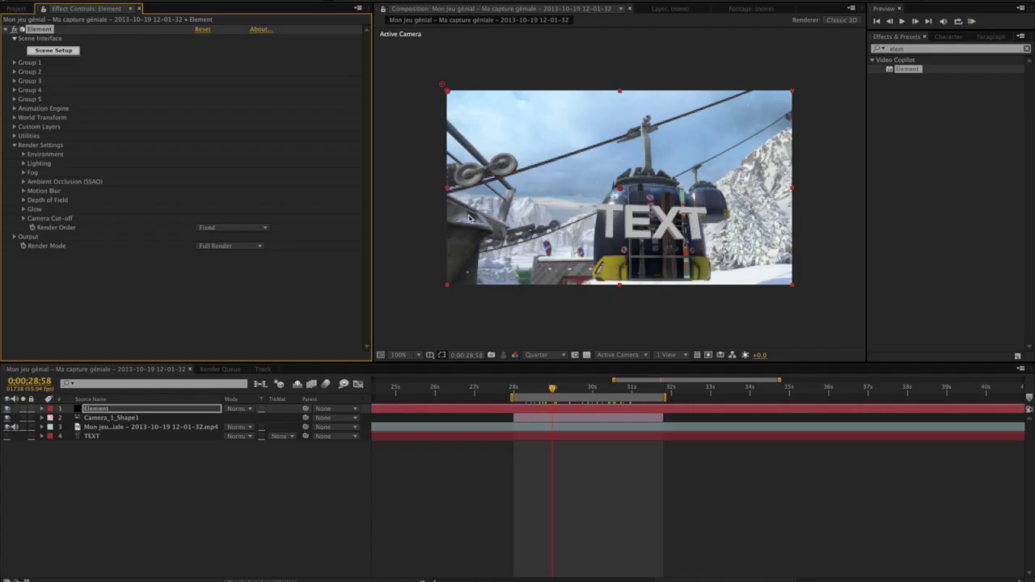
Step: Copy Group 1's settings and paste them into Group 2
click(14, 63)
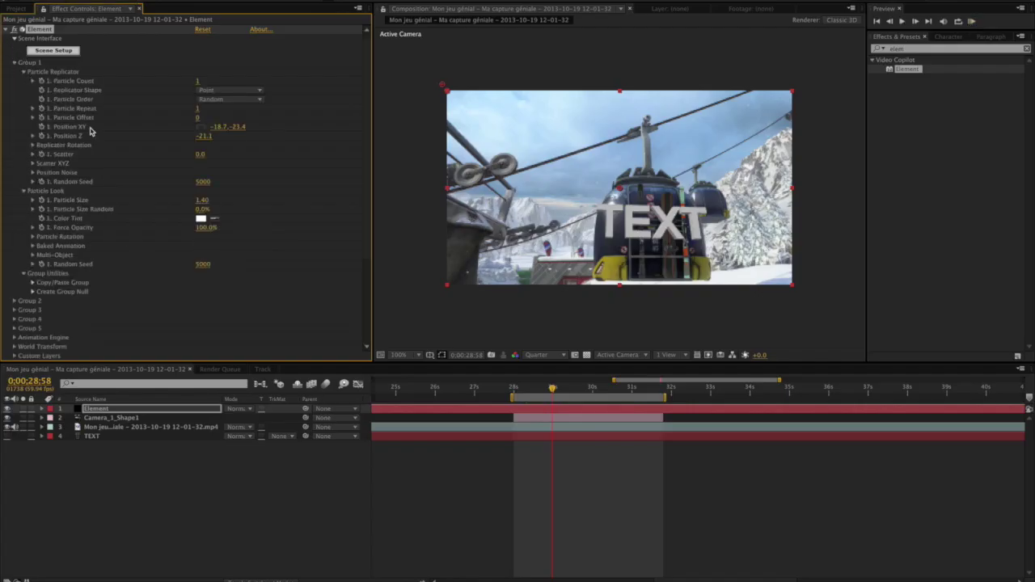
click(32, 283)
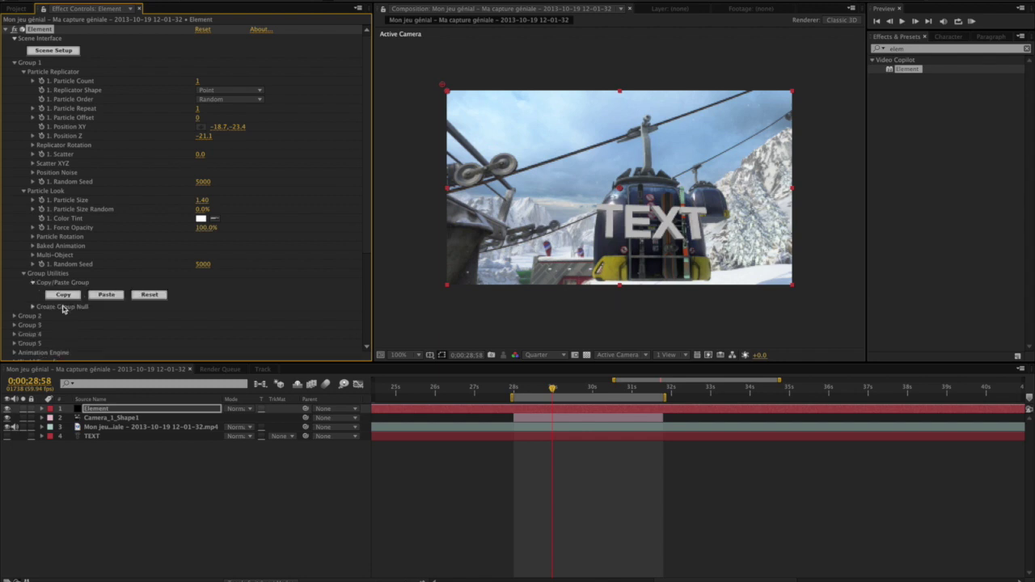
click(14, 316)
click(23, 337)
click(111, 354)
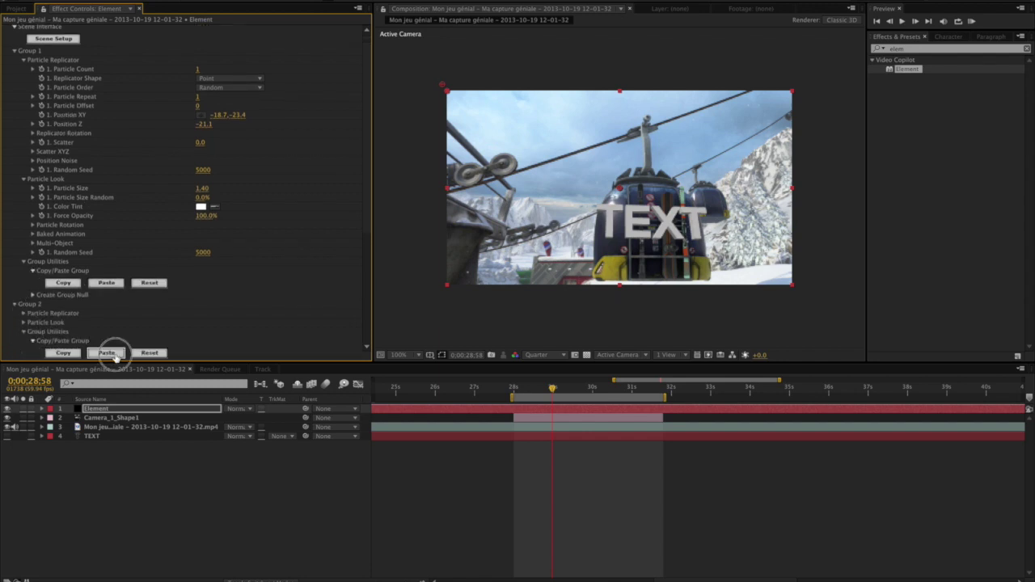
click(23, 313)
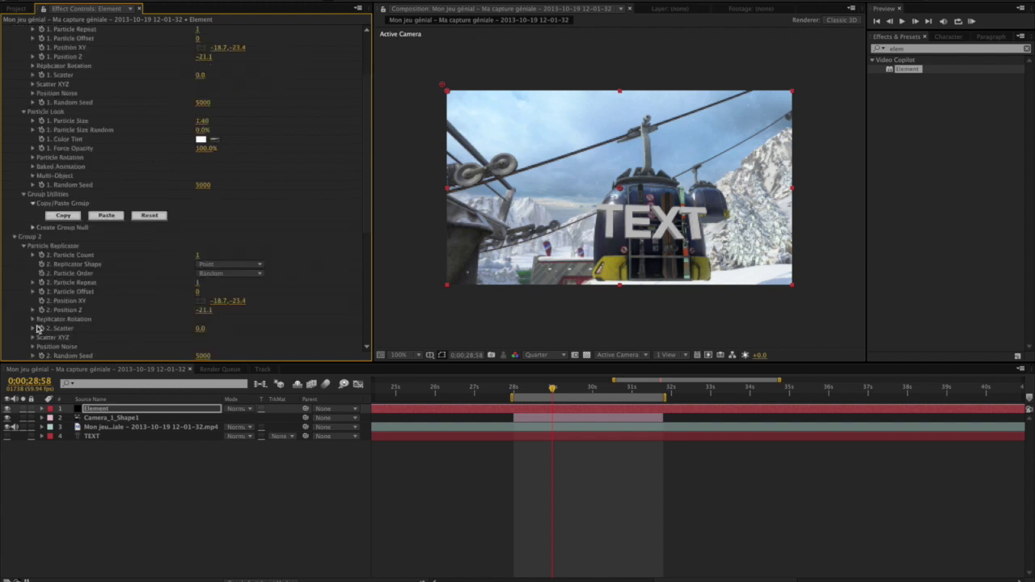
Step: Rotate Group 2's plane to about 89° on X
scroll(38, 328, down, 2)
scroll(36, 322, down, 2)
scroll(31, 307, down, 2)
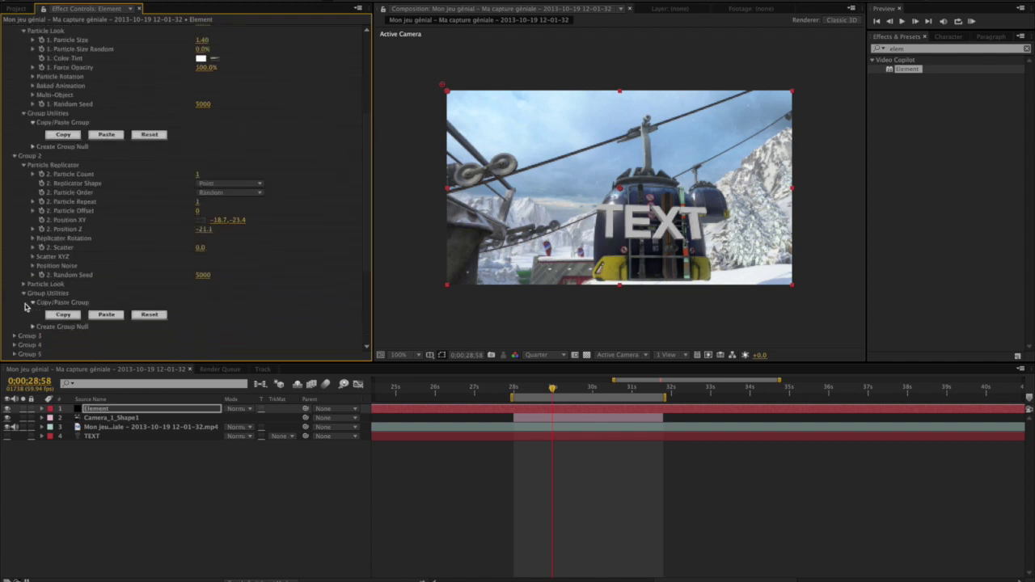
click(25, 285)
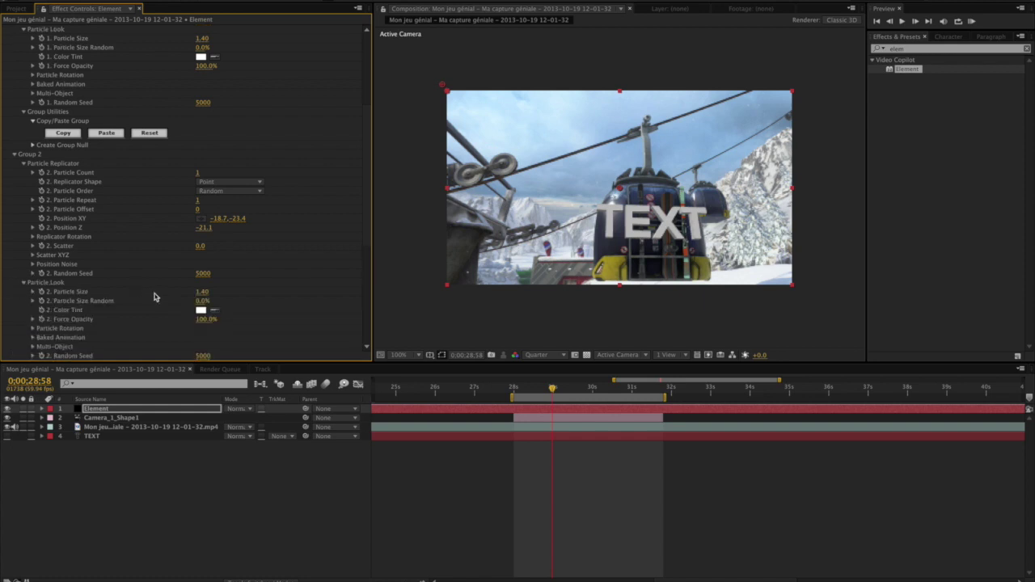
click(33, 331)
scroll(33, 331, down, 2)
drag(210, 301, 266, 311)
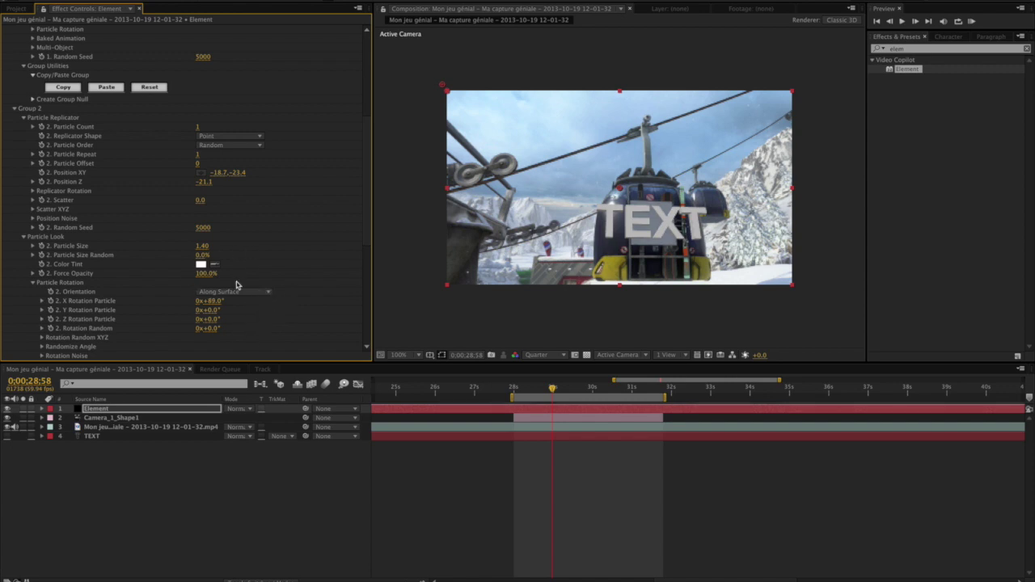
Step: Set Group 2's Position Z to -14.1 and Particle Size to 5.93
click(202, 181)
drag(201, 186, 203, 184)
drag(204, 185, 206, 184)
drag(200, 245, 481, 284)
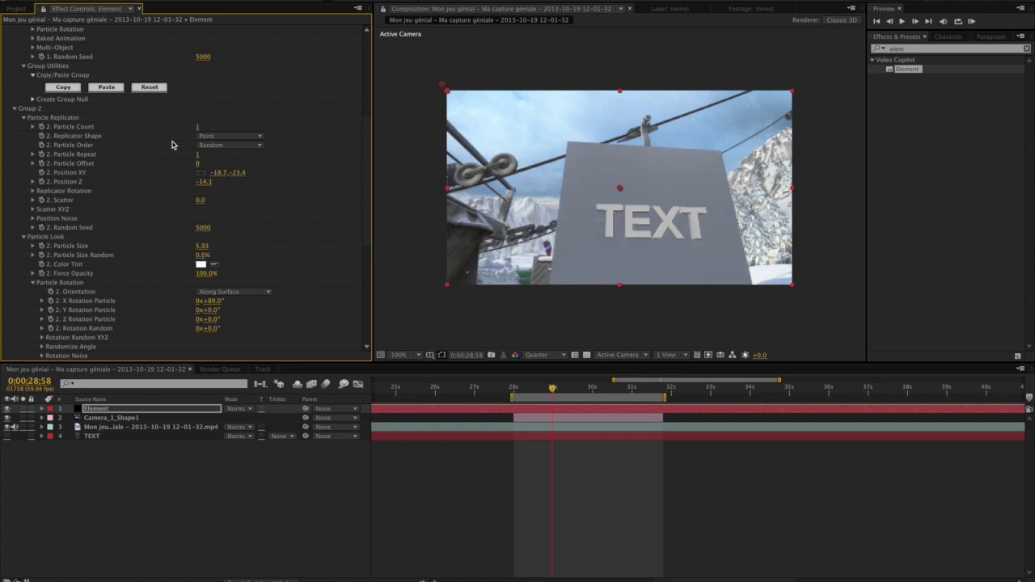
scroll(138, 41, up, 8)
scroll(81, 52, up, 2)
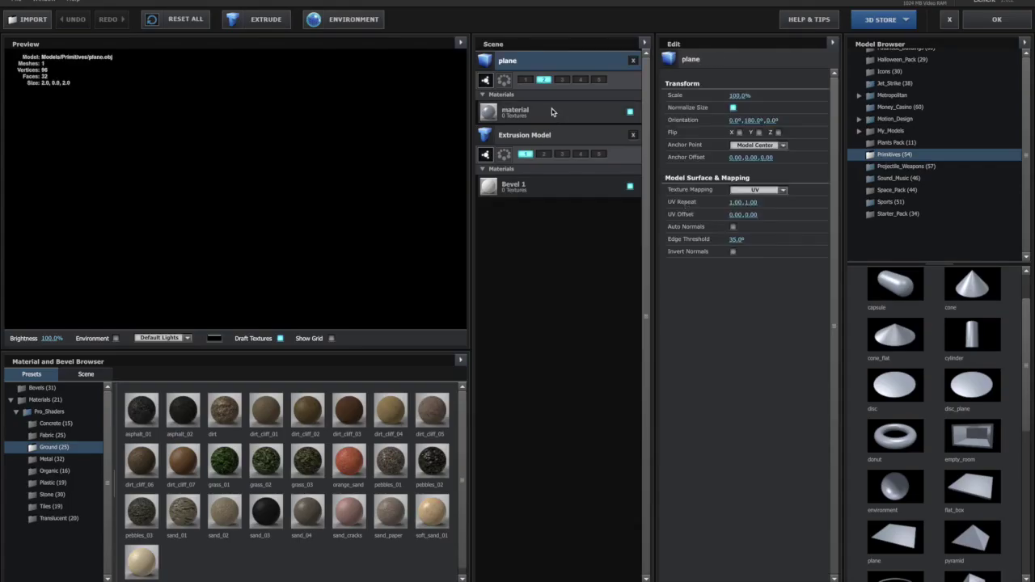
Step: Enable Matte Shadow on the plane's material in Element's Scene Setup
click(555, 112)
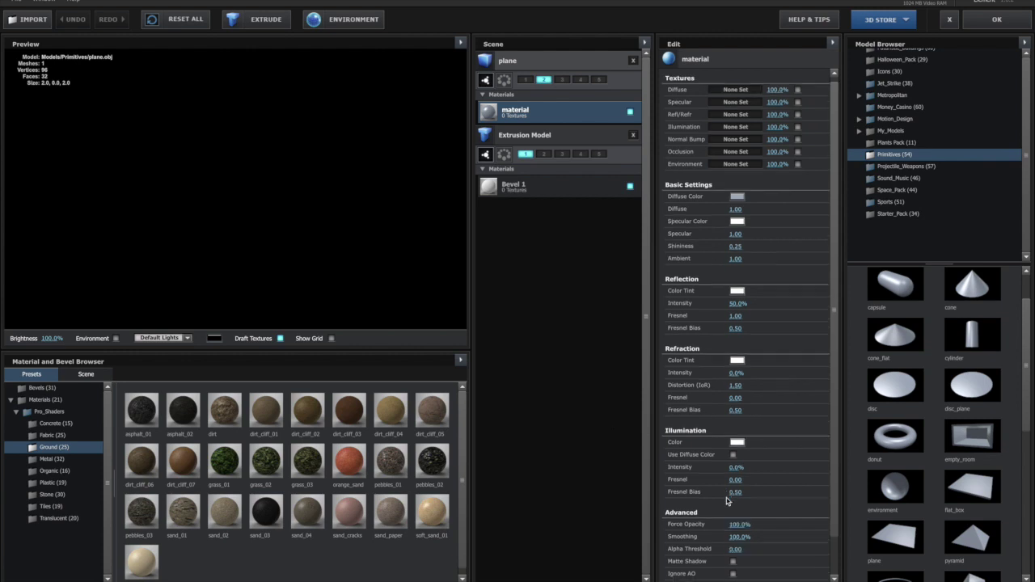
scroll(727, 501, down, 1)
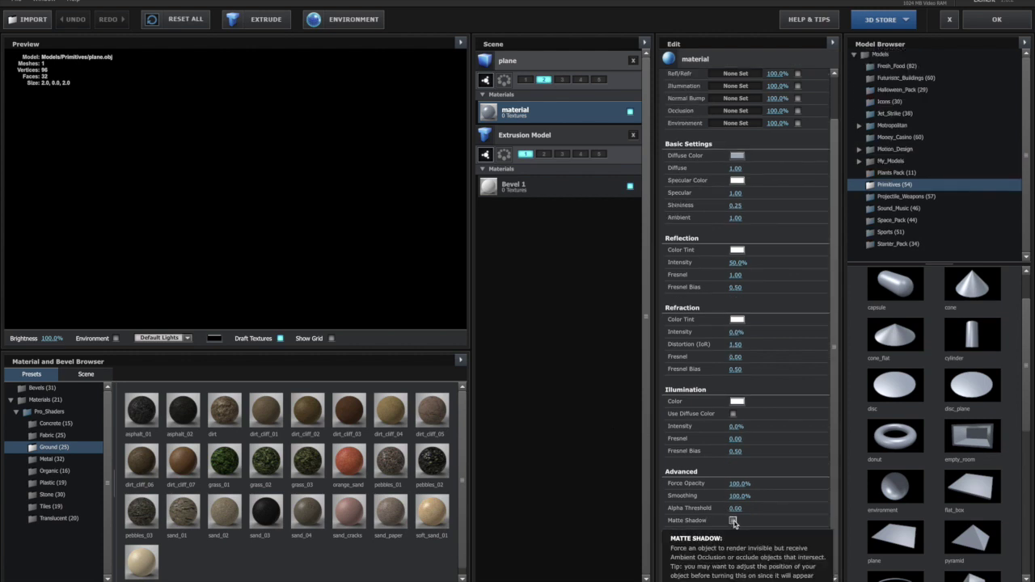
click(733, 521)
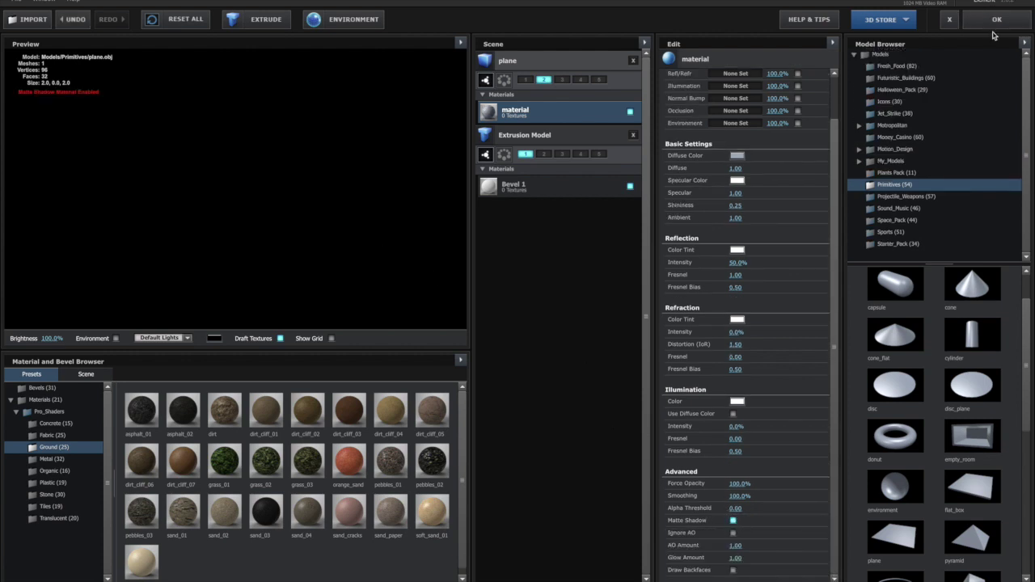
click(995, 18)
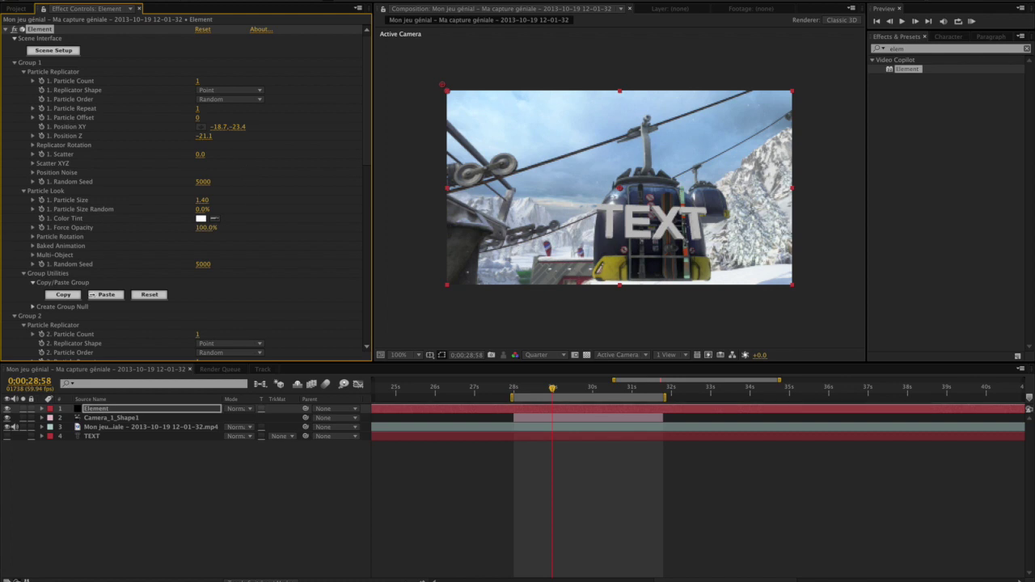
scroll(139, 299, down, 3)
Step: Enable ambient occlusion with AO Intensity 10.0 and Cut-off 5.0
scroll(342, 135, down, 8)
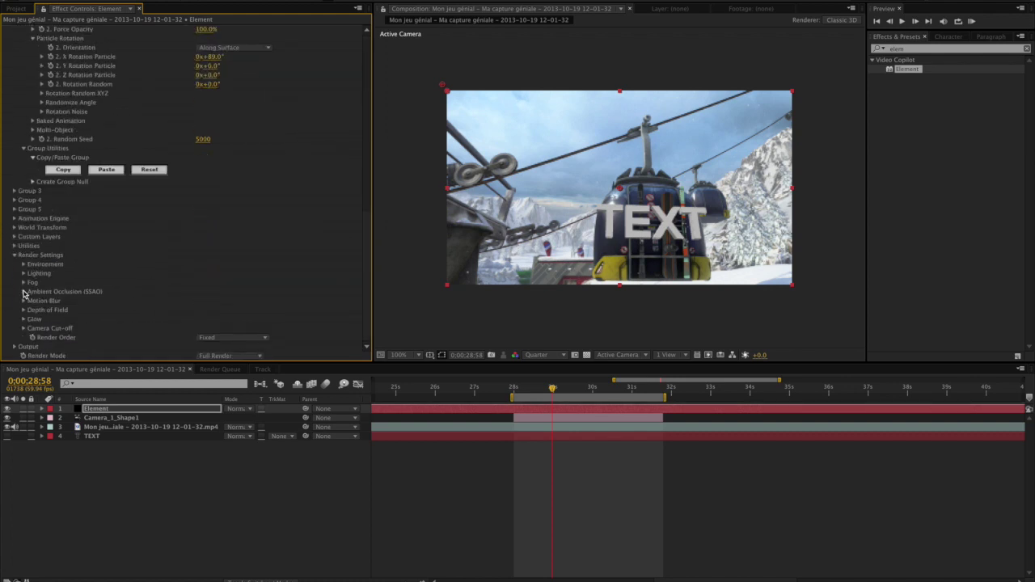
click(24, 292)
scroll(114, 263, down, 3)
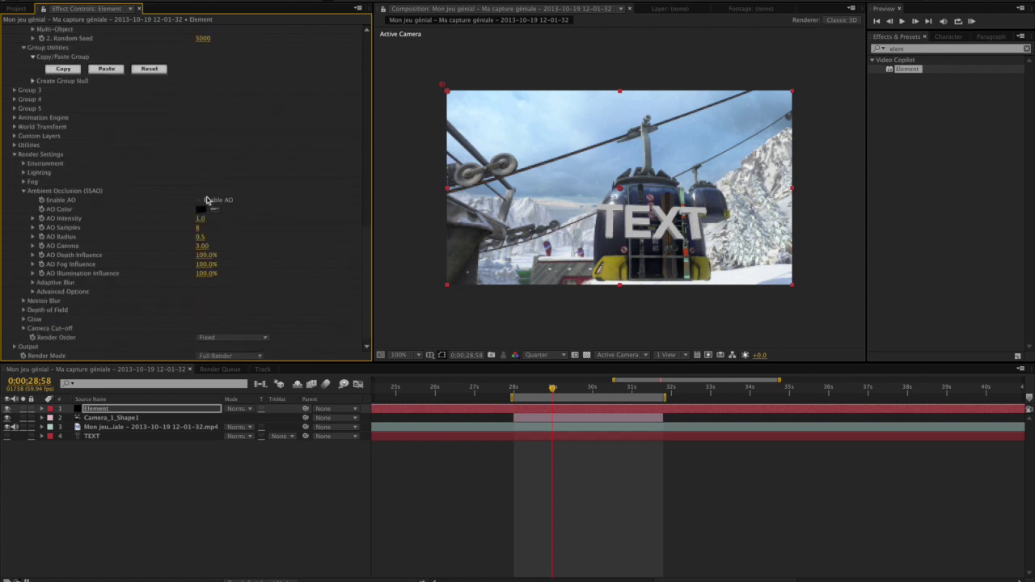
click(206, 200)
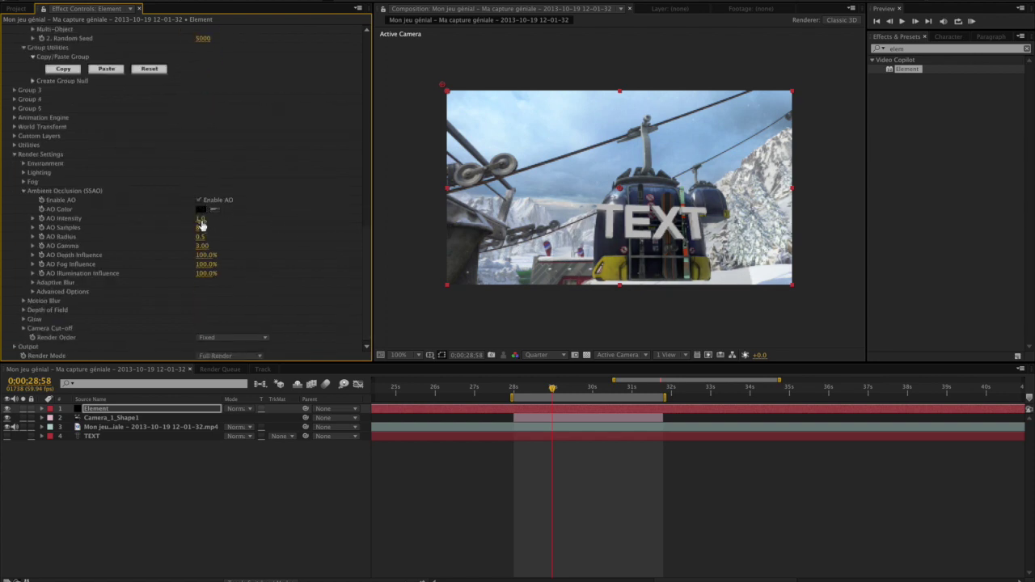
drag(200, 218, 370, 254)
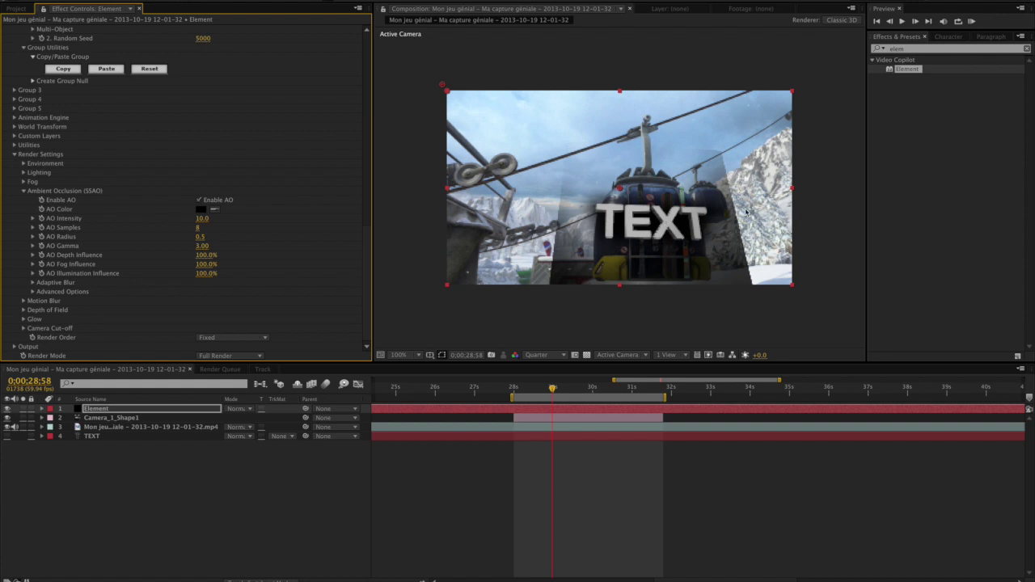
click(33, 292)
drag(200, 309, 604, 329)
Step: Reduce Group 1 Particle Size to 1.12, nudge Position XY, and preview frame 28:47
scroll(201, 282, up, 7)
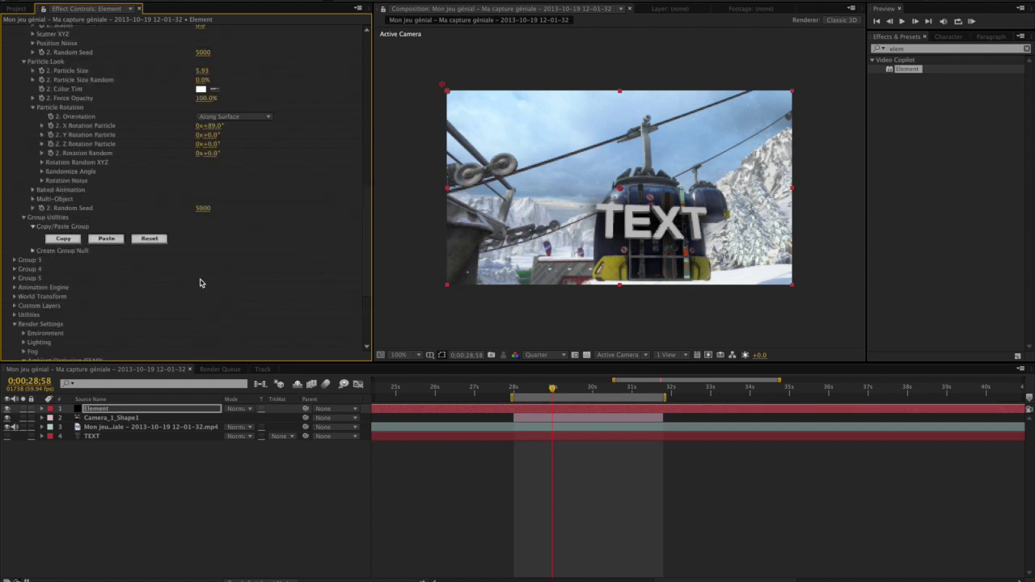
scroll(200, 283, up, 3)
scroll(180, 134, up, 7)
scroll(180, 134, up, 4)
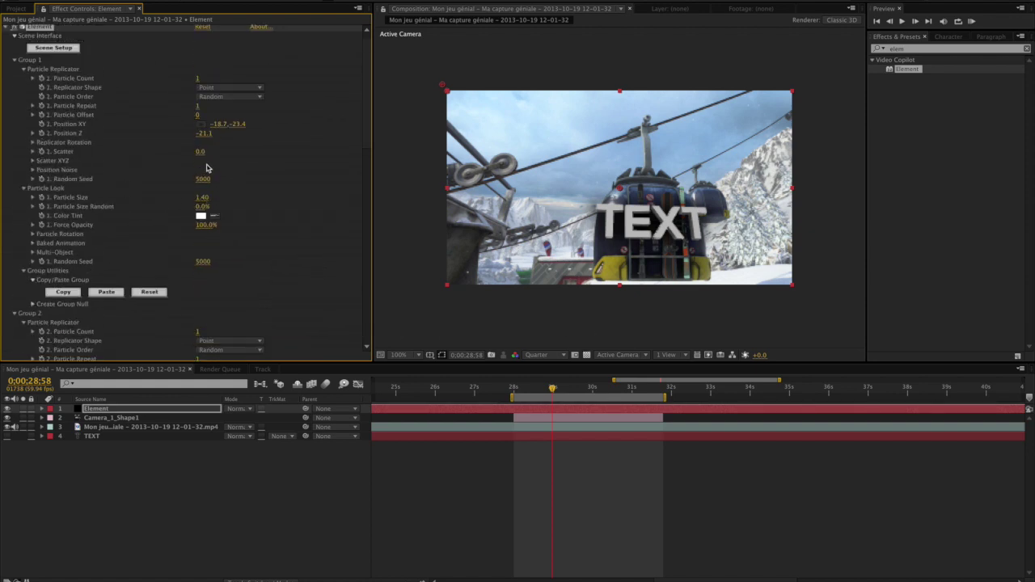
drag(203, 198, 185, 200)
drag(242, 125, 240, 122)
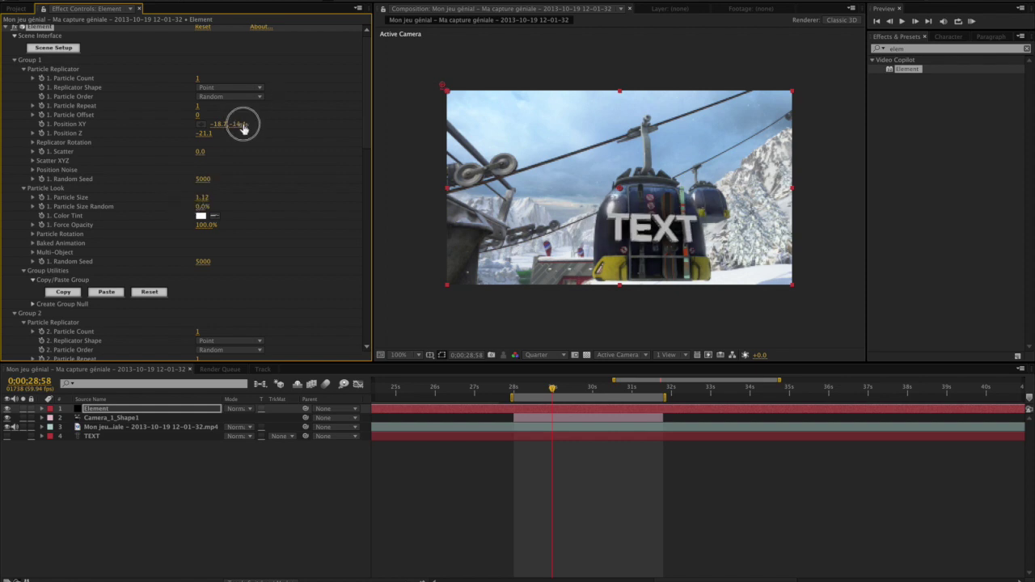
scroll(249, 143, down, 6)
scroll(248, 143, down, 10)
mouse_move(534, 394)
mouse_down()
mouse_move(605, 394)
mouse_move(593, 393)
mouse_up()
drag(531, 394, 544, 394)
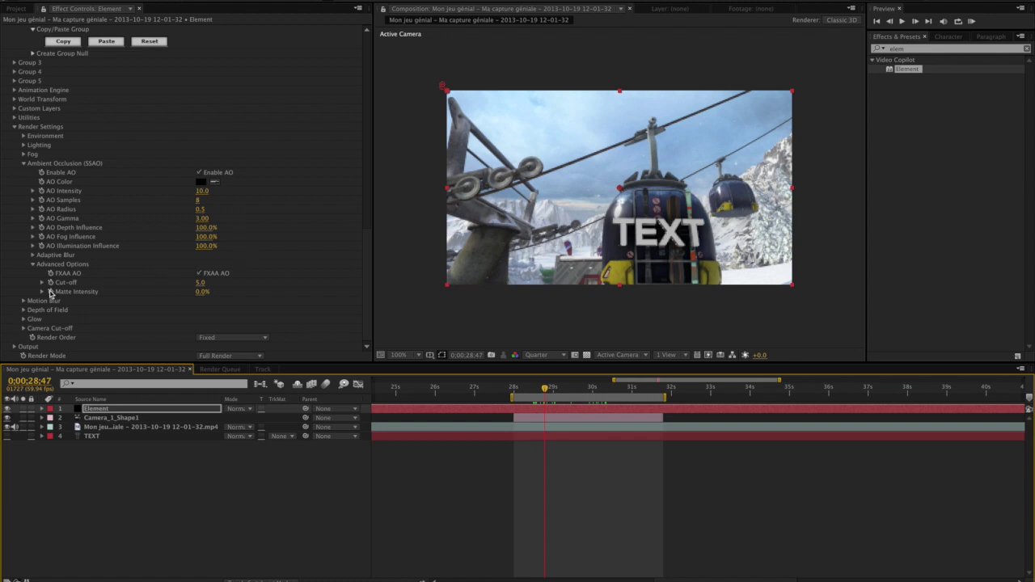
click(23, 146)
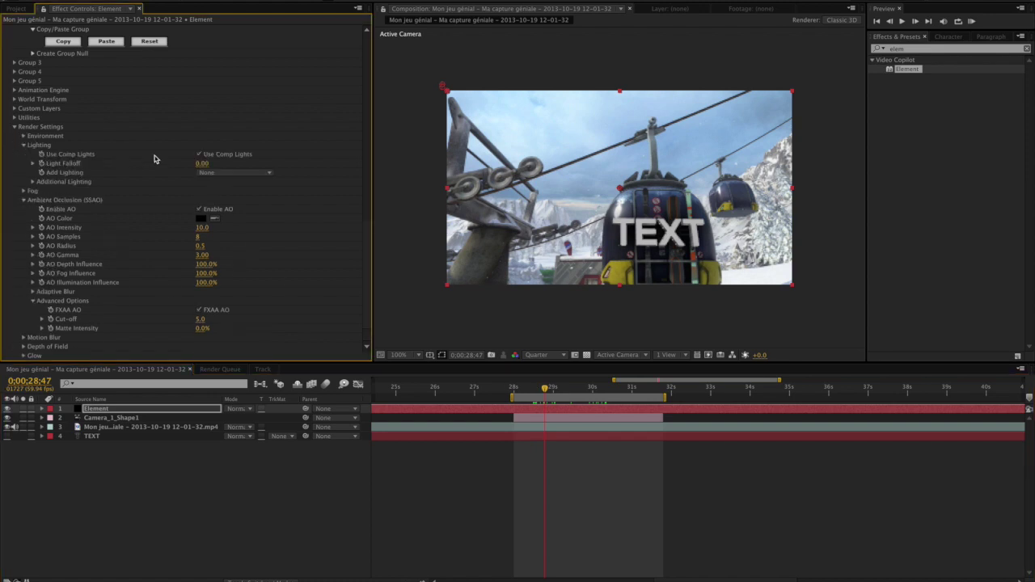
Step: Add Natural lighting and set the gondola footage as the environment override layer
click(232, 173)
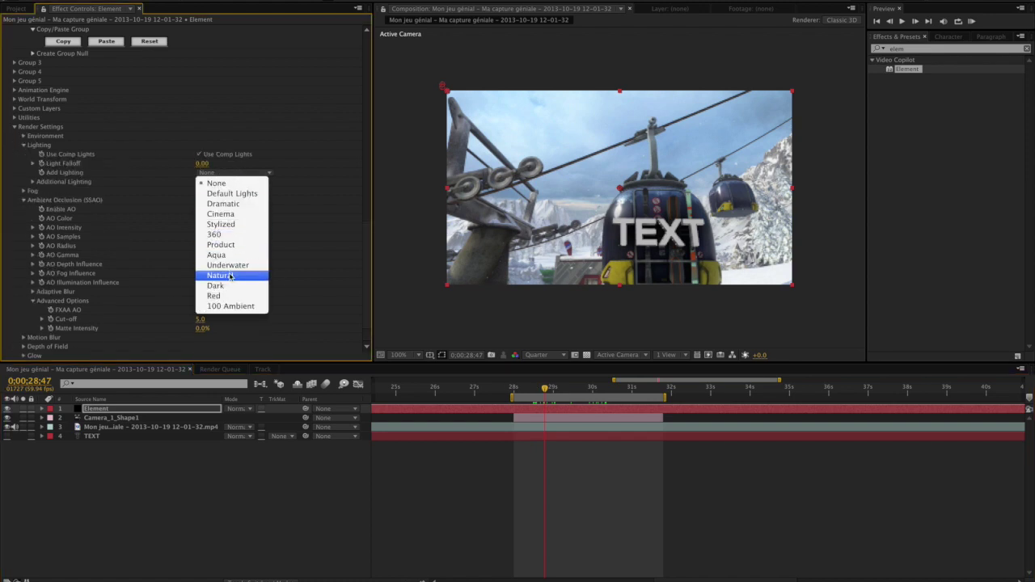
click(230, 275)
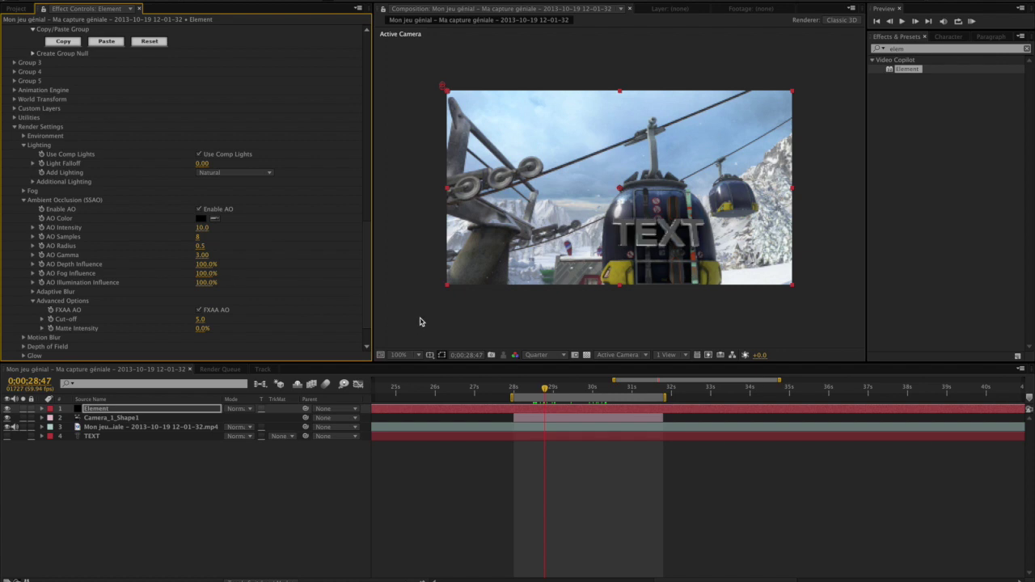
click(23, 137)
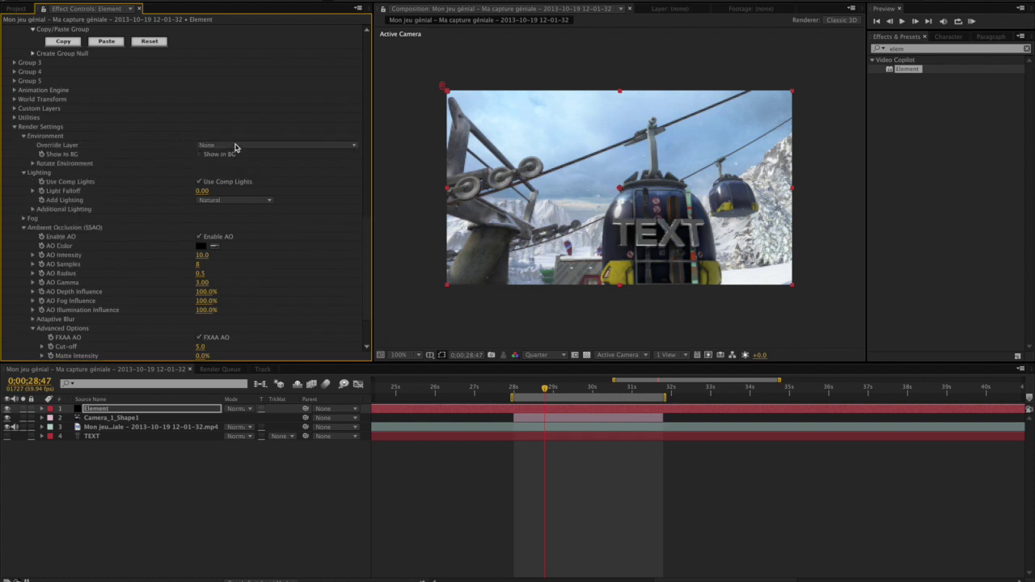
click(235, 145)
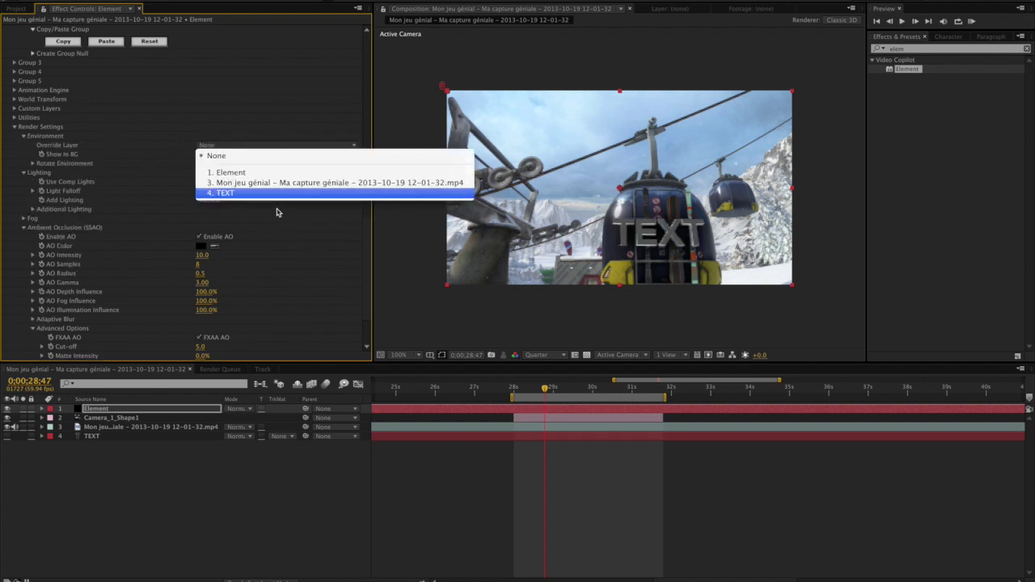
click(291, 127)
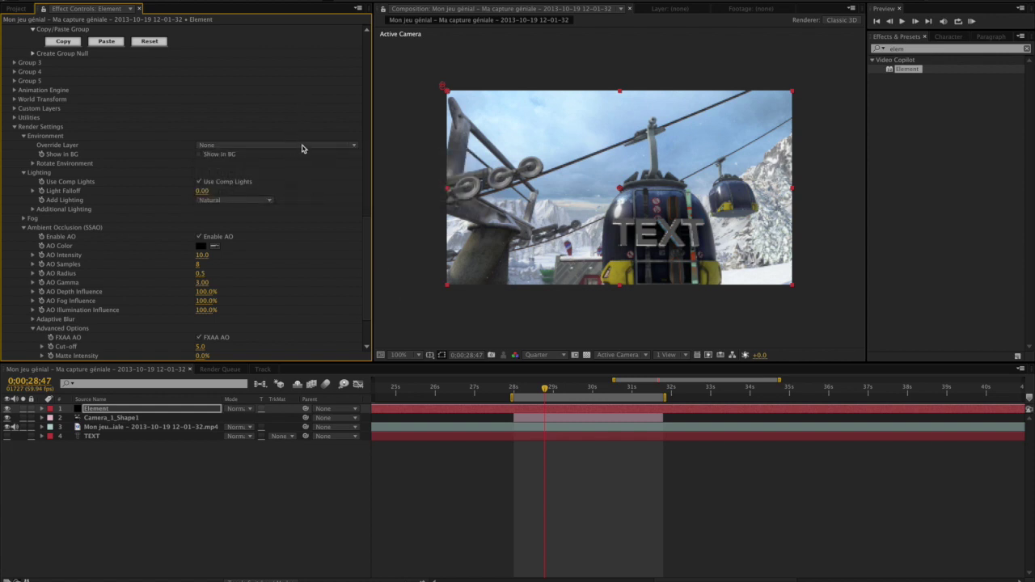
click(314, 147)
click(312, 155)
click(318, 146)
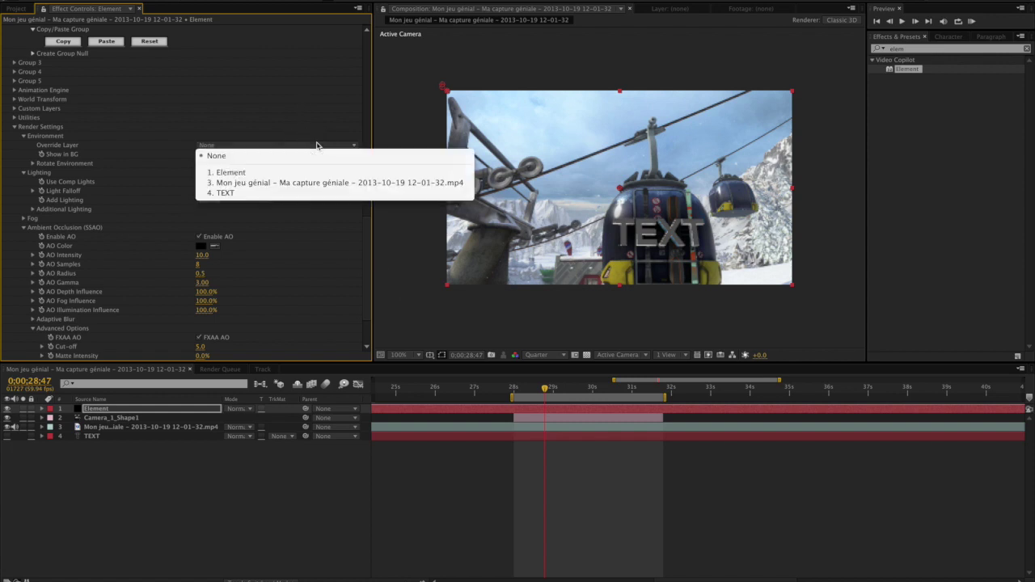
click(313, 184)
drag(520, 390, 597, 395)
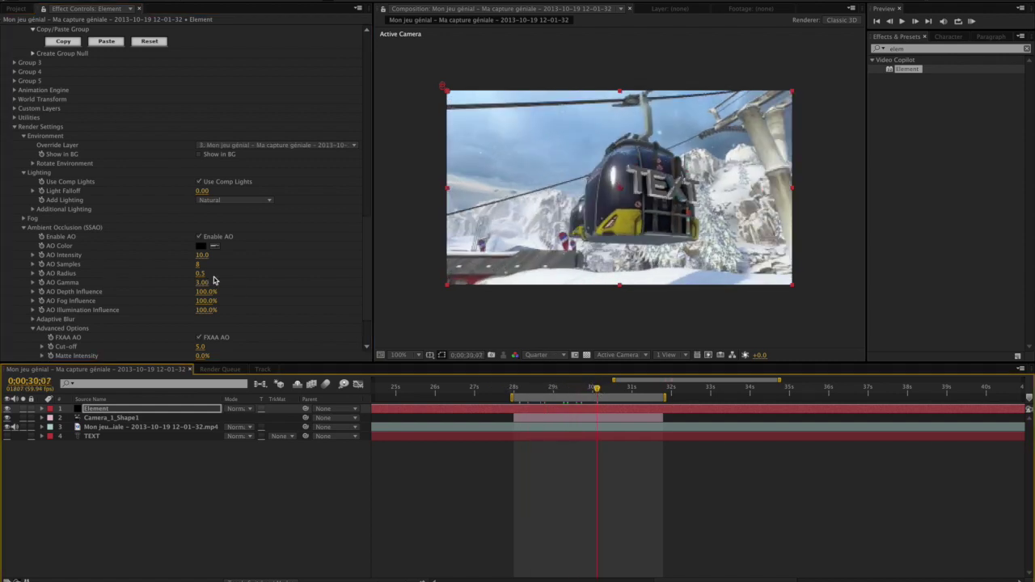
Step: Collapse SSAO, Lighting, Environment, Render Settings, Group 1 and Group 2
click(25, 230)
click(24, 235)
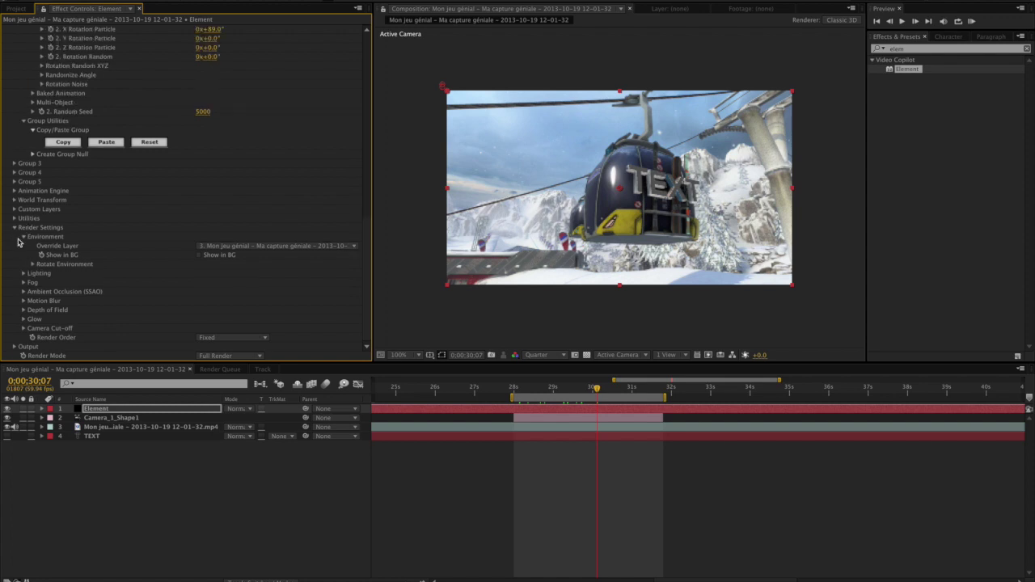
click(23, 237)
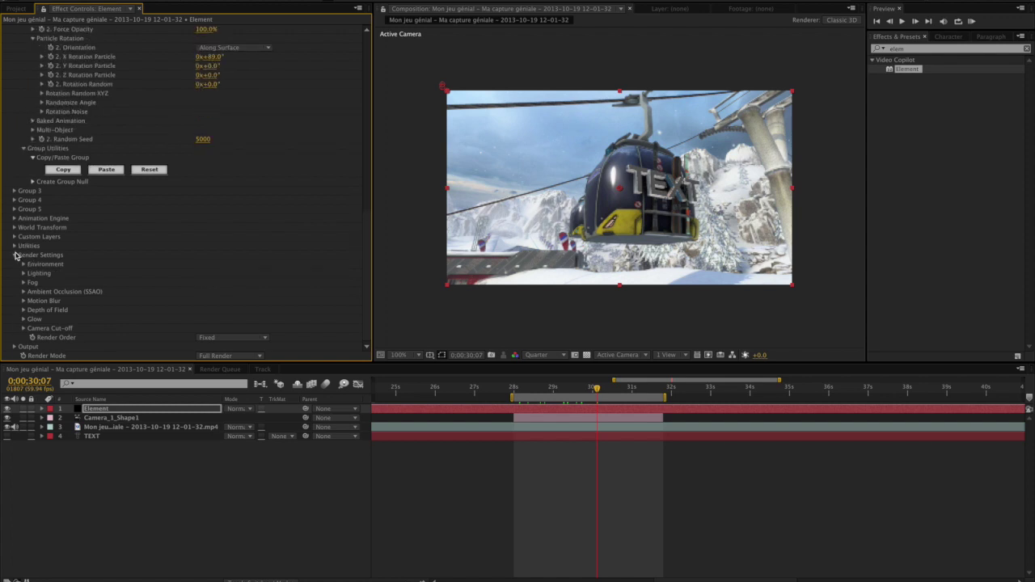
click(14, 256)
scroll(251, 199, up, 10)
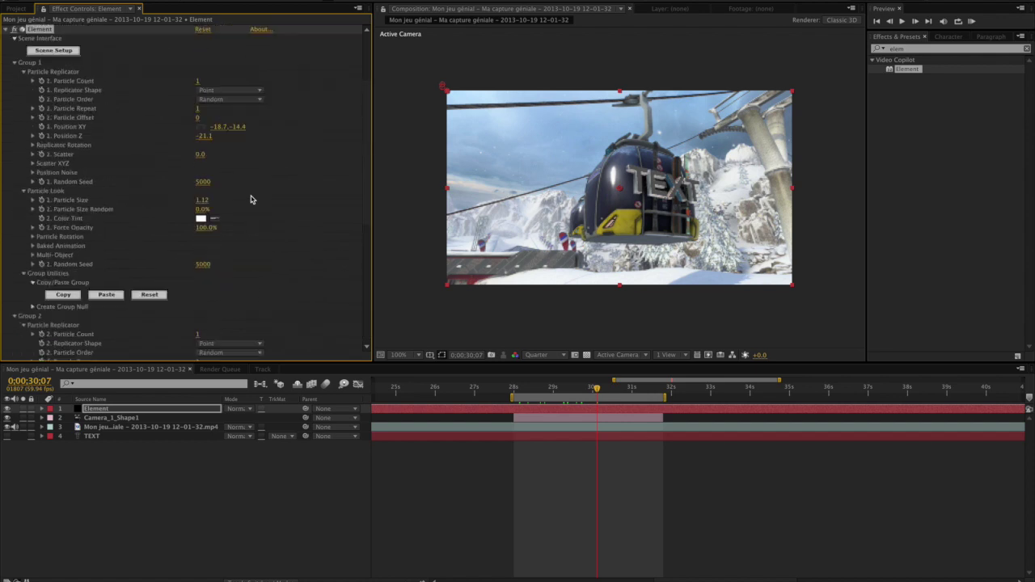
click(14, 63)
click(14, 72)
Step: Zoom into the timeline and locate the gondola shot's first frame near 28 seconds
mouse_move(520, 387)
mouse_down()
mouse_move(552, 405)
mouse_move(605, 410)
mouse_up()
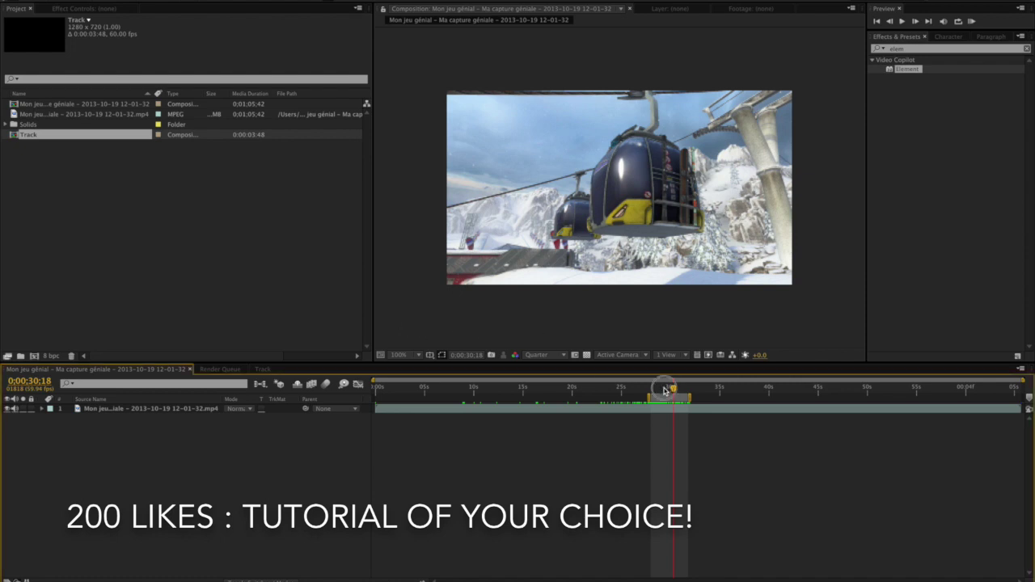
click(665, 389)
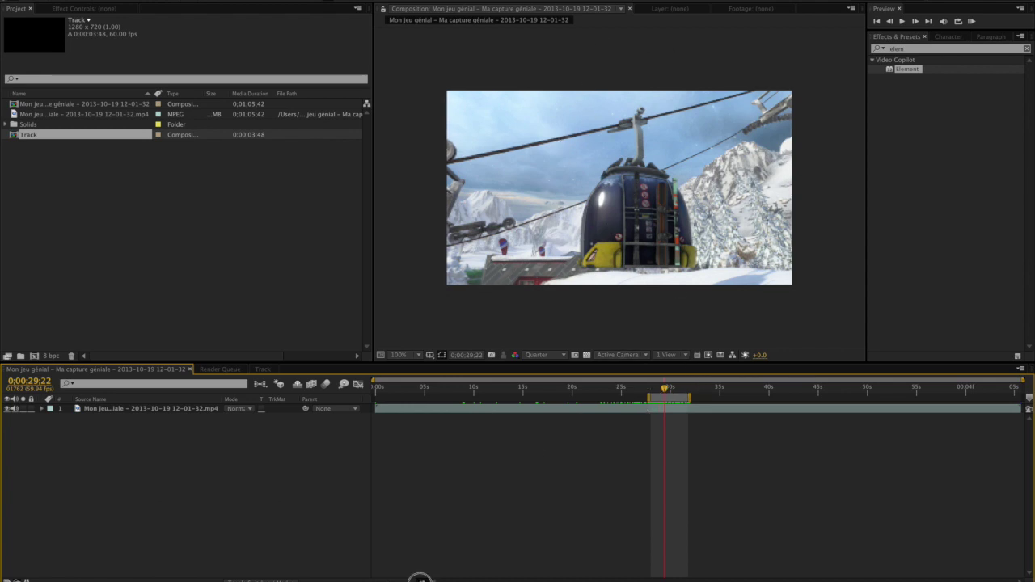
click(419, 579)
click(418, 579)
drag(609, 389, 756, 393)
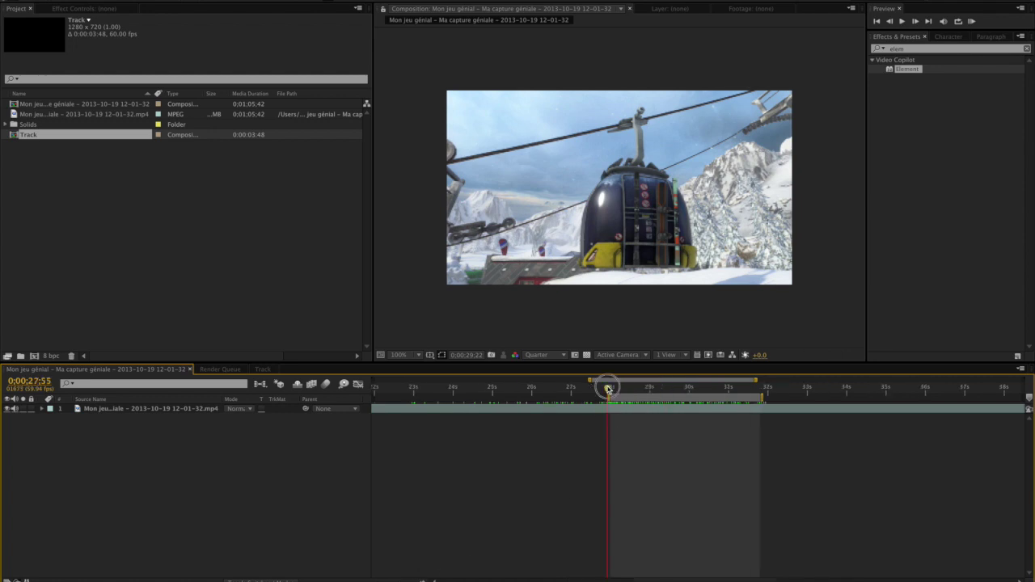
drag(756, 393, 604, 424)
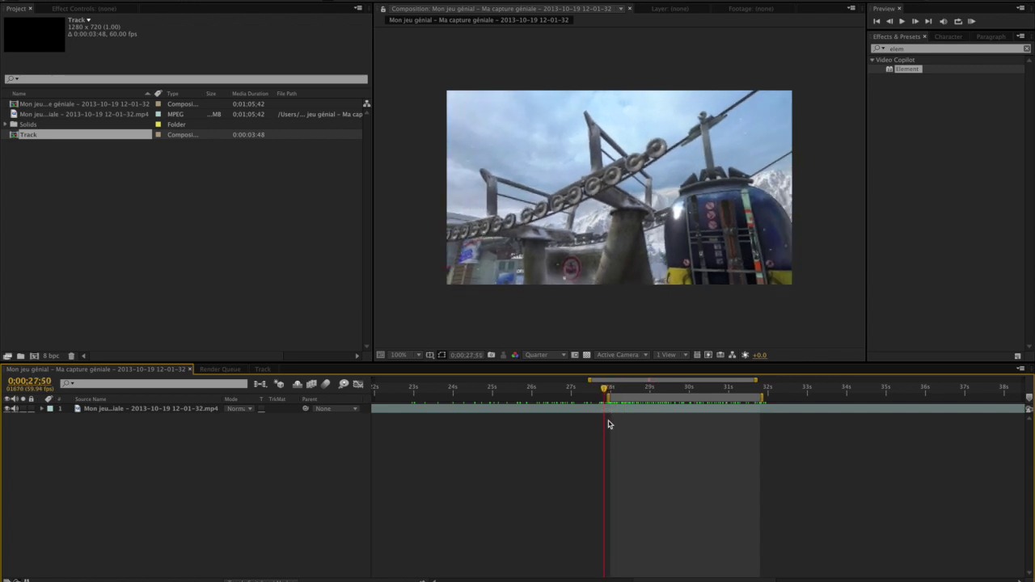
mouse_move(603, 424)
mouse_down()
mouse_move(606, 389)
mouse_move(535, 390)
mouse_move(570, 392)
mouse_up()
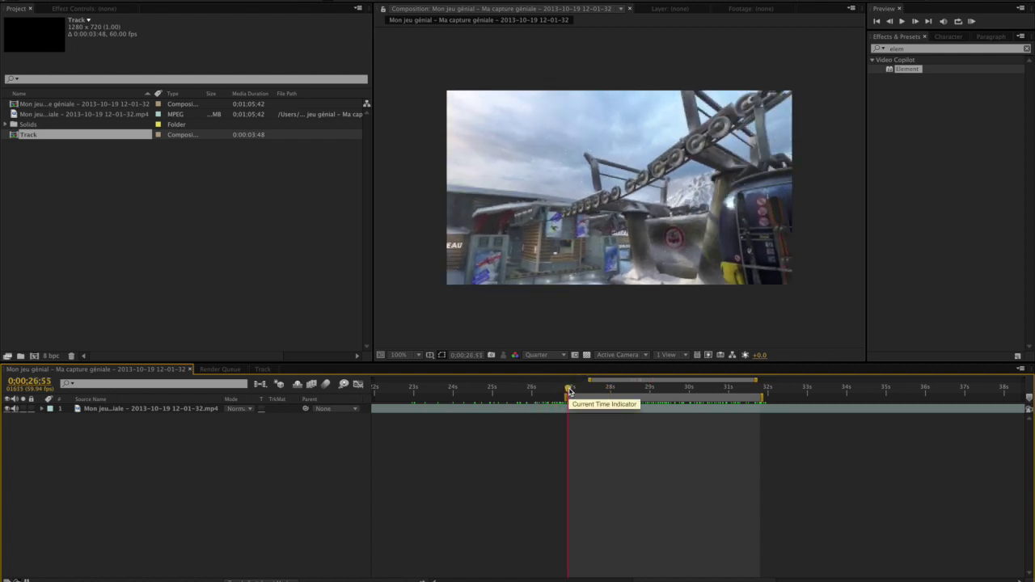
Step: Set the work area from about 28 to 32 seconds with B and N
key(b)
drag(570, 391, 773, 405)
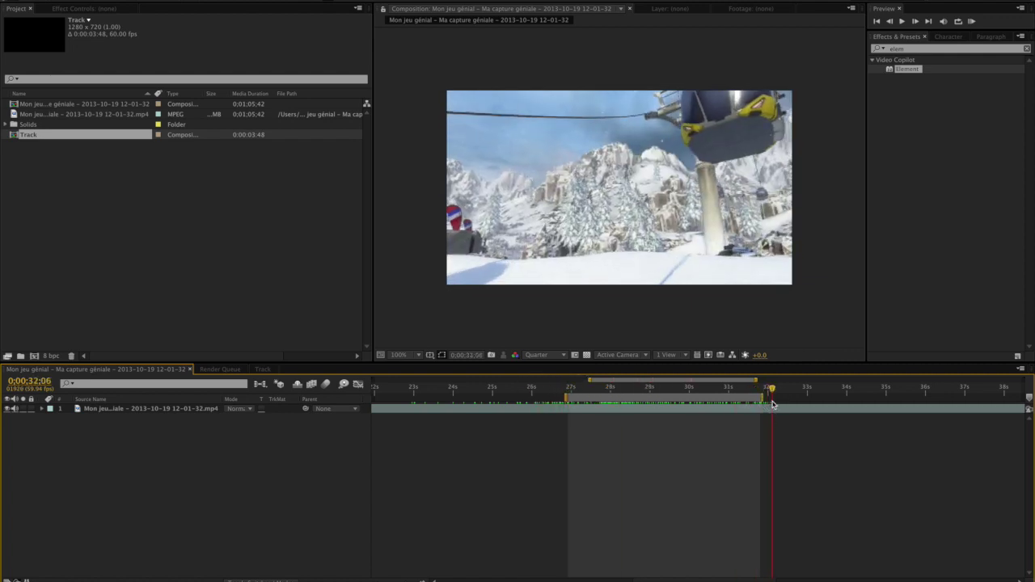
key(n)
drag(597, 389, 612, 392)
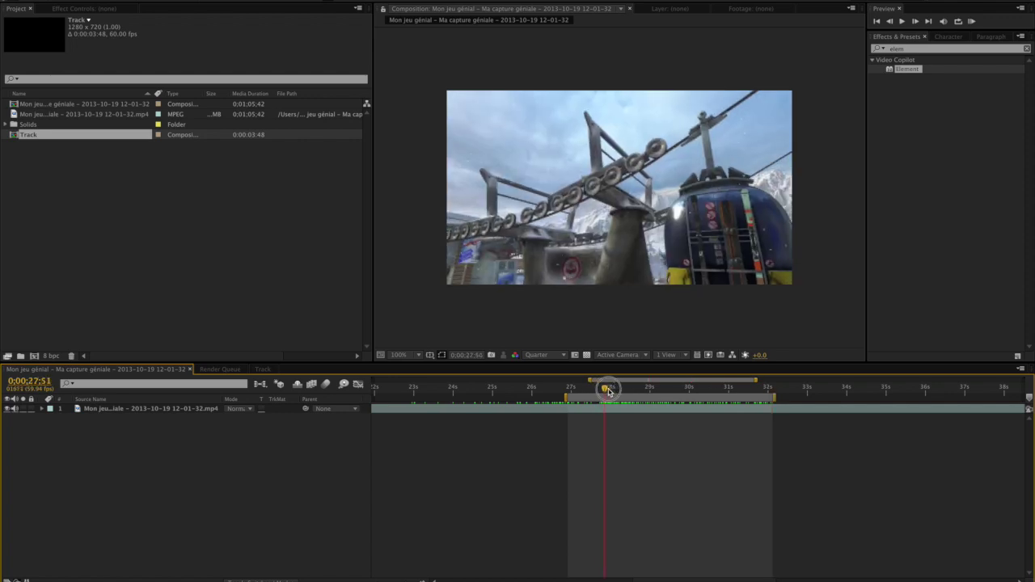
key(b)
drag(612, 392, 747, 396)
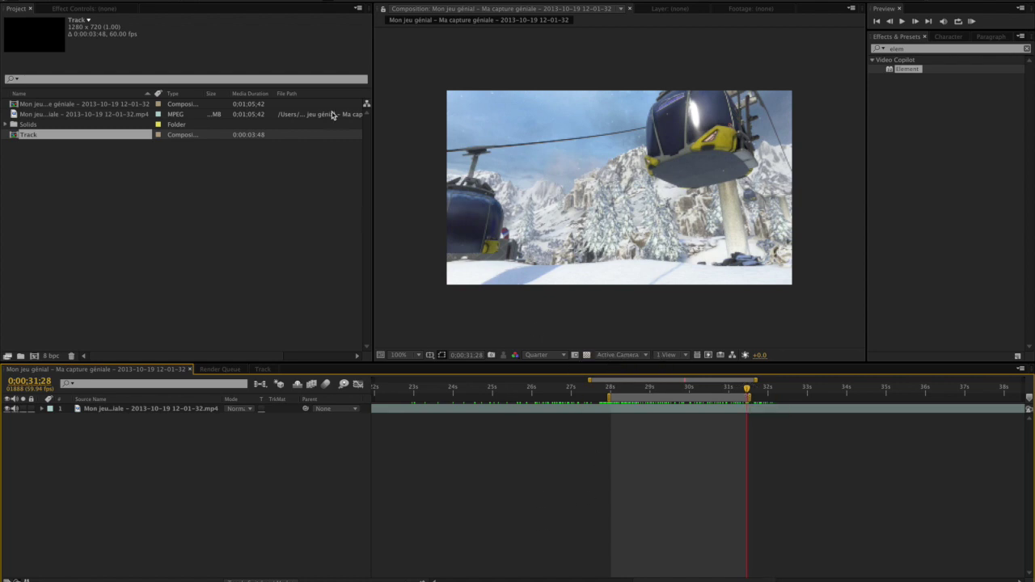
Step: Add the gameplay composition to the render queue, leaving render settings unchanged
click(154, 1)
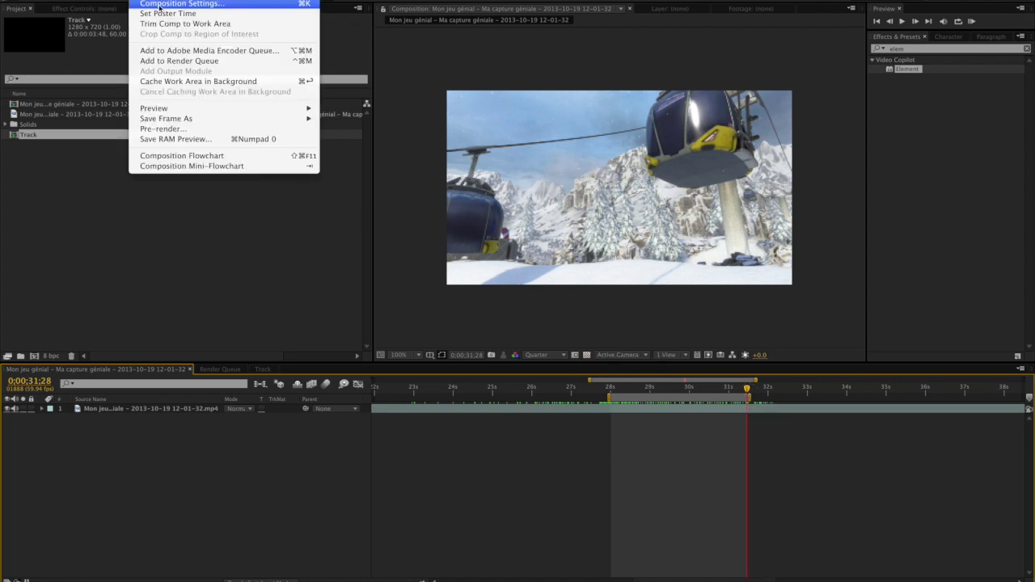
click(166, 60)
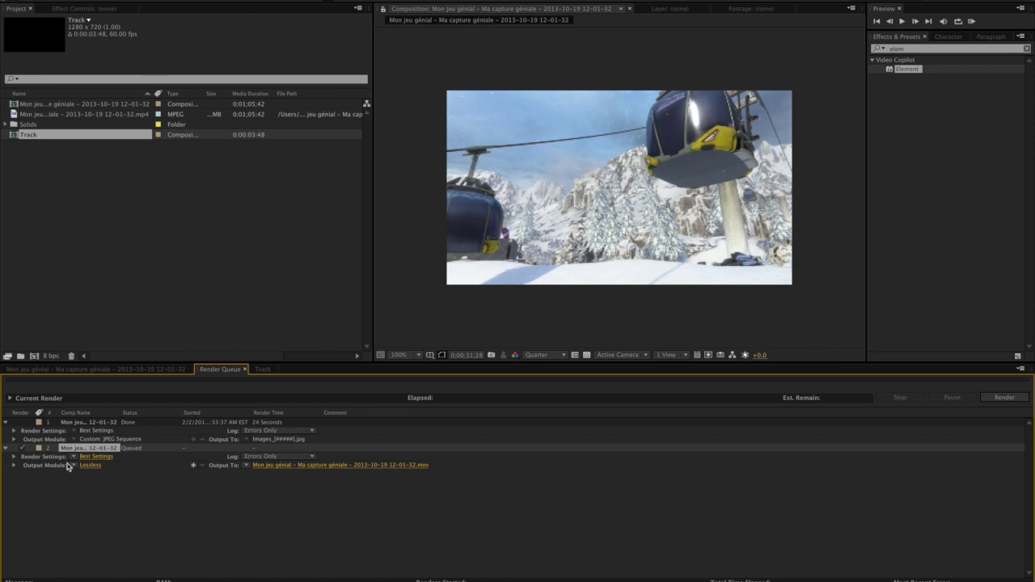
click(91, 457)
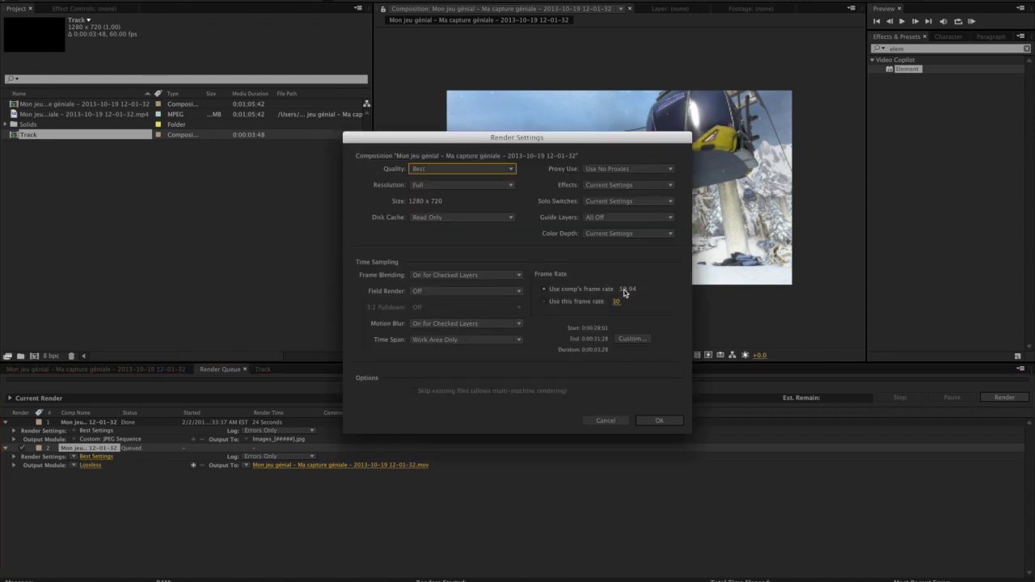
click(604, 421)
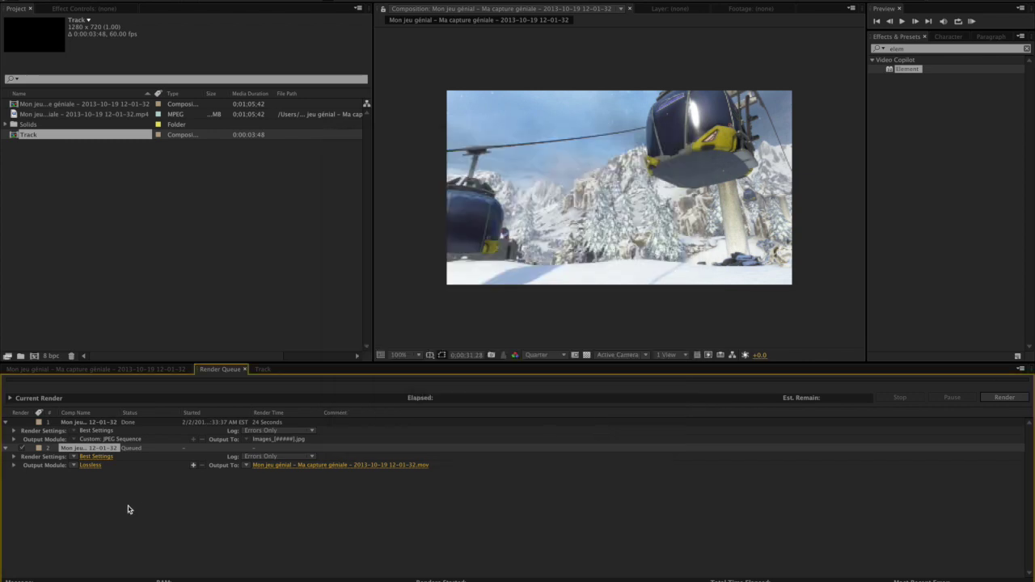
Step: Set the output module to a High-quality JPEG Sequence and choose the output location
click(88, 466)
click(483, 149)
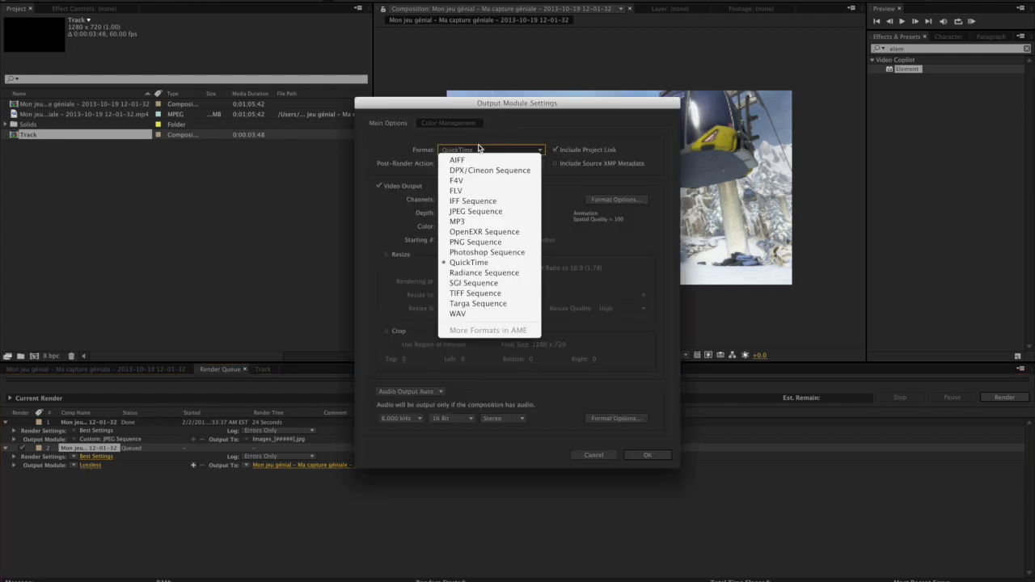
click(464, 213)
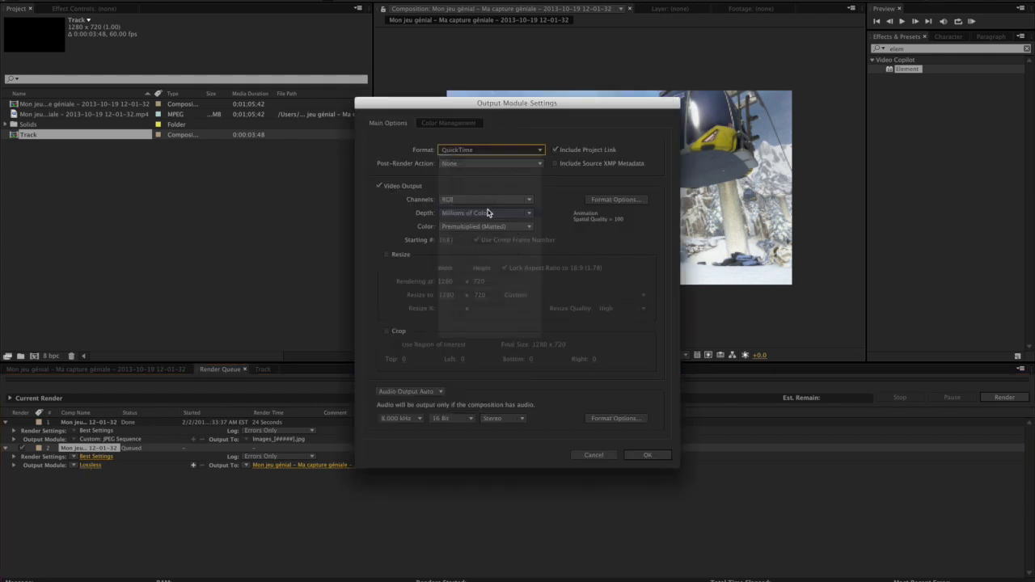
click(614, 201)
click(524, 231)
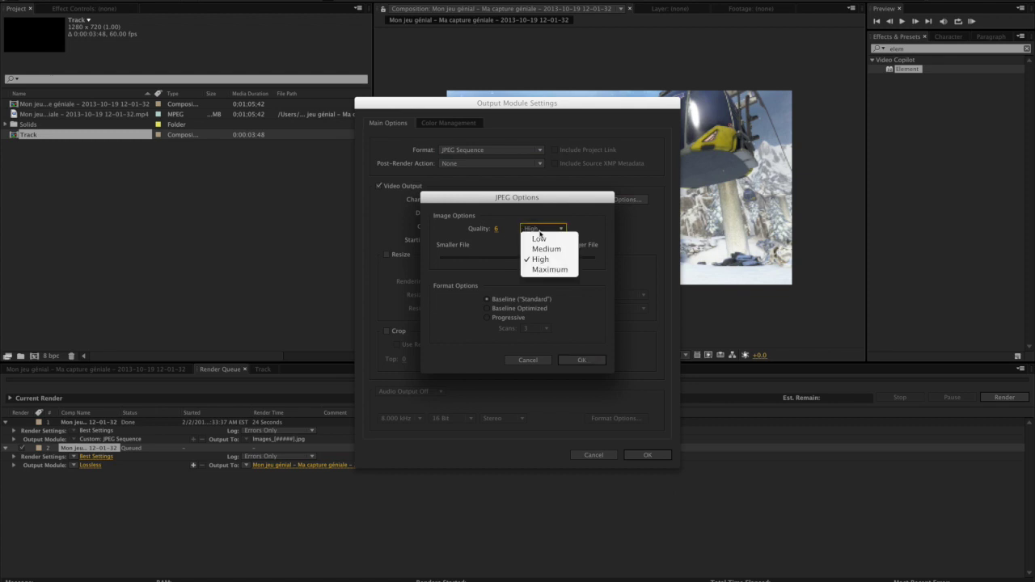
click(587, 312)
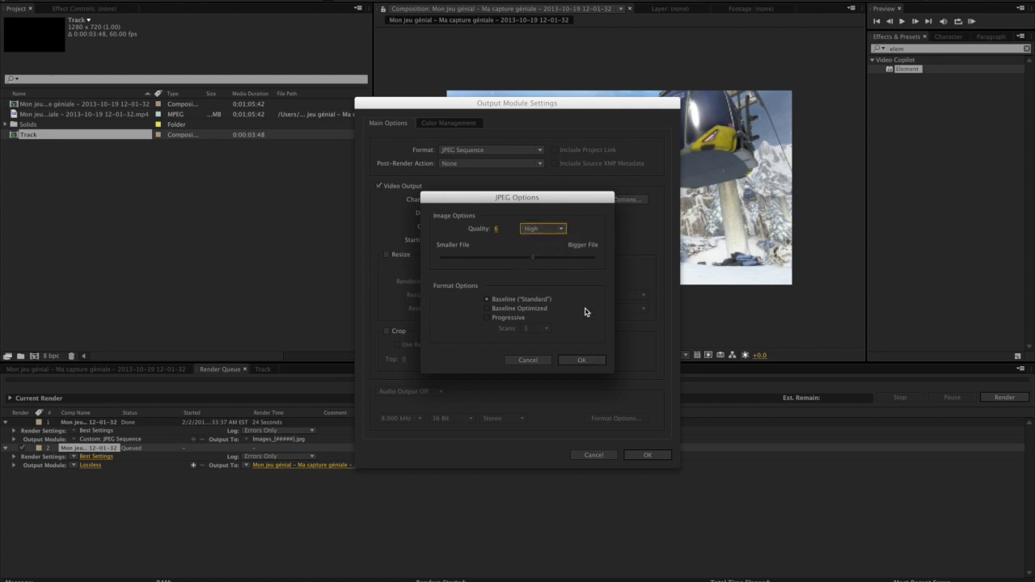
click(592, 361)
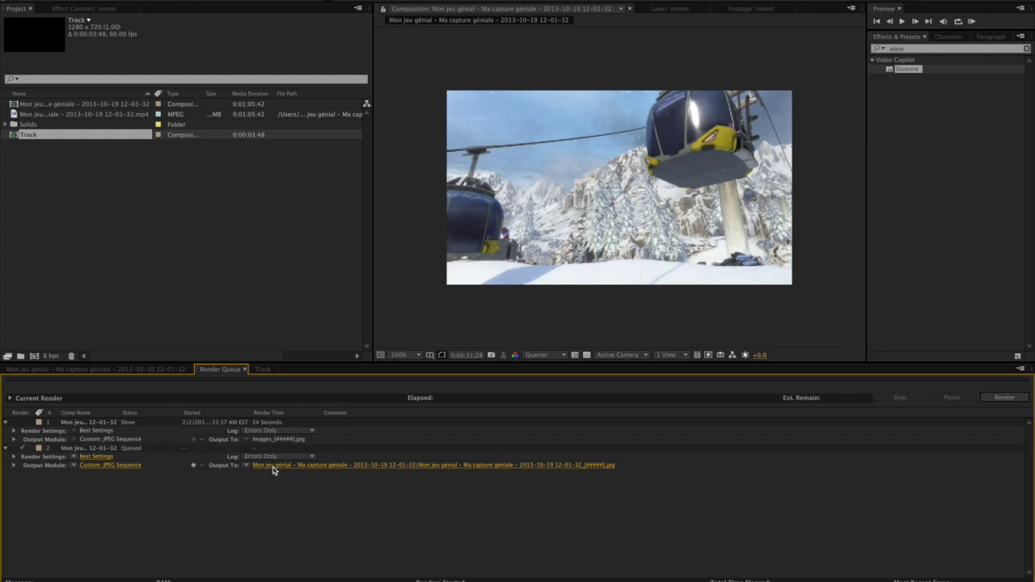
click(271, 467)
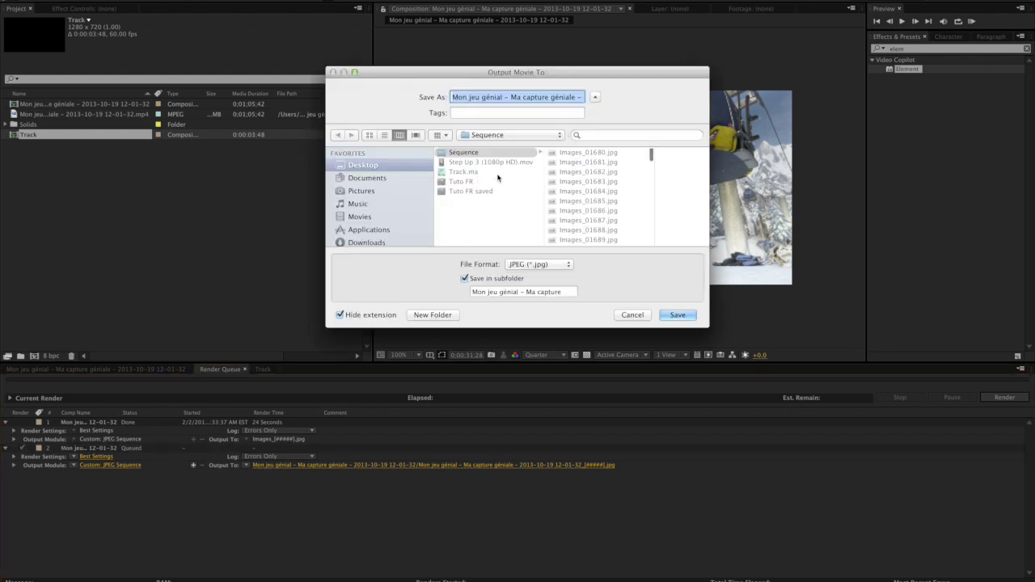
Step: Turn off saving into a subfolder and create a new Desktop folder named 'Sequence 2'
click(462, 219)
click(464, 278)
click(435, 314)
text(Sequence 2)
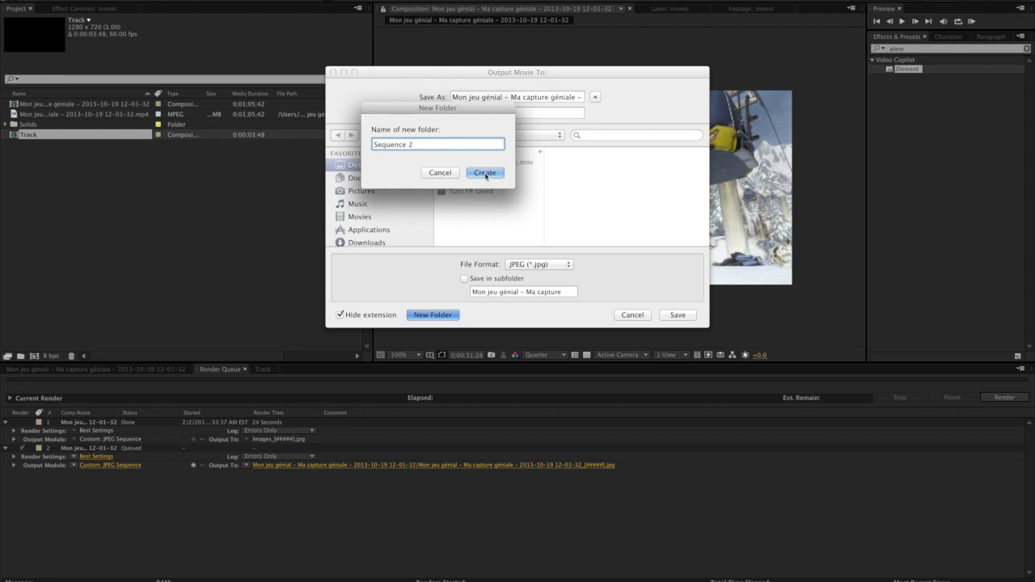
click(486, 173)
Step: Name the output file 'Images' and render the JPEG frames
click(534, 97)
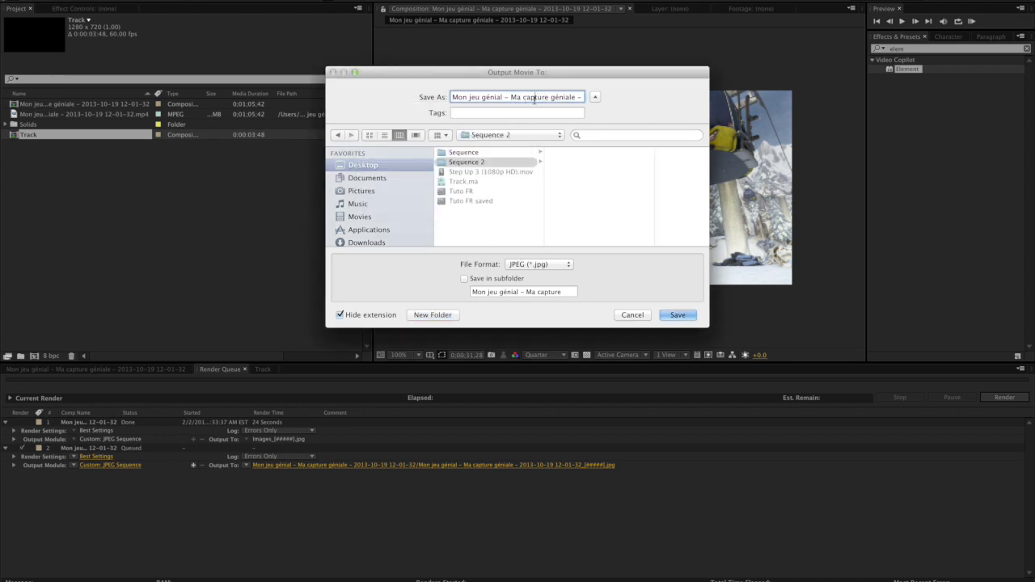
key(super+a)
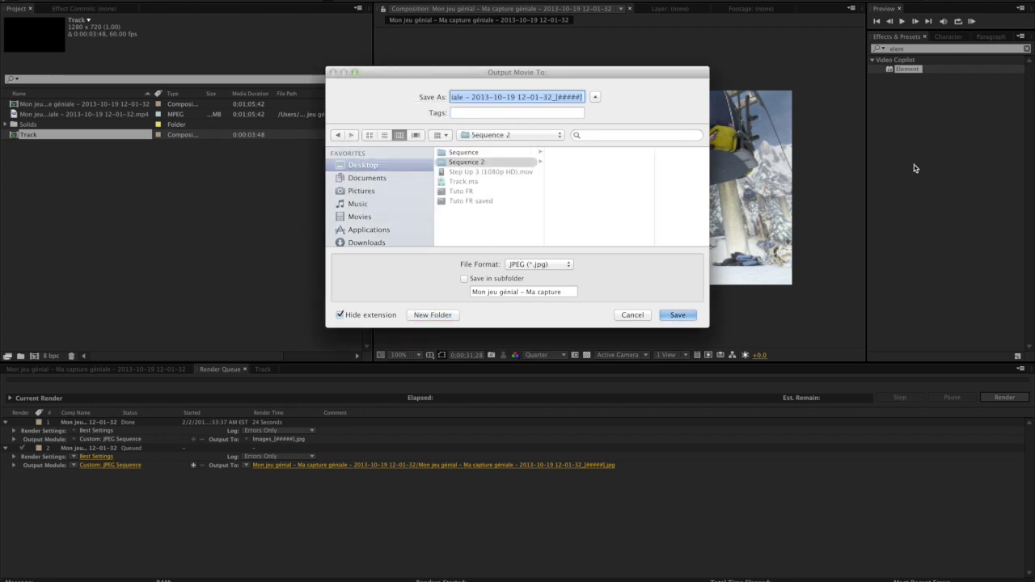
text(Images)
key(Return)
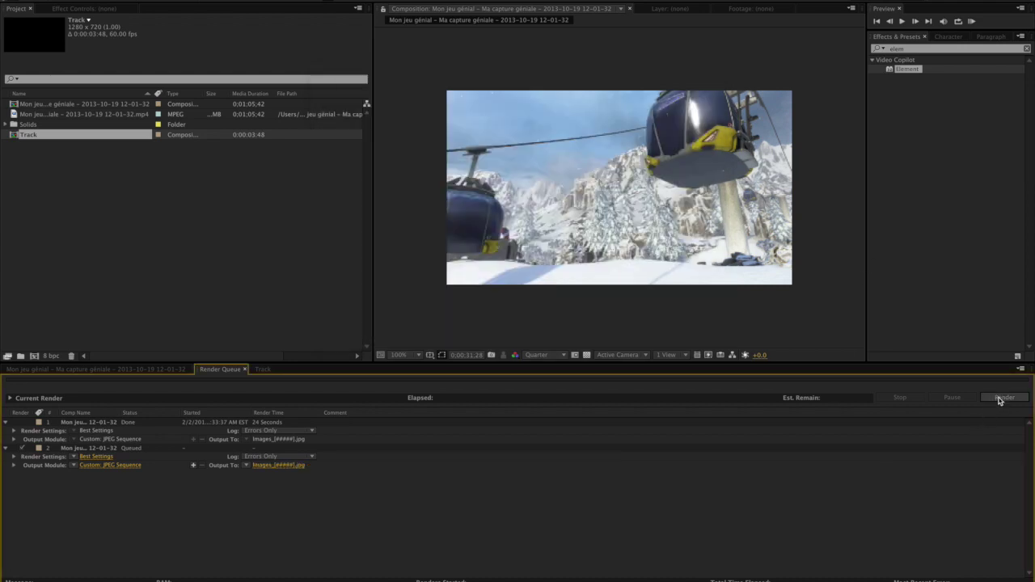
click(1000, 399)
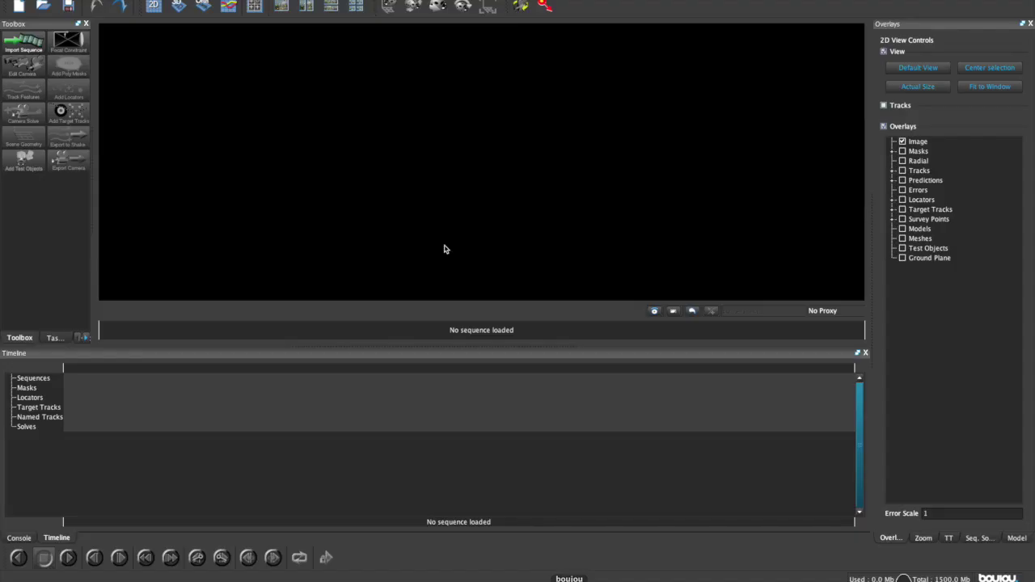
Step: Import the image sequence starting from images_01681.jpg in Desktop/Sequence 2
click(24, 44)
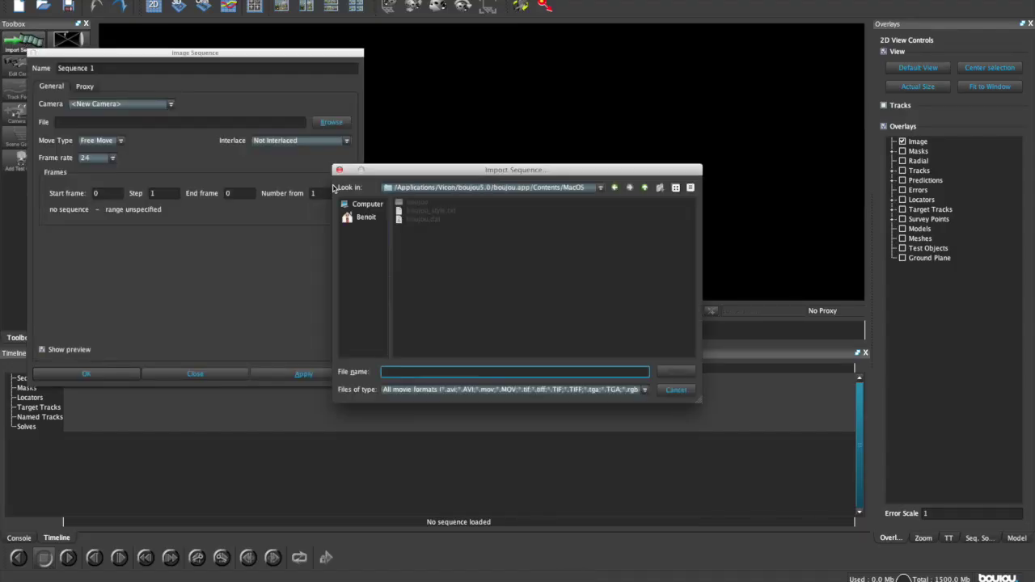
click(366, 218)
double_click(419, 219)
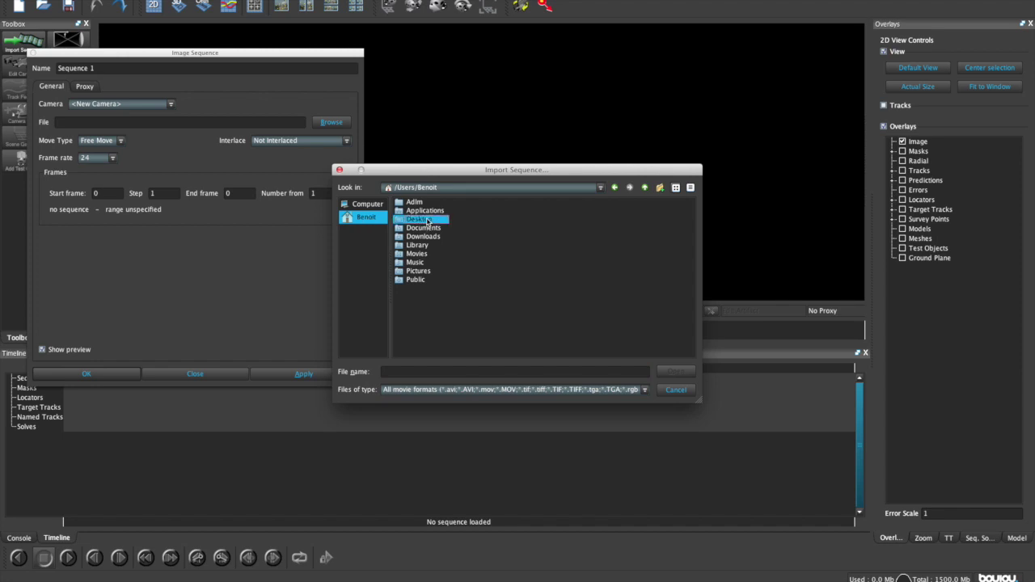
double_click(427, 211)
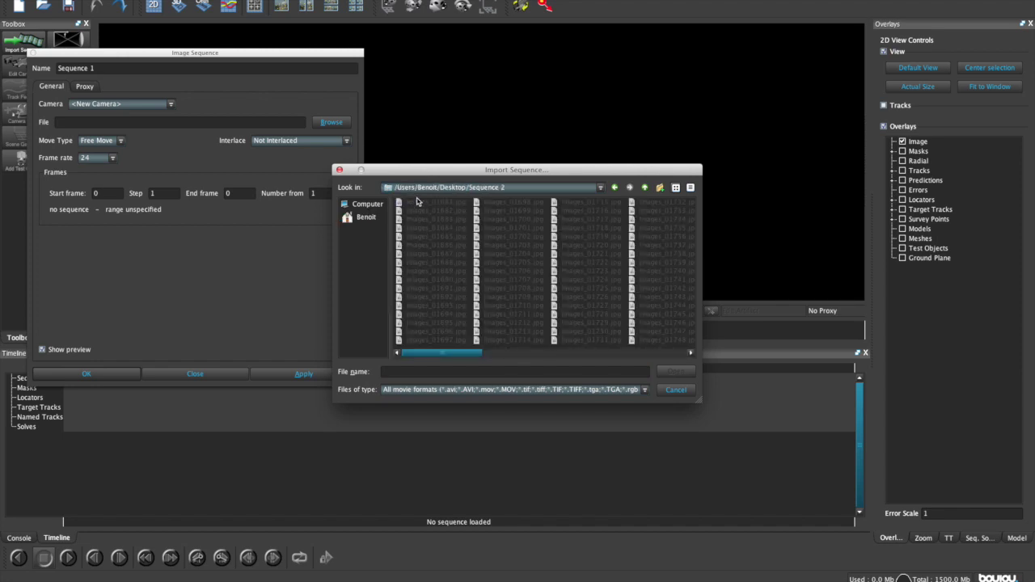
click(428, 202)
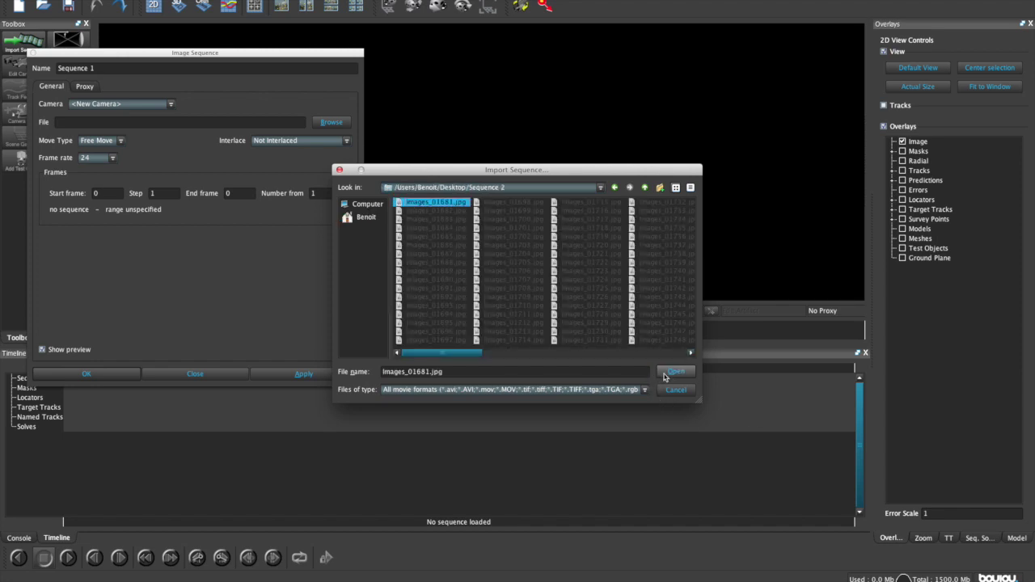
click(668, 374)
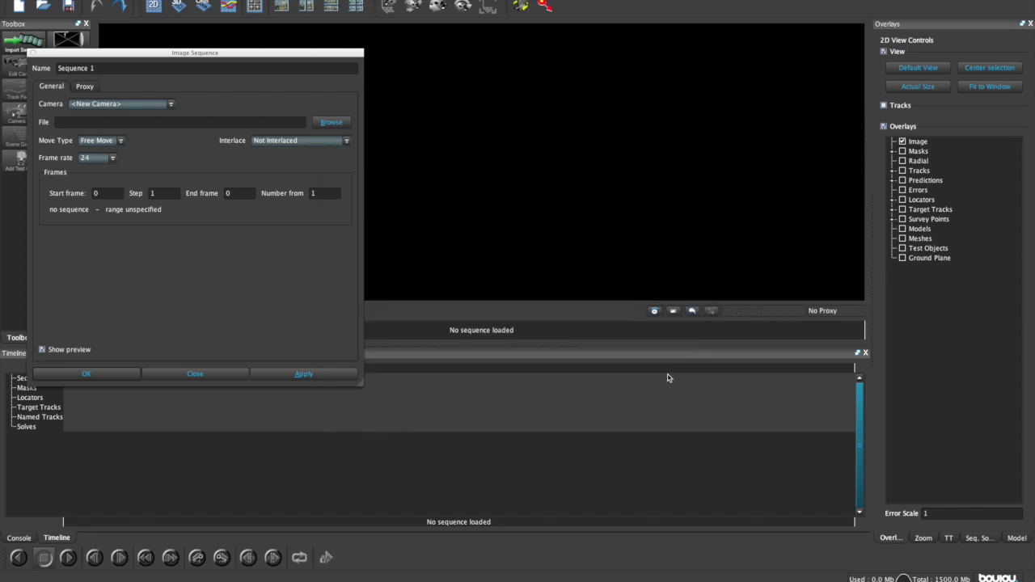
Step: Set the sequence frame rate to 59.94 fps and apply the settings
click(105, 157)
click(99, 232)
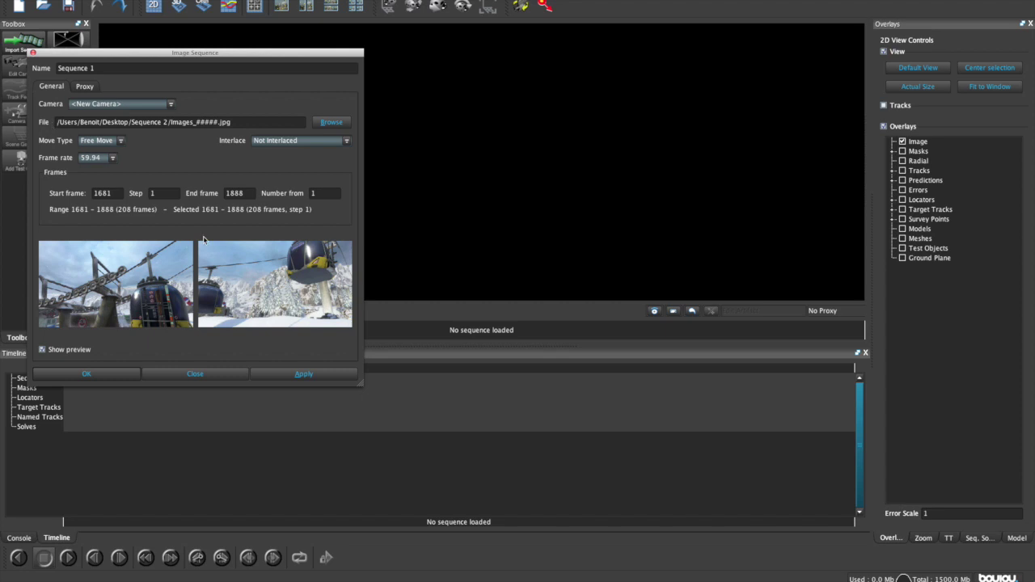
click(301, 376)
click(104, 159)
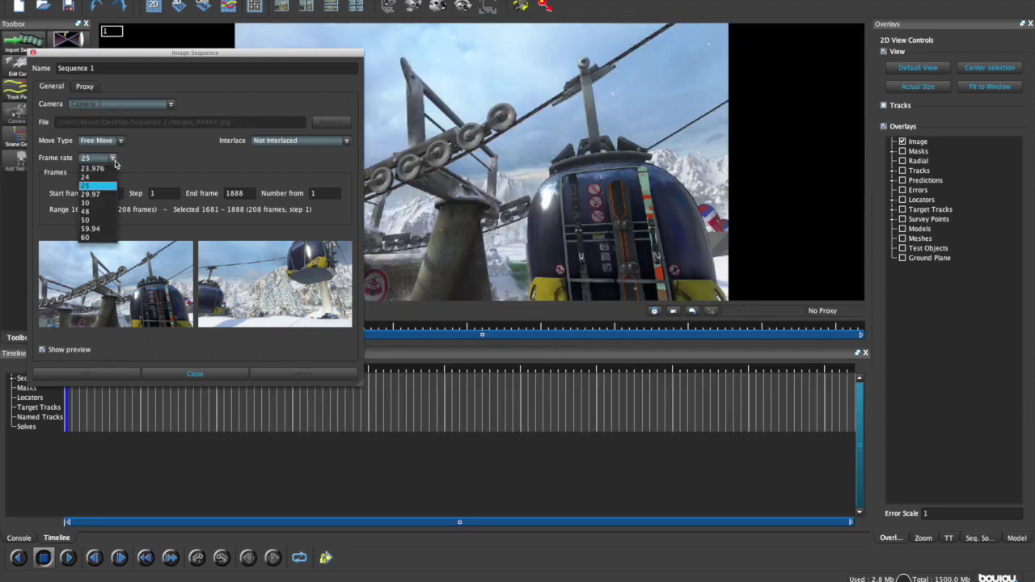
click(101, 232)
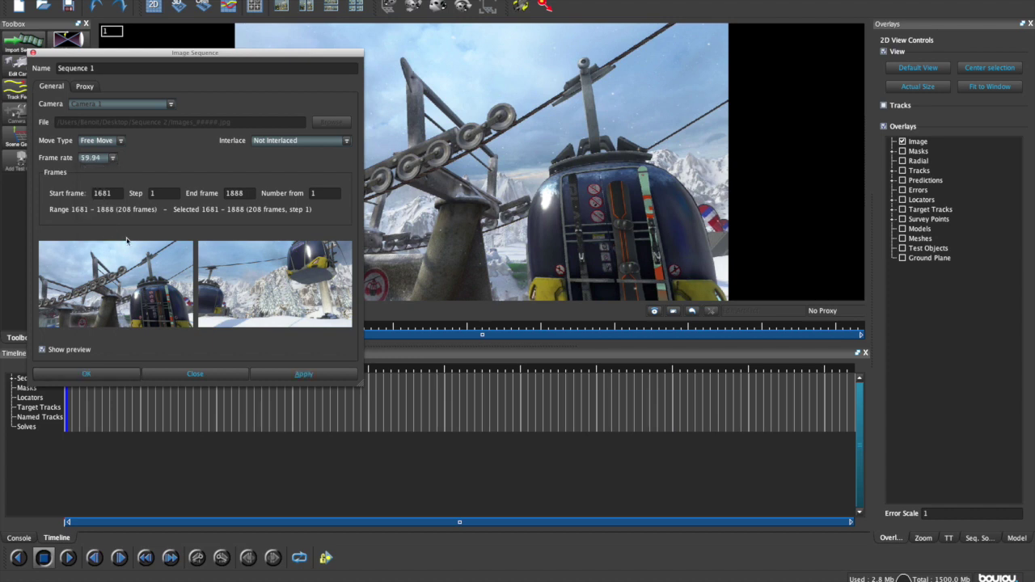
click(276, 379)
click(212, 377)
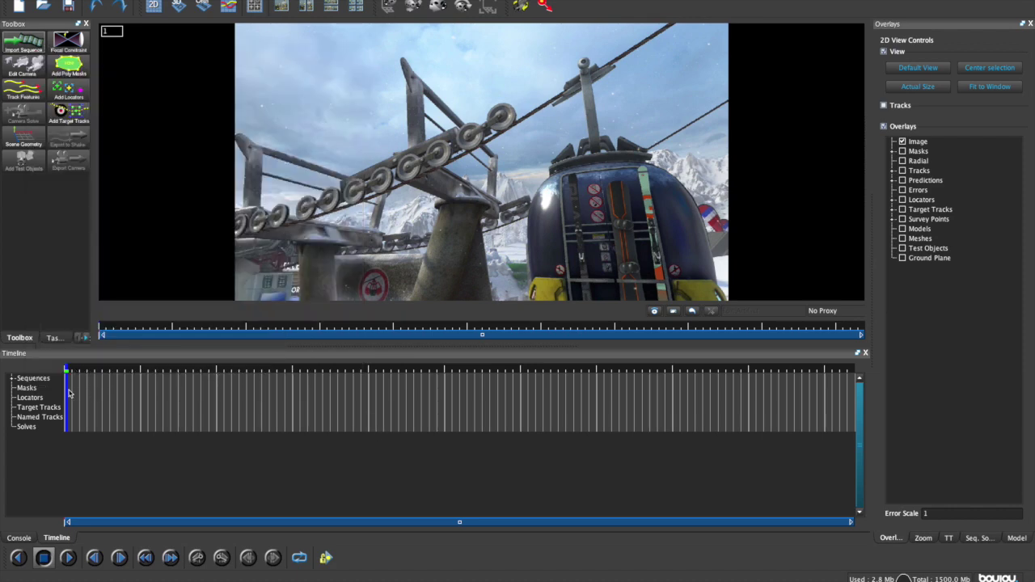
Step: Scrub through the gondola footage, checking frames 171, 70, 1, 84 and 97
drag(70, 394, 730, 403)
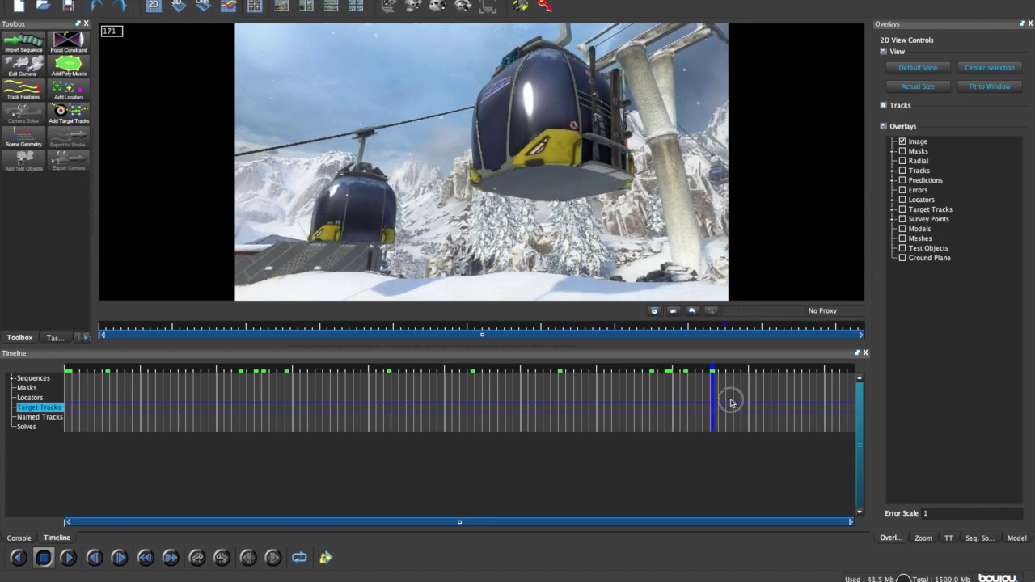
drag(731, 403, 329, 398)
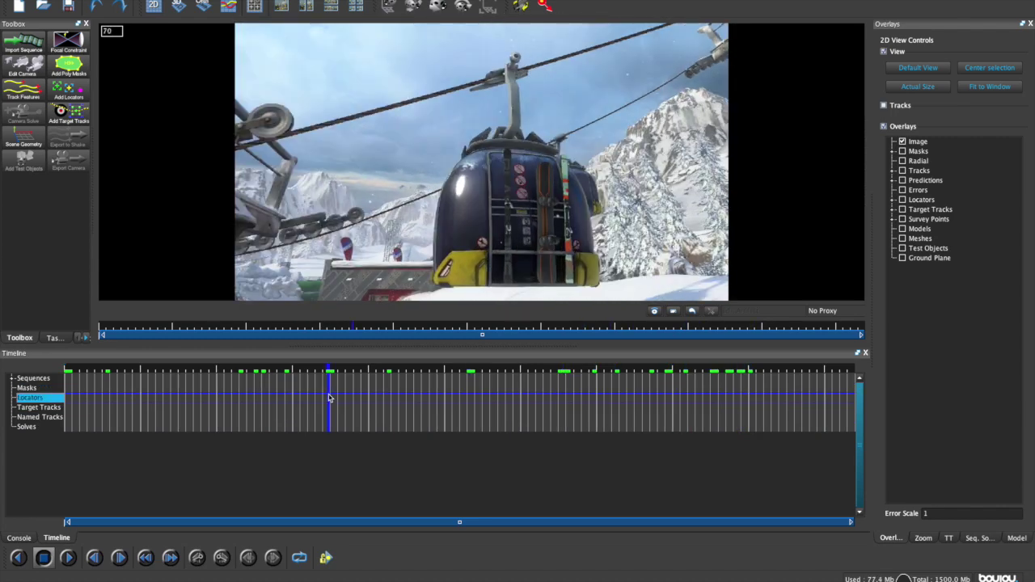
click(72, 378)
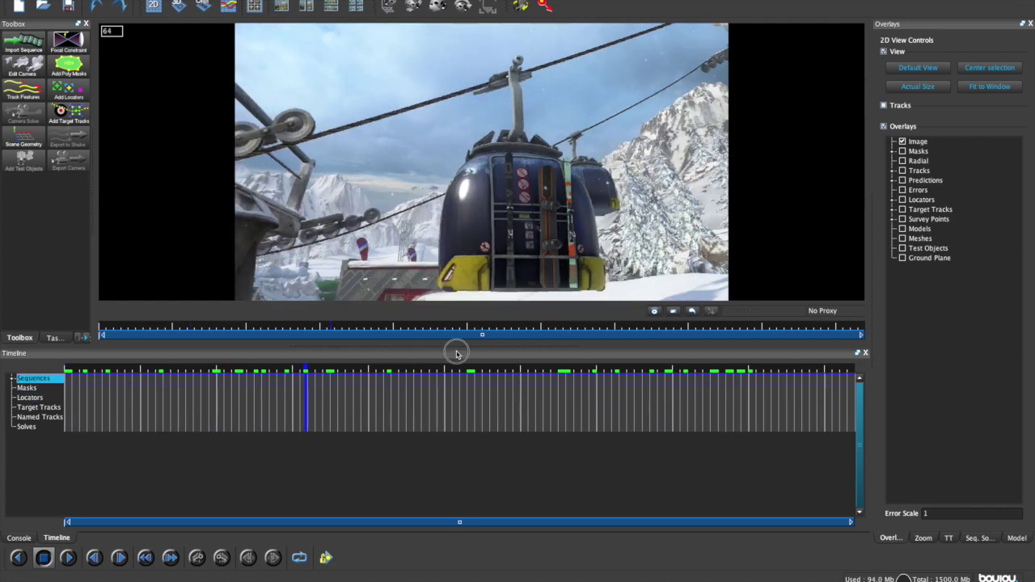
click(381, 389)
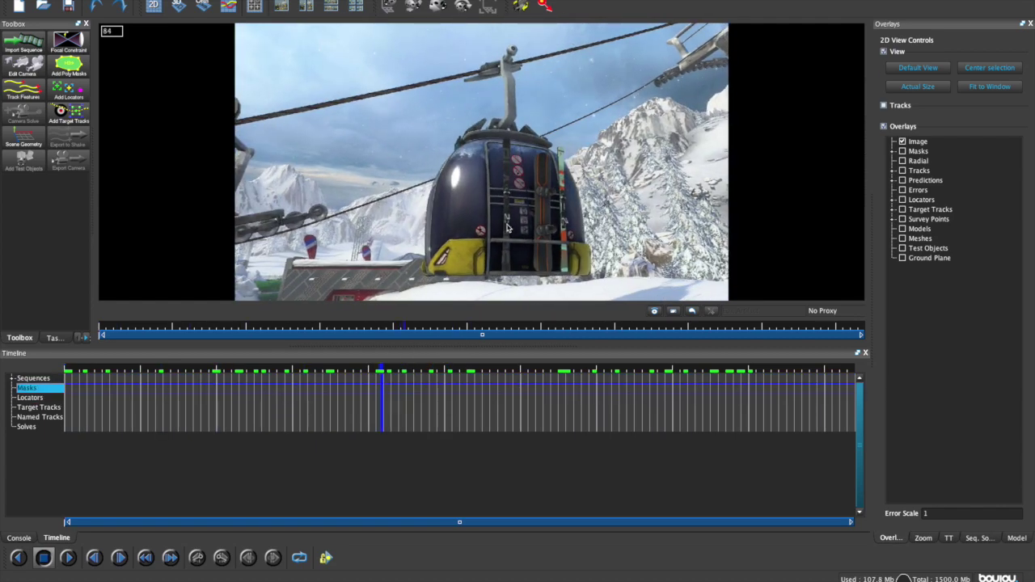
scroll(507, 228, down, 1)
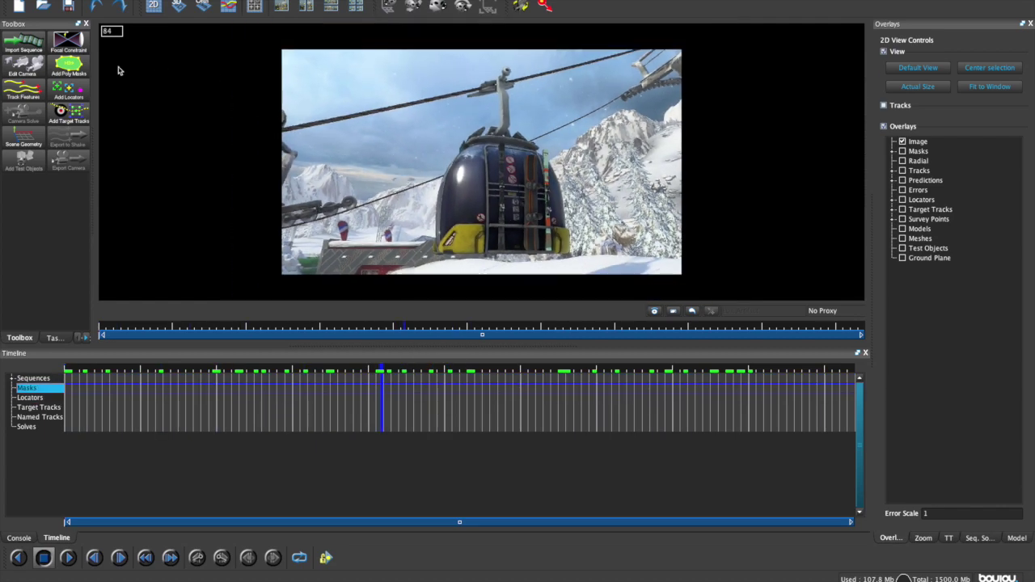
drag(374, 404, 433, 410)
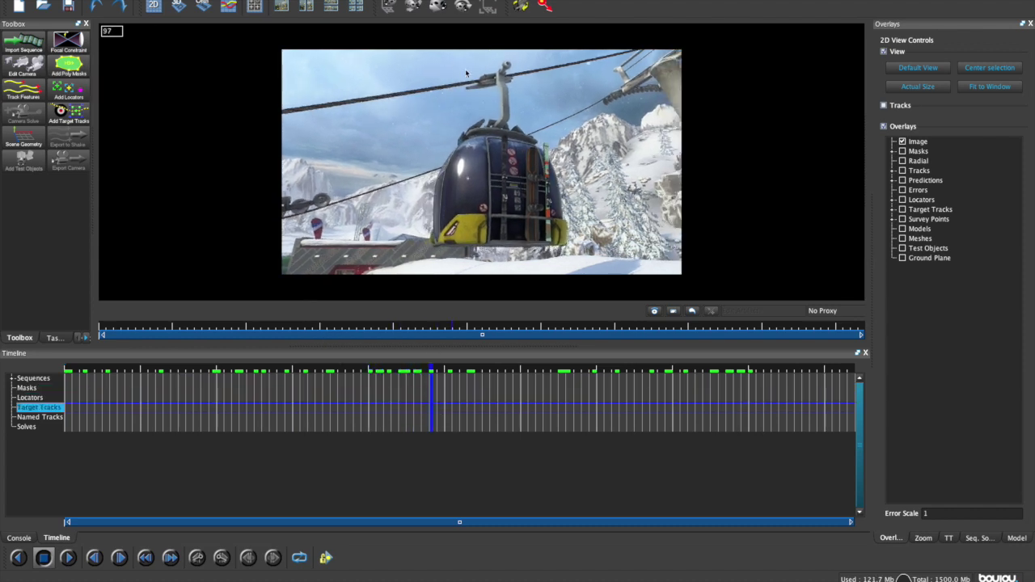
click(69, 65)
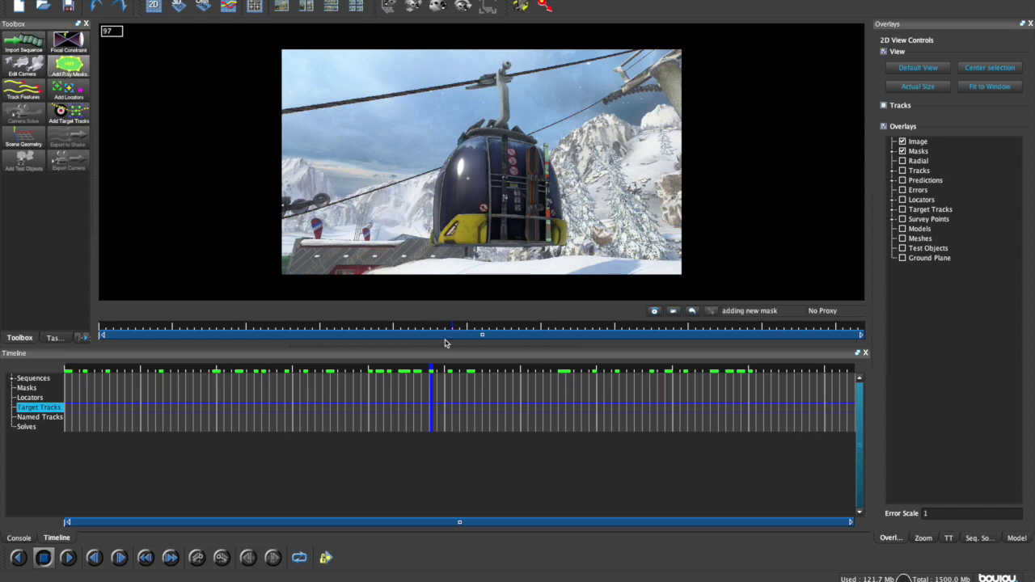
Step: Outline the gondola and its hanger with a closed polygon mask at frame 97
click(469, 70)
click(462, 116)
click(429, 164)
click(418, 236)
click(432, 258)
click(571, 253)
click(580, 237)
click(557, 139)
click(525, 118)
click(515, 89)
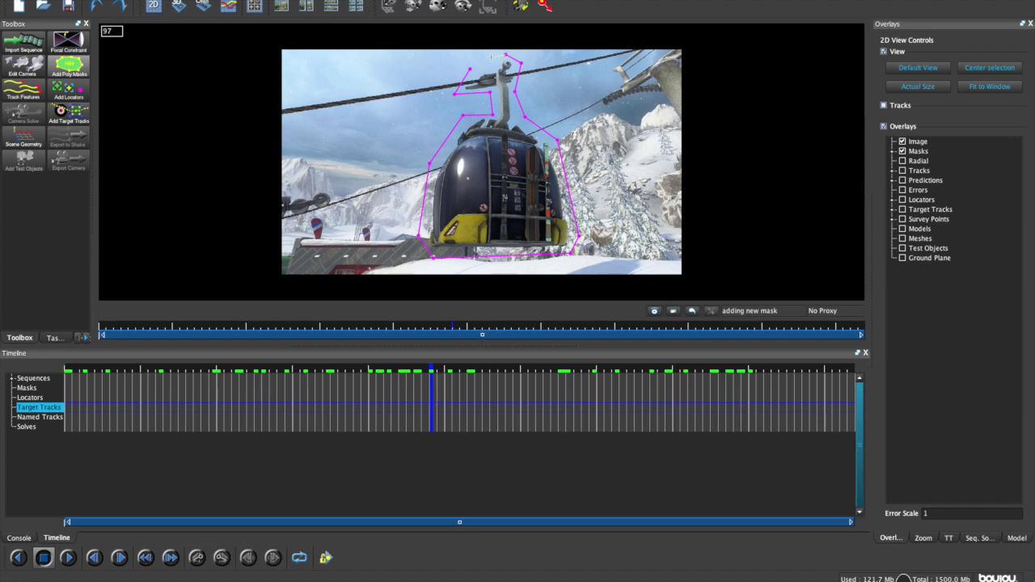
click(471, 69)
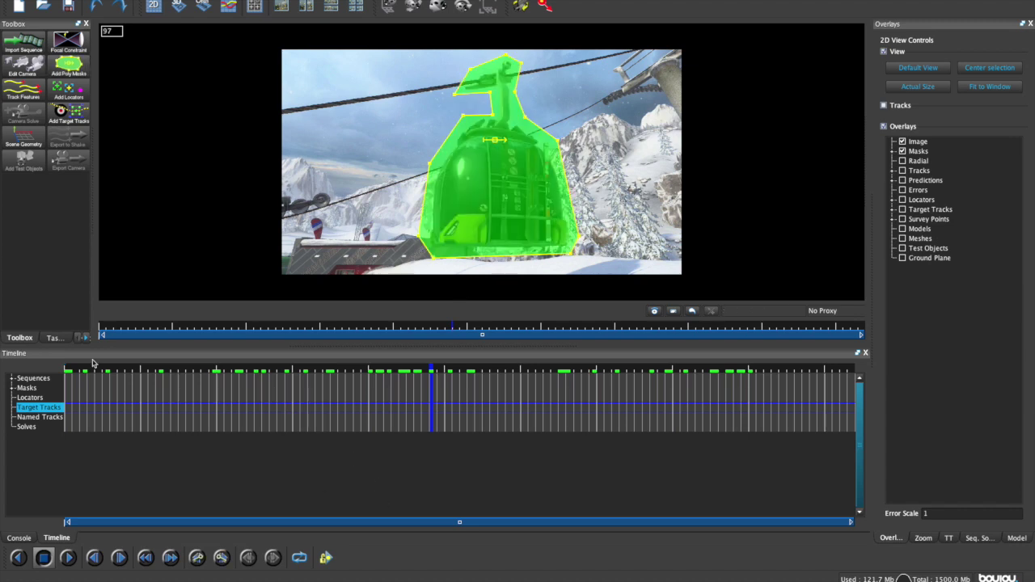
Step: Expand the Masks list and open the Mask 1 properties
click(13, 389)
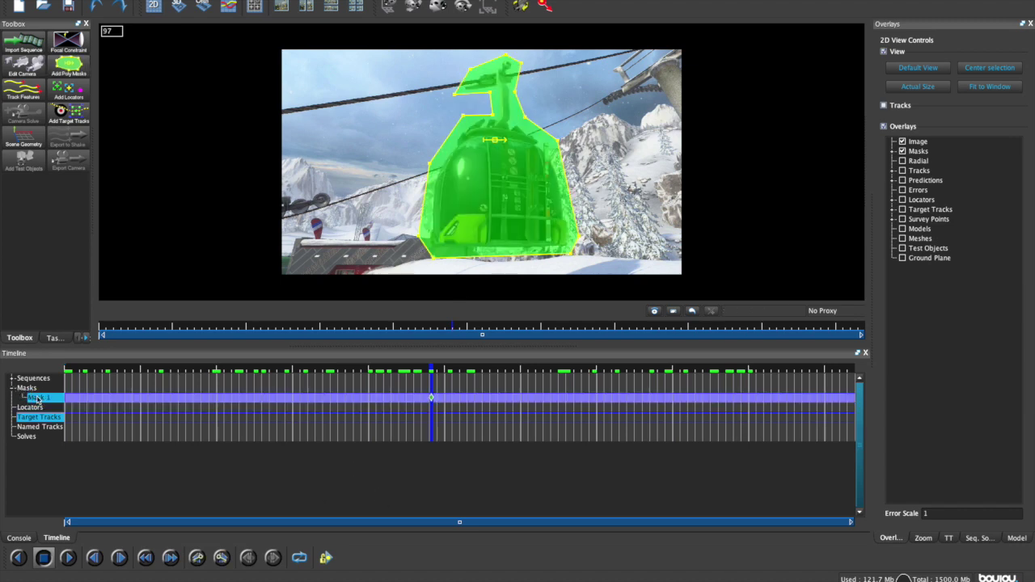
right_click(39, 400)
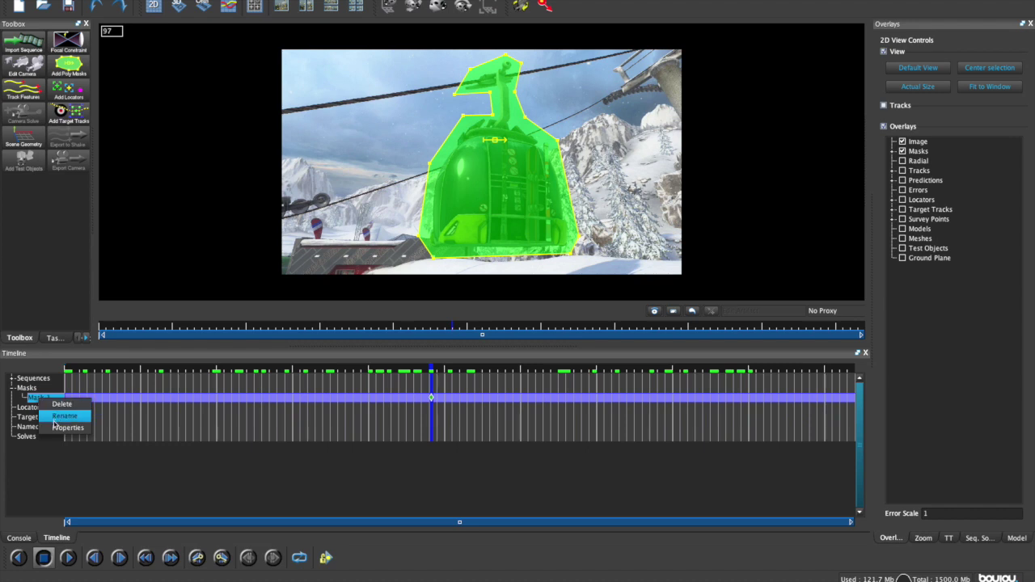
click(57, 429)
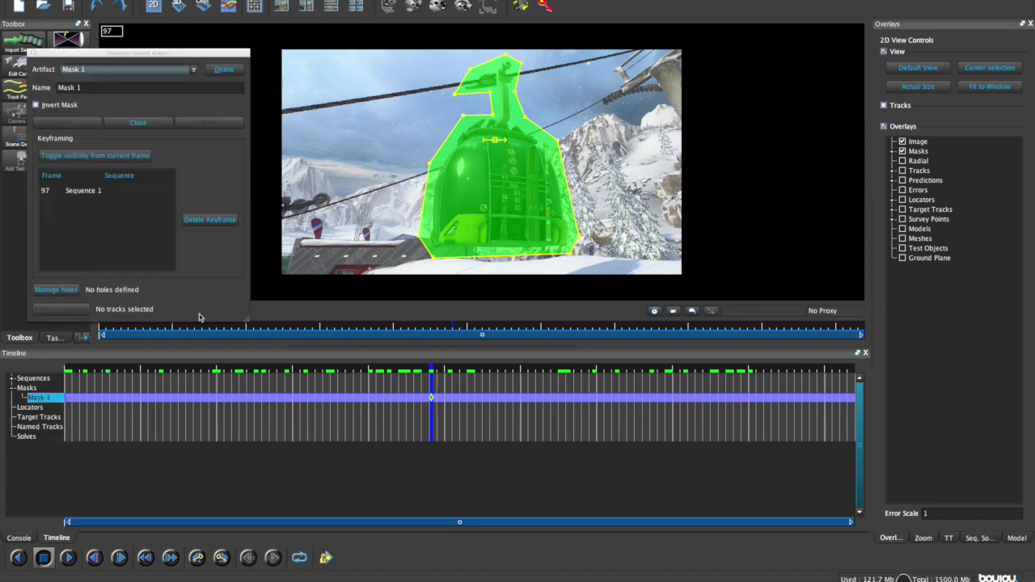
Step: Tick Invert Mask for Mask 1 and close its properties
click(55, 106)
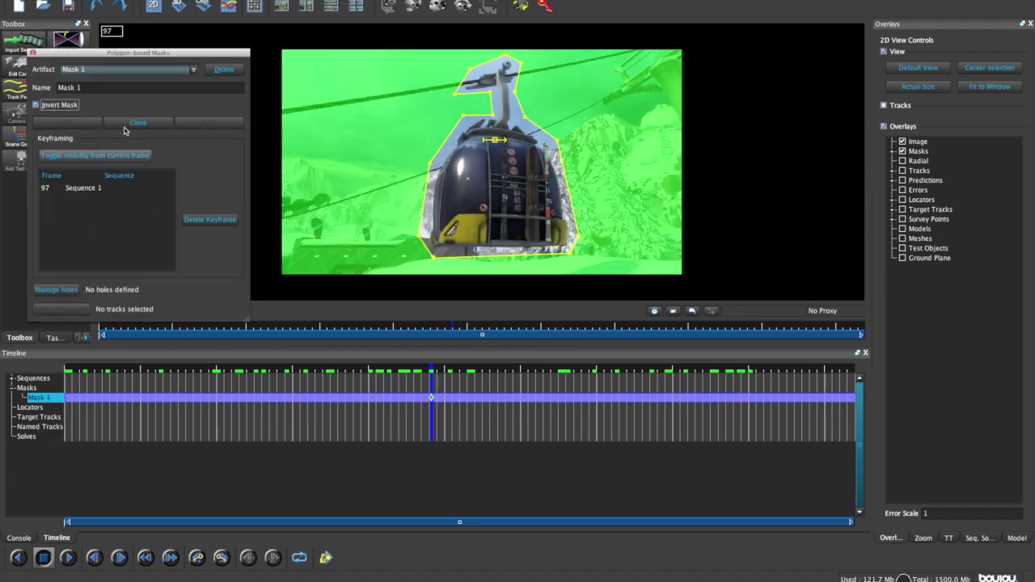
click(131, 124)
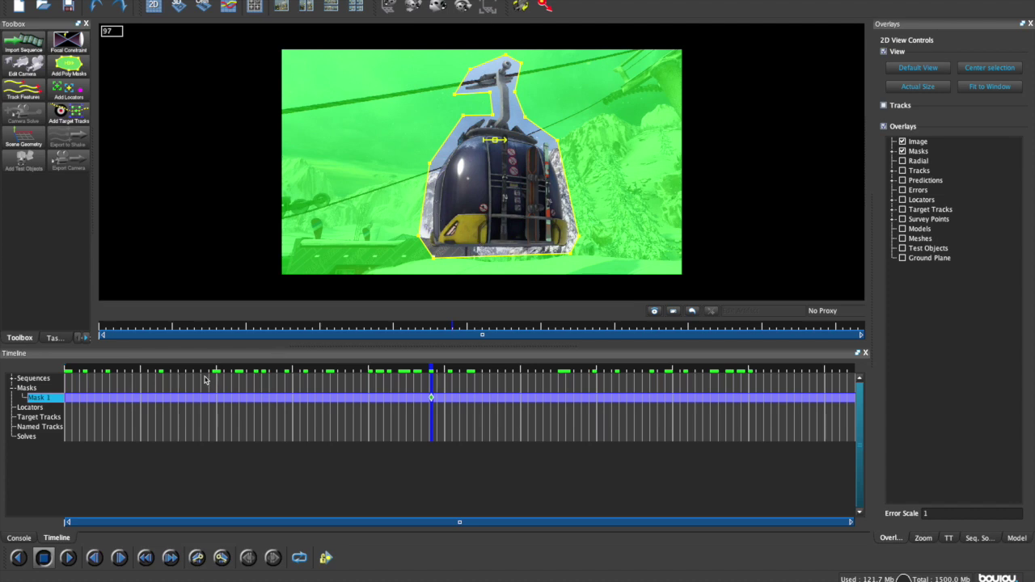
Step: Move and reshape Mask 1 onto the gondola in an earlier frame, then recheck it across the shot
drag(433, 420, 304, 409)
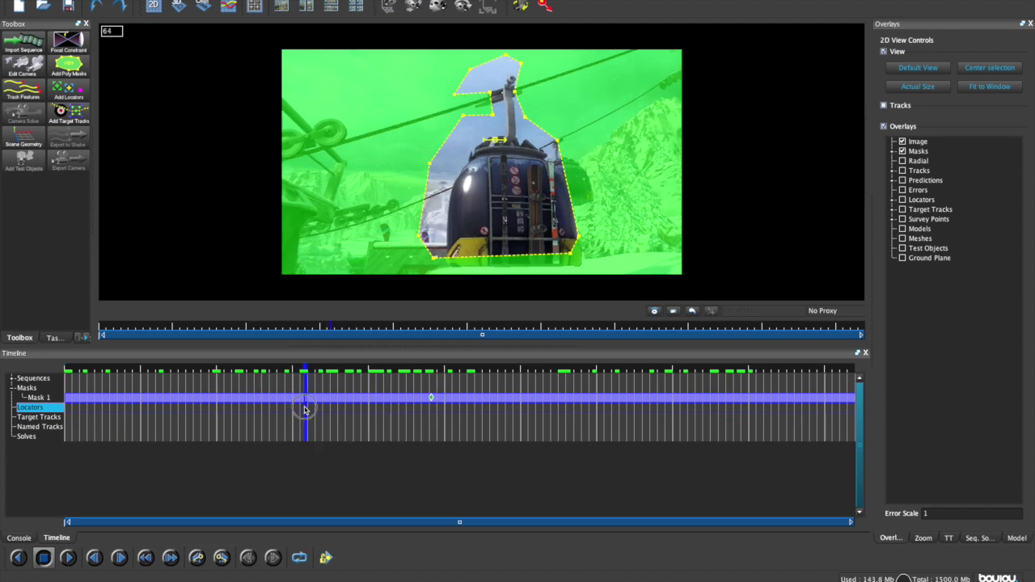
drag(496, 143, 504, 159)
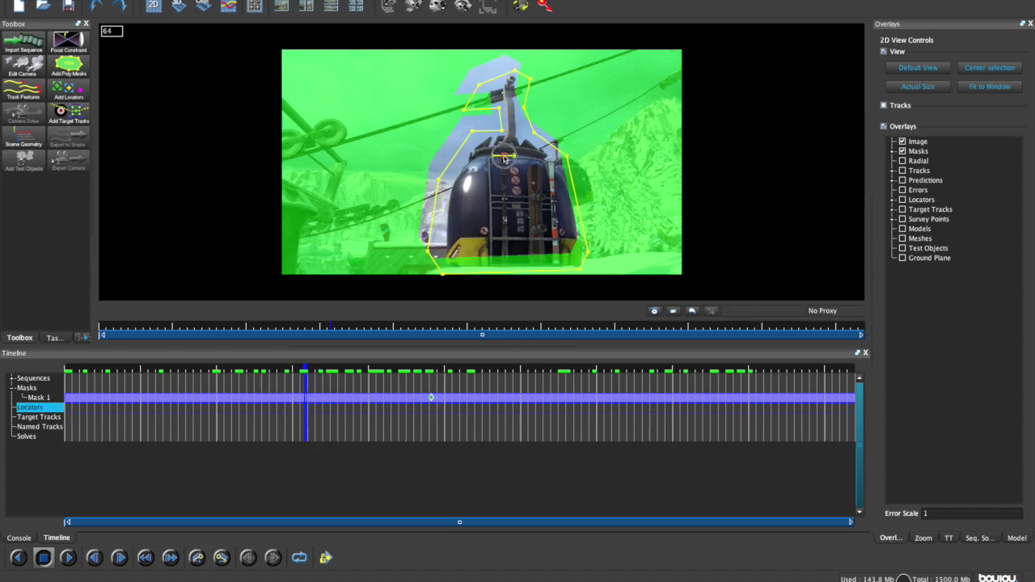
drag(466, 112, 465, 117)
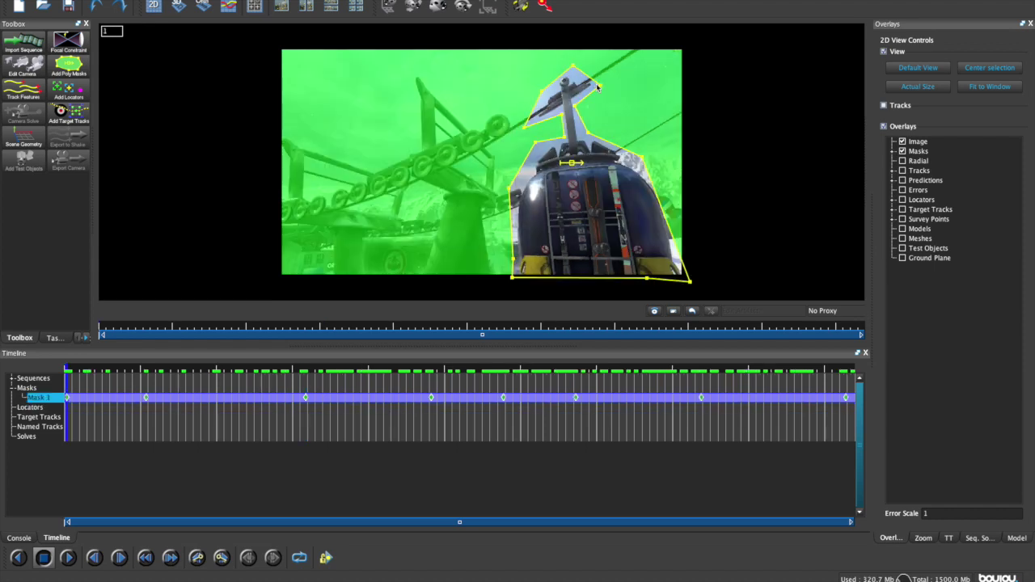
mouse_move(81, 394)
mouse_down()
mouse_move(139, 377)
mouse_move(282, 419)
mouse_move(412, 418)
mouse_move(675, 377)
mouse_move(768, 377)
mouse_up()
click(149, 395)
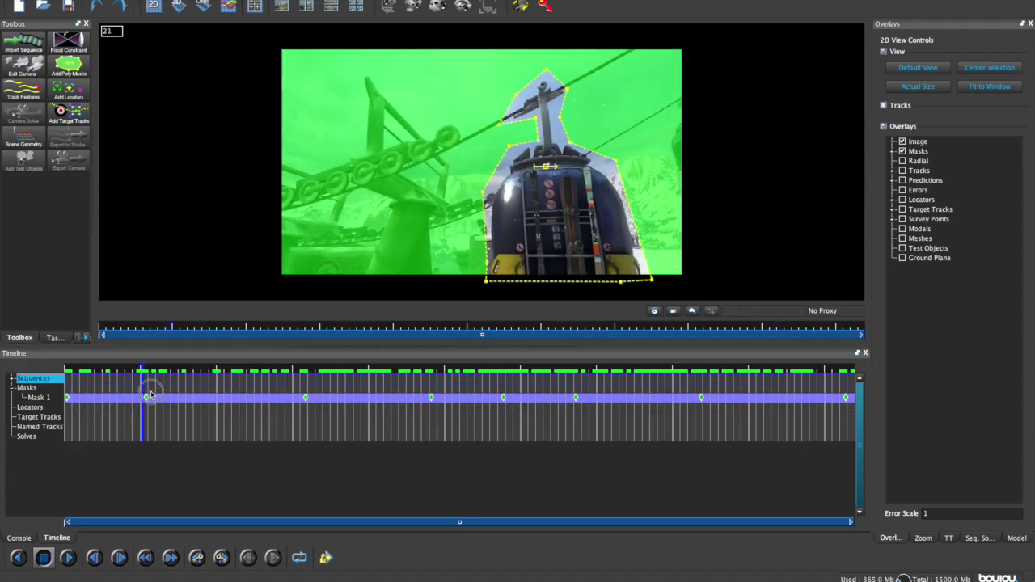
drag(150, 395, 69, 402)
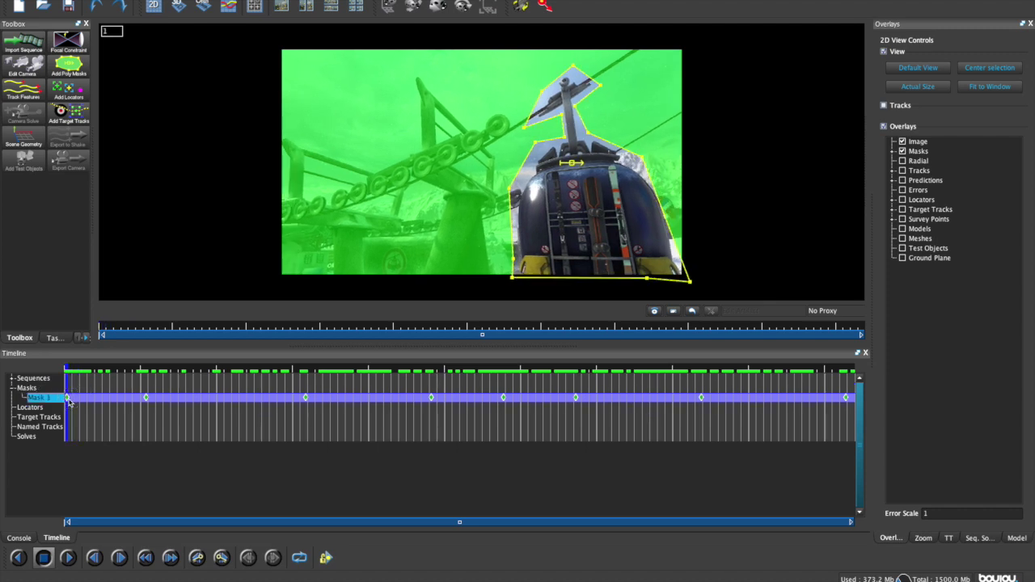
click(22, 89)
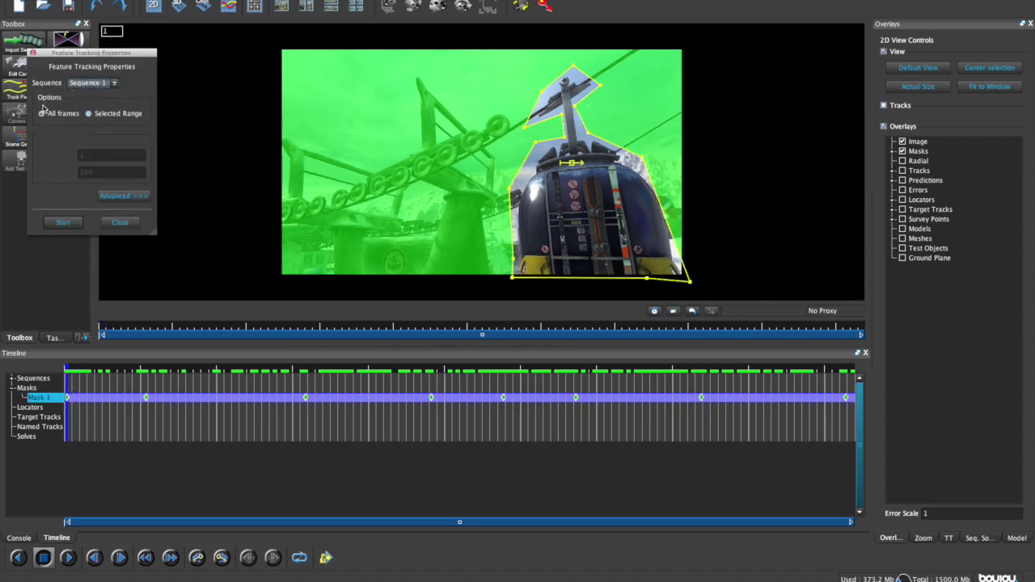
Step: Track features over all frames, then review the tracks at frame 64 and back at frame 1
click(123, 198)
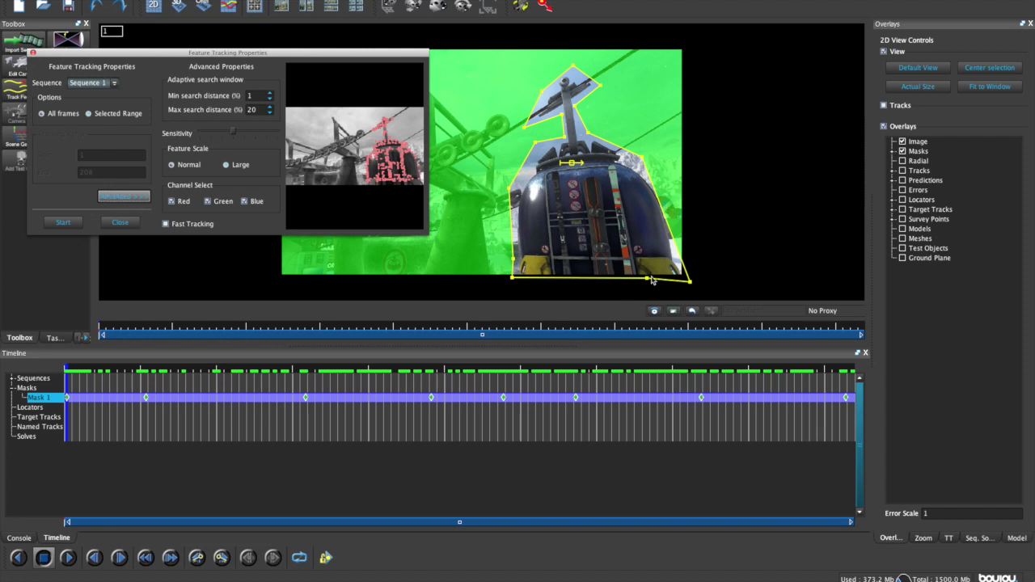
click(124, 200)
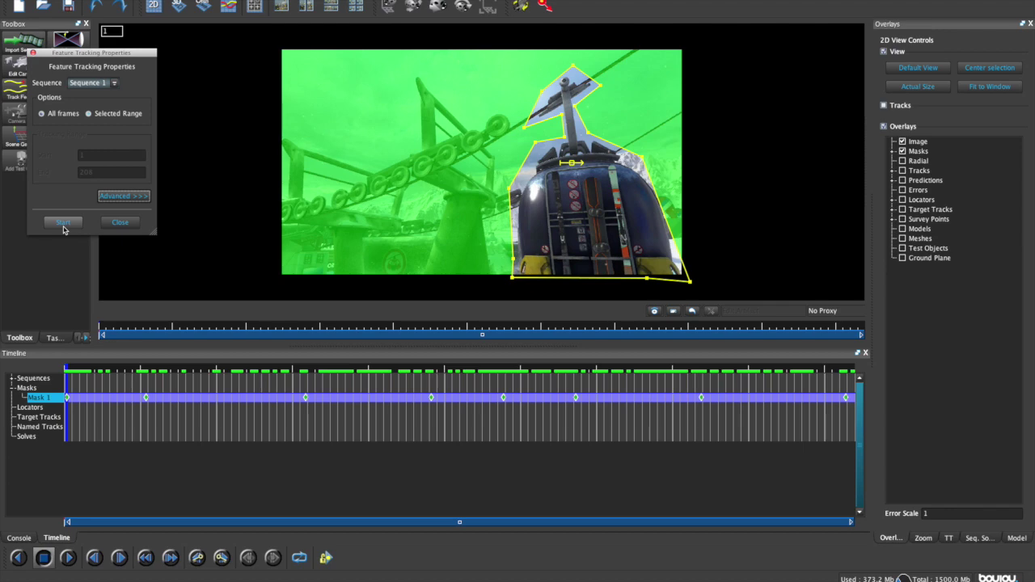
click(63, 227)
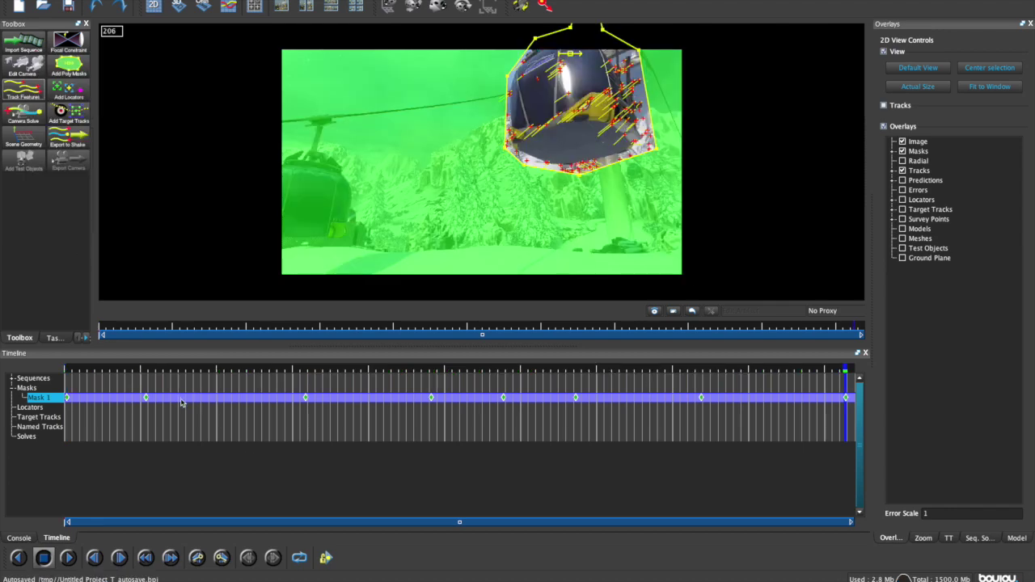
drag(181, 405, 381, 413)
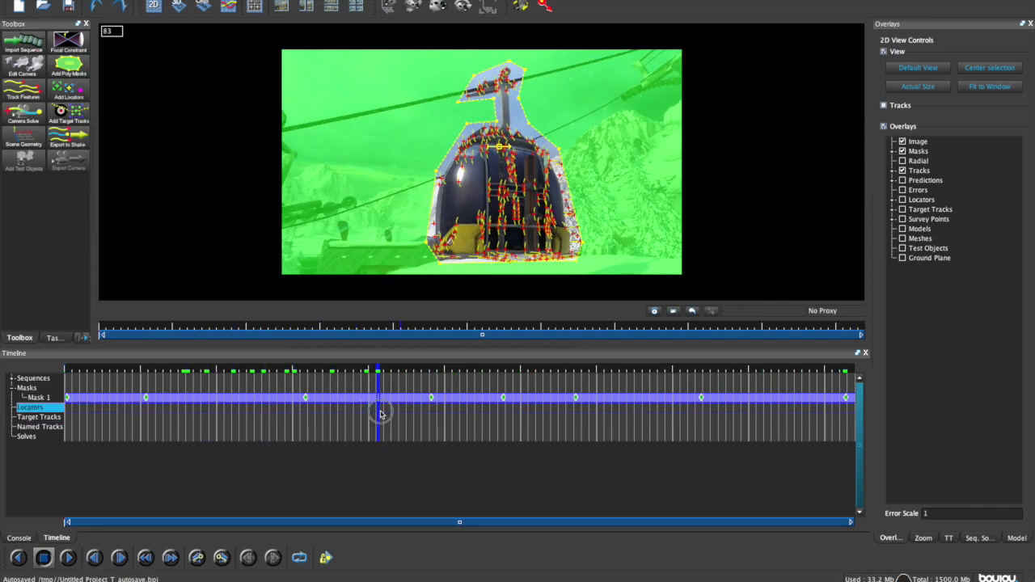
click(302, 437)
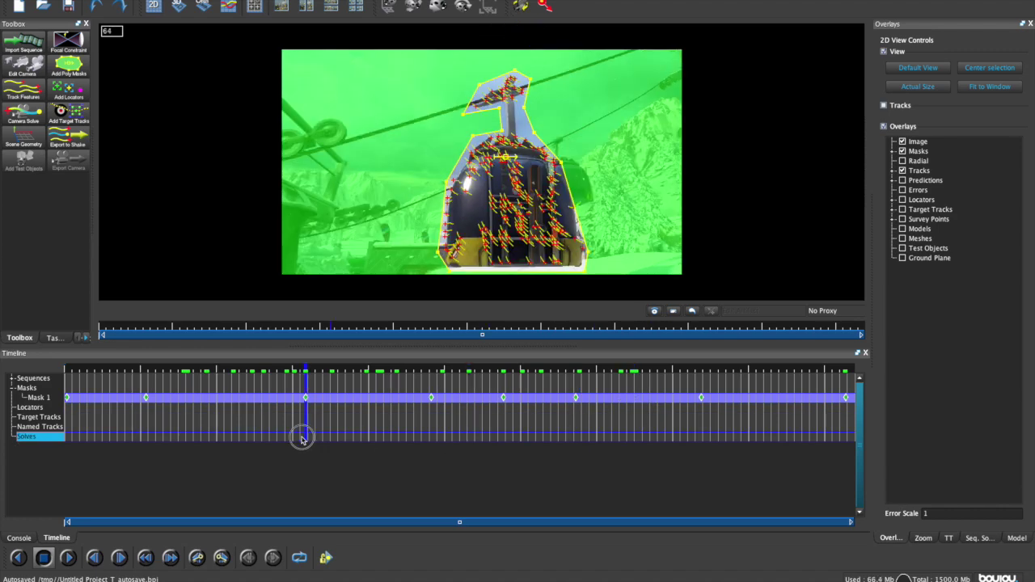
drag(301, 397, 66, 398)
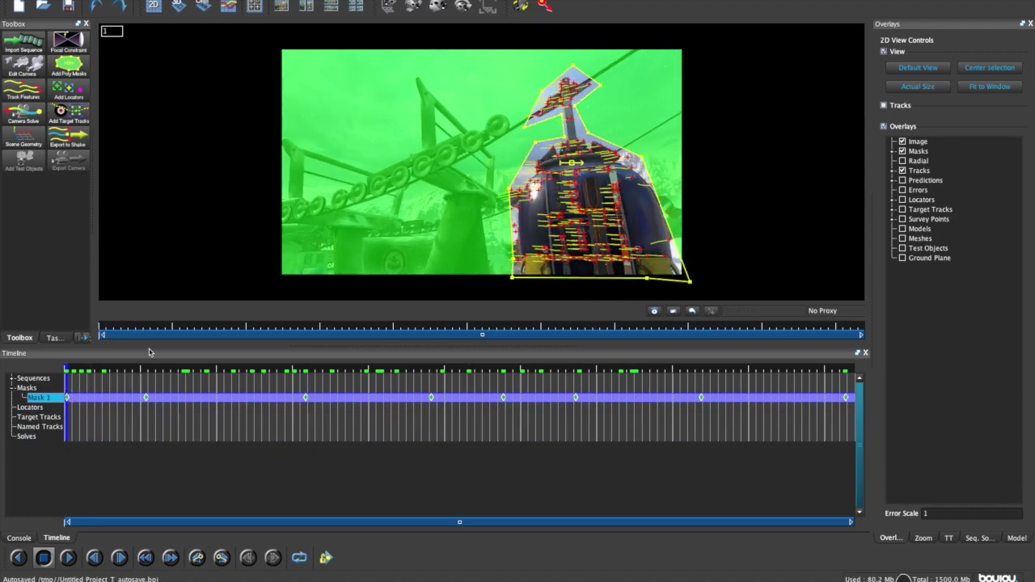
Step: Run a camera solve on Sequence 1 over all frames
click(38, 112)
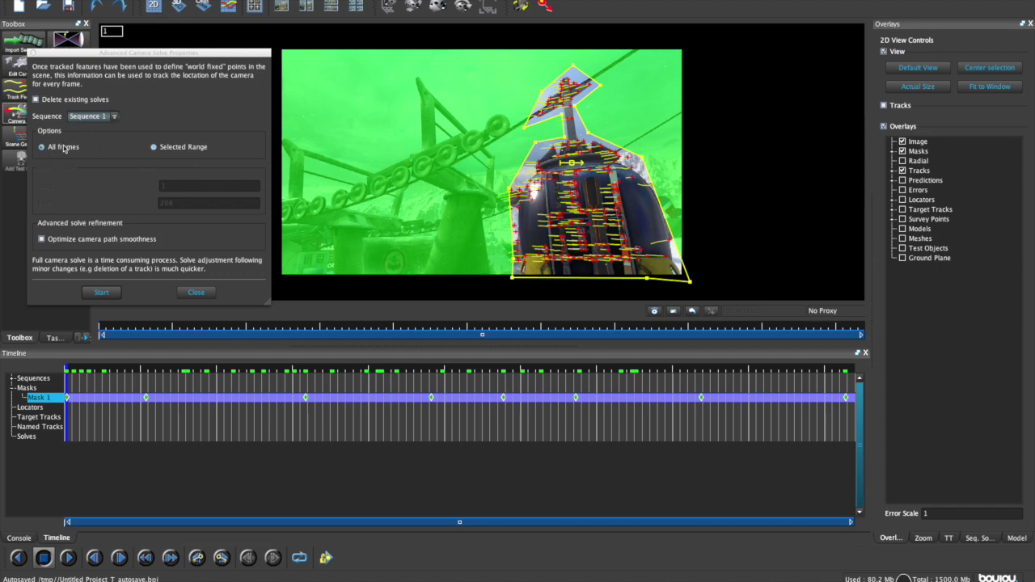
click(89, 117)
click(89, 126)
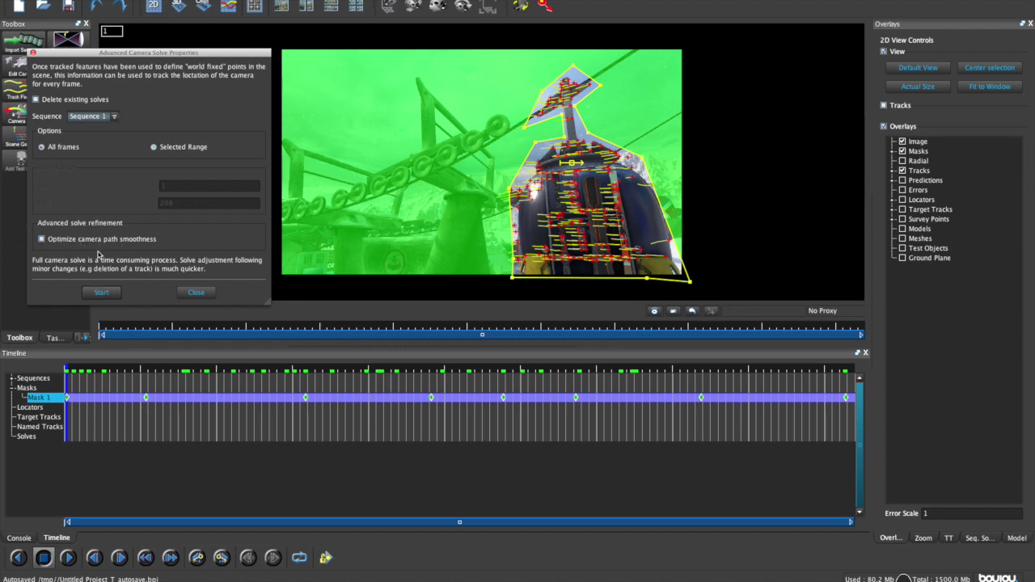
drag(159, 53, 224, 80)
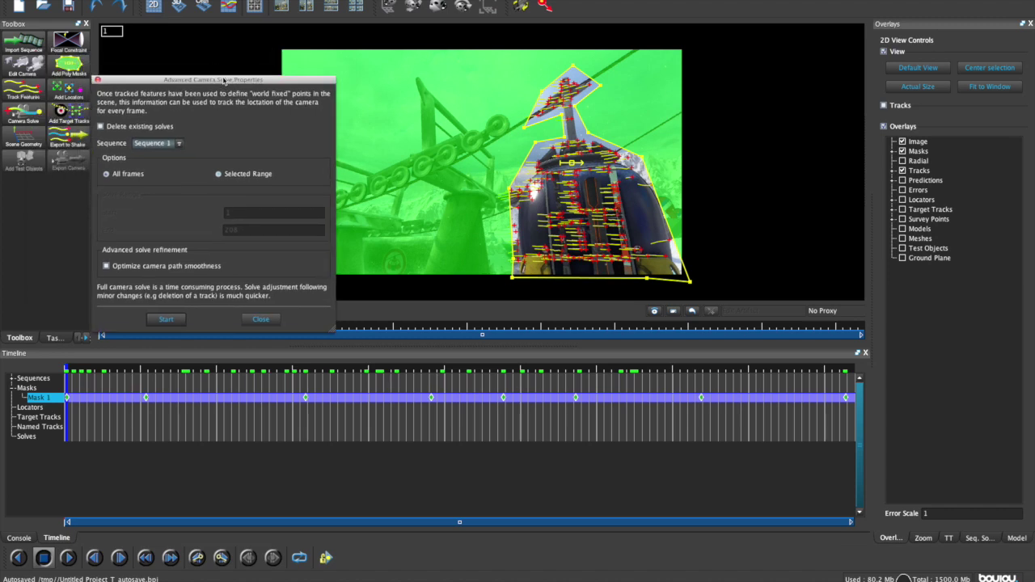
click(168, 321)
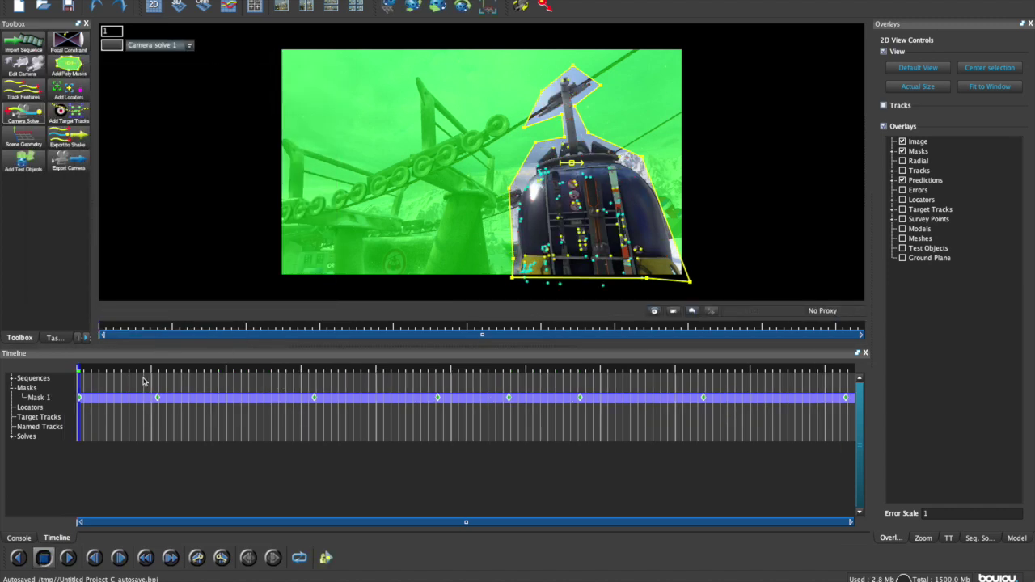
Step: Delete the stray predicted points floating to the right of the image
drag(82, 379, 493, 378)
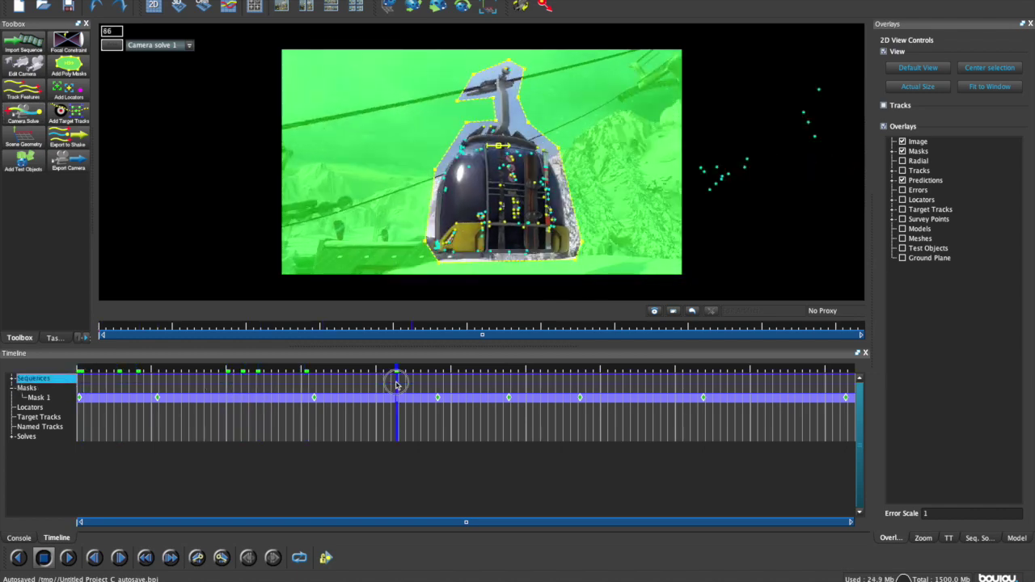
drag(493, 379, 407, 378)
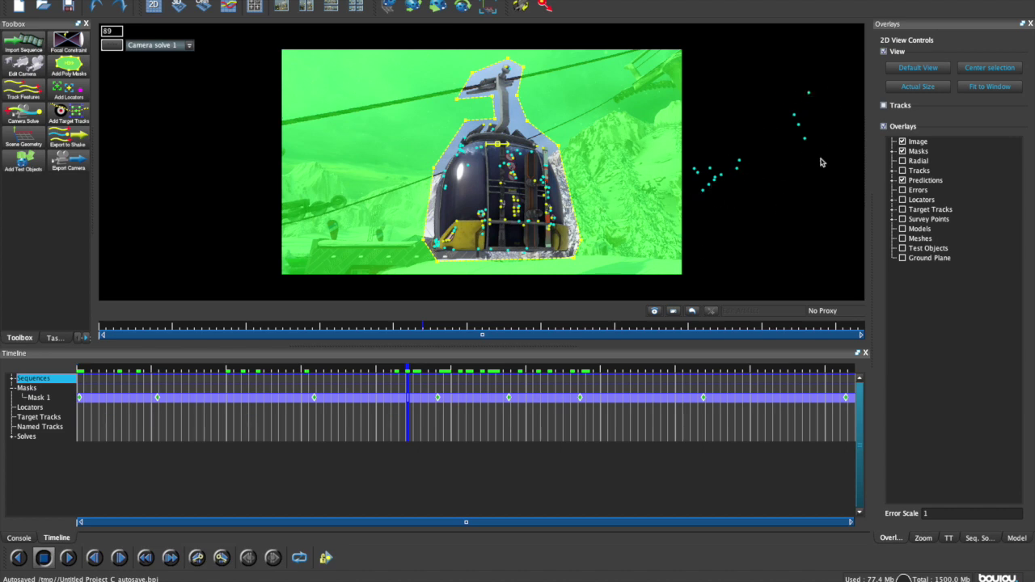
click(708, 190)
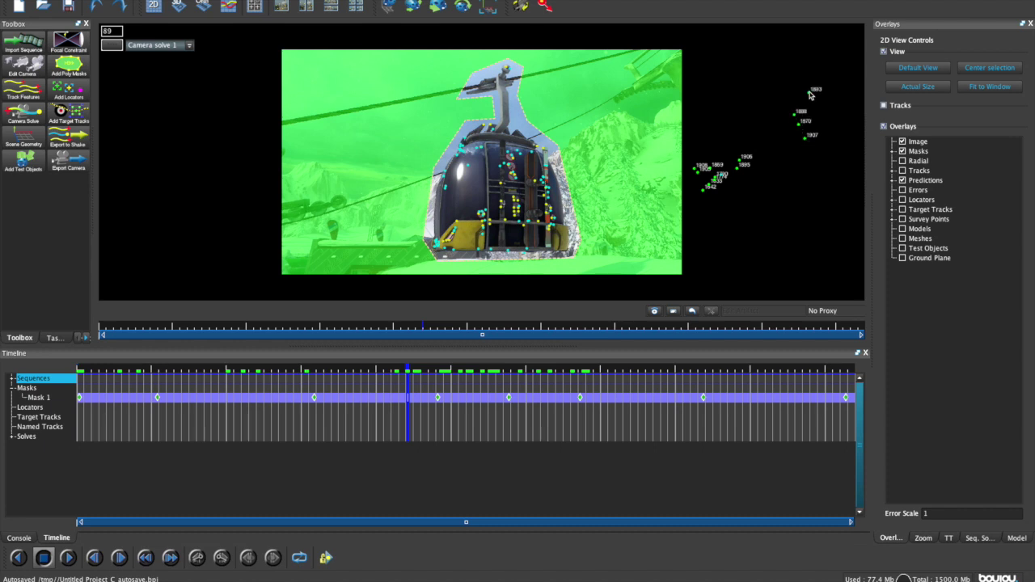
right_click(810, 94)
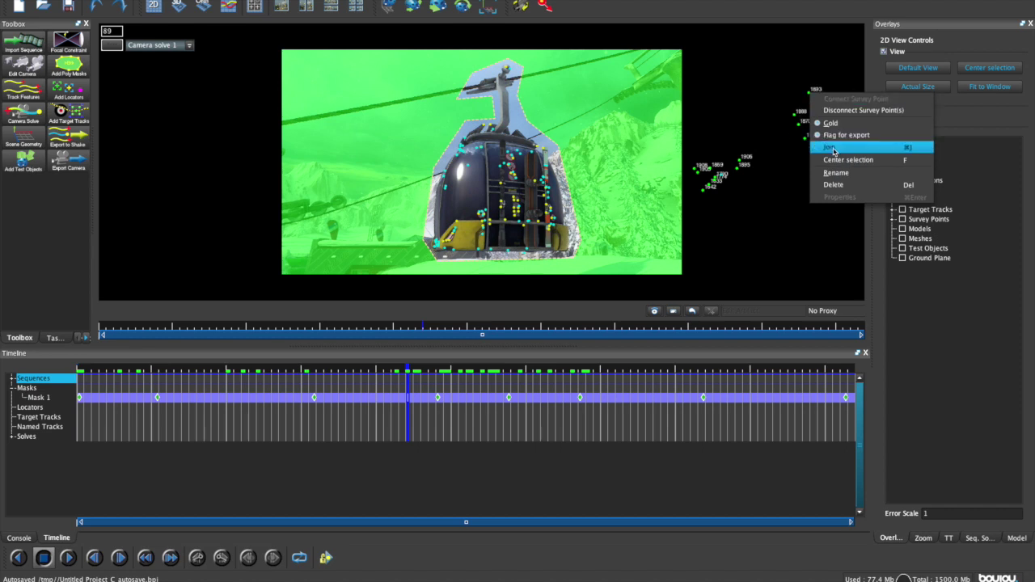
click(833, 185)
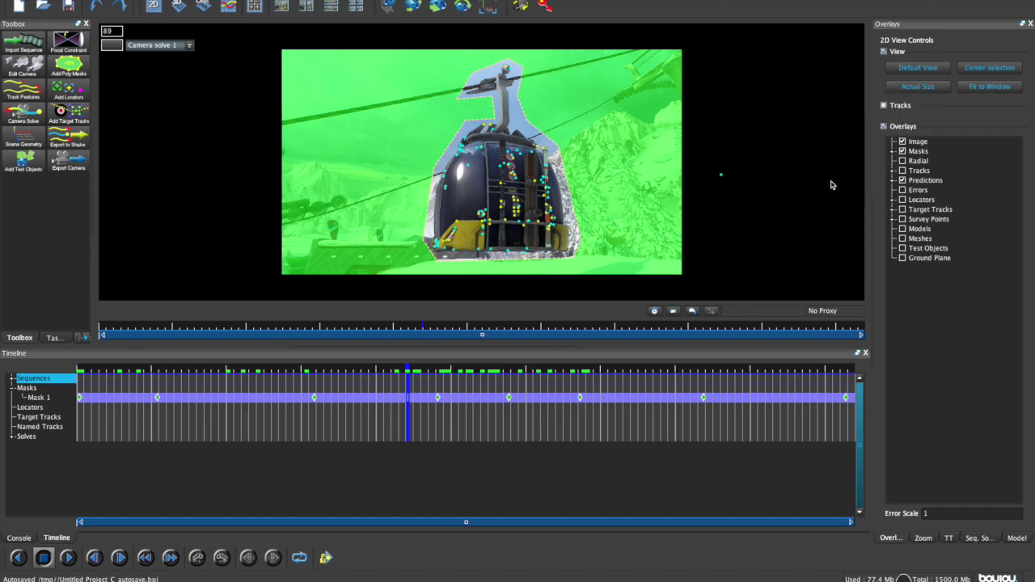
right_click(721, 173)
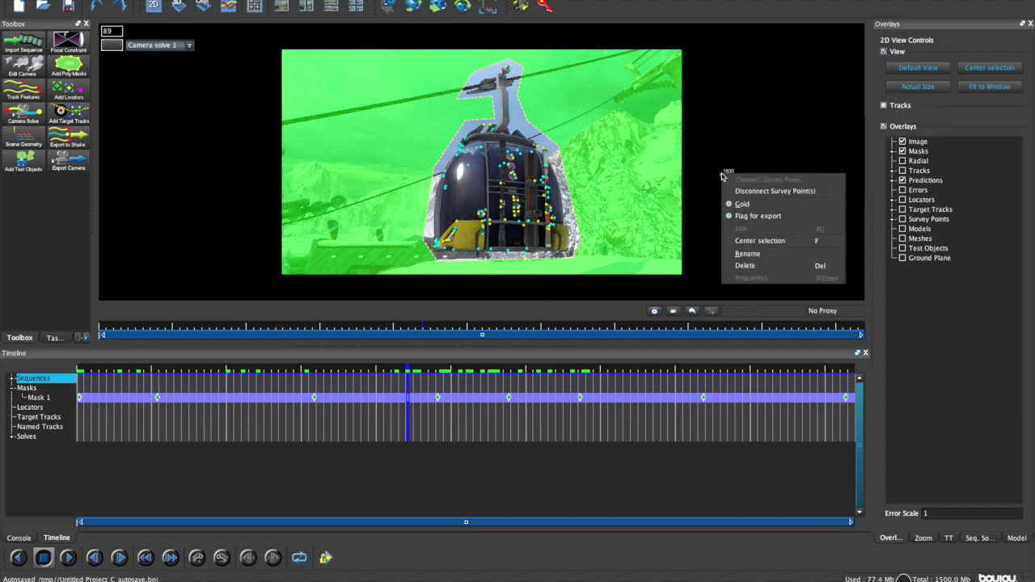
click(833, 266)
Step: Scrub through the solved footage to check the points, ending on frame 65
mouse_move(403, 429)
mouse_down()
mouse_move(142, 418)
mouse_move(774, 394)
mouse_up()
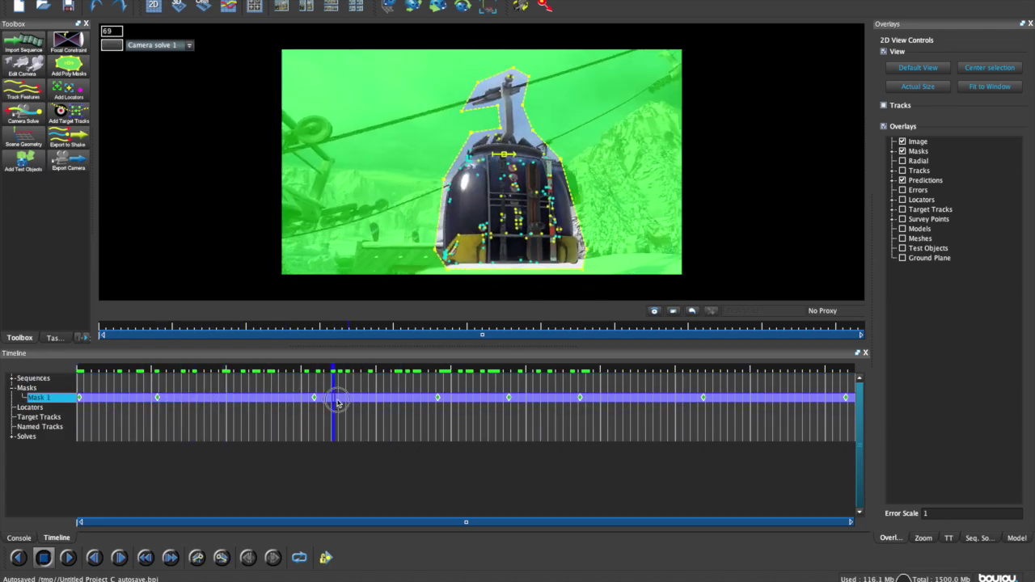
mouse_move(381, 416)
mouse_down()
mouse_move(214, 411)
mouse_move(225, 398)
mouse_up()
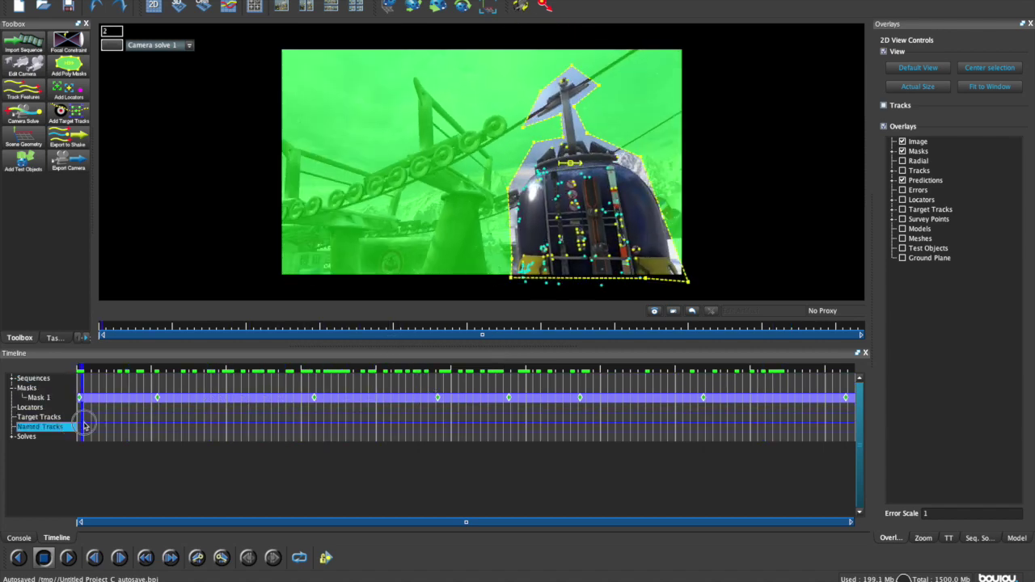
click(314, 398)
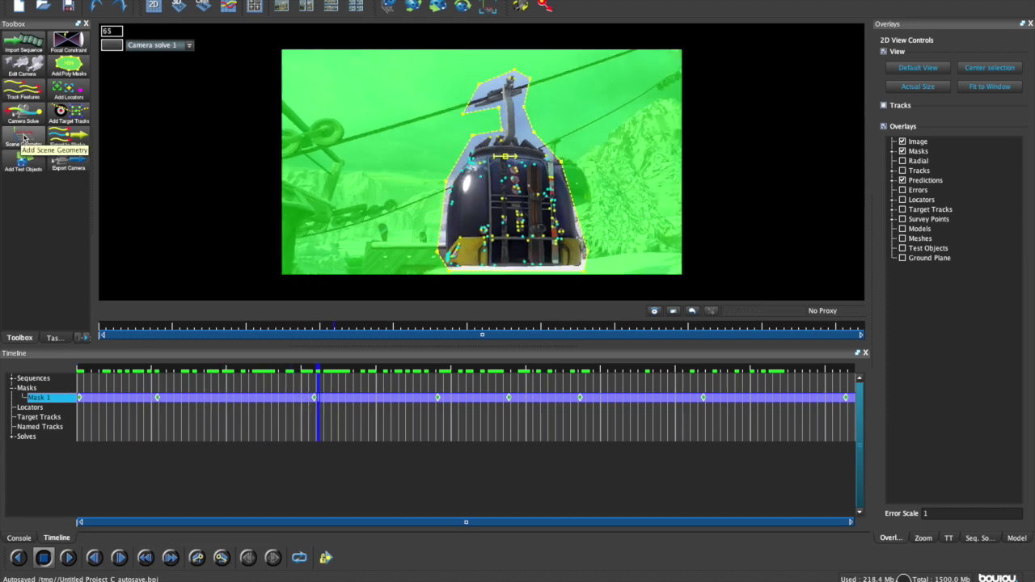
Step: Add an Origin coordinate frame hint connected to one gondola track and update the coordinate frame
click(24, 139)
click(68, 191)
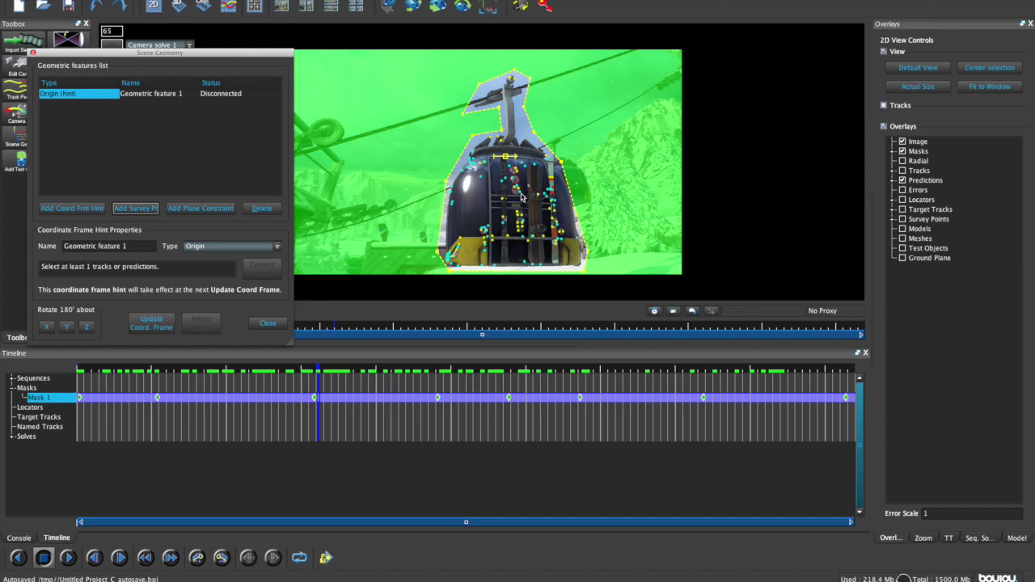
click(521, 194)
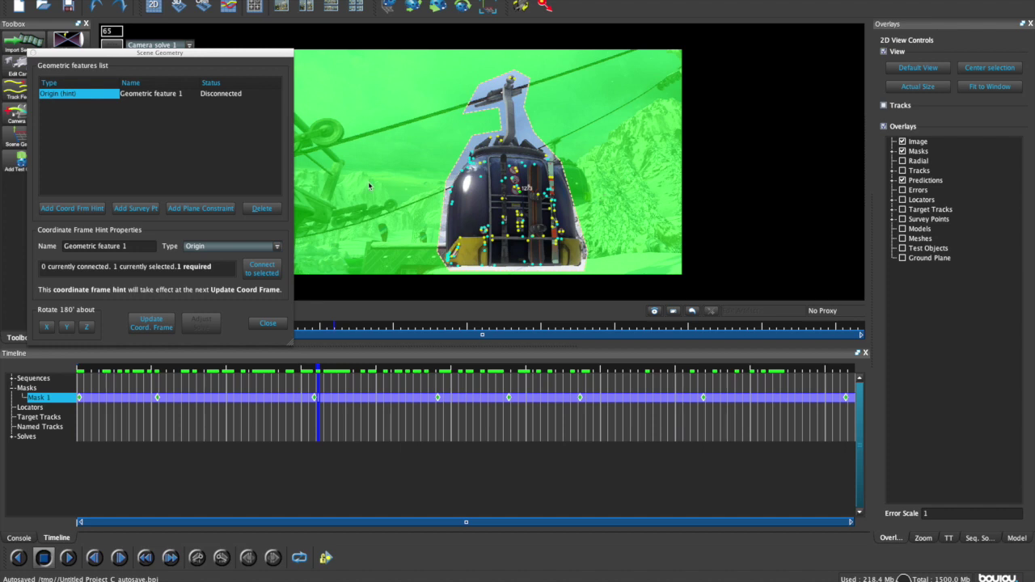
click(277, 246)
click(239, 251)
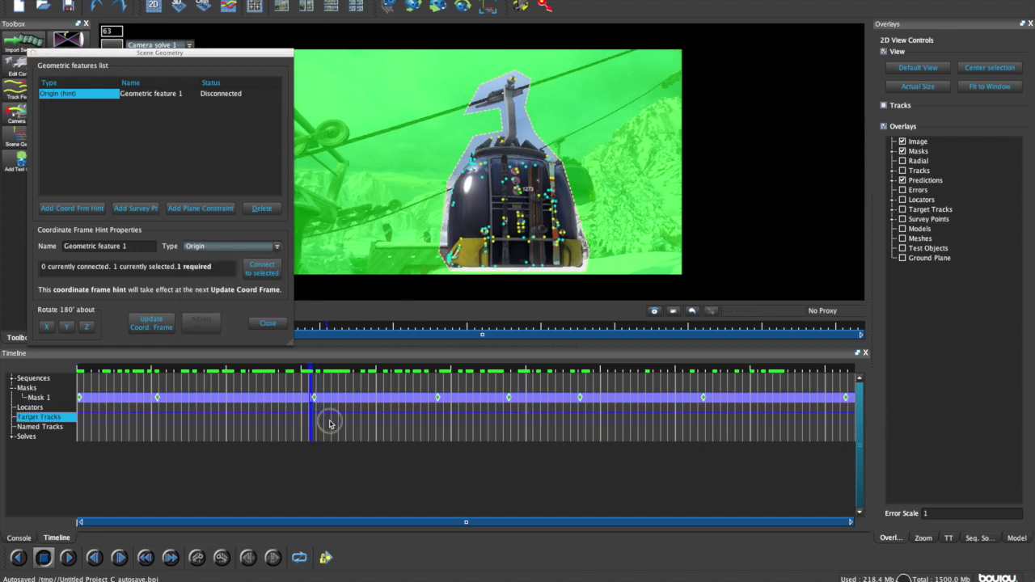
drag(319, 418, 525, 416)
mouse_move(370, 415)
mouse_down()
mouse_move(382, 426)
mouse_move(288, 417)
mouse_up()
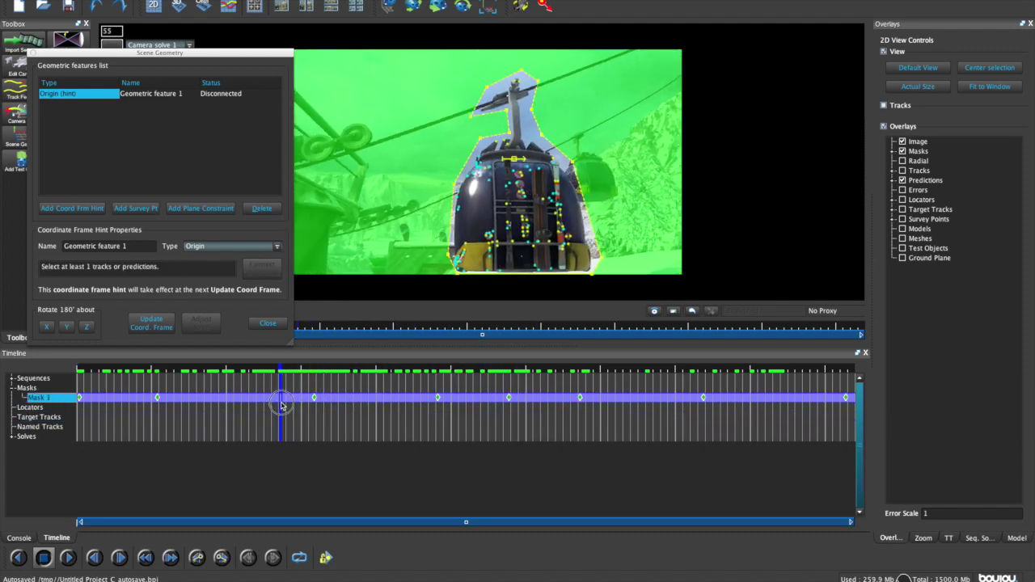
click(523, 198)
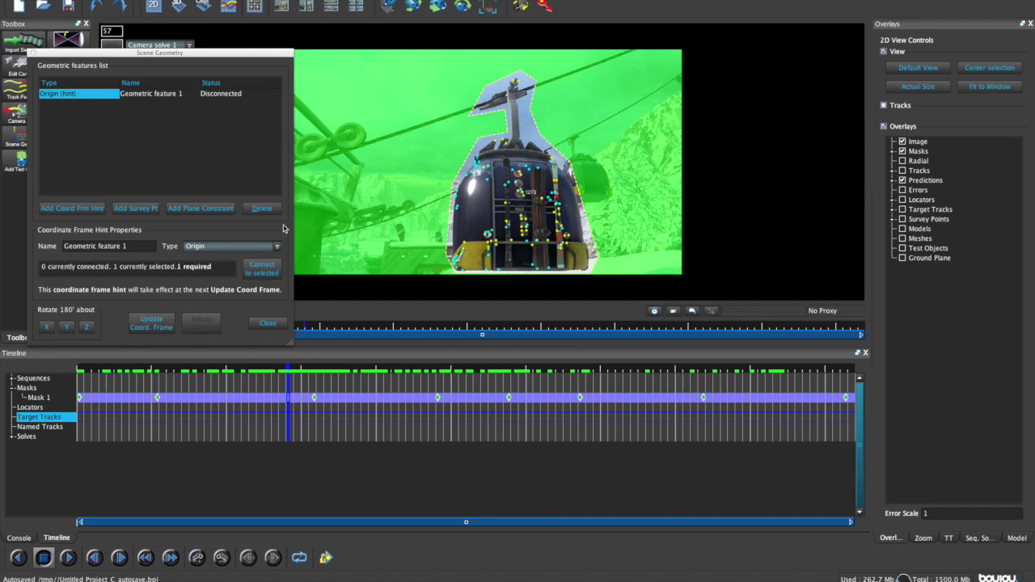
click(262, 272)
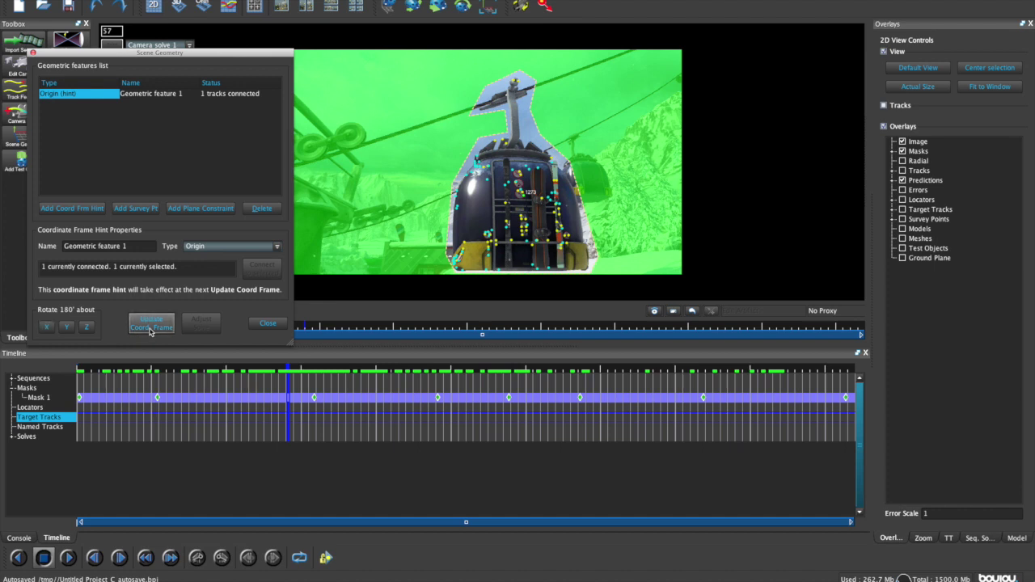
click(150, 317)
Step: Add a y-axis hint connected to two gondola tracks and update the coordinate frame
click(72, 209)
click(276, 245)
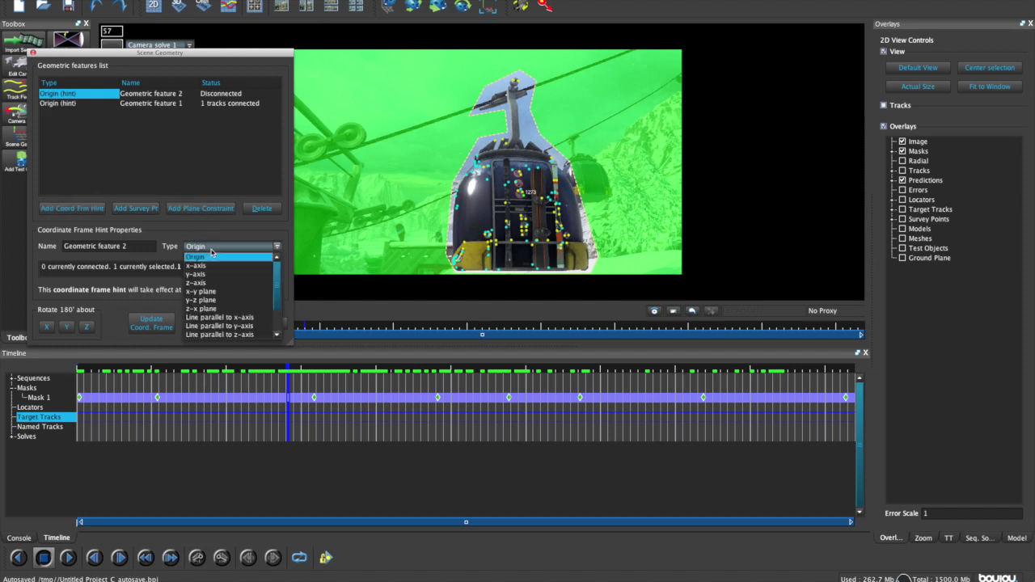
click(218, 275)
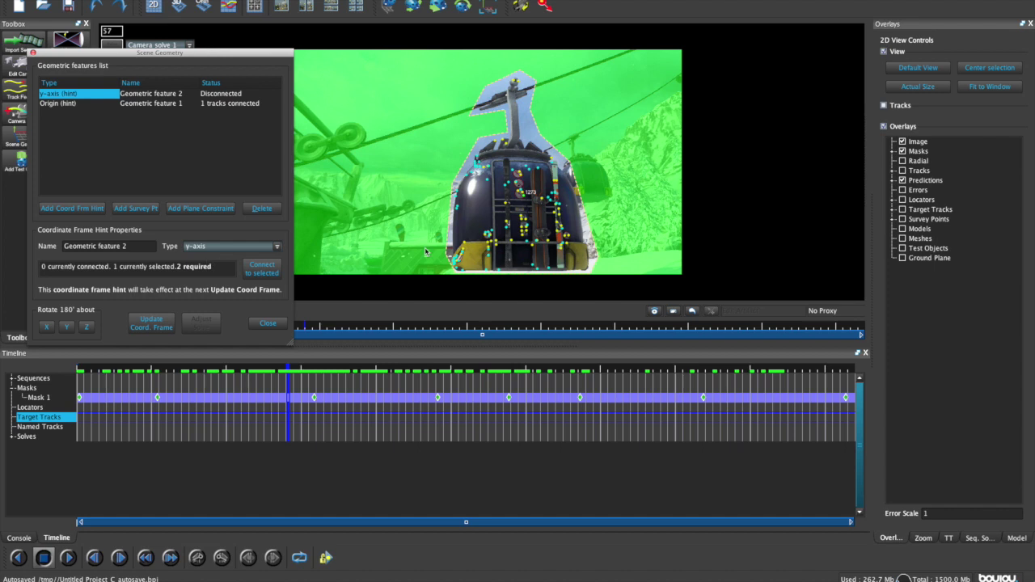
click(529, 171)
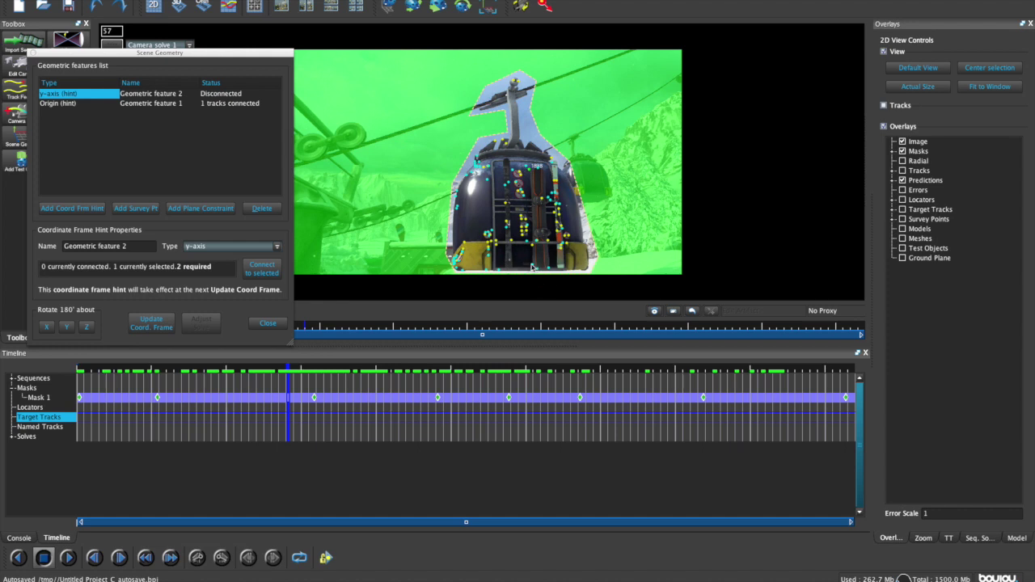
shift+click(532, 267)
click(262, 271)
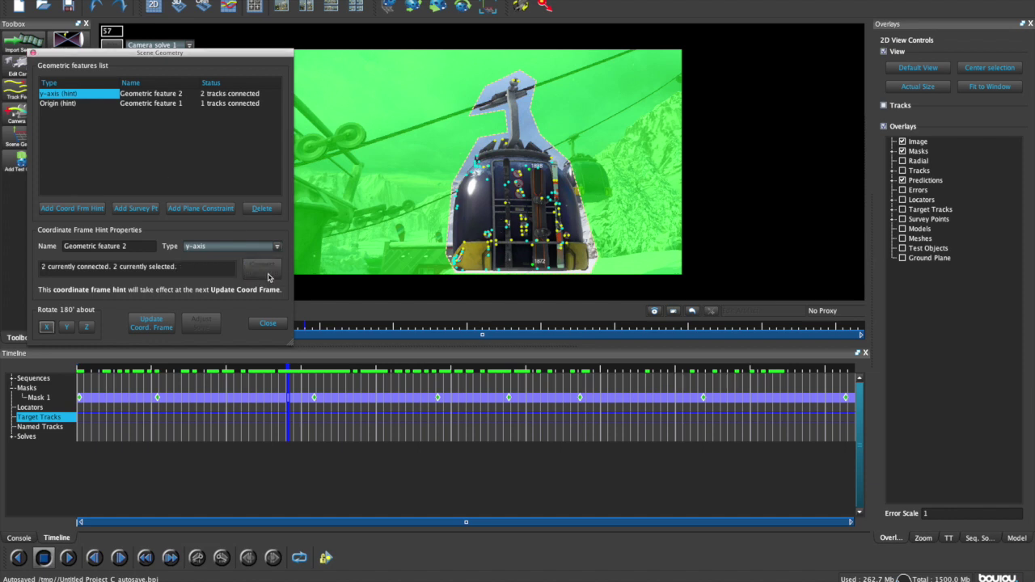
click(154, 325)
click(53, 207)
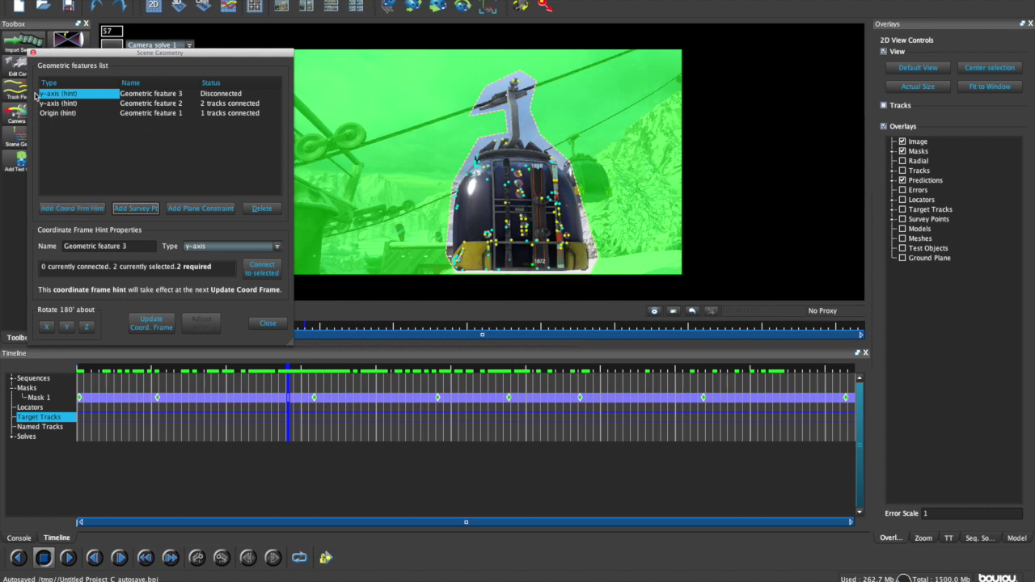
Step: Make the third hint an x-axis connected to two tracks, close Scene Geometry, and return to frame 17
click(194, 246)
click(198, 265)
click(489, 233)
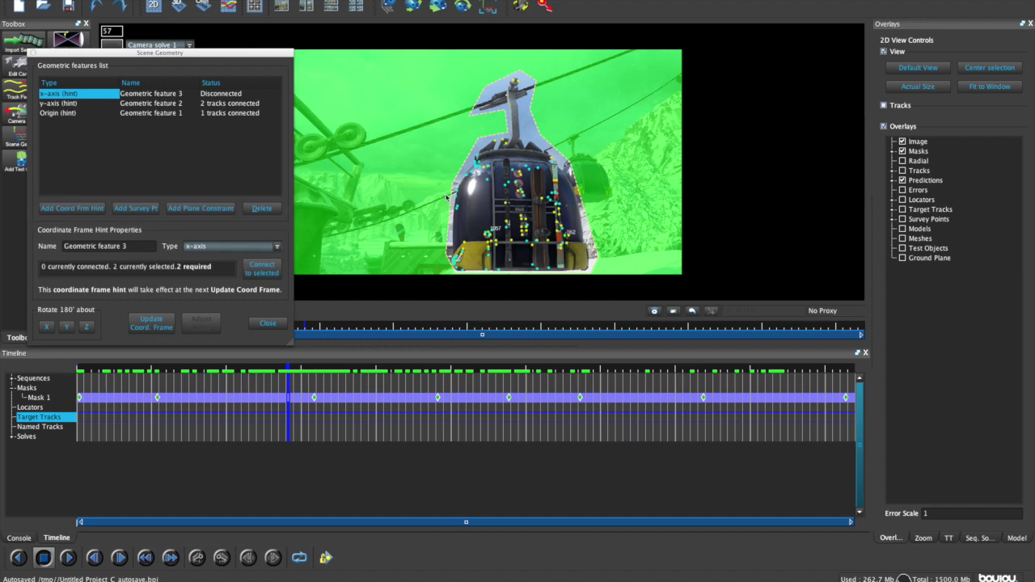
click(267, 276)
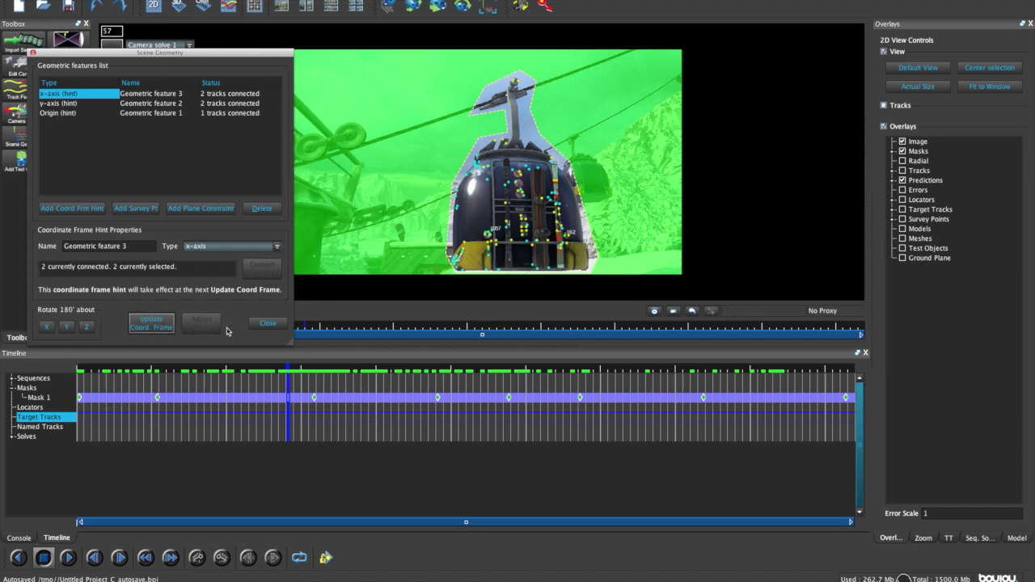
click(268, 323)
drag(289, 404, 140, 402)
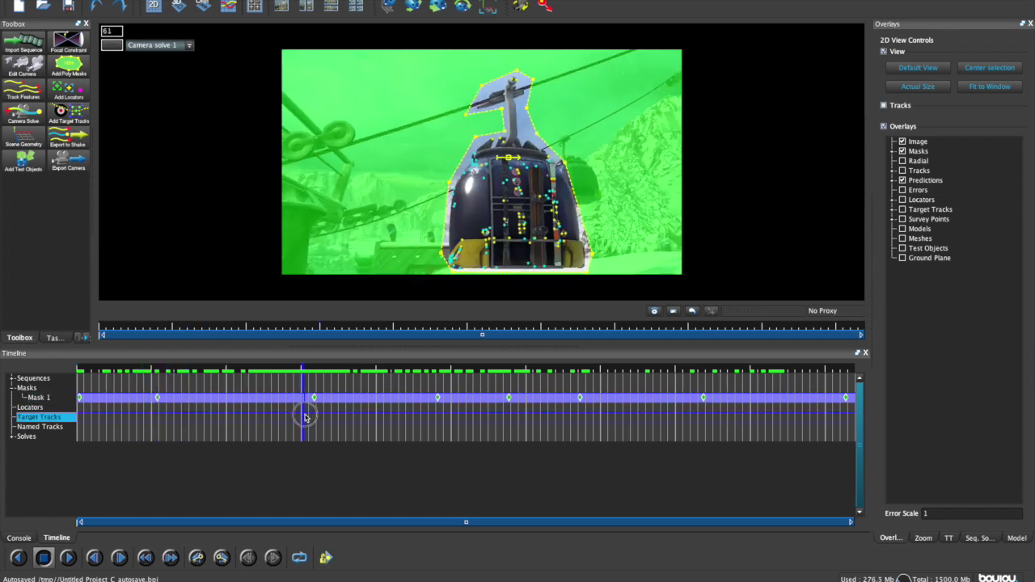
Step: Scrub frames 114–116 to check Mask 1 on the gondola, then bring up the test object settings
drag(139, 402, 509, 404)
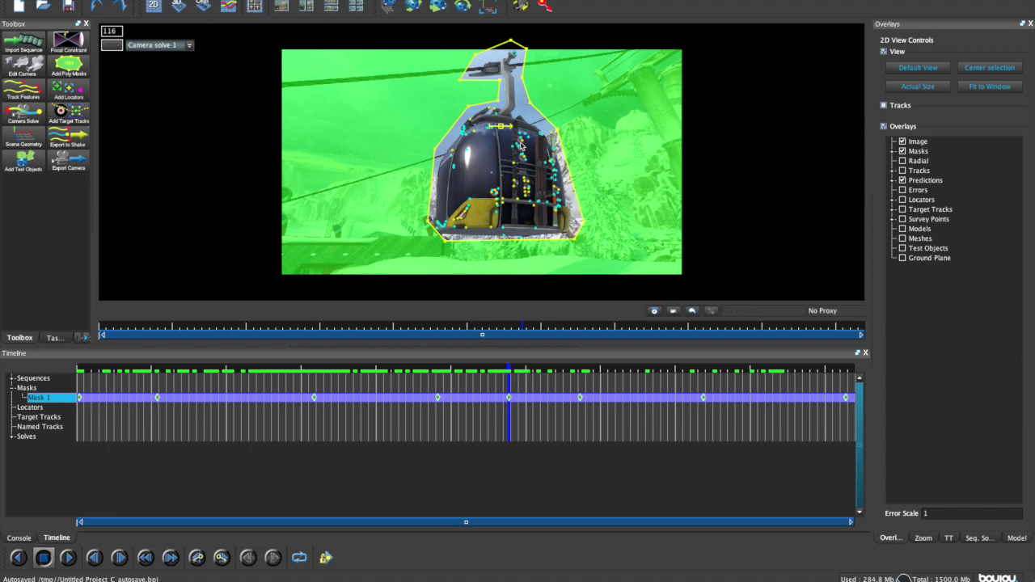
drag(402, 398, 453, 402)
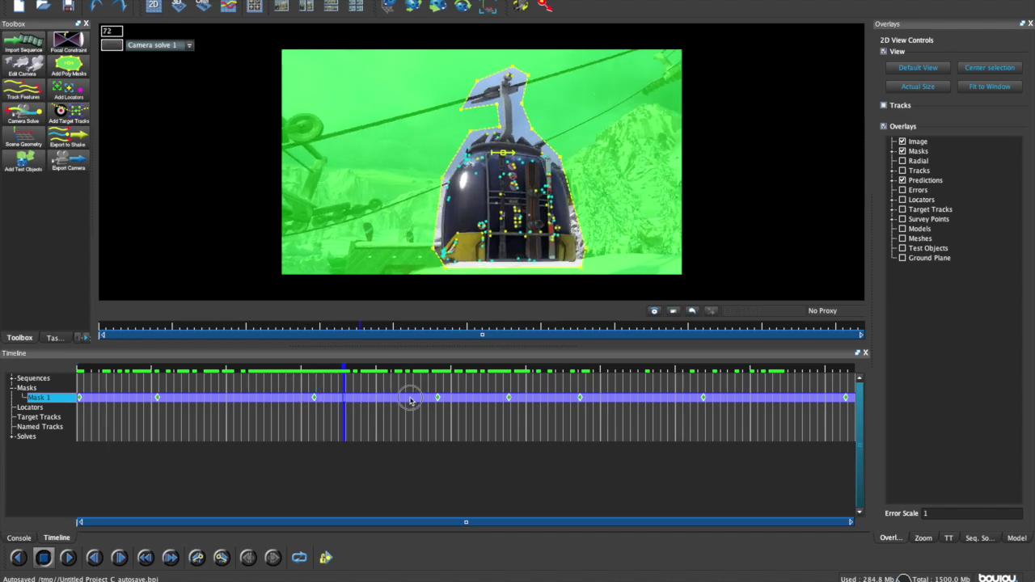
drag(453, 402, 508, 397)
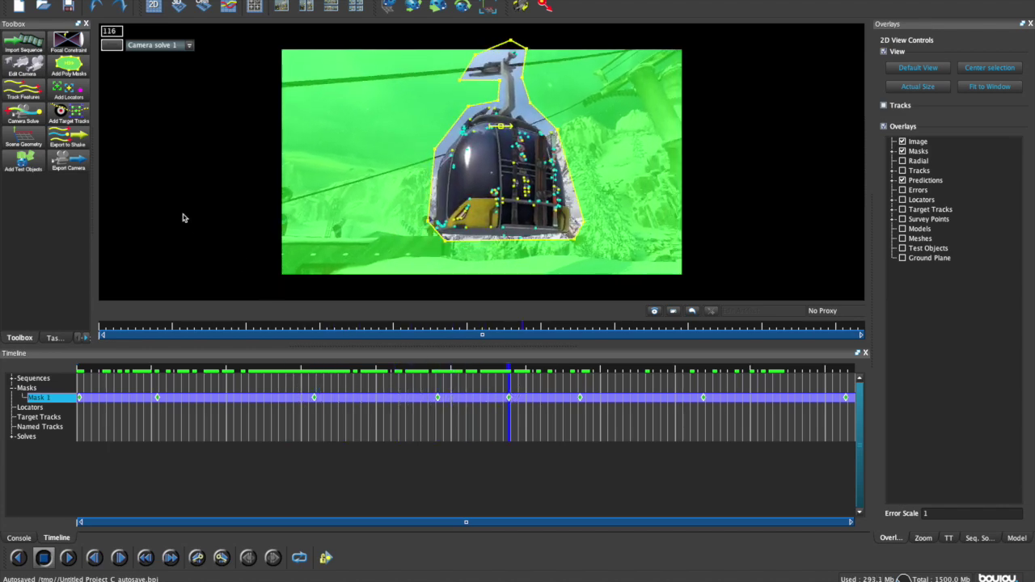
click(24, 162)
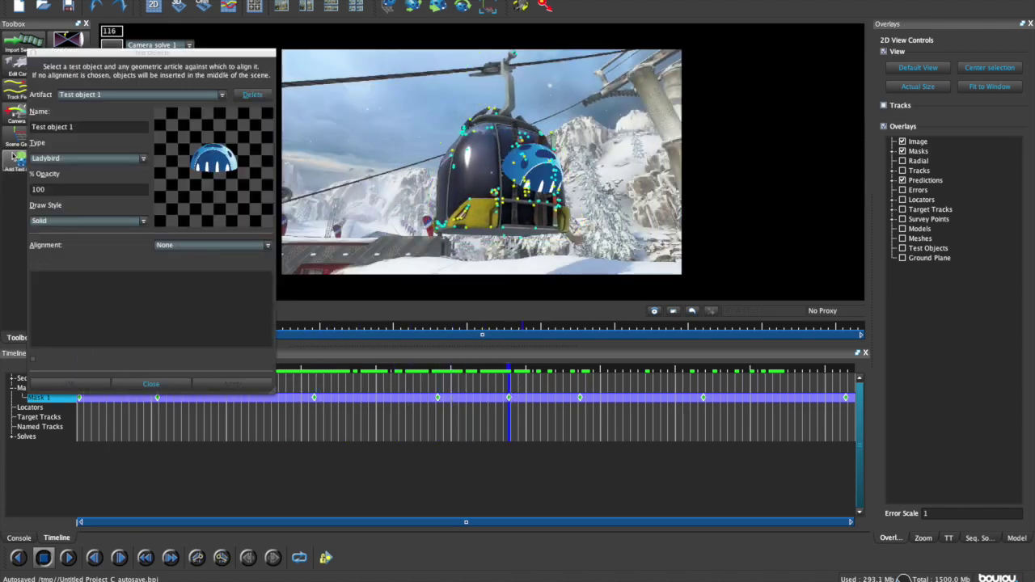
Step: Scrub from frame 20 to confirm the Ladybird test object sticks to the gondola, then start the camera export
click(139, 385)
drag(408, 423, 150, 397)
click(26, 388)
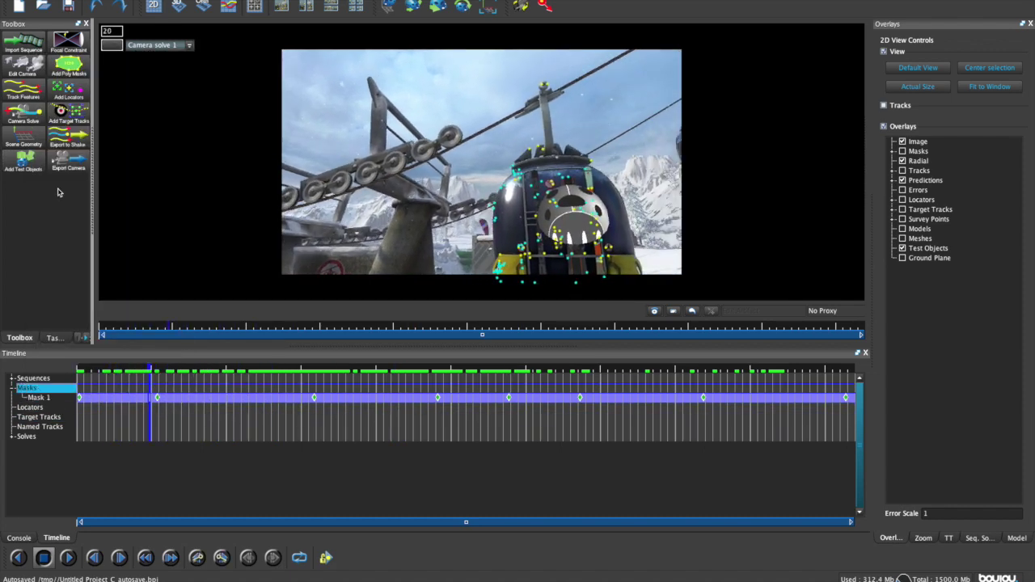
mouse_move(134, 412)
mouse_down()
mouse_move(325, 422)
mouse_move(720, 413)
mouse_move(225, 389)
mouse_move(208, 397)
mouse_move(322, 415)
mouse_up()
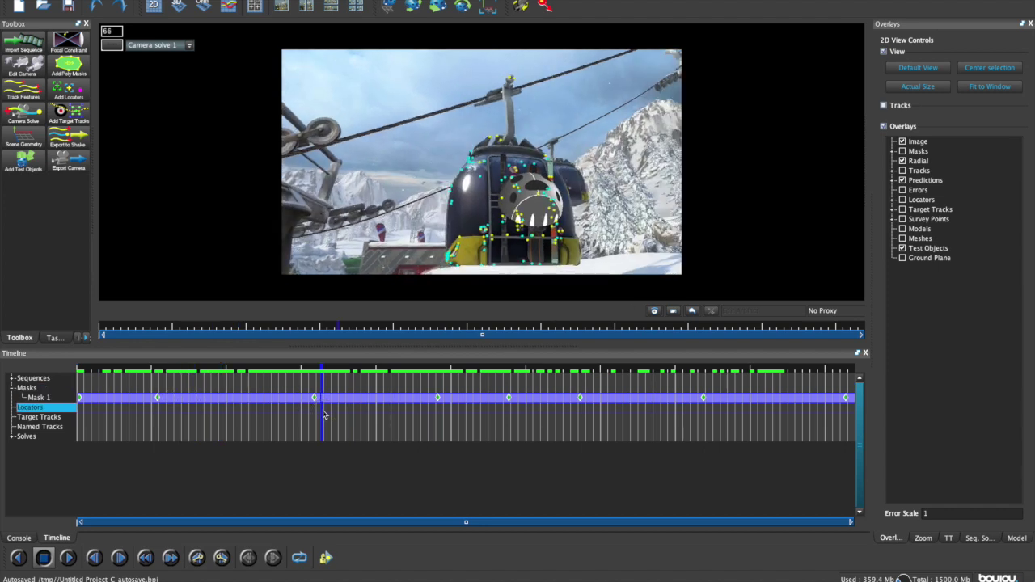
click(243, 2)
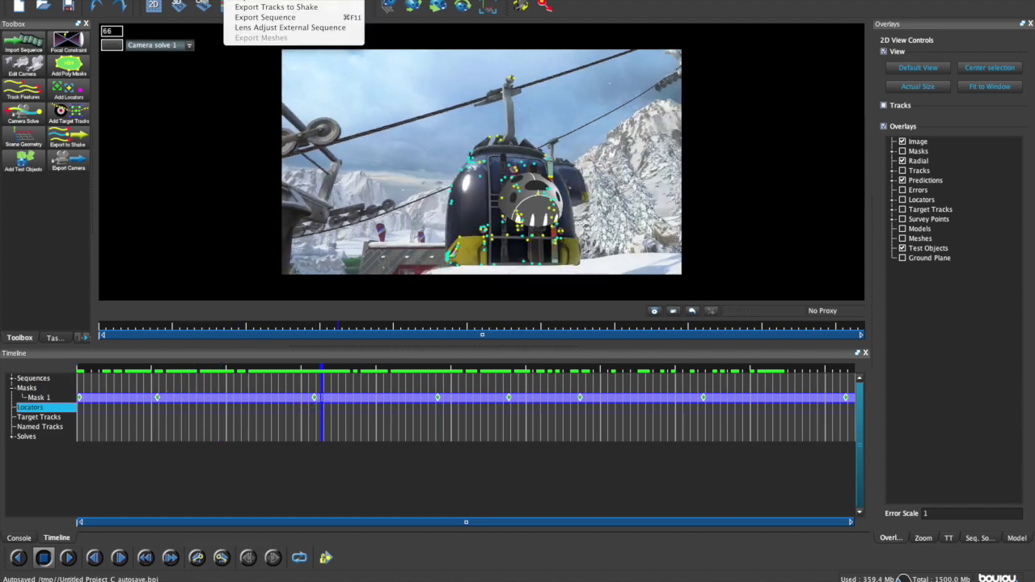
click(266, 1)
Step: Set the export destination to the Desktop with the file name 'Track 2'
click(631, 170)
click(362, 216)
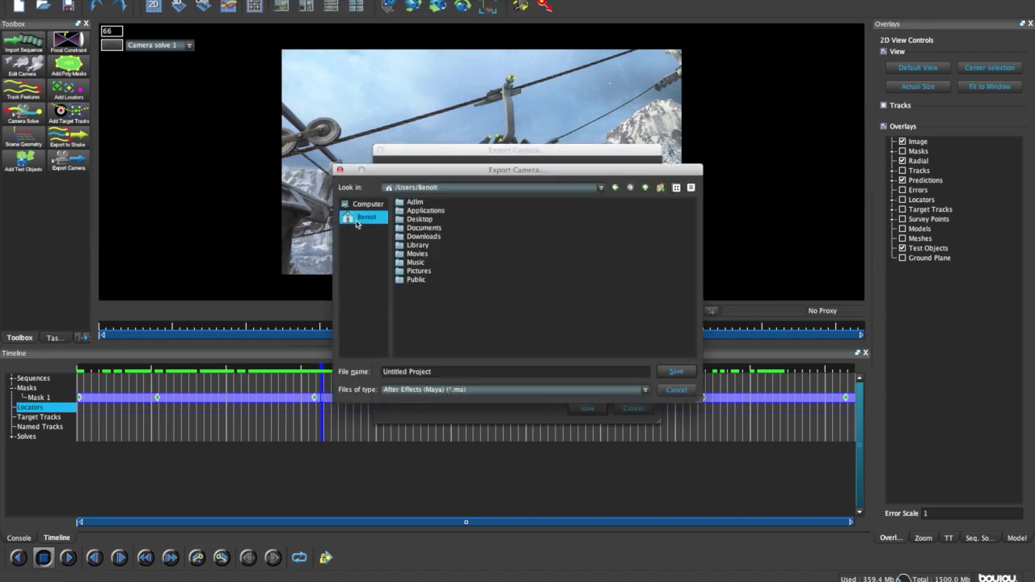
double_click(421, 212)
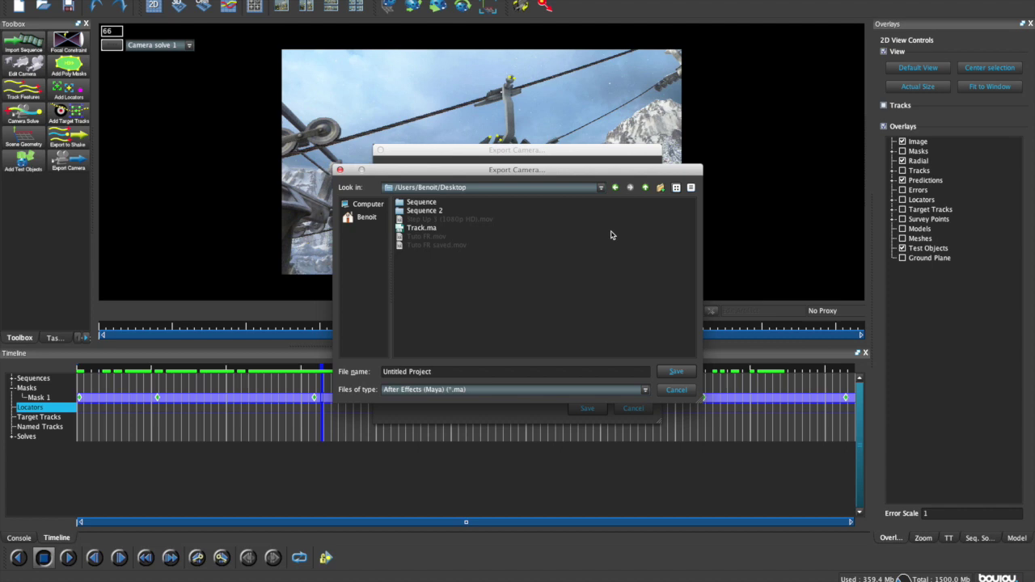
triple_click(457, 372)
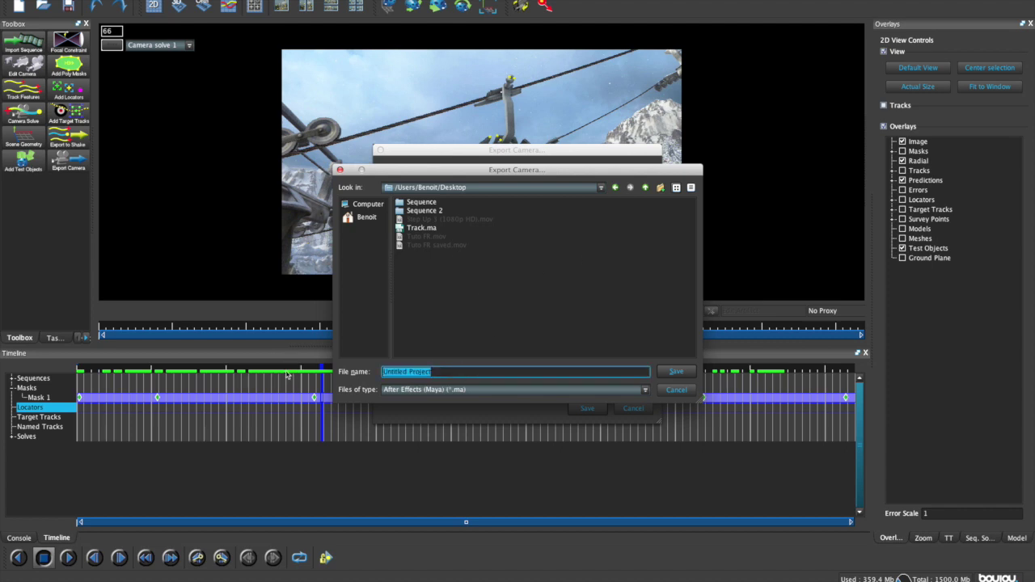
text(Tr)
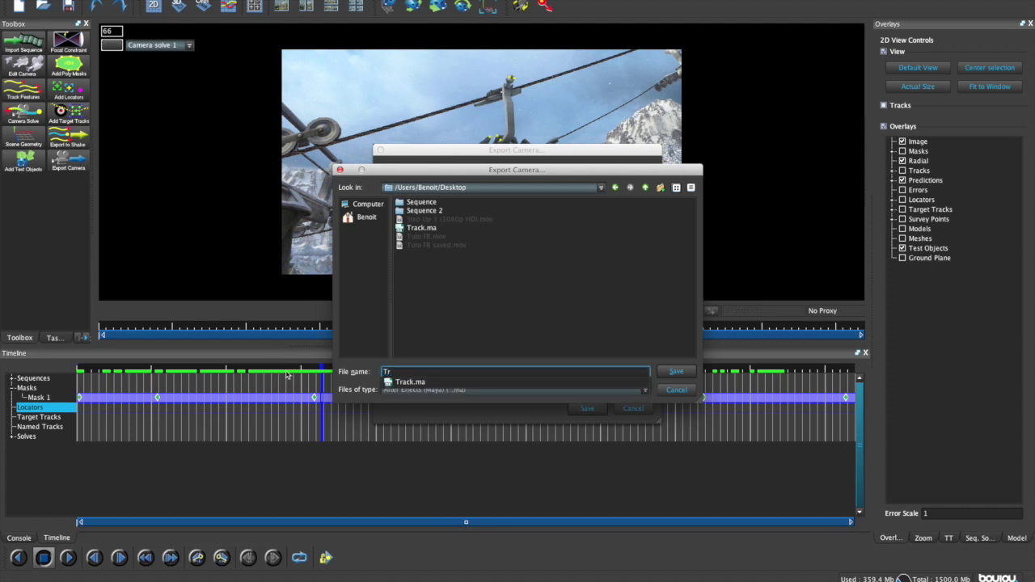
text(ack 2)
key(Return)
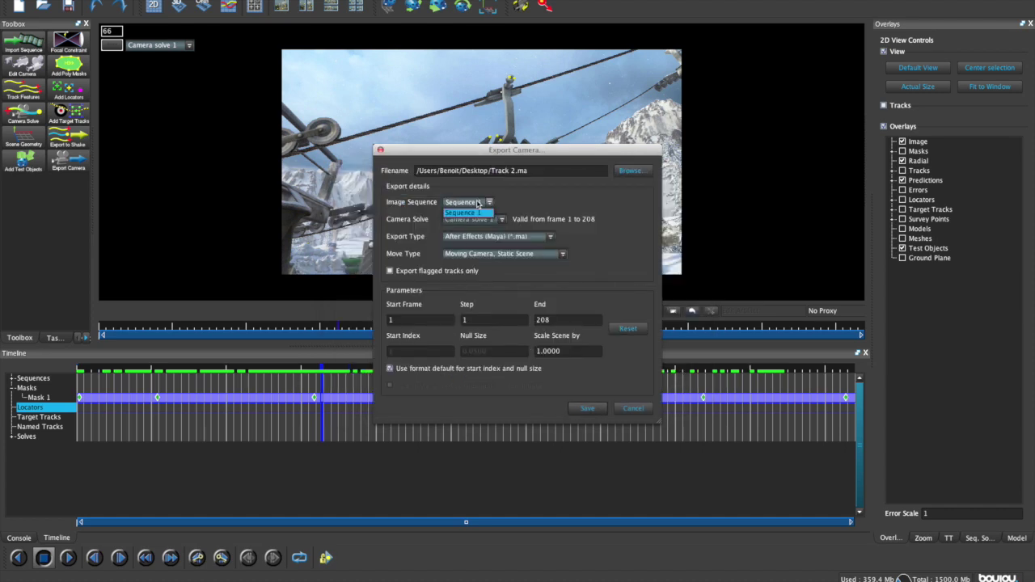
Step: Keep After Effects (Maya) format for Camera solve 1, scale the scene by 100, and save Track 2.ma
click(476, 220)
click(477, 221)
click(481, 237)
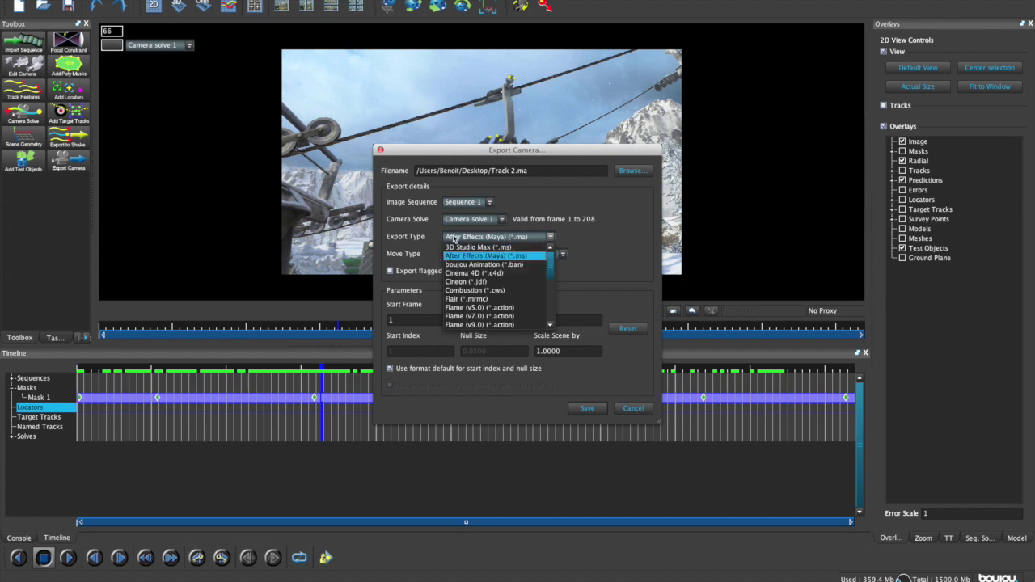
click(466, 239)
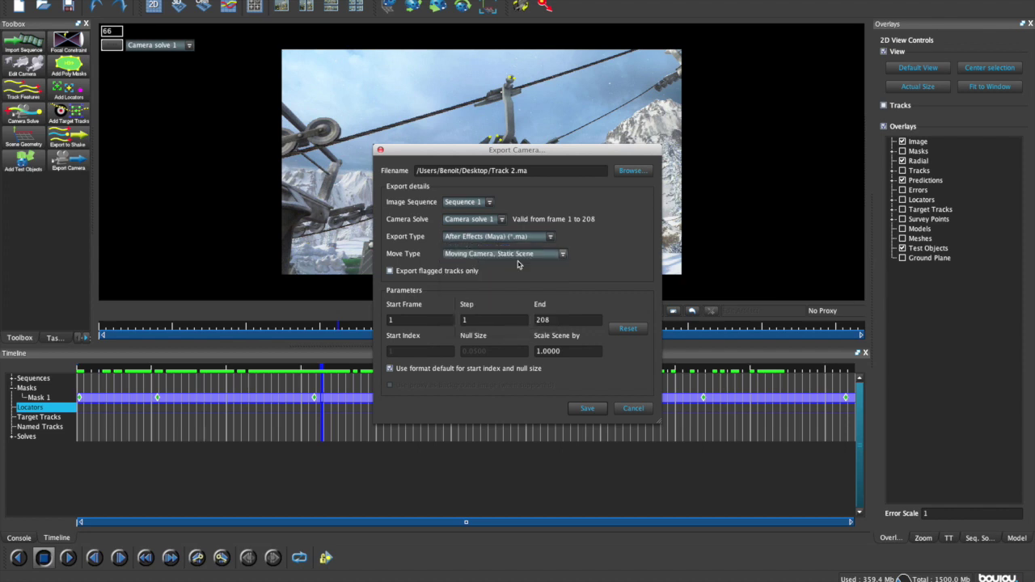
click(539, 351)
text(00)
click(585, 411)
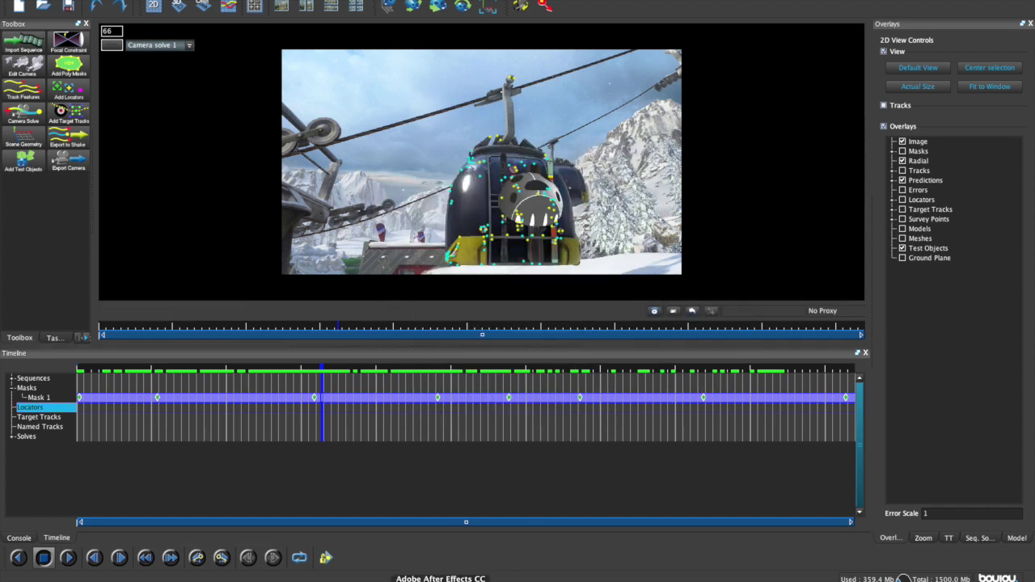
click(441, 579)
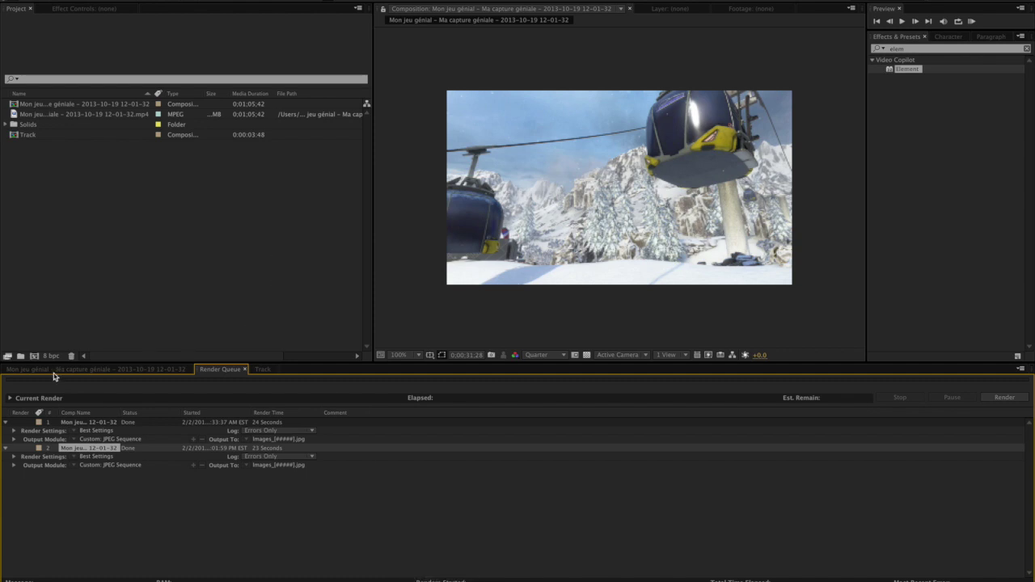
Step: Import Track 2.ma from the Desktop into the Project panel and open its Track 2 composition
double_click(209, 240)
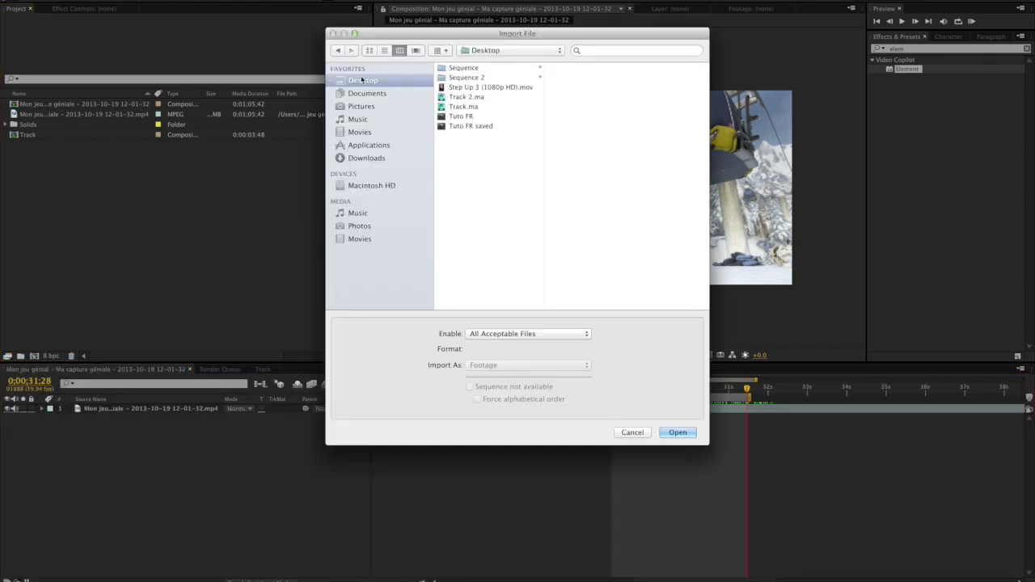
click(468, 97)
double_click(460, 98)
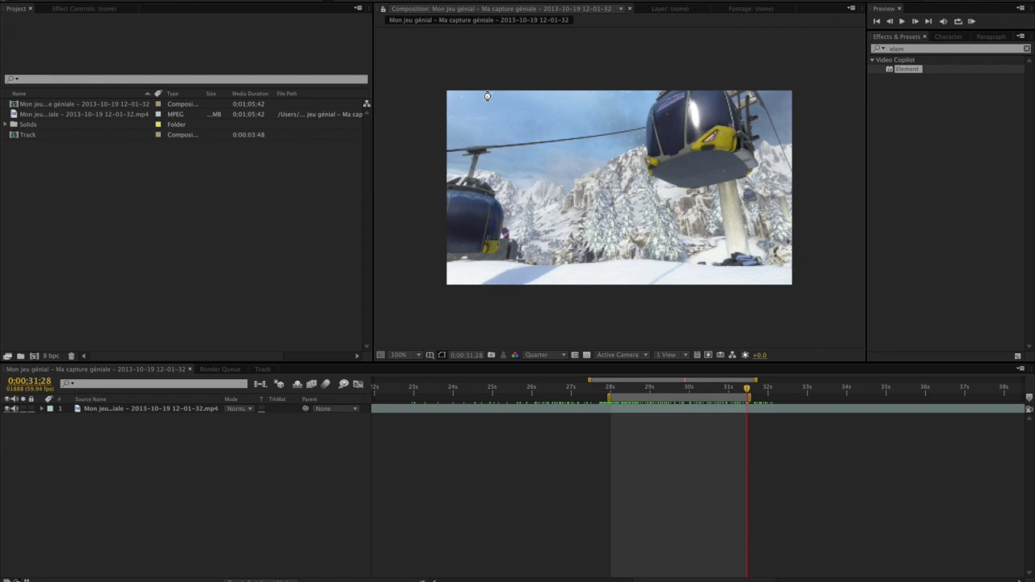
click(146, 81)
double_click(28, 146)
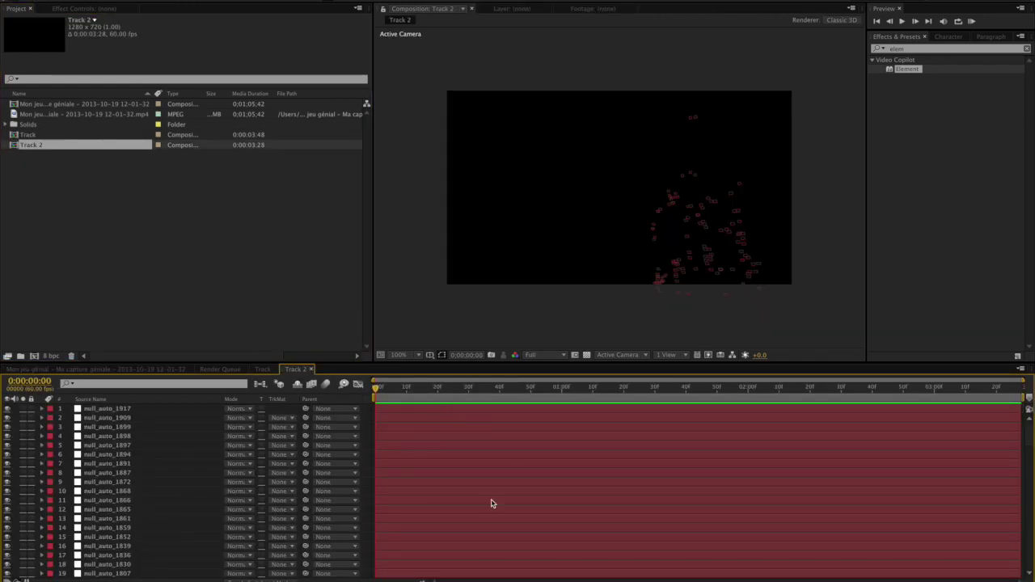
Step: Scrub to about two seconds to watch the tracked nulls, then select null_auto_68 and Camera_1_Shape1
scroll(501, 512, down, 20)
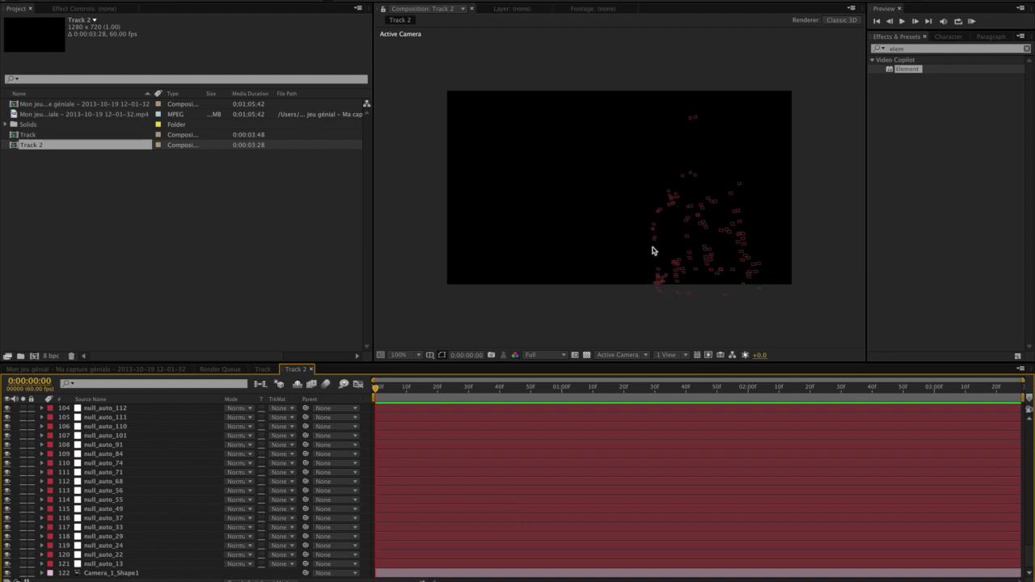
drag(467, 390, 666, 389)
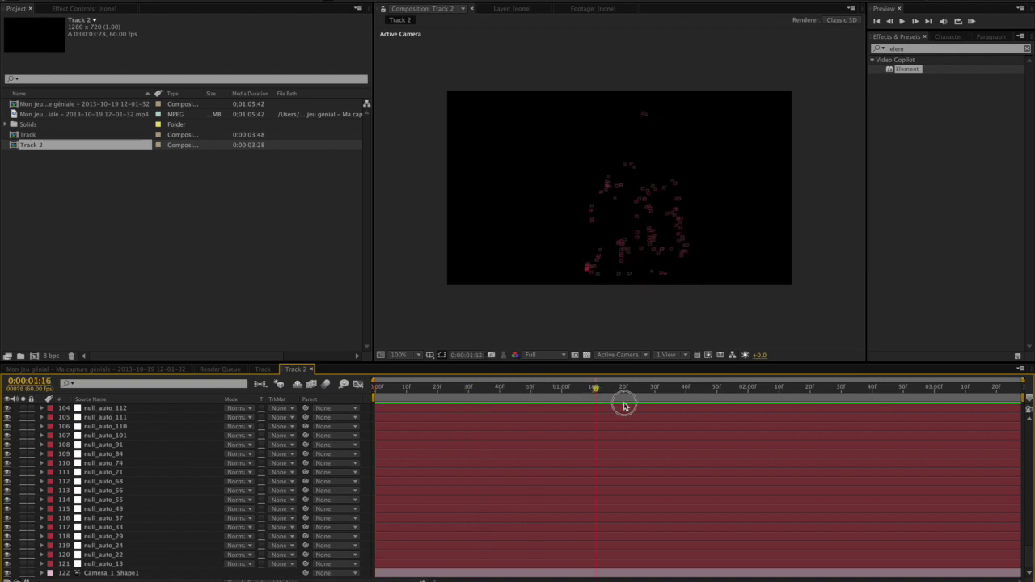
drag(671, 387, 767, 389)
mouse_move(619, 435)
mouse_down()
mouse_move(818, 417)
mouse_move(598, 422)
mouse_up()
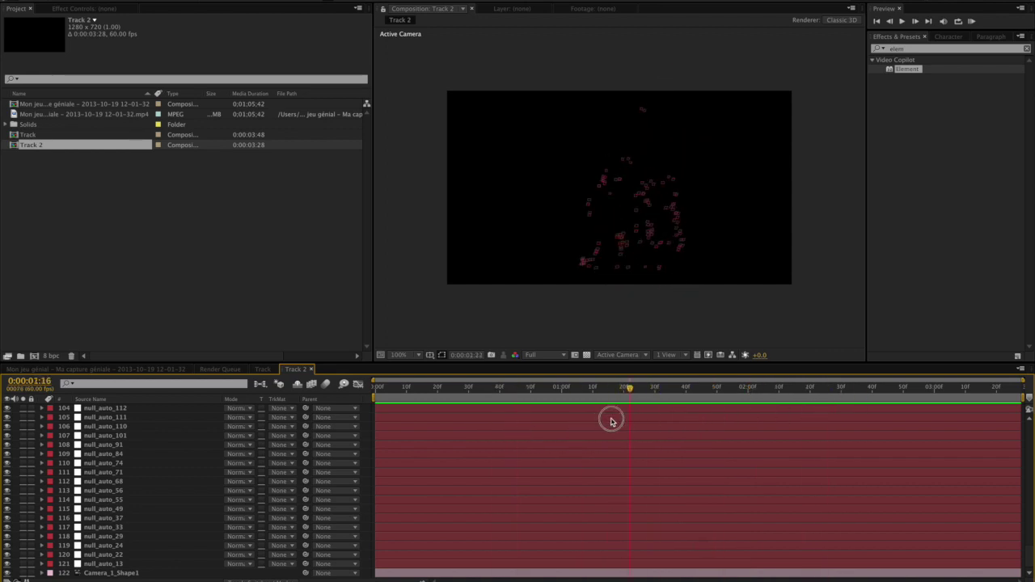
click(637, 217)
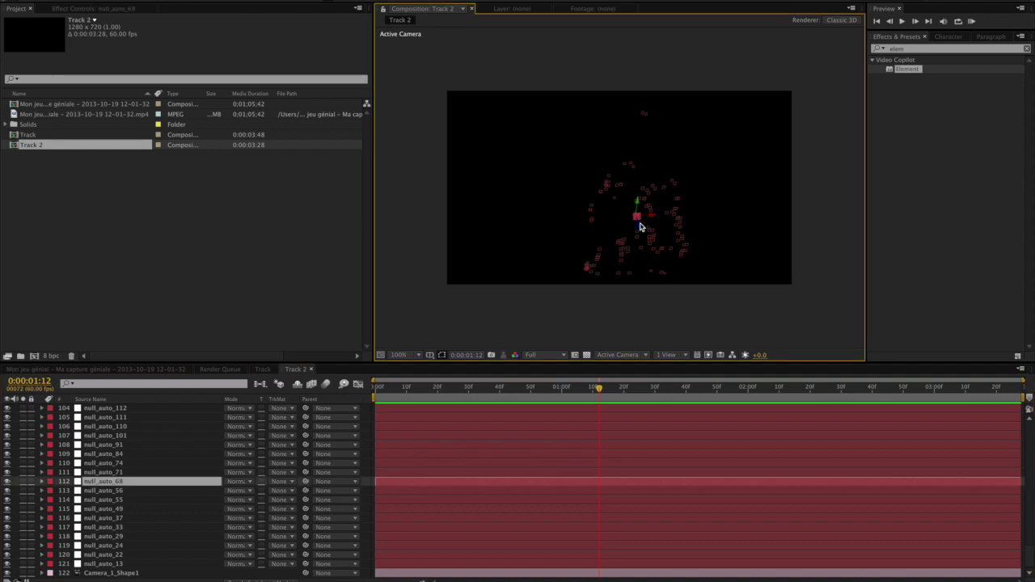
super+click(548, 576)
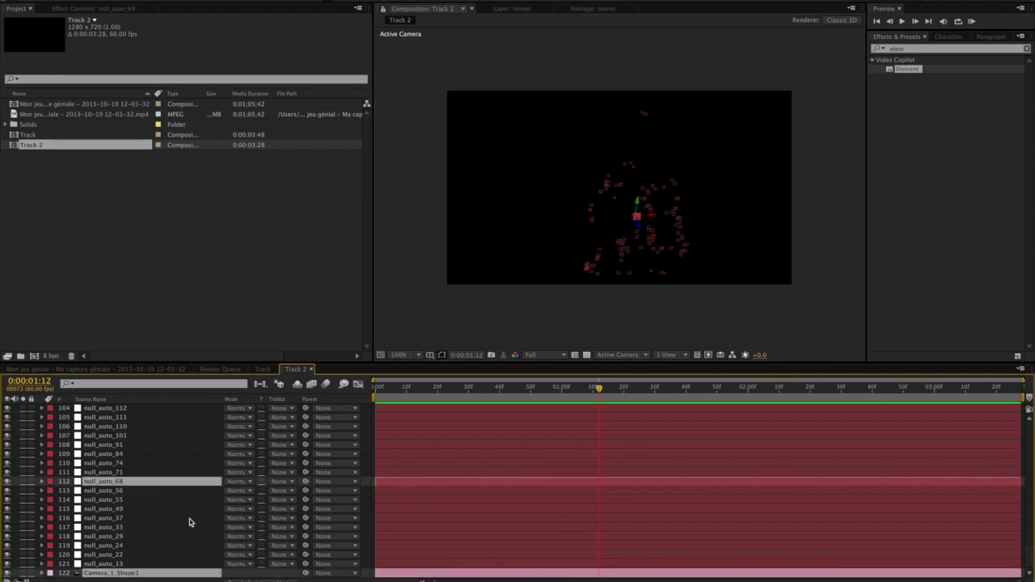
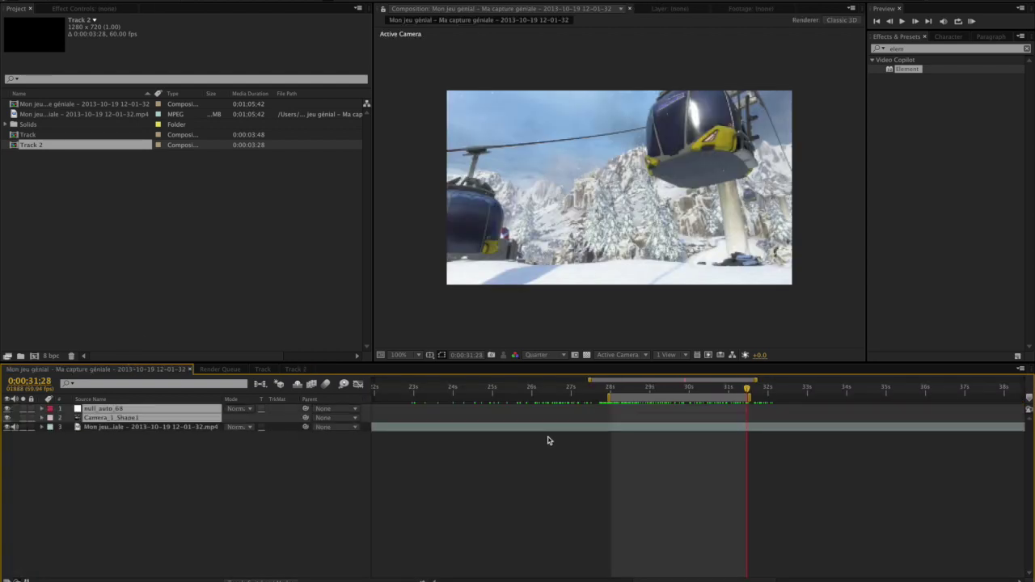
Step: Move the null_auto_68 and Camera_1_Shape1 layer bars so they start at 28:05
key(minus)
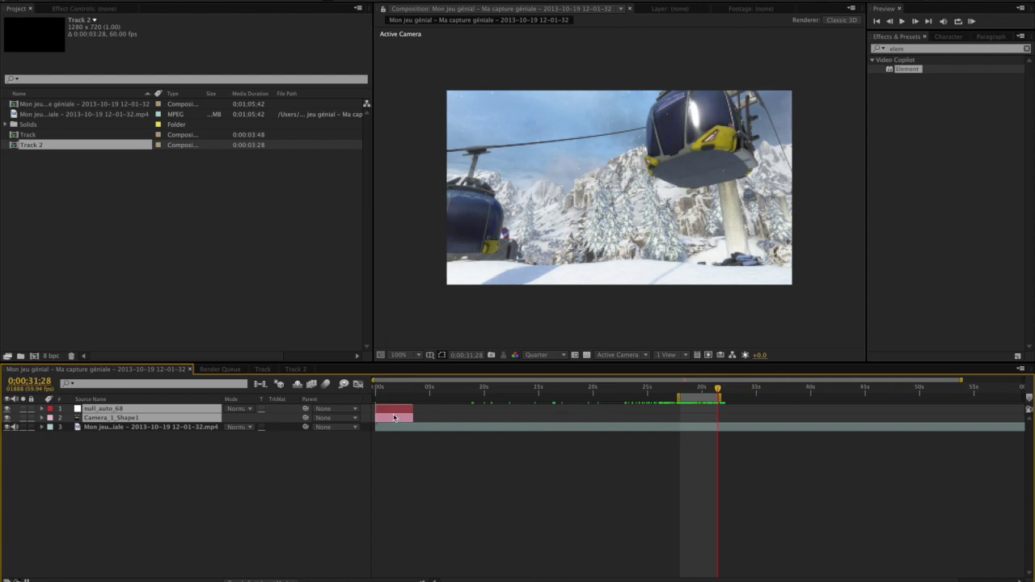
drag(394, 417, 703, 422)
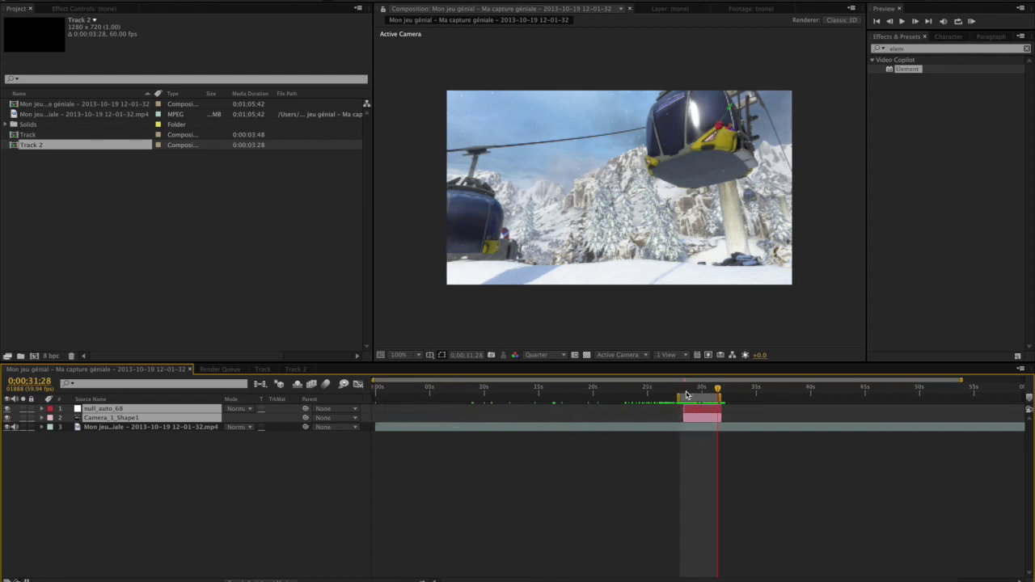
click(682, 389)
key(equal)
key(equal)
key(equal)
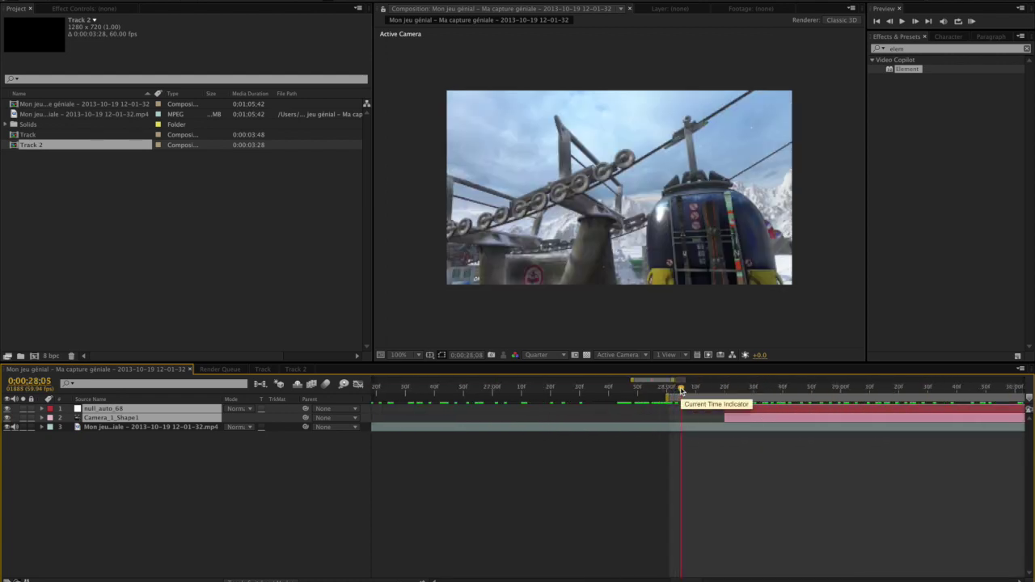
key(equal)
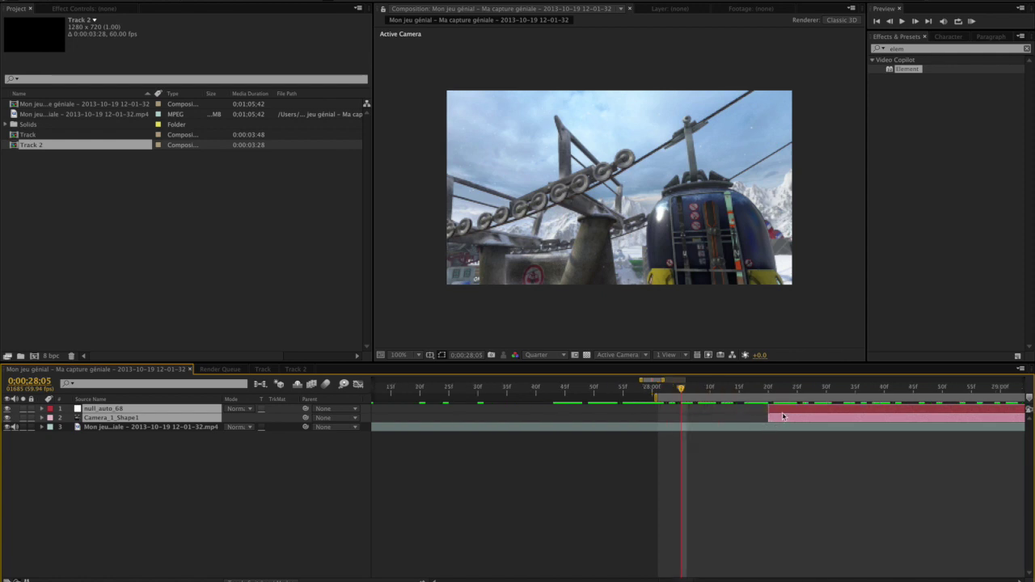
drag(782, 417, 672, 419)
key(minus)
key(minus)
Step: Scrub the tracked section from 28:05 to 30:00 and deselect the two layers
mouse_move(680, 390)
mouse_down()
mouse_move(945, 402)
mouse_move(712, 470)
mouse_up()
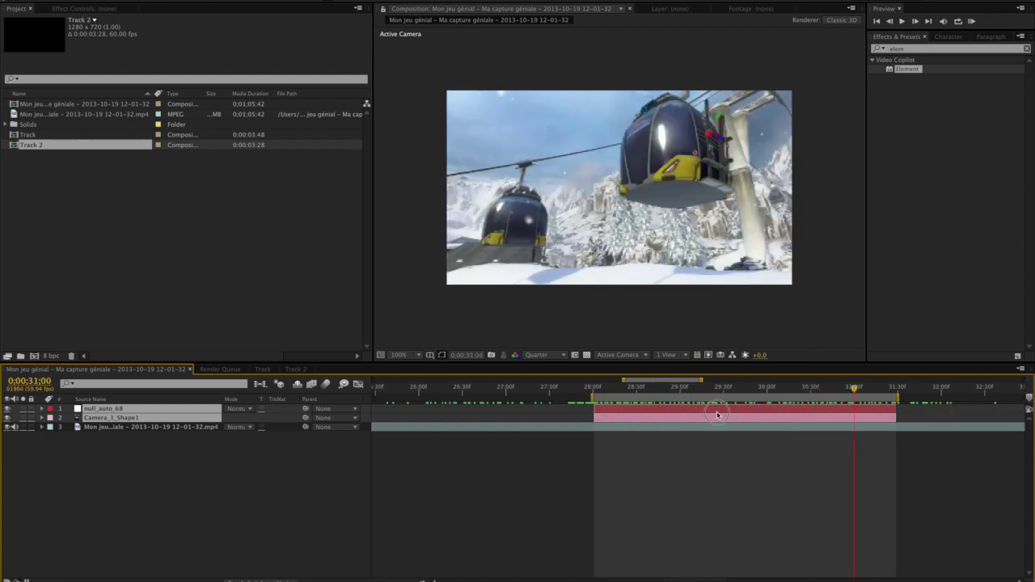
click(712, 471)
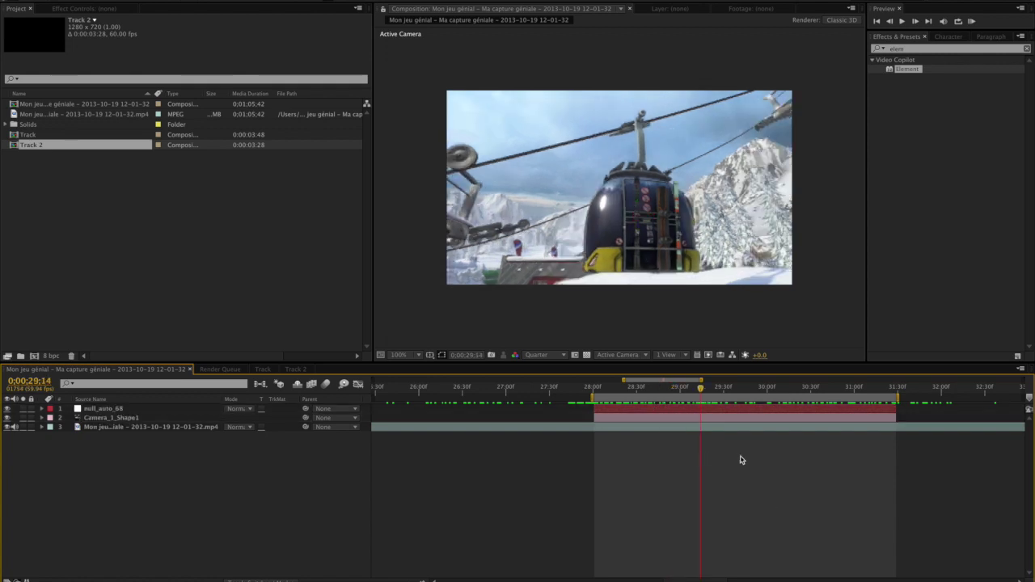
right_click(693, 483)
Step: Create a new text layer reading 'TEXT'
mouse_move(724, 478)
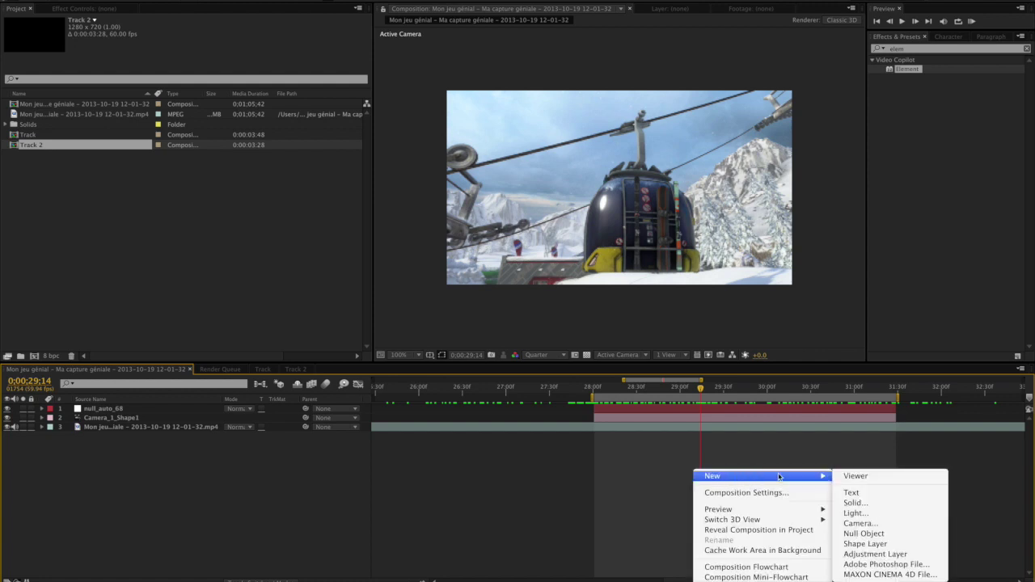
click(853, 492)
text(TEXT)
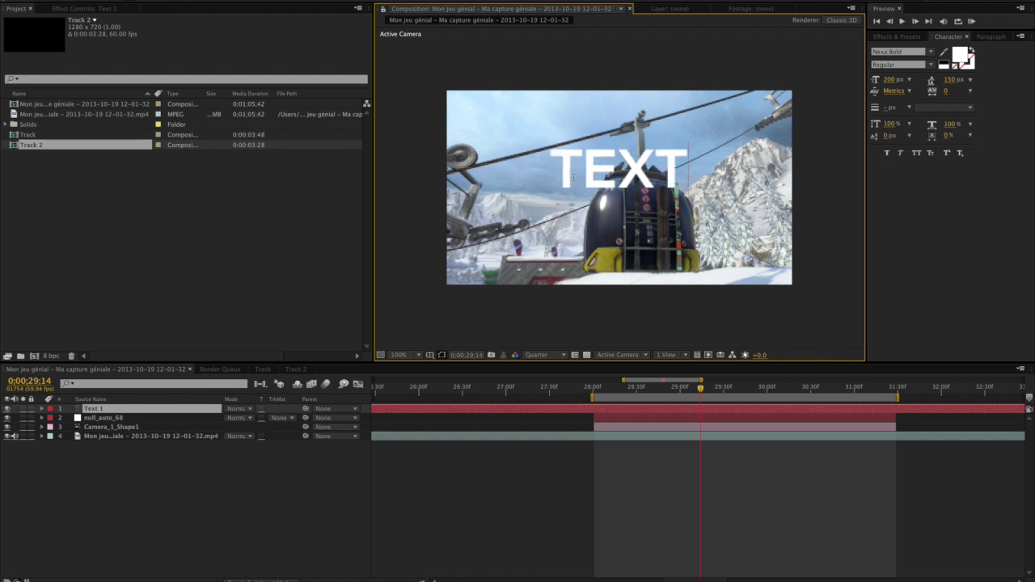
click(682, 509)
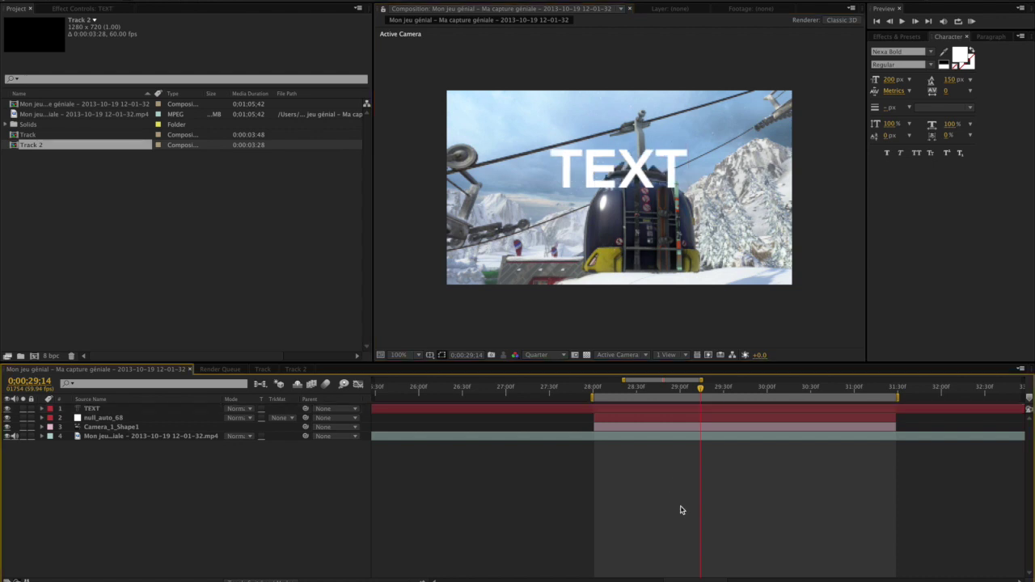
Step: Add a default black solid and apply the Element effect to it
right_click(739, 499)
mouse_move(791, 476)
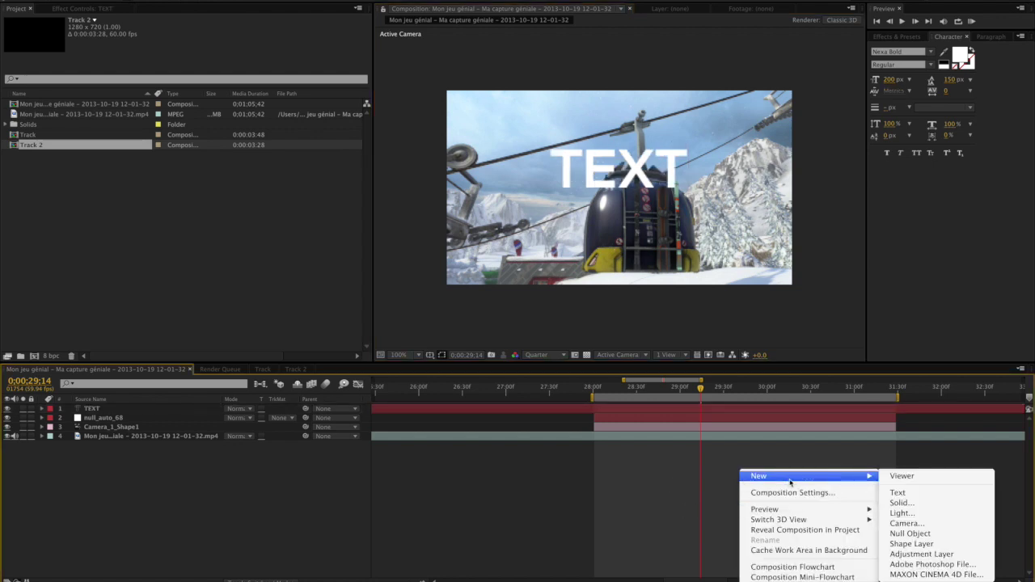
click(914, 503)
click(619, 374)
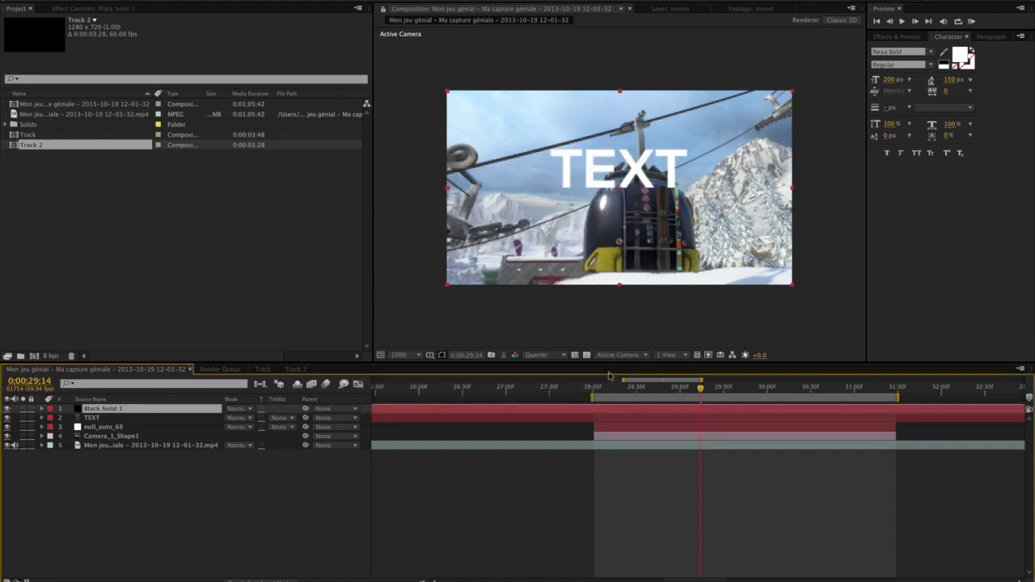
click(893, 38)
drag(911, 71, 647, 199)
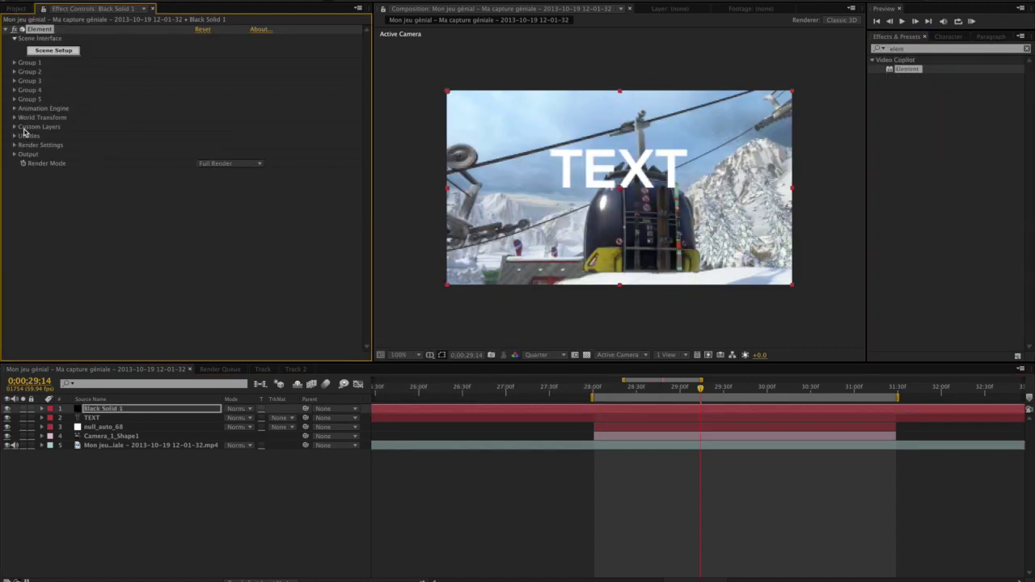
Step: Set Element's Custom Layers Path Layer 1 to the TEXT layer
click(13, 128)
click(23, 137)
click(202, 146)
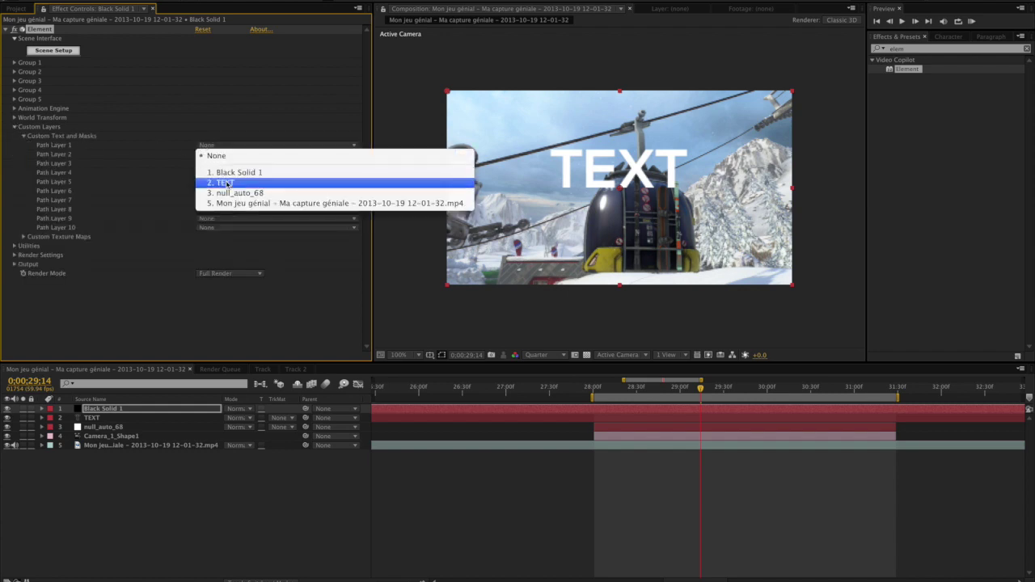
click(226, 184)
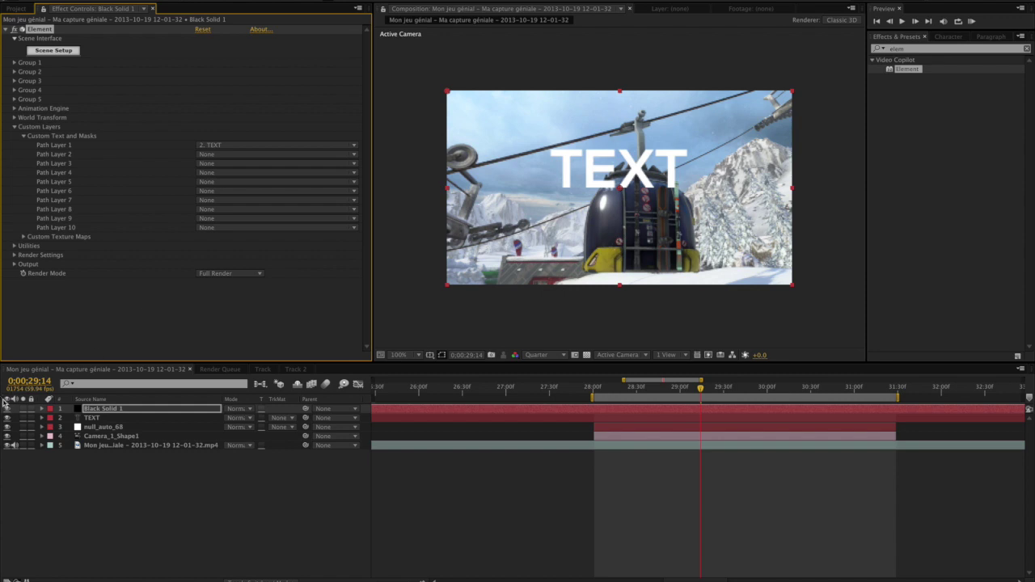
Step: Hide the TEXT layer, move it to the bottom of the stack, and enter Element's Scene Setup
click(8, 417)
click(97, 418)
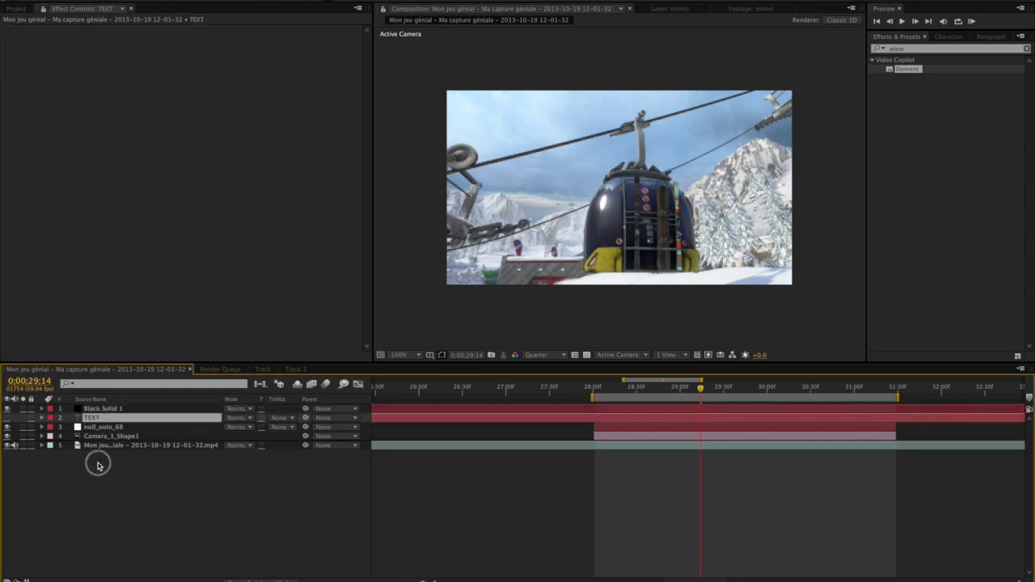
drag(97, 417, 97, 458)
click(118, 410)
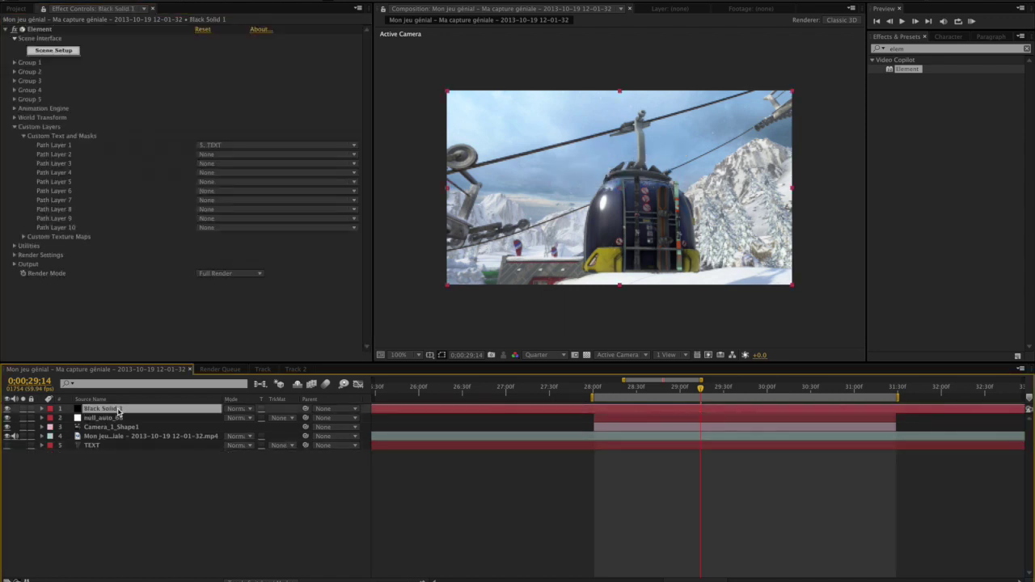
click(14, 126)
click(14, 127)
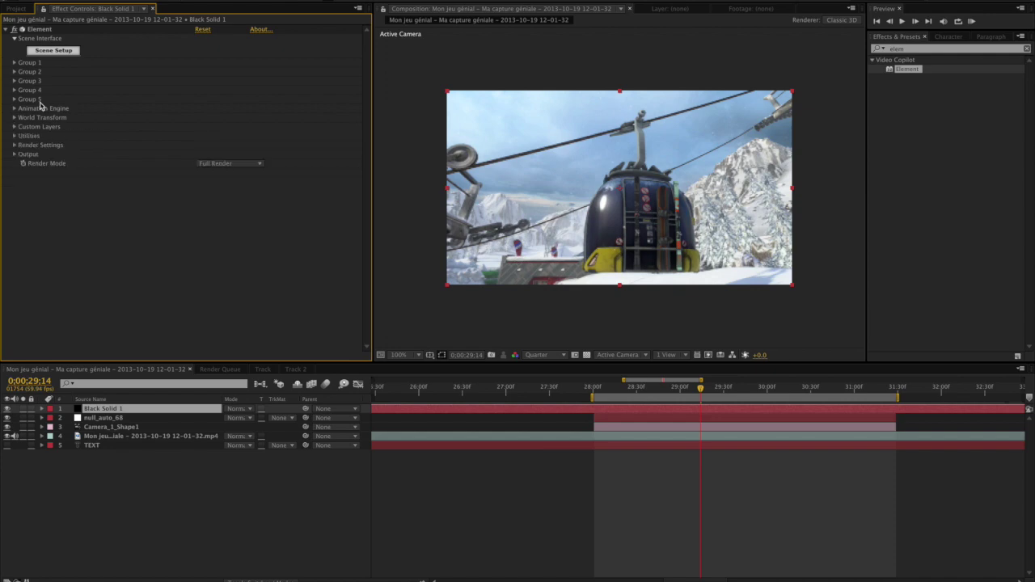
click(61, 53)
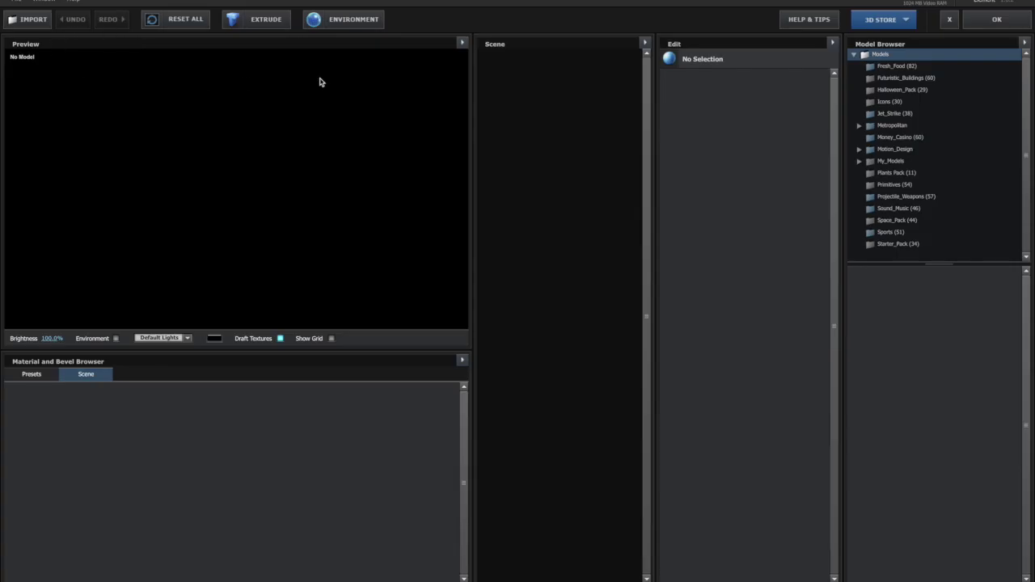
Step: Extrude the TEXT path into 3D, browse the Pro_Shaders Fabric materials, and apply the scene
click(257, 18)
mouse_move(247, 170)
mouse_down()
mouse_move(318, 168)
mouse_move(235, 273)
mouse_up()
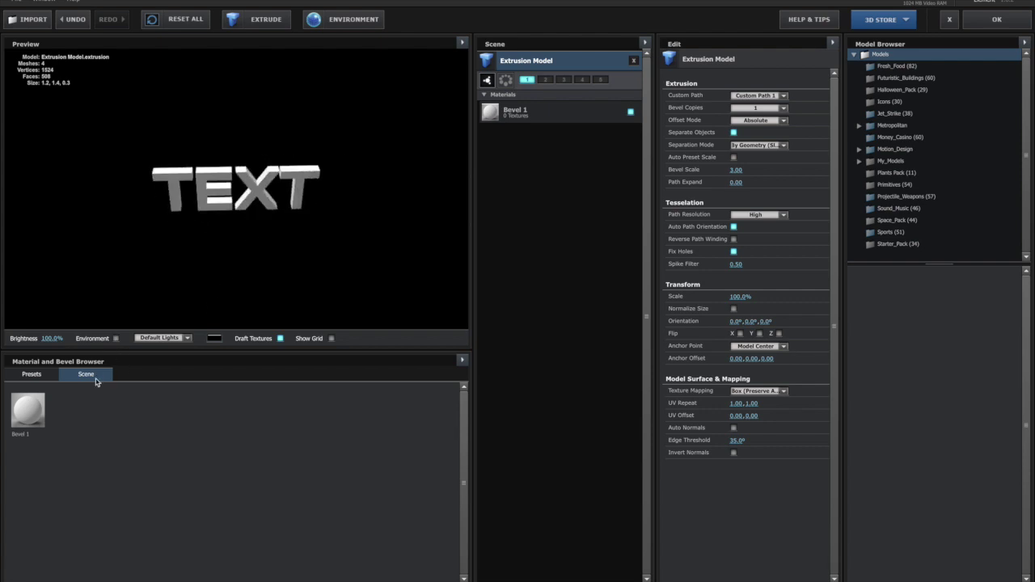
click(53, 374)
double_click(46, 413)
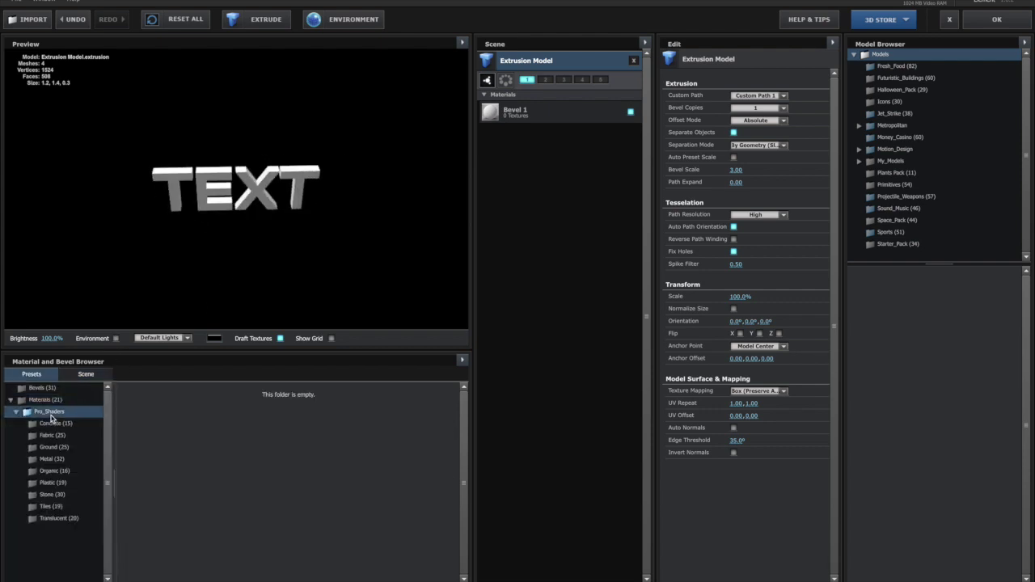
click(61, 436)
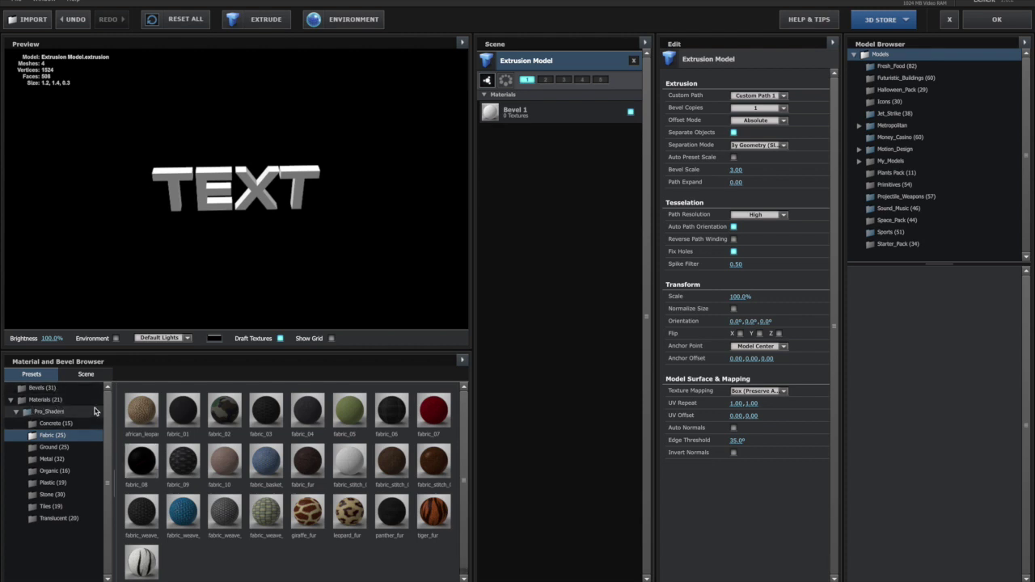
drag(306, 194, 263, 142)
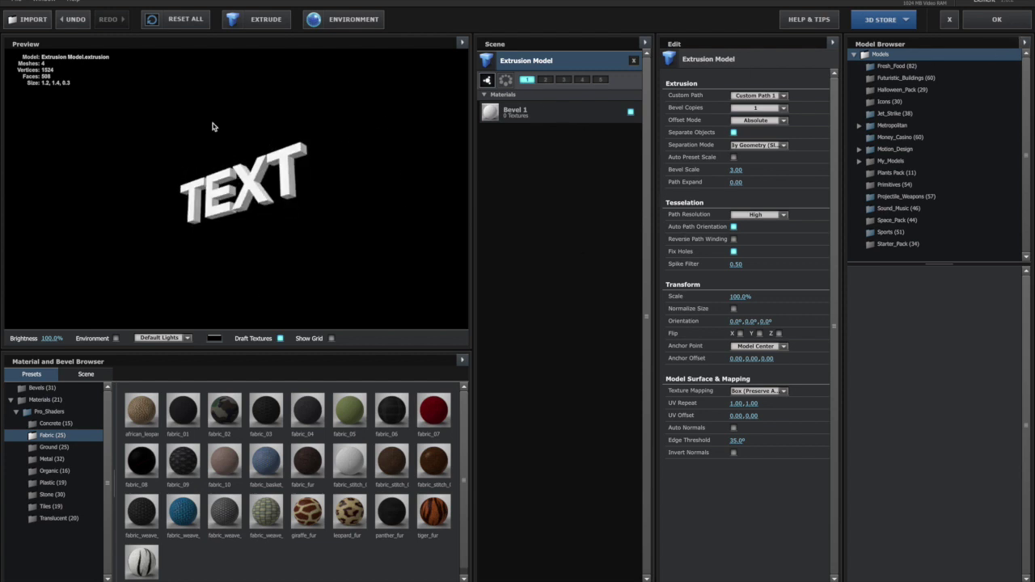
click(998, 22)
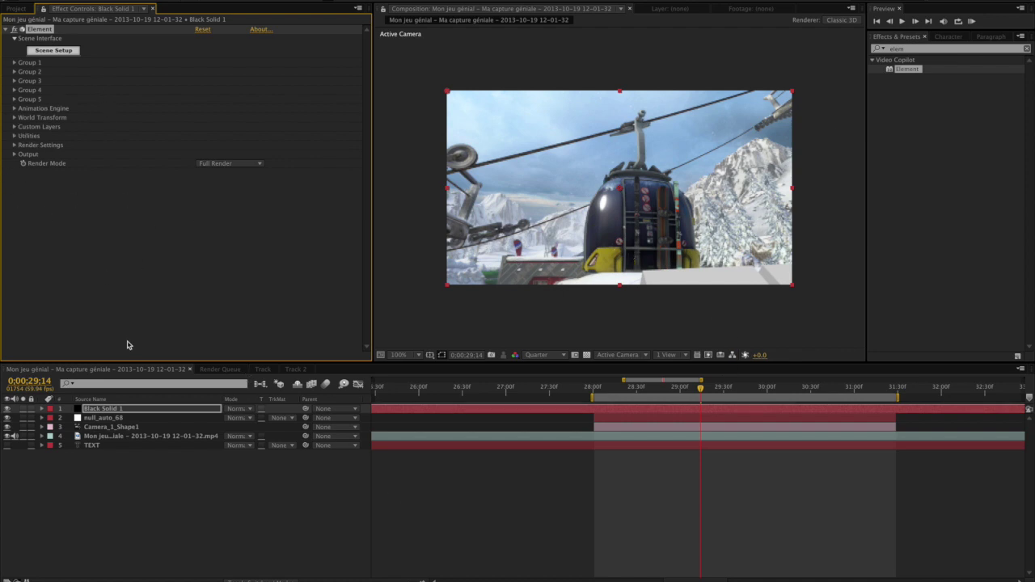
Step: Reveal the null's Position values and Black Solid 1's Group 1 Particle Replicator settings
click(111, 417)
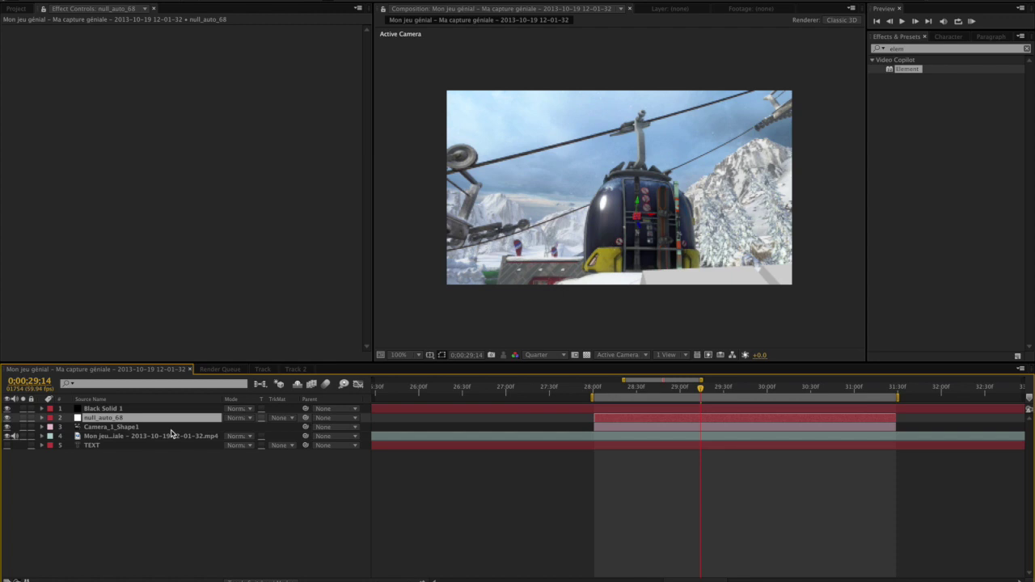
key(p)
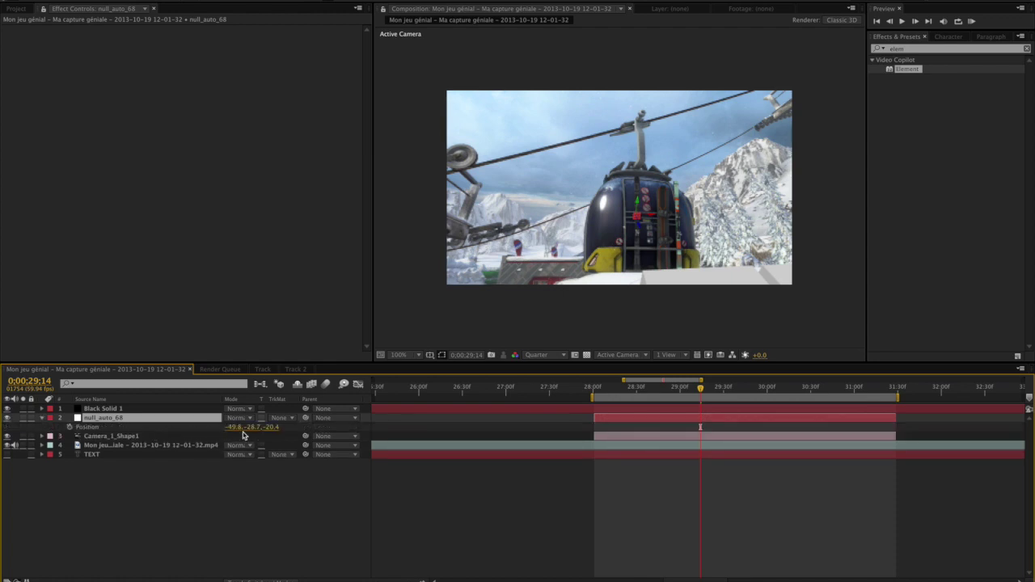
click(170, 409)
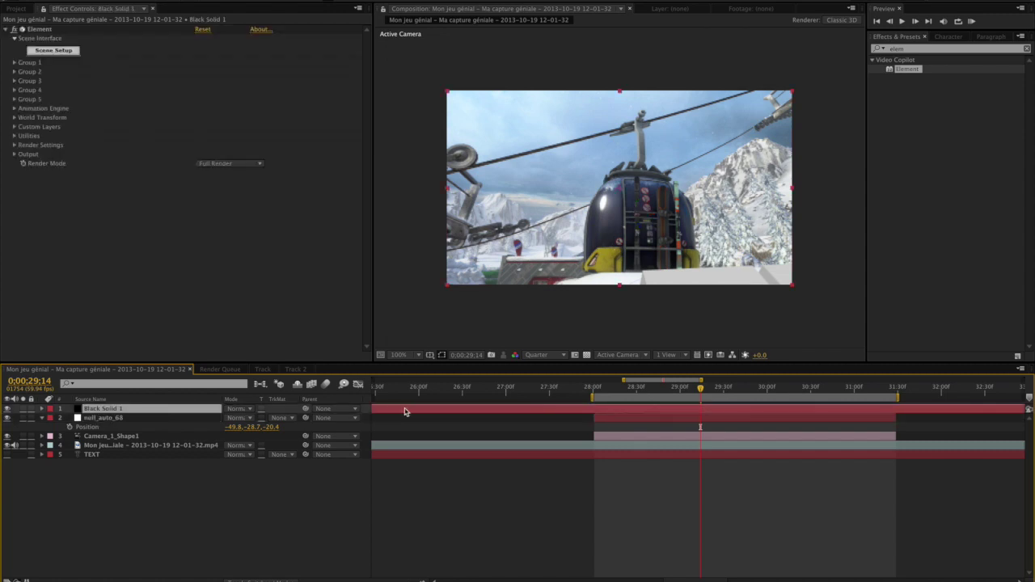
click(13, 64)
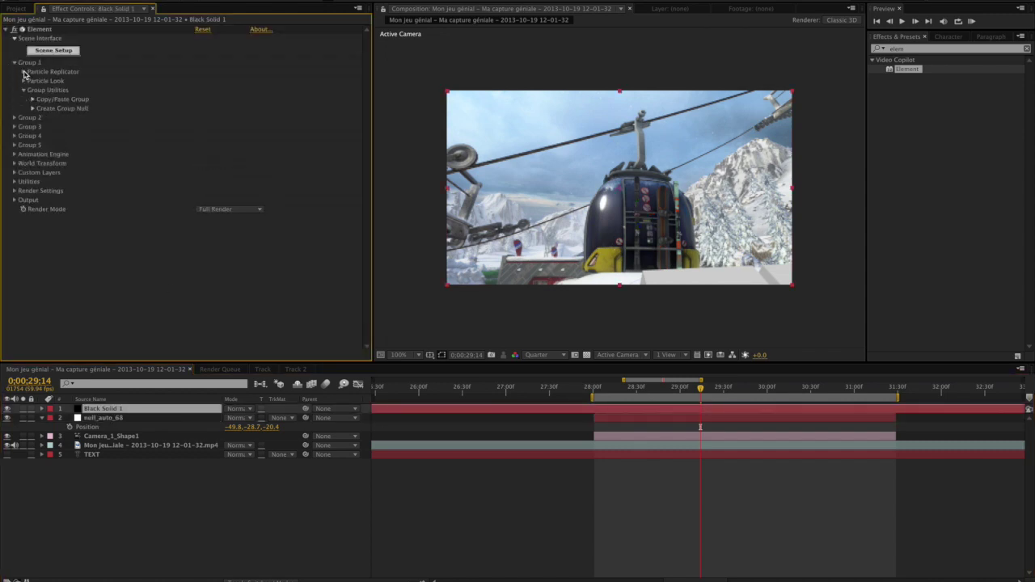
click(24, 72)
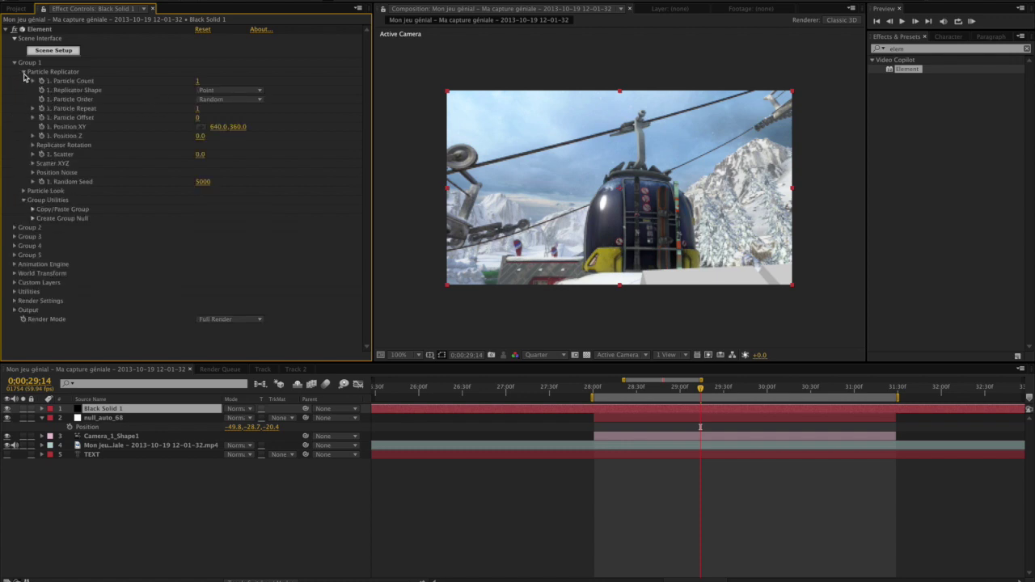
Step: Paste the null's position into Element's Position XY (-49.8, -28.7) and Position Z (-20.4)
click(236, 429)
click(217, 127)
text(-49.8)
key(Tab)
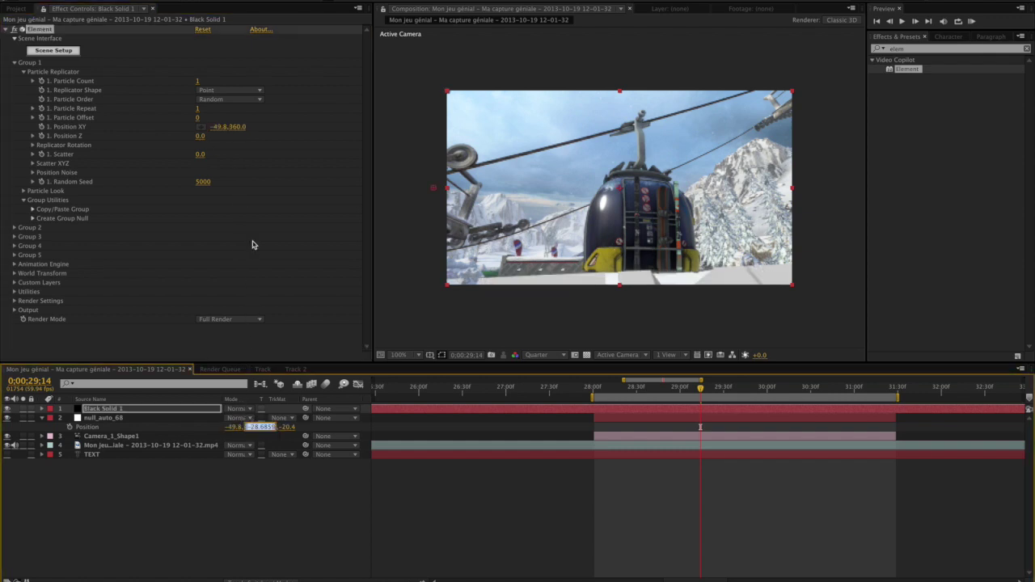
key(ctrl+v)
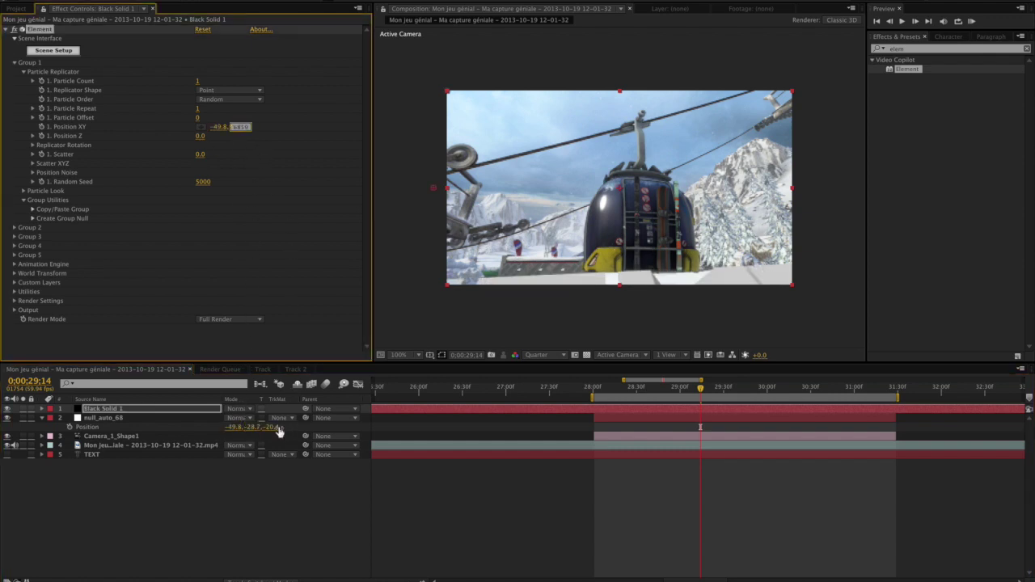
click(278, 427)
key(ctrl+c)
click(202, 136)
key(ctrl+v)
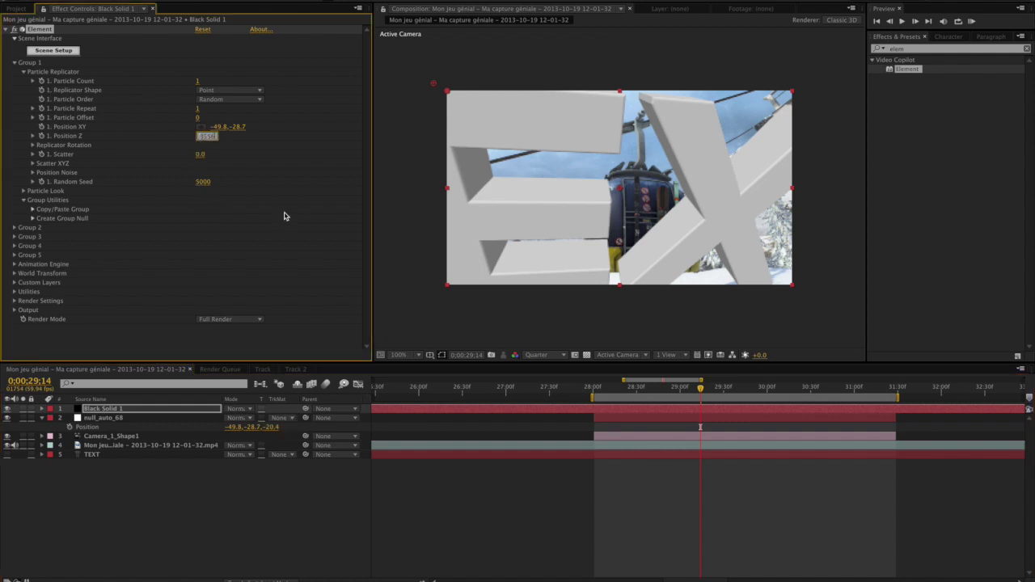
key(Return)
drag(627, 393, 723, 393)
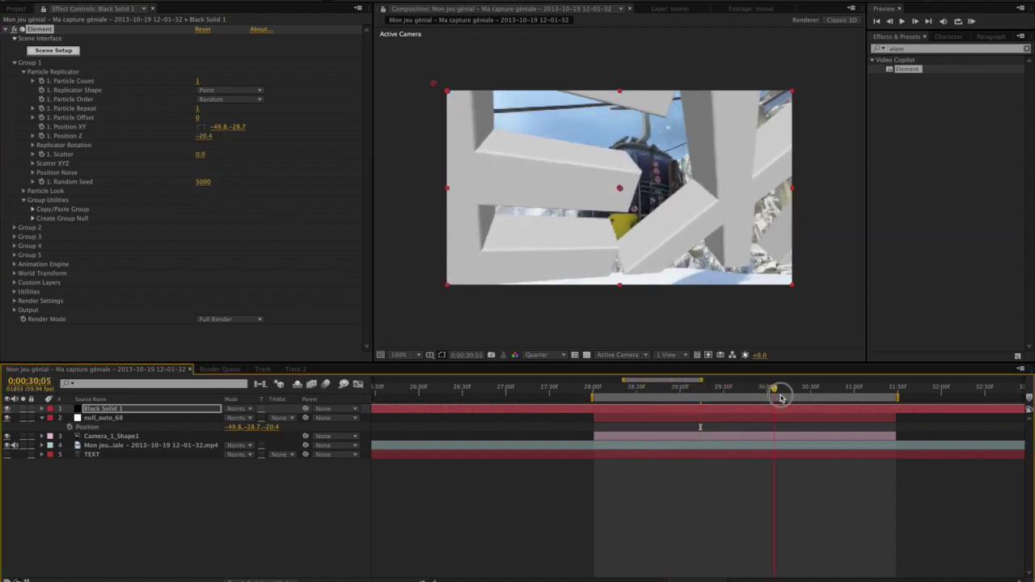
Step: Return to frame 0:00:29:13 and set Group 1's Particle Size to 1.10
drag(723, 393, 730, 393)
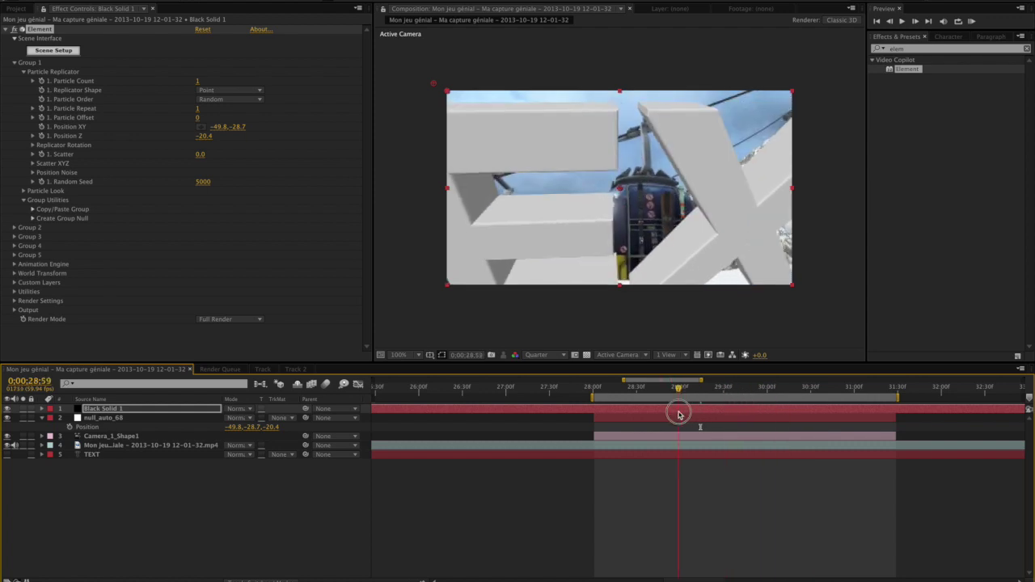
drag(714, 412, 701, 412)
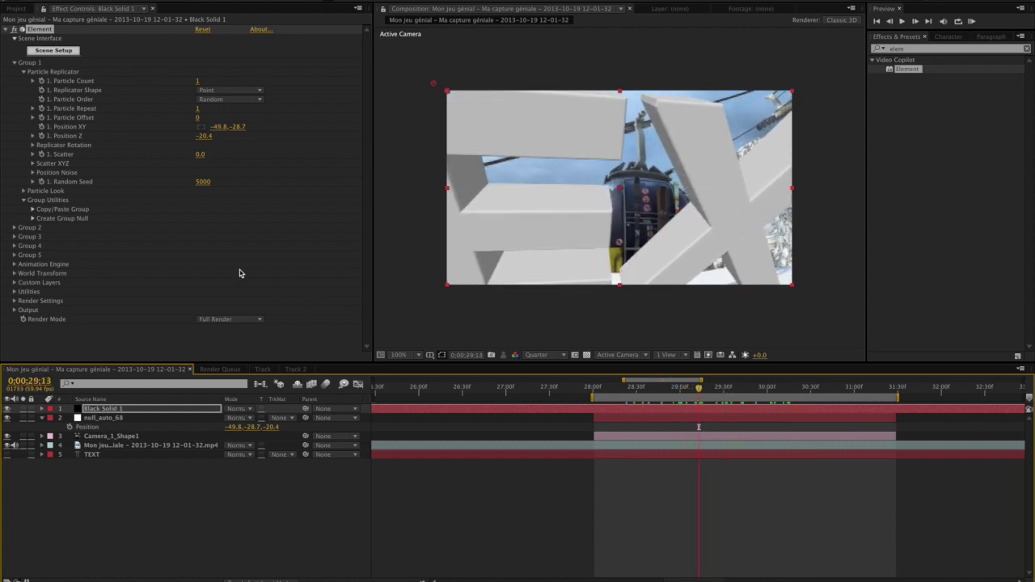
click(23, 192)
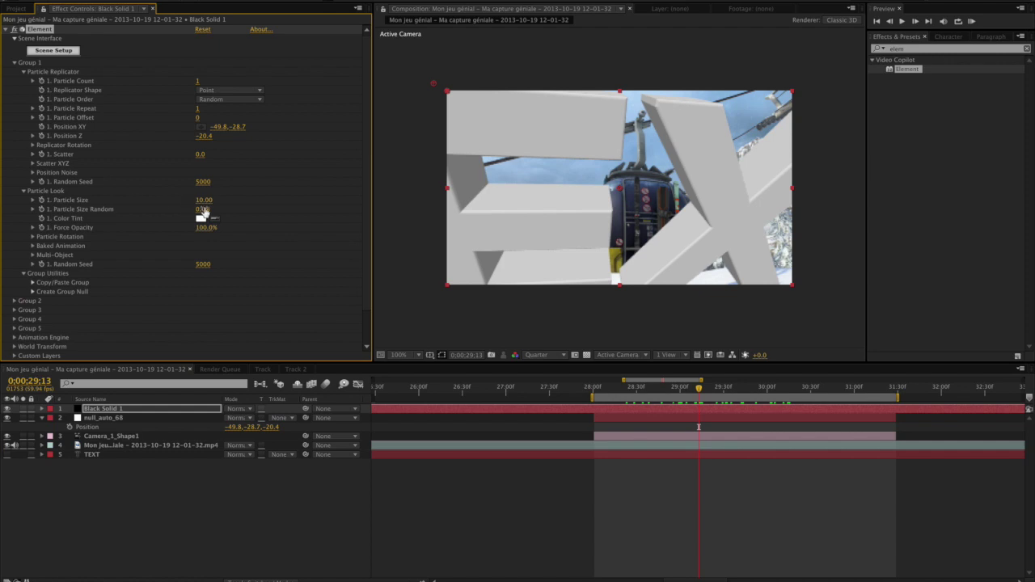
drag(208, 202, 168, 207)
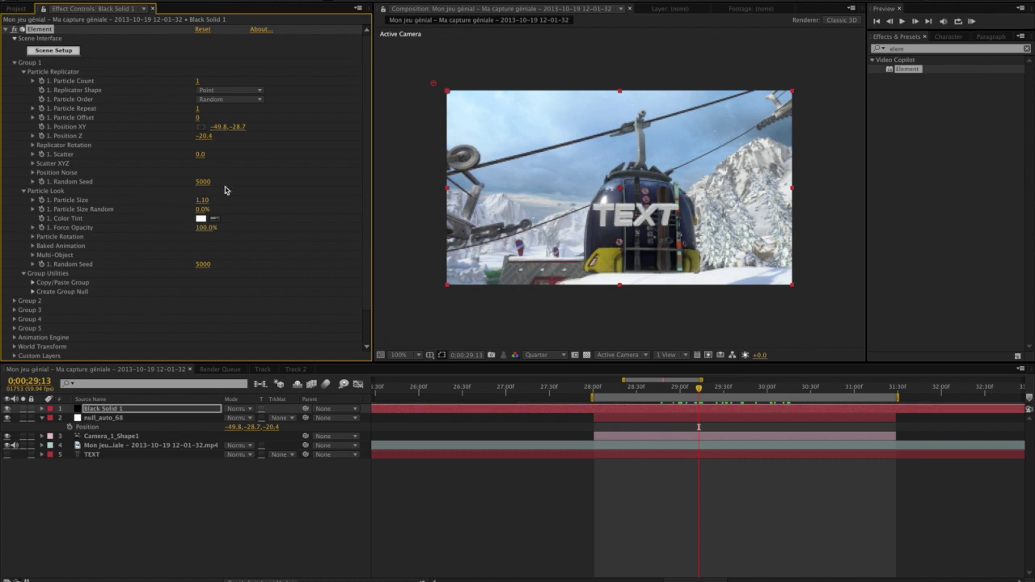
Step: Rotate the TEXT particle to X -42°, Y -3°, Z +2° in Particle Rotation
click(33, 237)
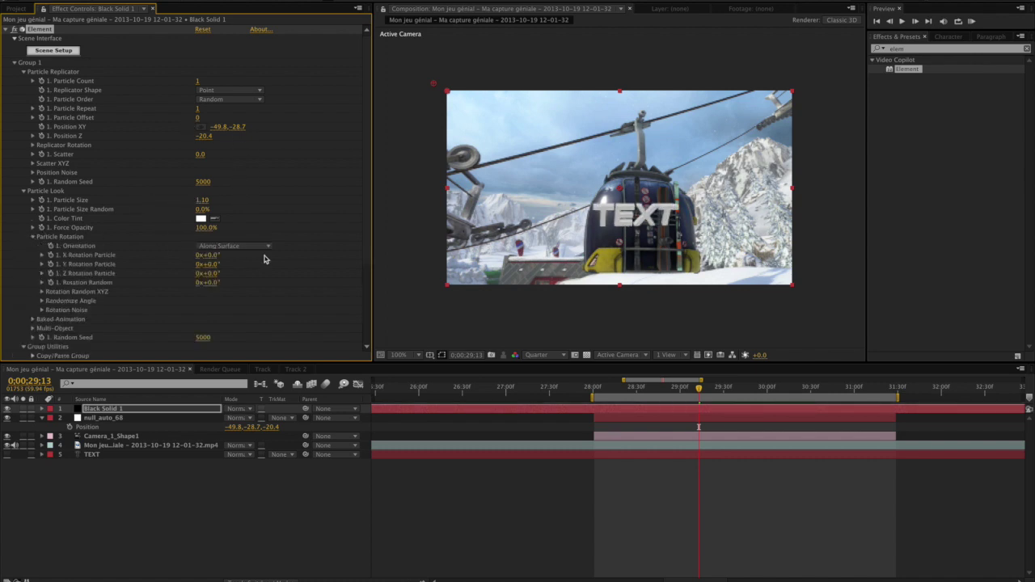
drag(220, 267, 210, 274)
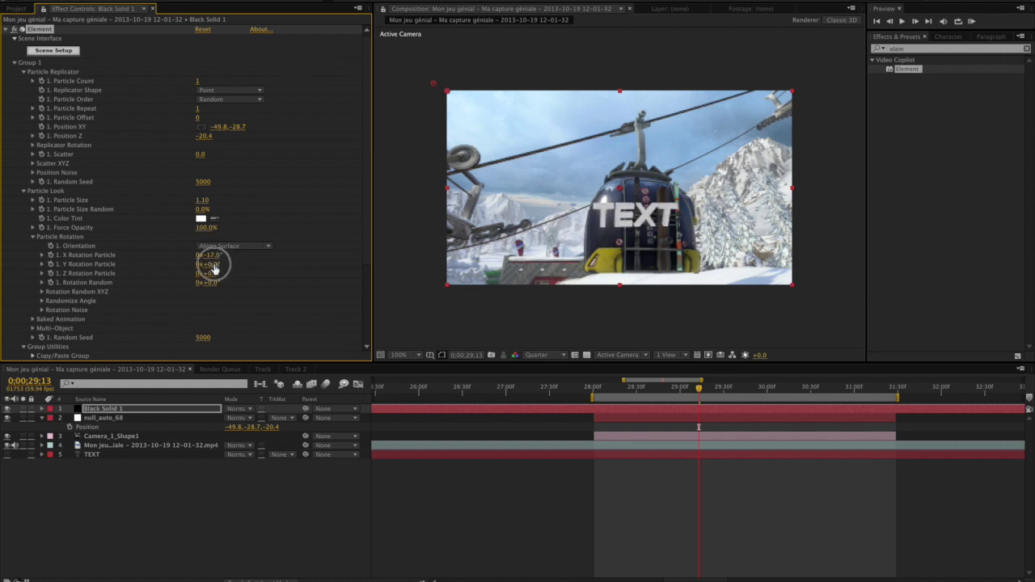
mouse_move(210, 273)
mouse_down()
mouse_move(209, 284)
mouse_move(212, 274)
mouse_up()
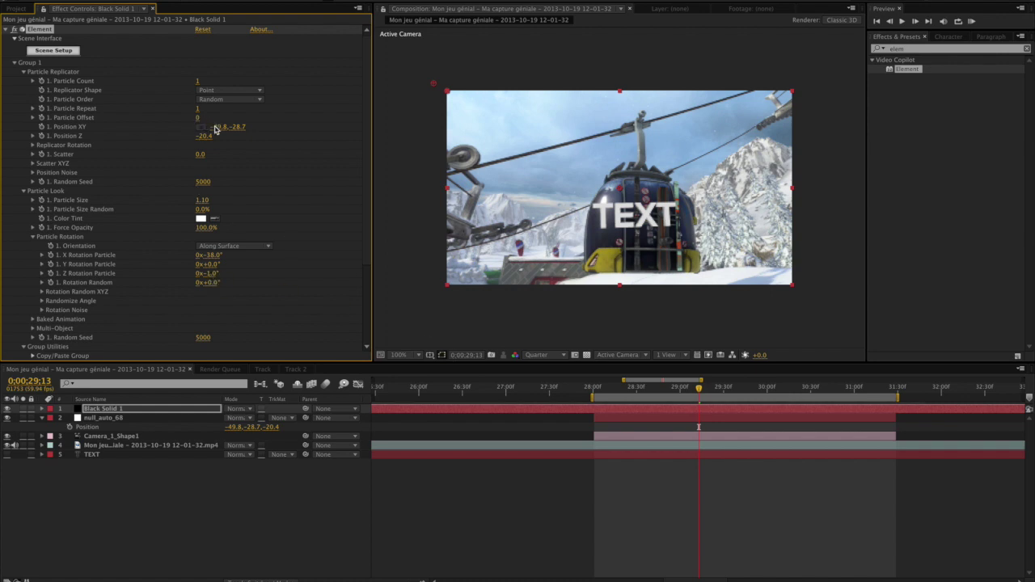
Step: Shift the TEXT's Position XY to -22.1, -14.1 and scrub the shot to verify tracking
drag(221, 132, 328, 161)
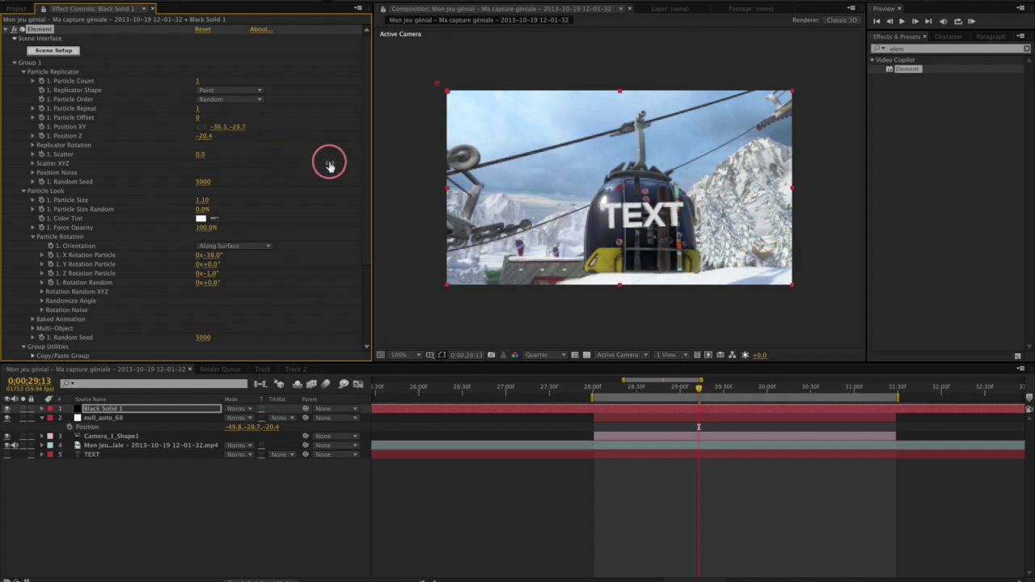
drag(241, 128, 276, 134)
mouse_move(701, 392)
mouse_down()
mouse_move(794, 411)
mouse_move(627, 405)
mouse_up()
drag(220, 127, 227, 136)
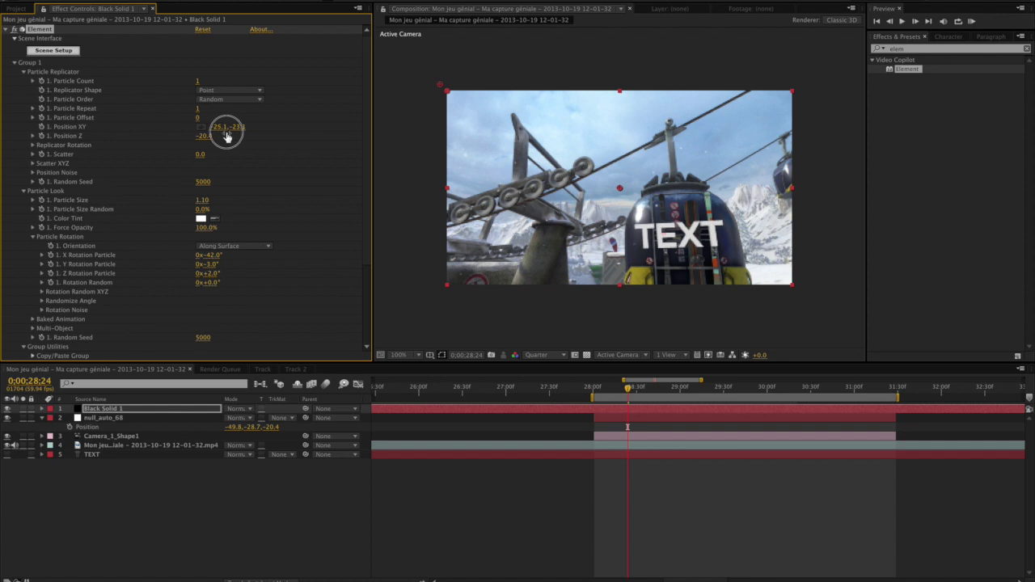
drag(226, 136, 247, 132)
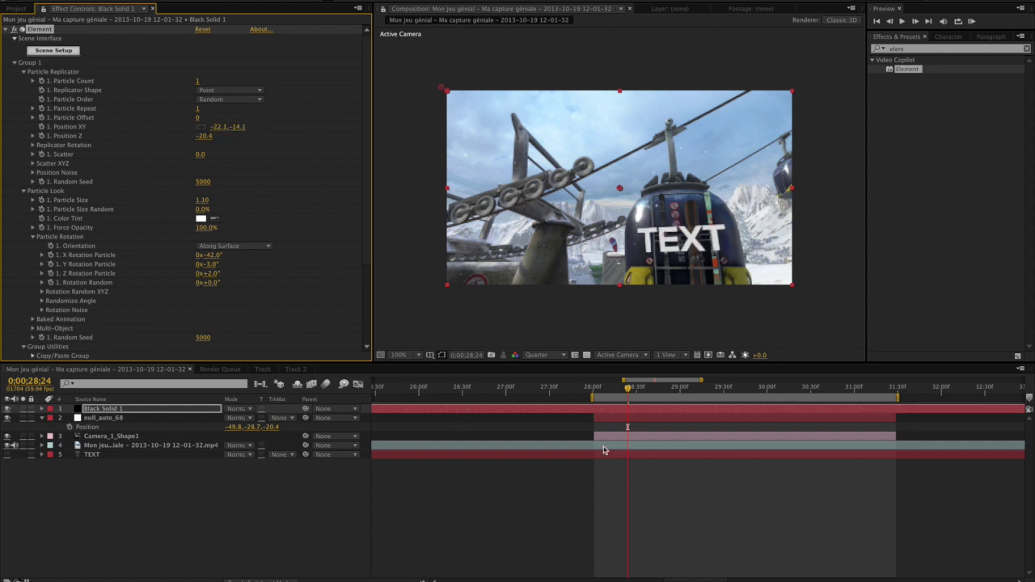
mouse_move(599, 395)
mouse_down()
mouse_move(810, 414)
mouse_move(762, 410)
mouse_up()
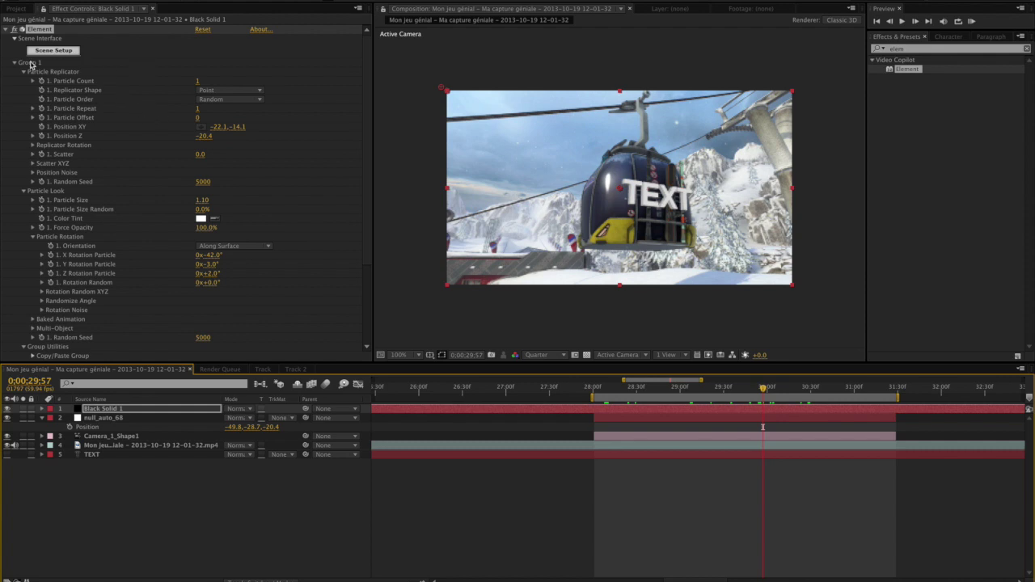
click(68, 52)
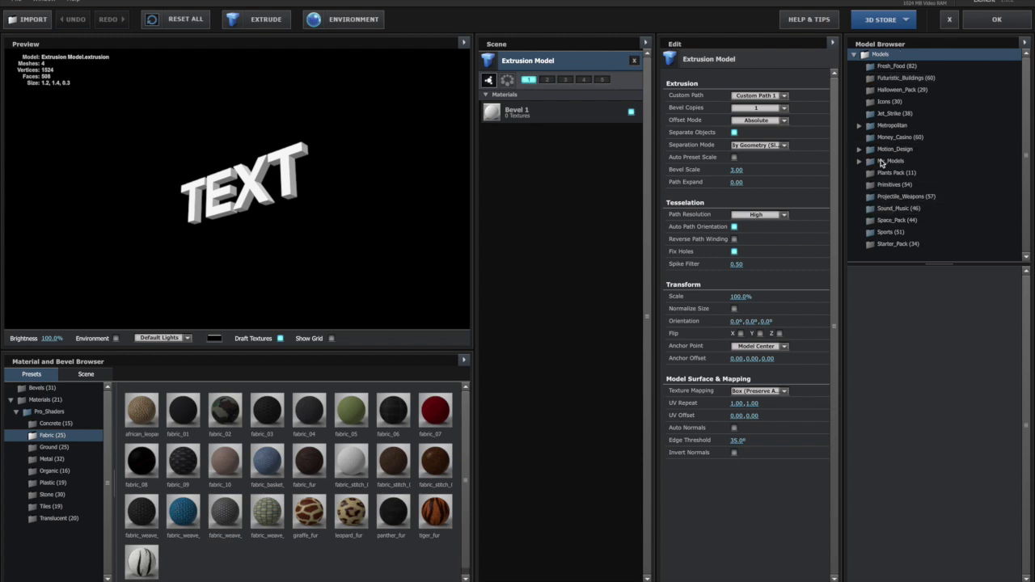
Step: Add a plane primitive from Models > Primitives on group 2 and apply the scene
click(889, 185)
scroll(914, 441, down, 2)
scroll(915, 453, down, 1)
click(886, 502)
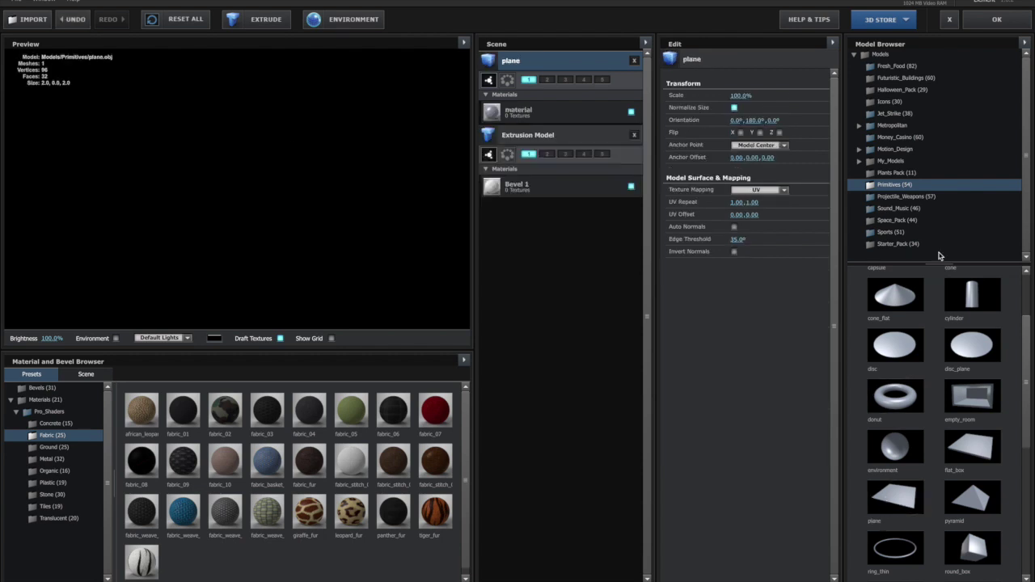
click(547, 79)
drag(367, 143, 360, 171)
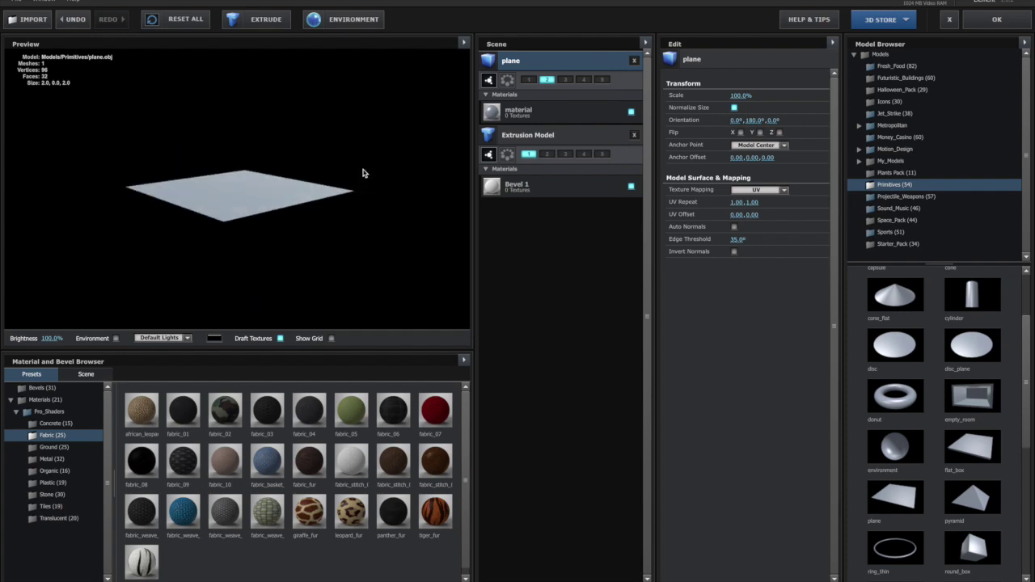
click(1015, 17)
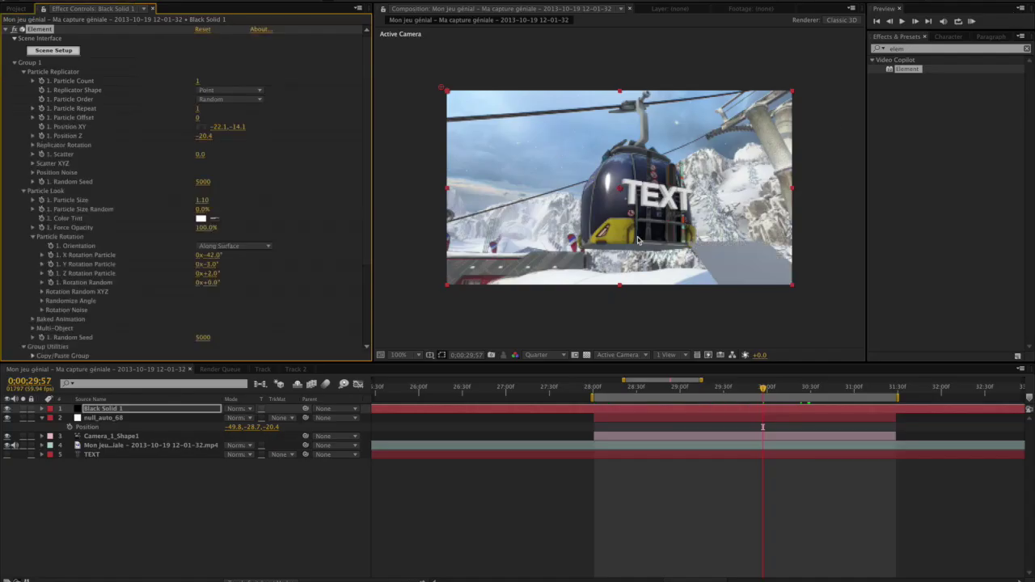
Step: Return to frame 0:00:29:21 and copy Group 1's Element settings into Group 2
drag(699, 386, 803, 370)
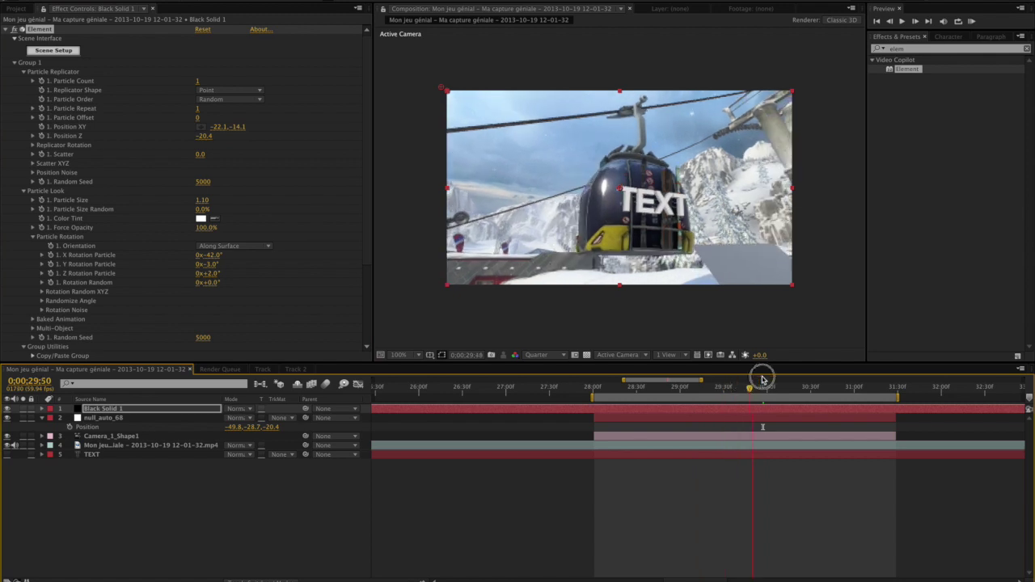
drag(803, 371, 710, 386)
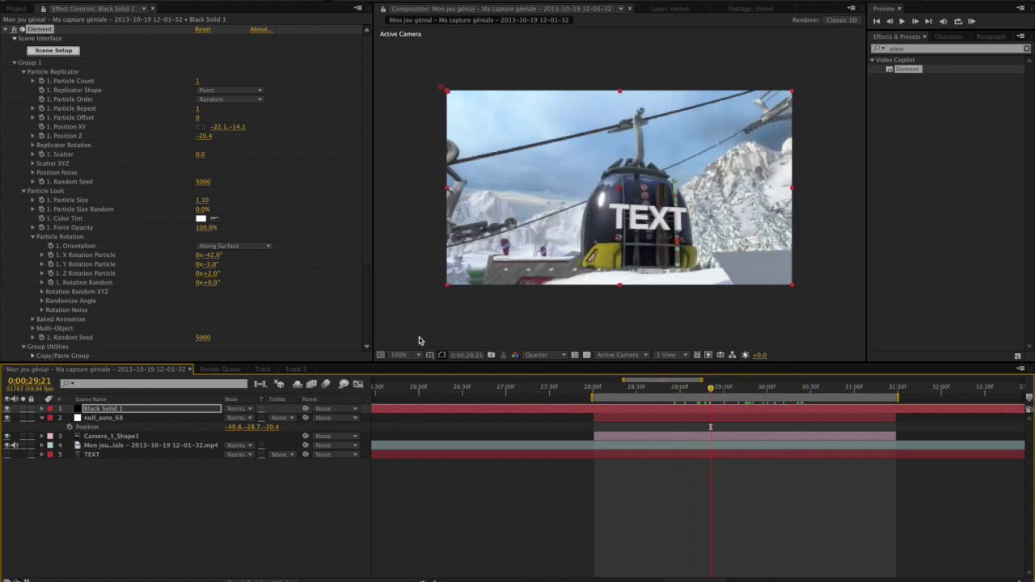
scroll(36, 337, down, 3)
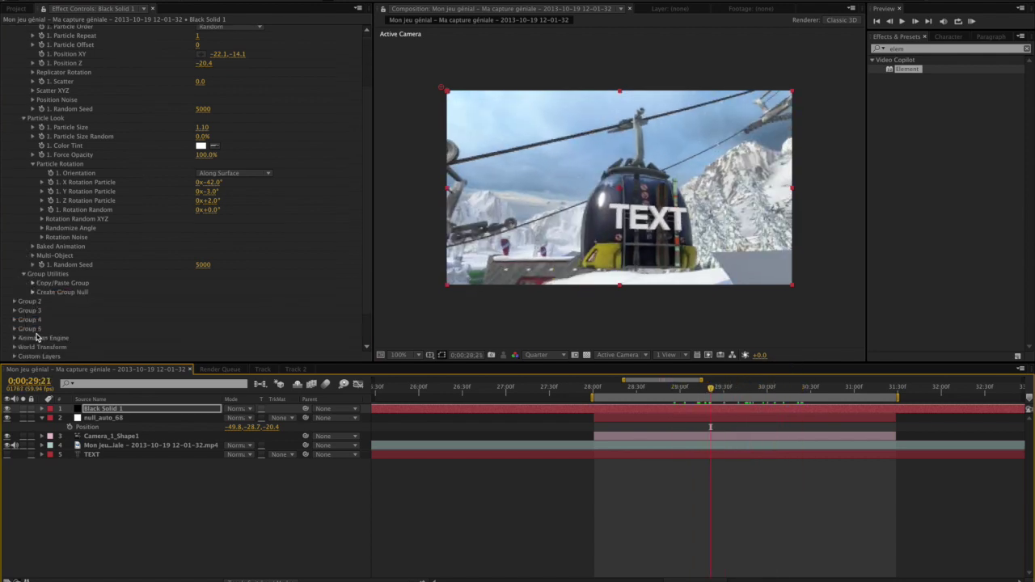
click(34, 283)
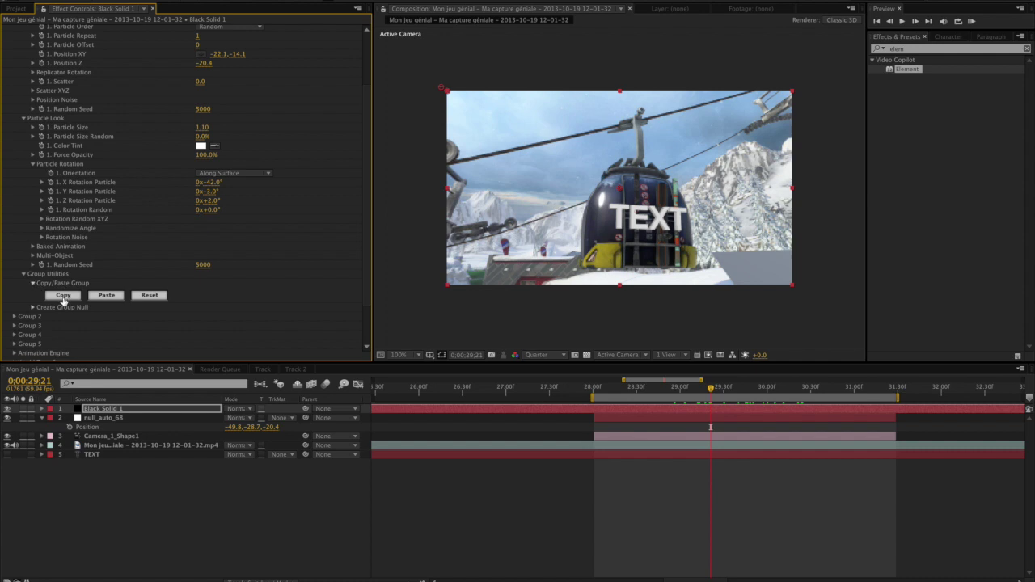
click(13, 317)
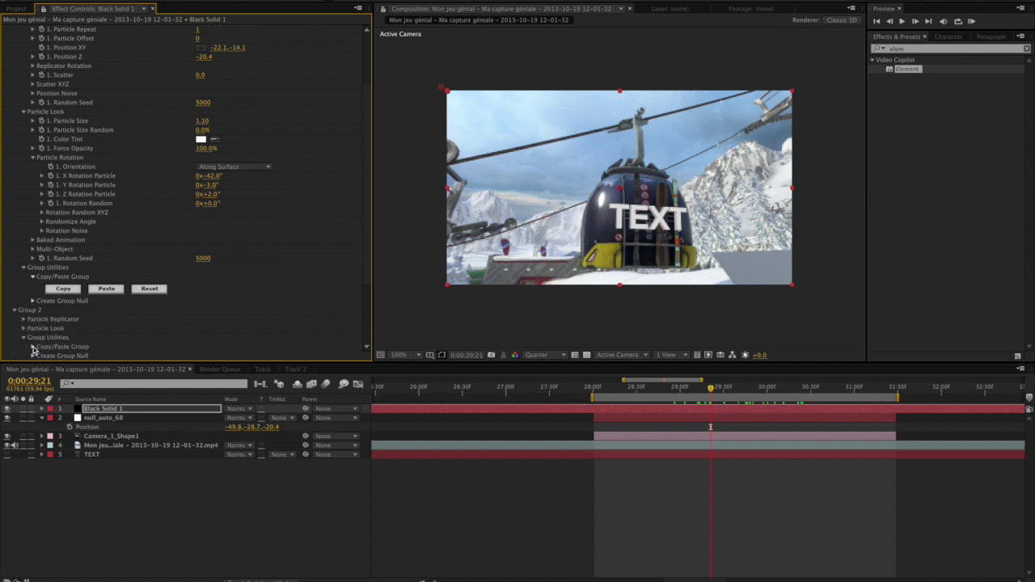
click(34, 347)
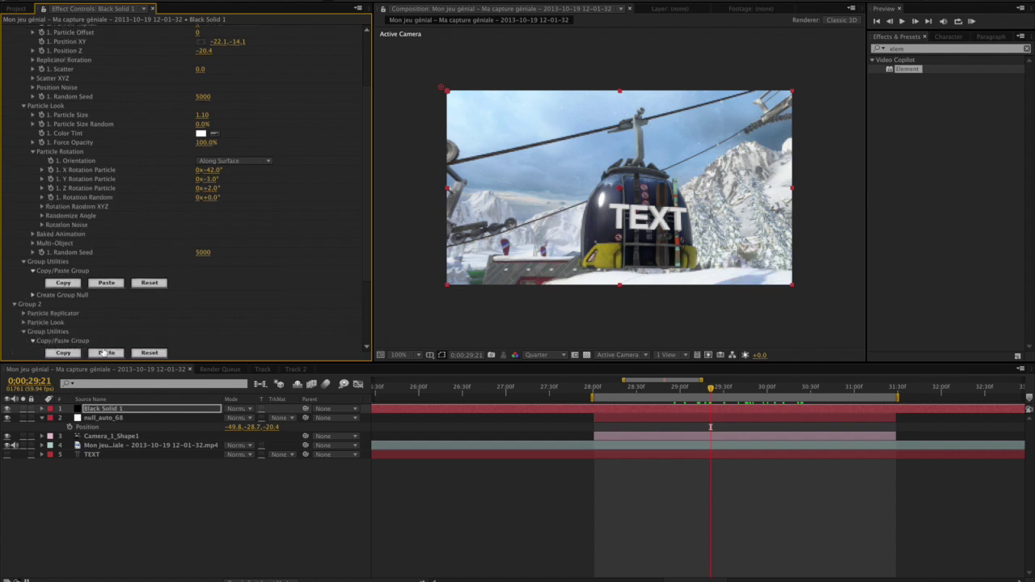
Step: Expand Group 2's Particle Look and Particle Rotation settings
scroll(214, 356, down, 2)
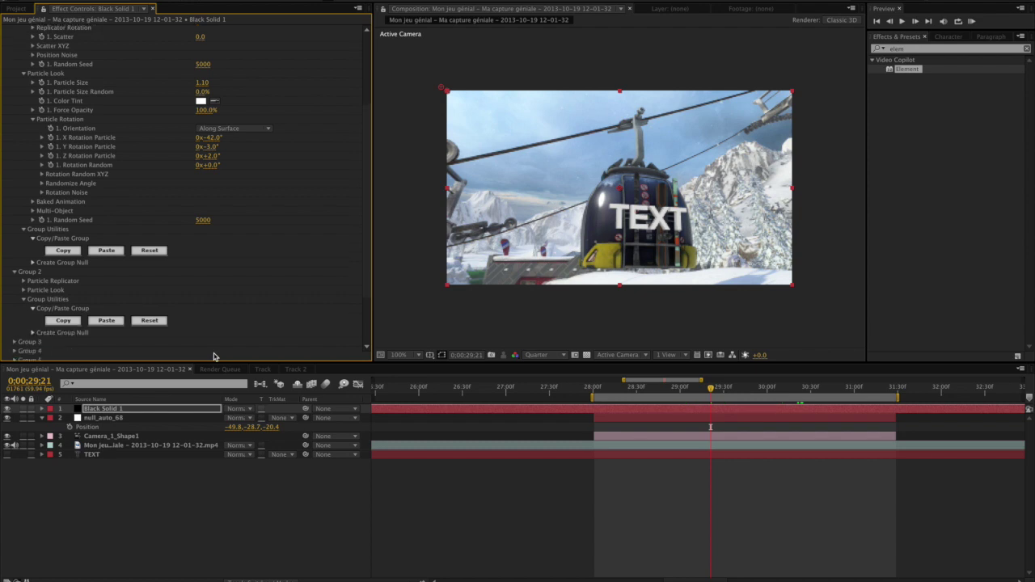
click(24, 291)
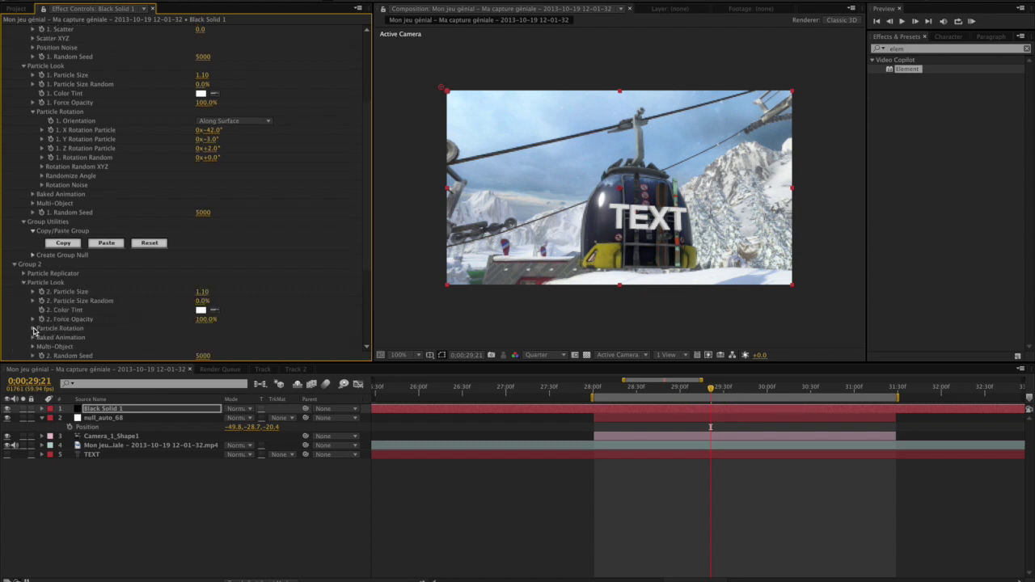
click(33, 329)
scroll(184, 322, down, 3)
Step: Tilt Group 2's plane to 48° X rotation, set Position Z -8.4 and Particle Size 6.58
drag(208, 301, 250, 297)
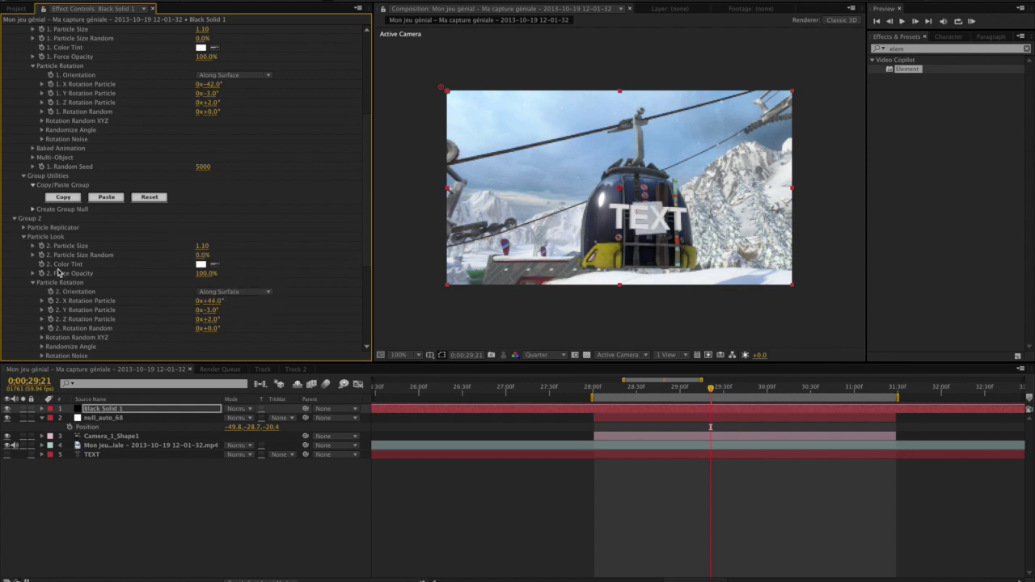
click(24, 228)
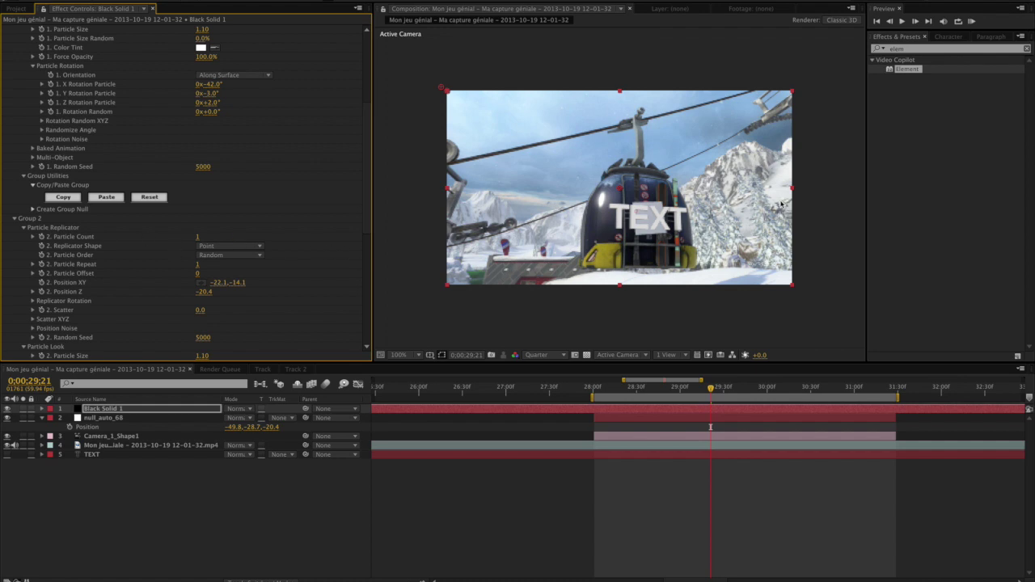
mouse_move(207, 292)
mouse_down()
mouse_move(217, 296)
mouse_move(202, 295)
mouse_up()
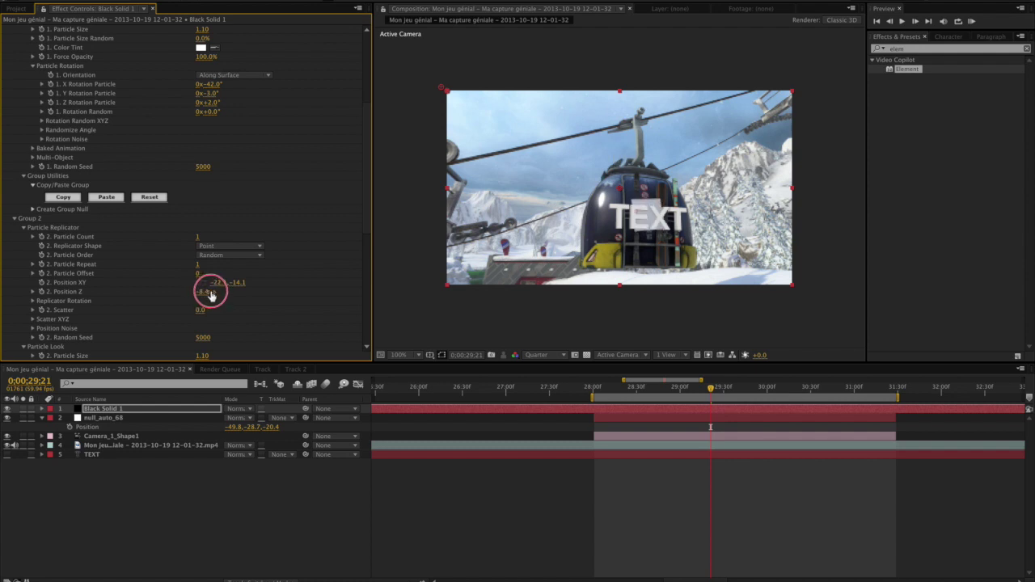
drag(205, 294, 271, 288)
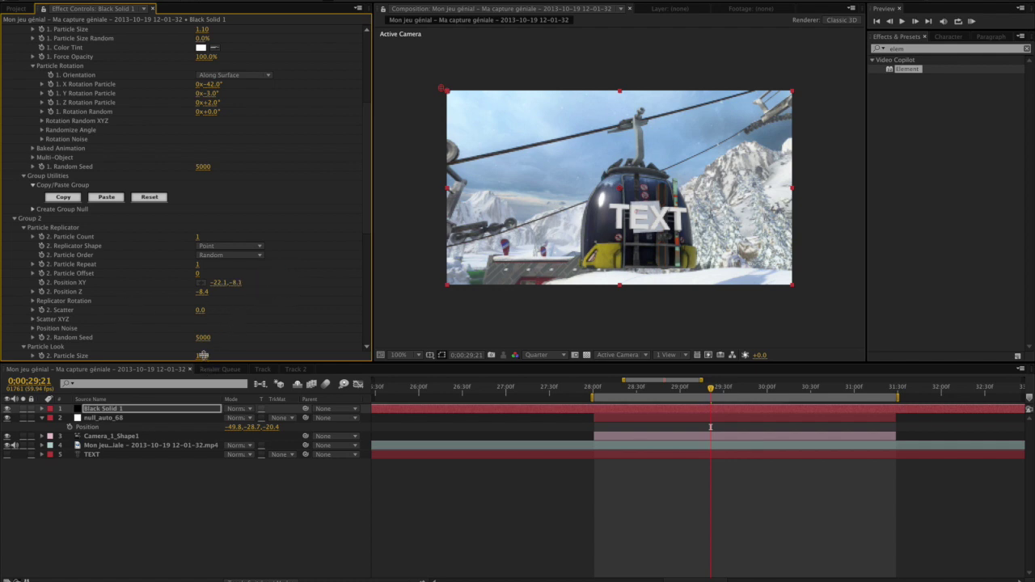
mouse_move(202, 356)
mouse_down()
mouse_move(490, 363)
mouse_move(469, 355)
mouse_up()
scroll(291, 185, up, 5)
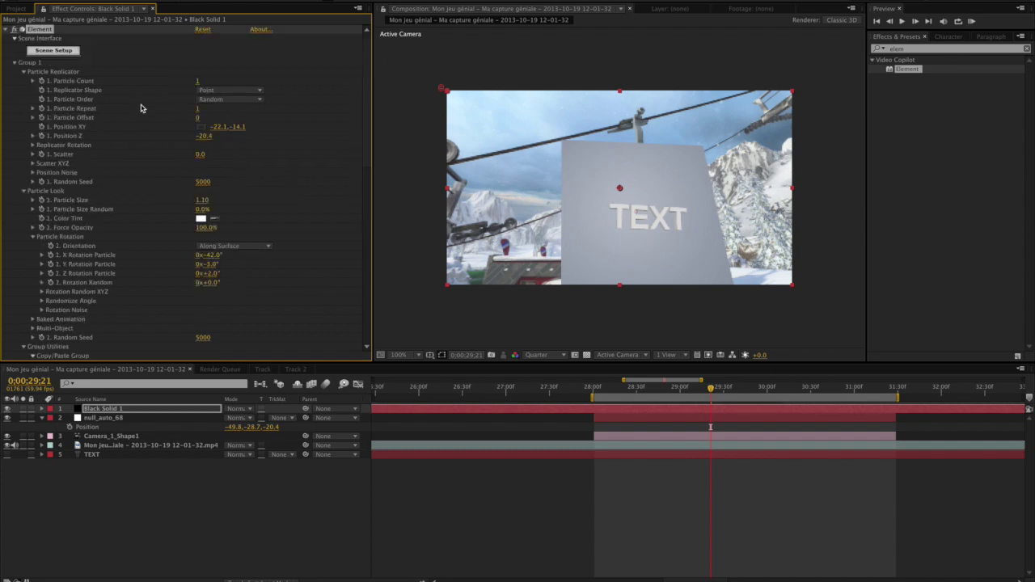
Step: Enable Matte Shadow on the plane's material in Element's Scene Setup and apply it
click(69, 51)
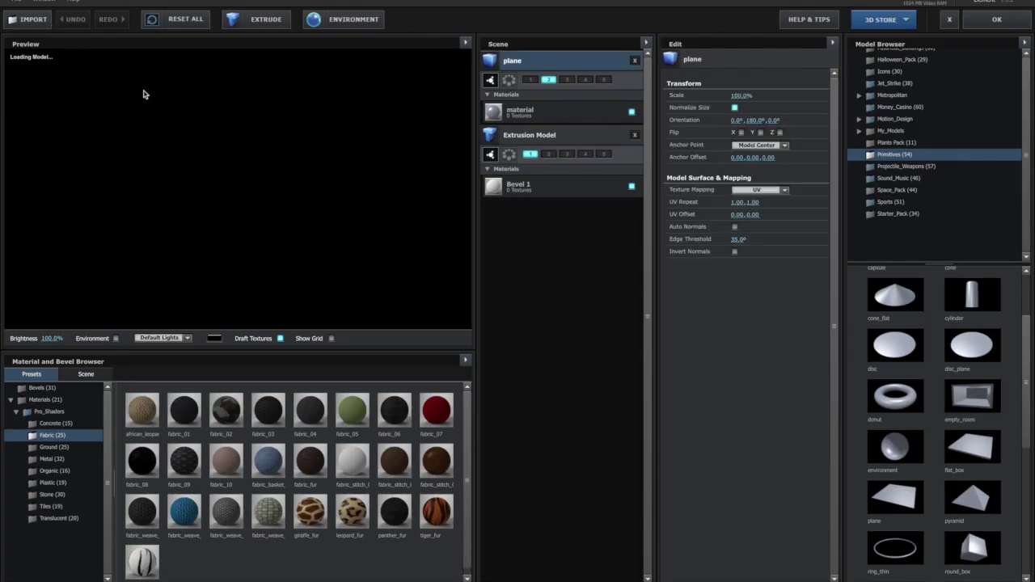
click(517, 118)
scroll(768, 486, down, 2)
scroll(768, 486, down, 1)
click(735, 521)
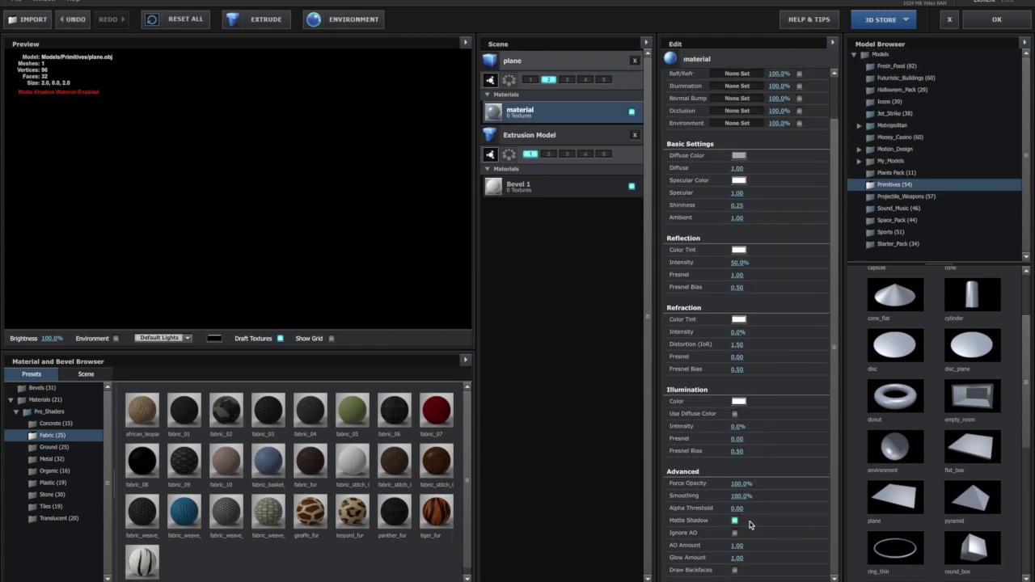
click(981, 16)
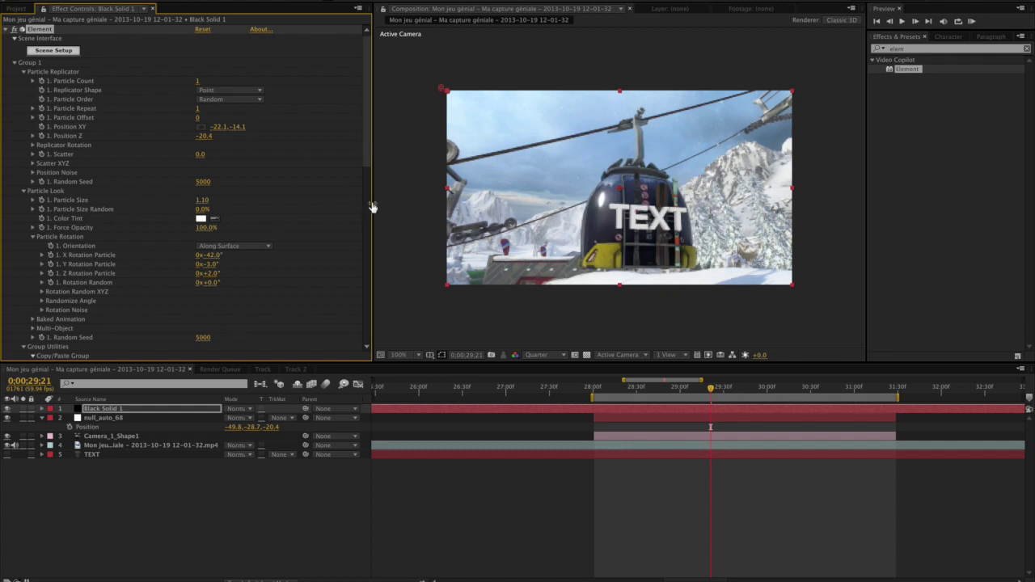
Step: Enable ambient occlusion in Element's render settings and raise AO intensity to 10.0
drag(363, 121, 339, 346)
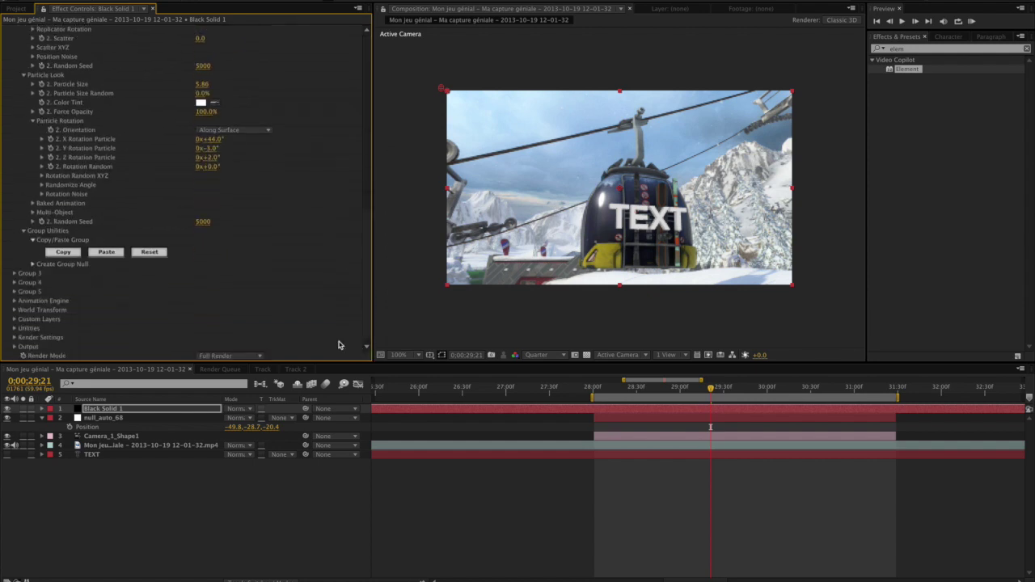
click(13, 337)
click(23, 311)
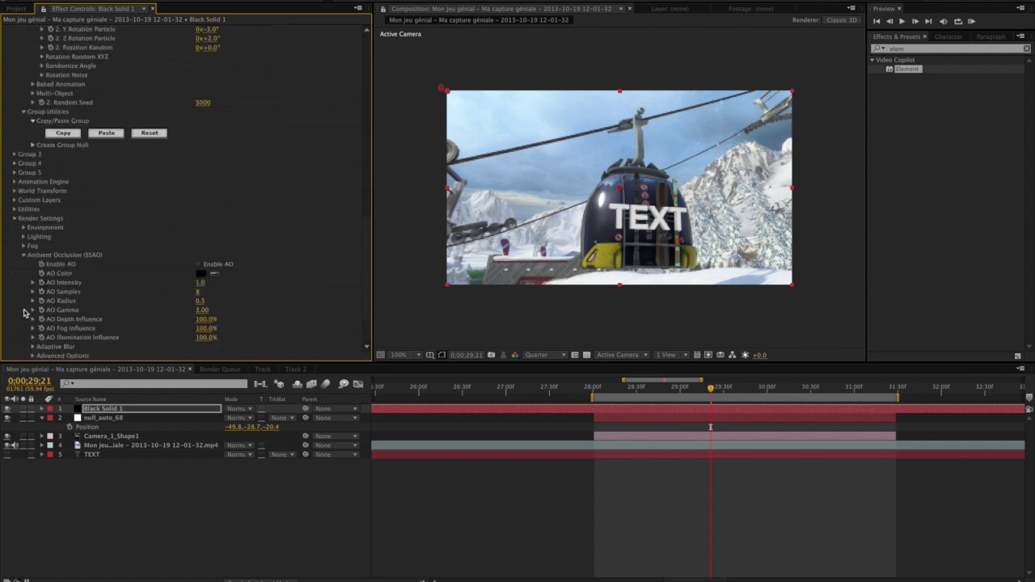
click(205, 264)
scroll(203, 243, down, 3)
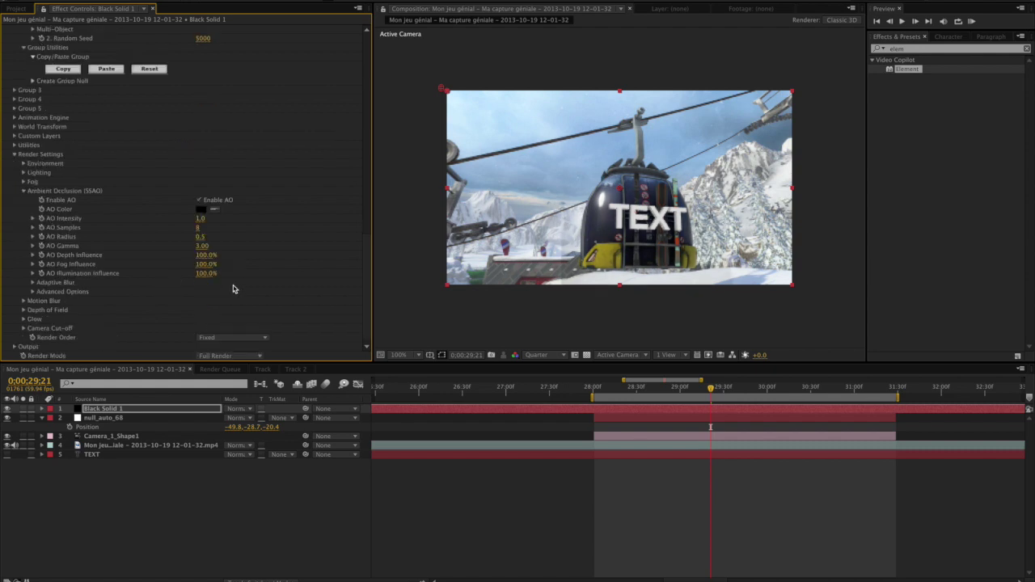
drag(199, 222, 201, 220)
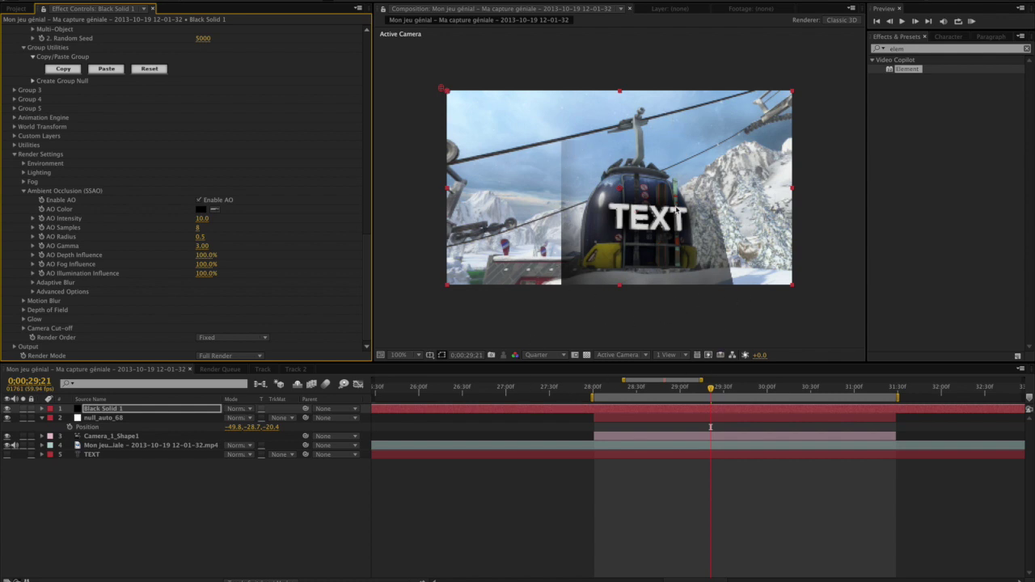
Step: Set the advanced AO cut-off to 5.0 and check the effect on a nearby frame
click(33, 292)
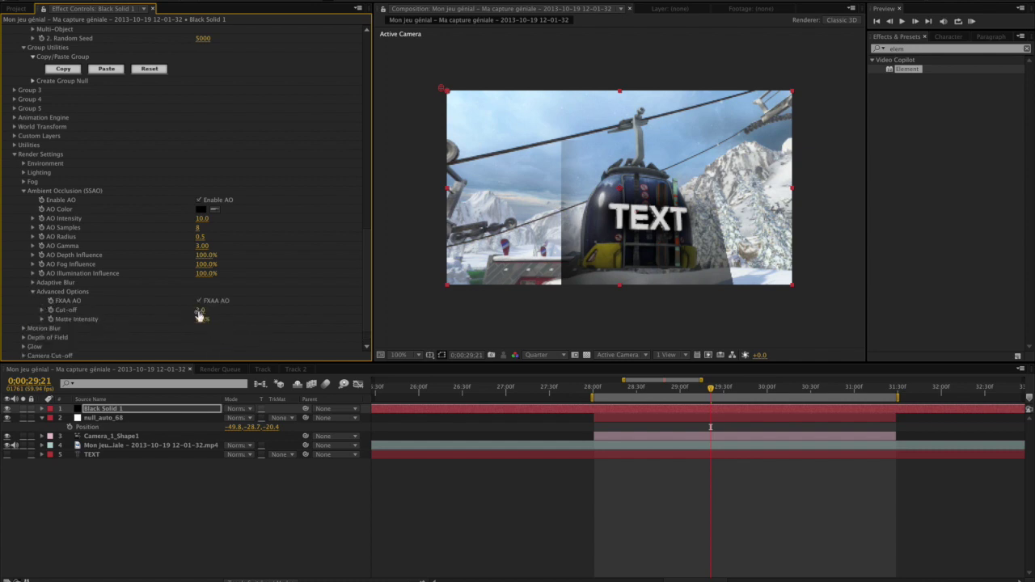
drag(198, 315, 687, 352)
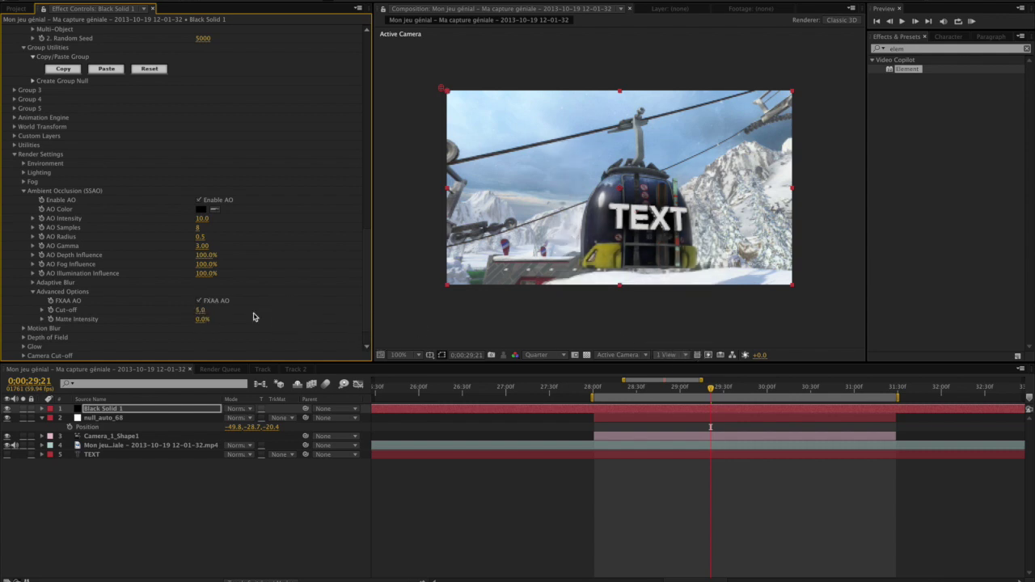
drag(203, 316, 541, 363)
mouse_move(620, 386)
mouse_down()
mouse_move(713, 396)
mouse_move(640, 414)
mouse_up()
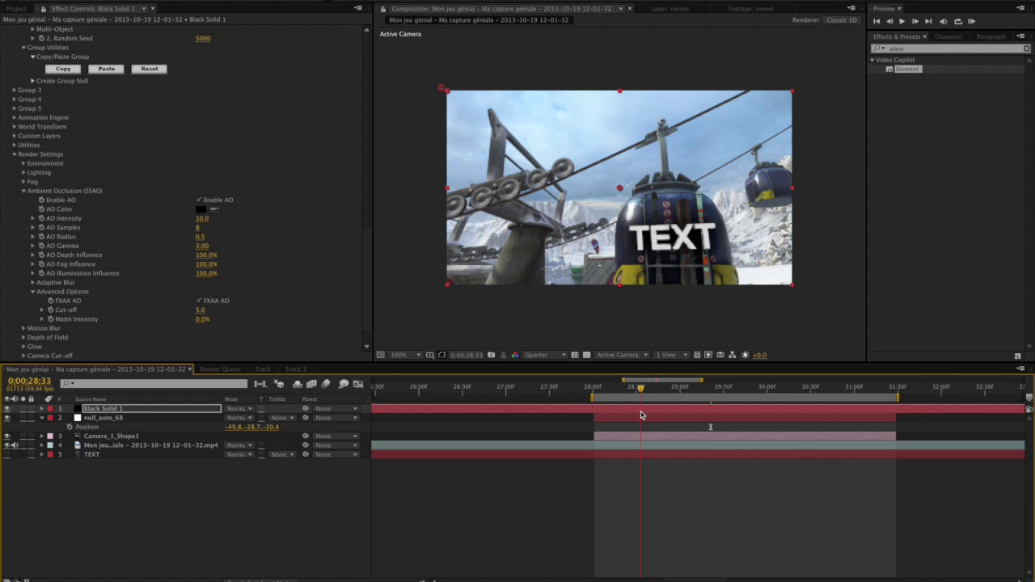
Step: Apply the Natural lighting preset and set the environment override layer to the gondola footage
click(23, 173)
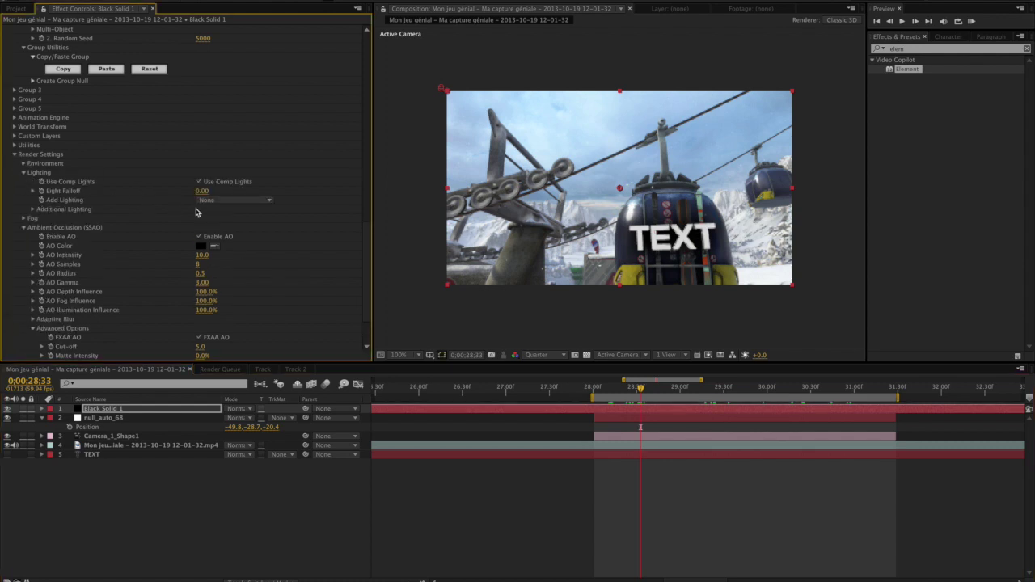
click(233, 203)
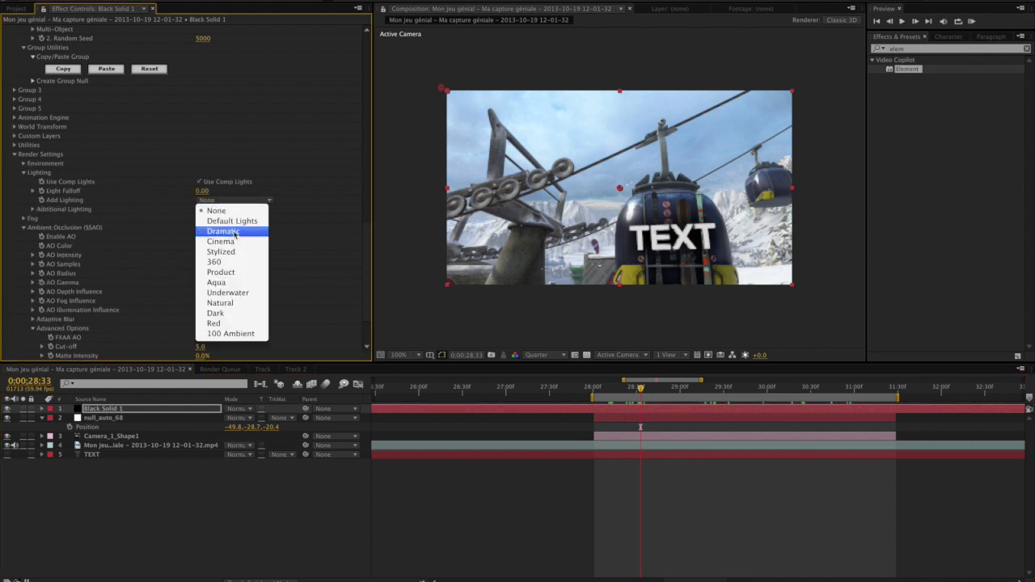
click(219, 305)
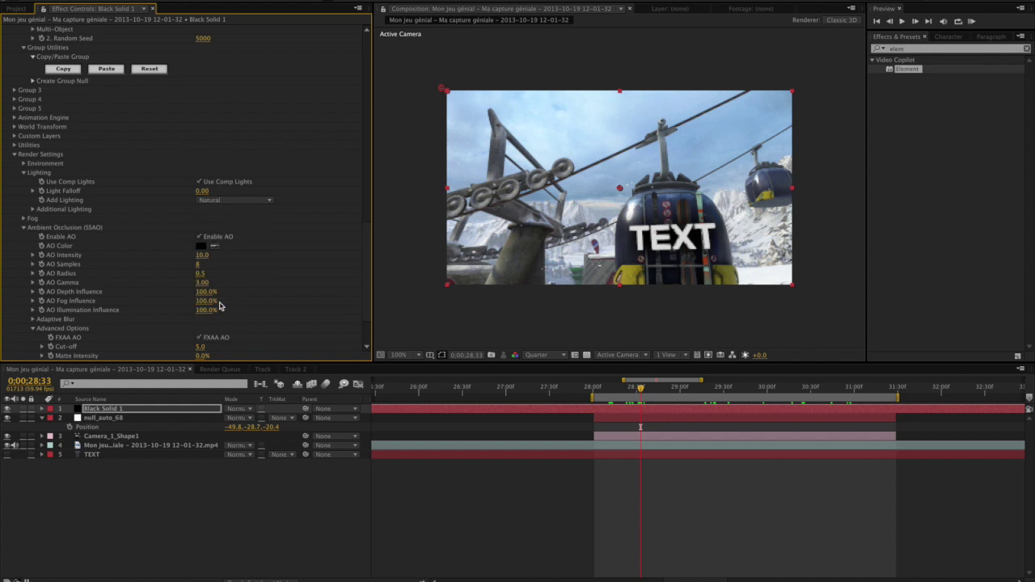
click(23, 163)
click(247, 173)
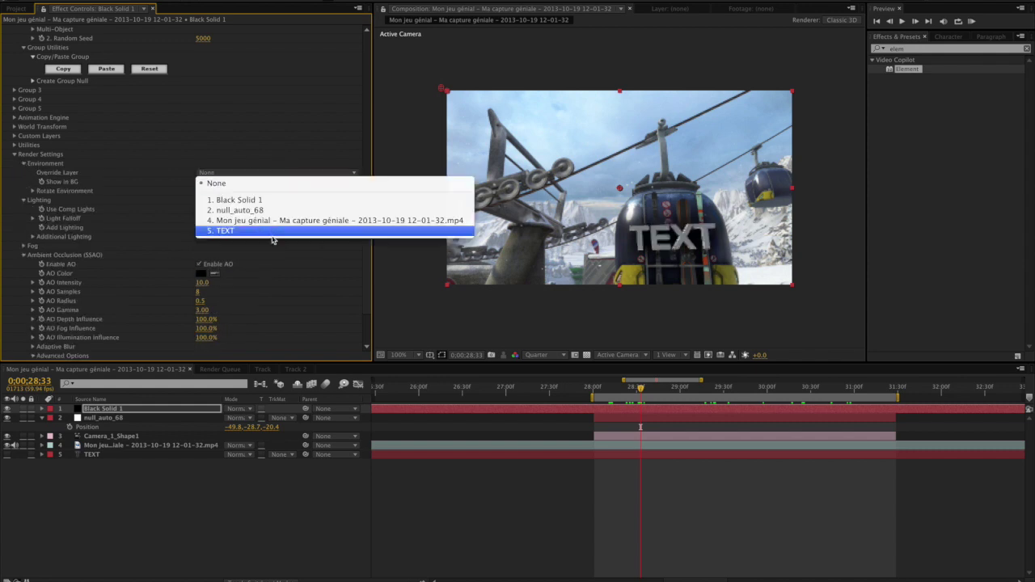
click(284, 223)
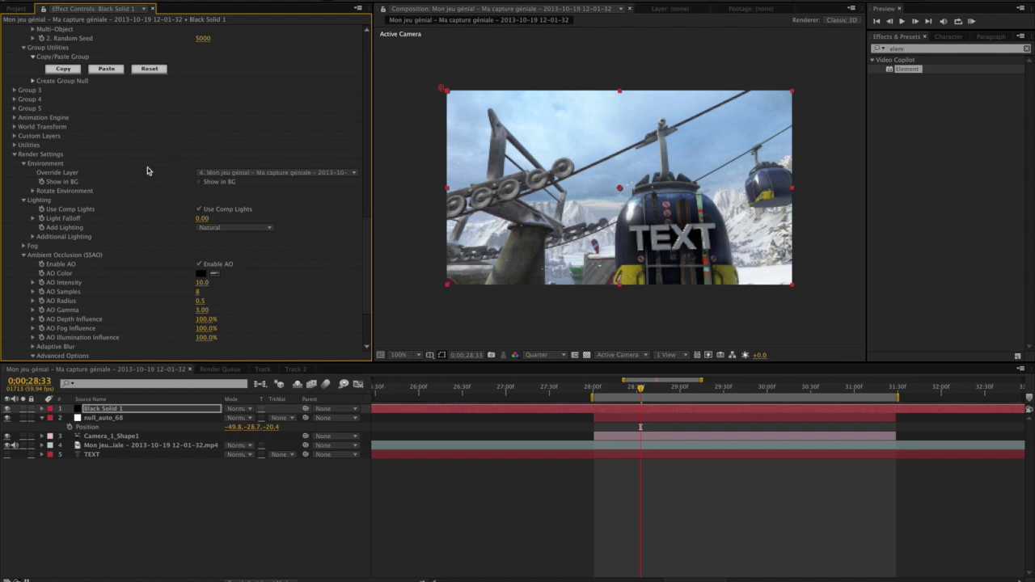
click(300, 169)
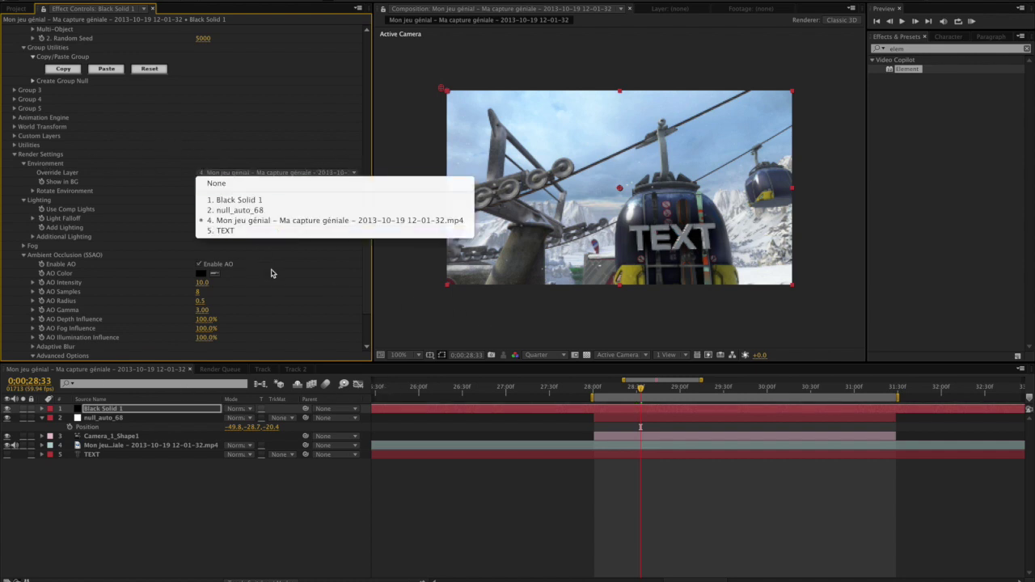
click(296, 294)
Step: Scrub through the shot to check the 3D TEXT tracking the gondola
drag(615, 386, 712, 407)
scroll(303, 192, up, 10)
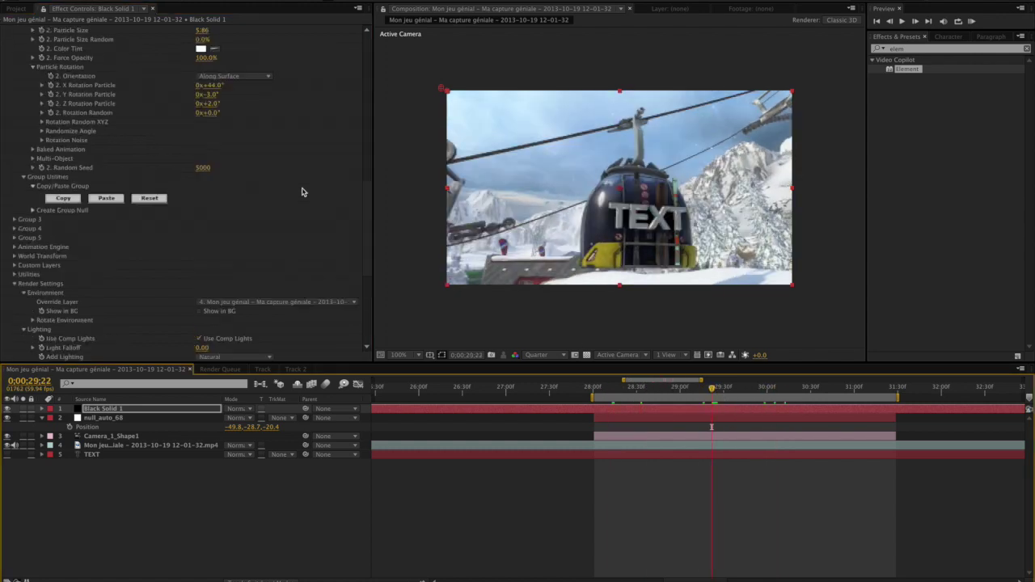
click(648, 390)
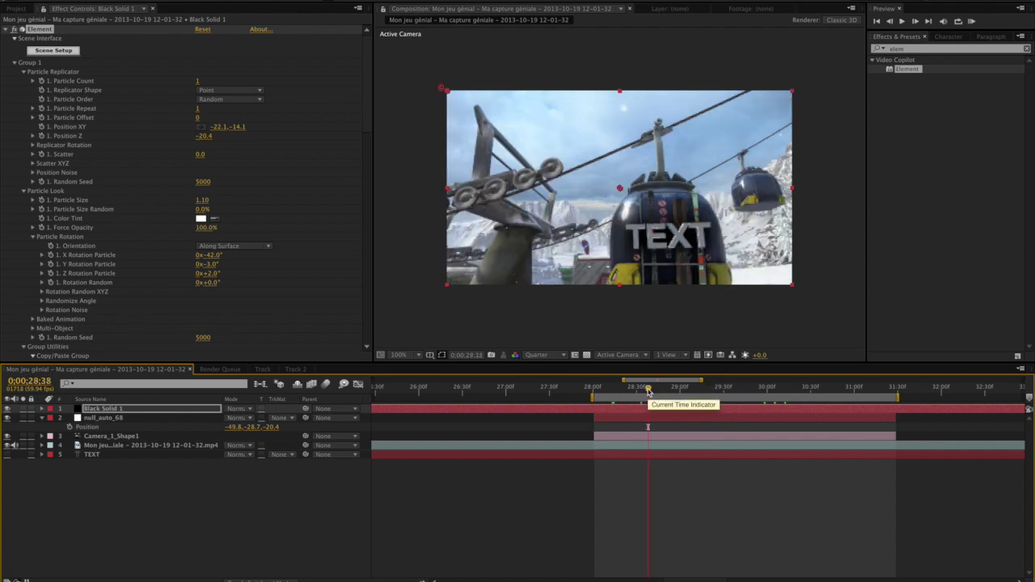
click(701, 478)
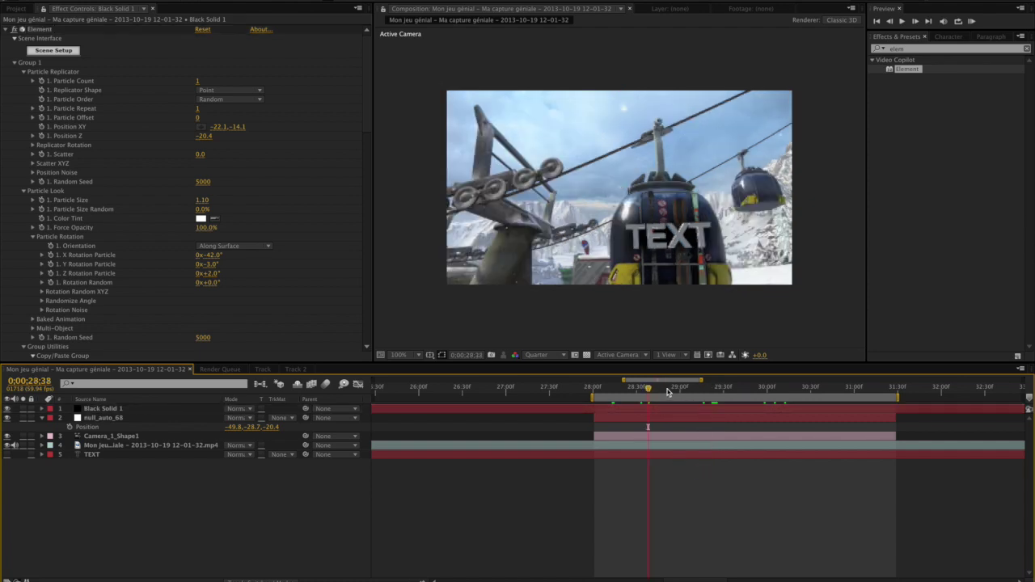
drag(672, 390, 678, 388)
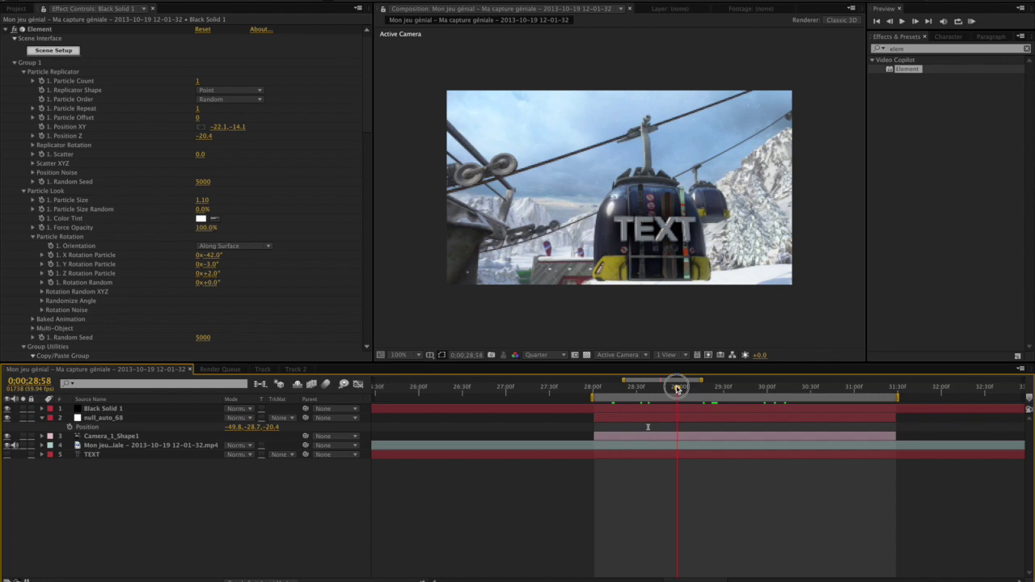